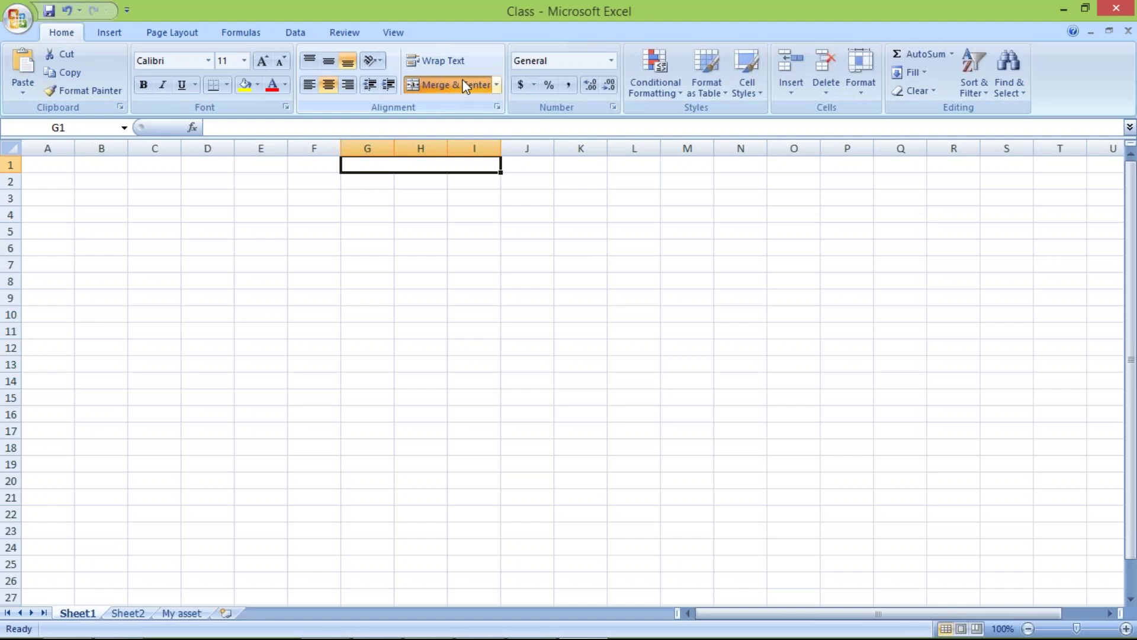
- Enter the title COST CENTER in the merged cell G1:I1 and apply a bottom border to it
{"action": "type", "text": "COST"}
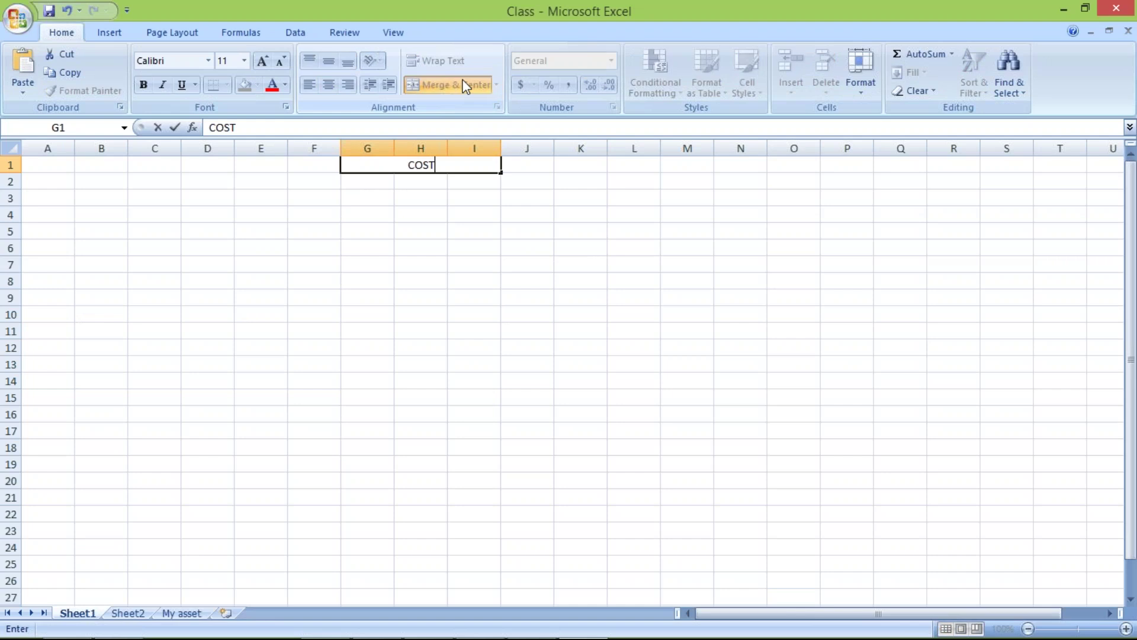
{"action": "type", "text": " CENTER"}
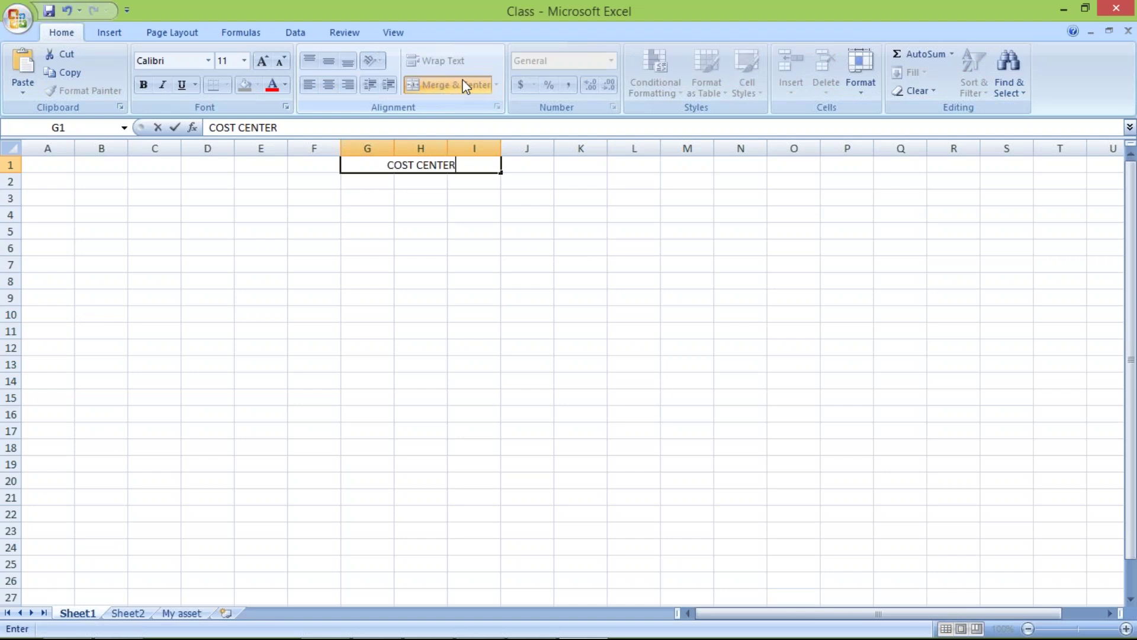
{"action": "key", "text": "Return"}
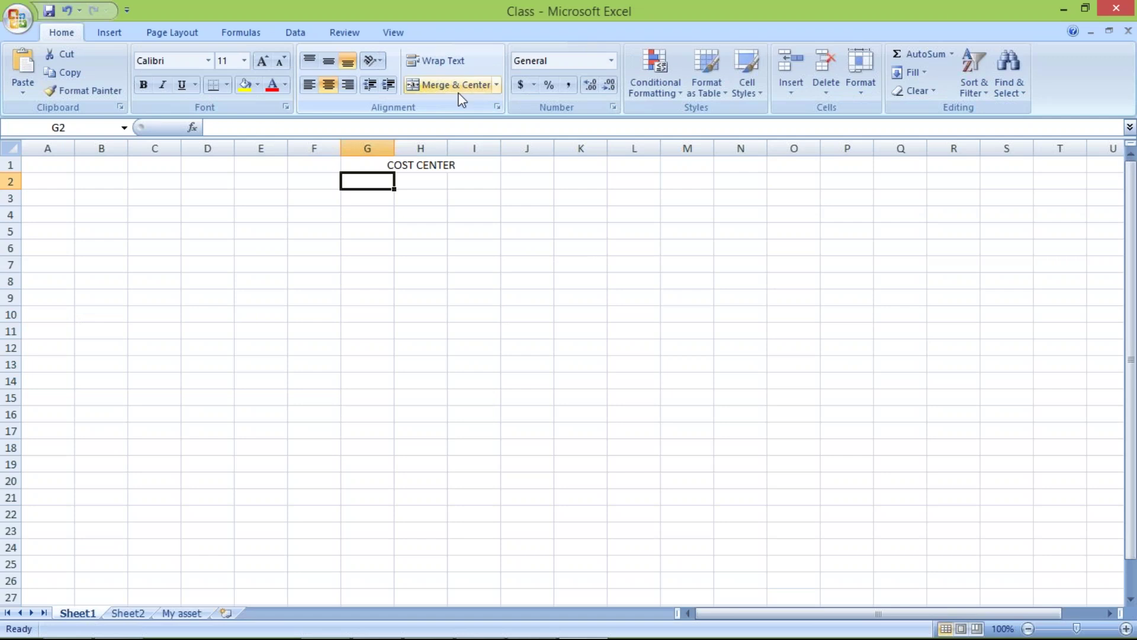
{"action": "left_click", "coordinate": [398, 163]}
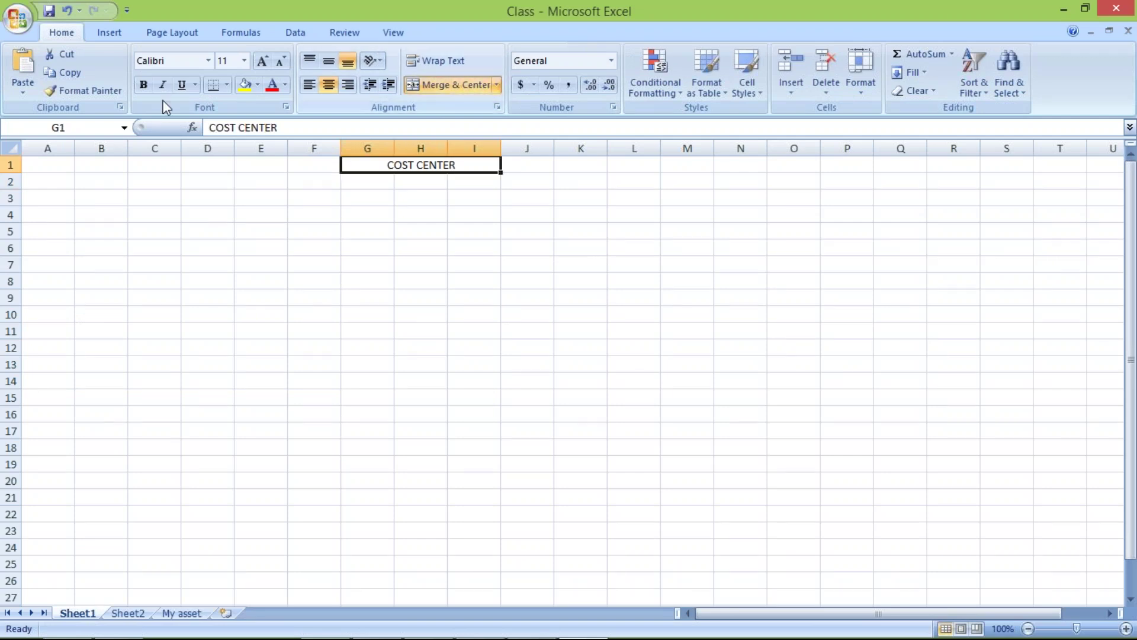
{"action": "left_click", "coordinate": [213, 85]}
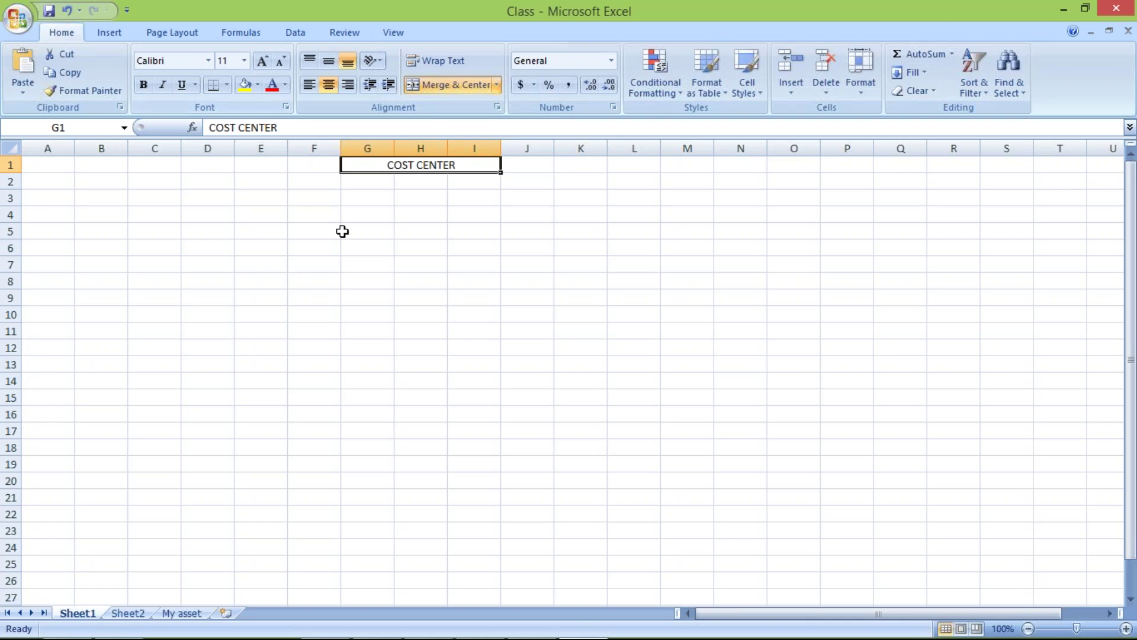
{"action": "left_click", "coordinate": [364, 229]}
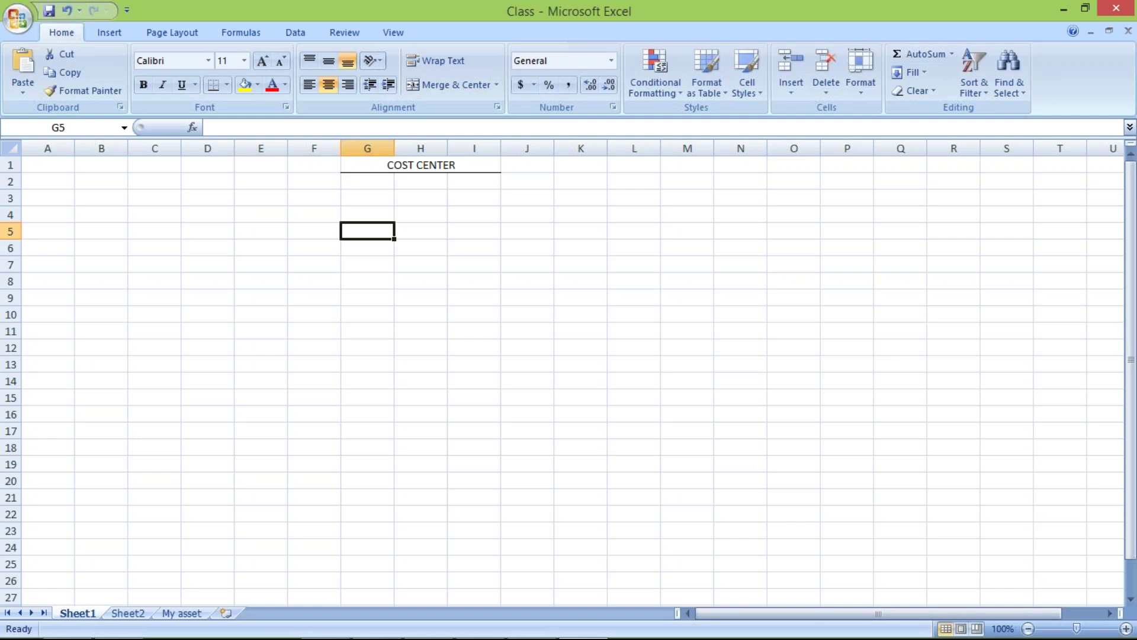
- Enter the heading PRODUCTION in cell I4 and widen column I to fit the text
{"action": "left_click", "coordinate": [469, 215]}
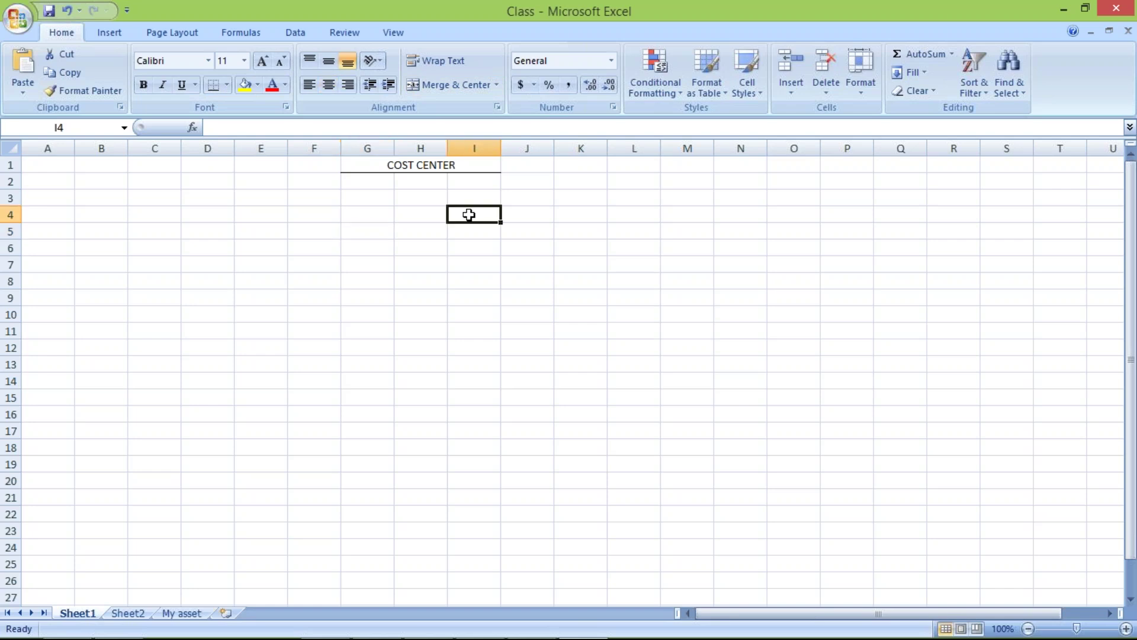
{"action": "type", "text": "PRO"}
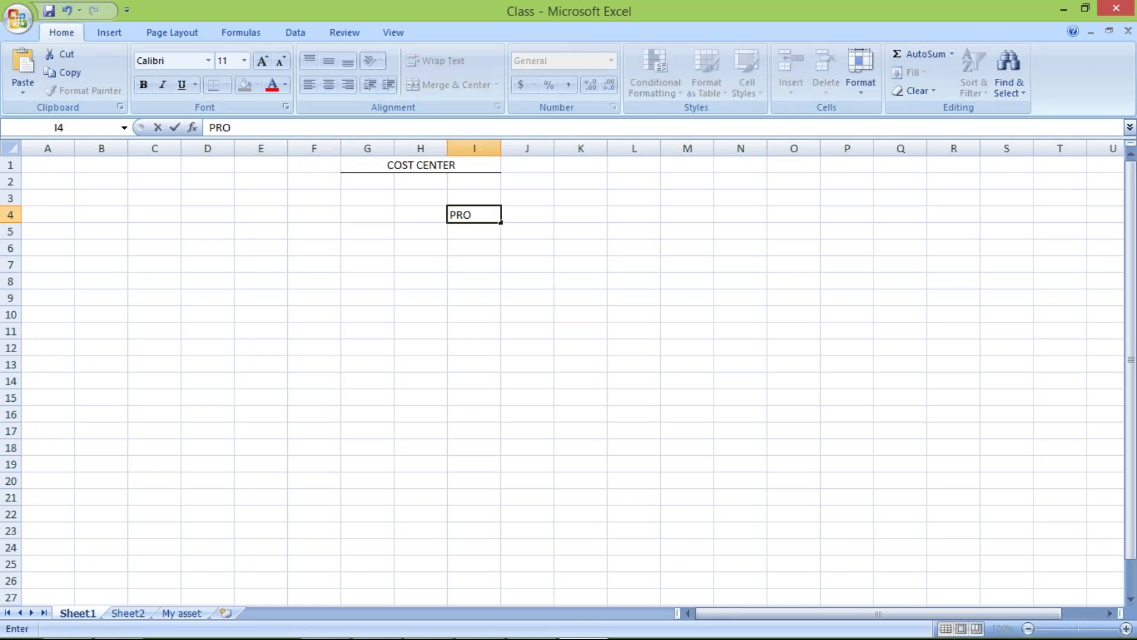
{"action": "type", "text": "DUCTION"}
{"action": "key", "text": "Return"}
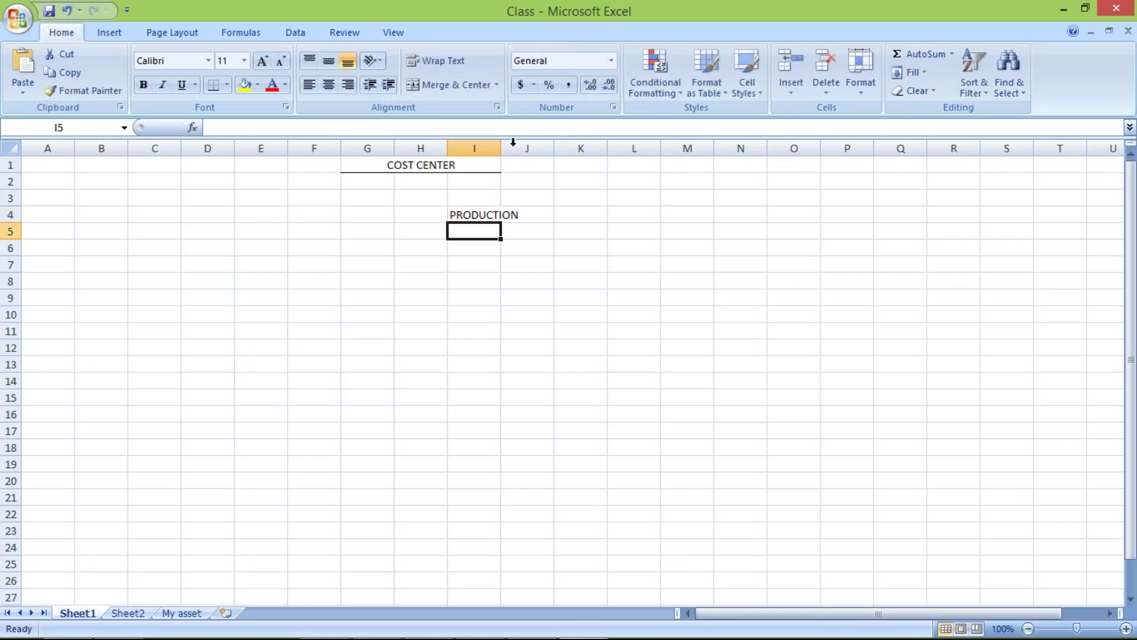
{"action": "left_click_drag", "start_coordinate": [501, 148], "coordinate": [522, 148]}
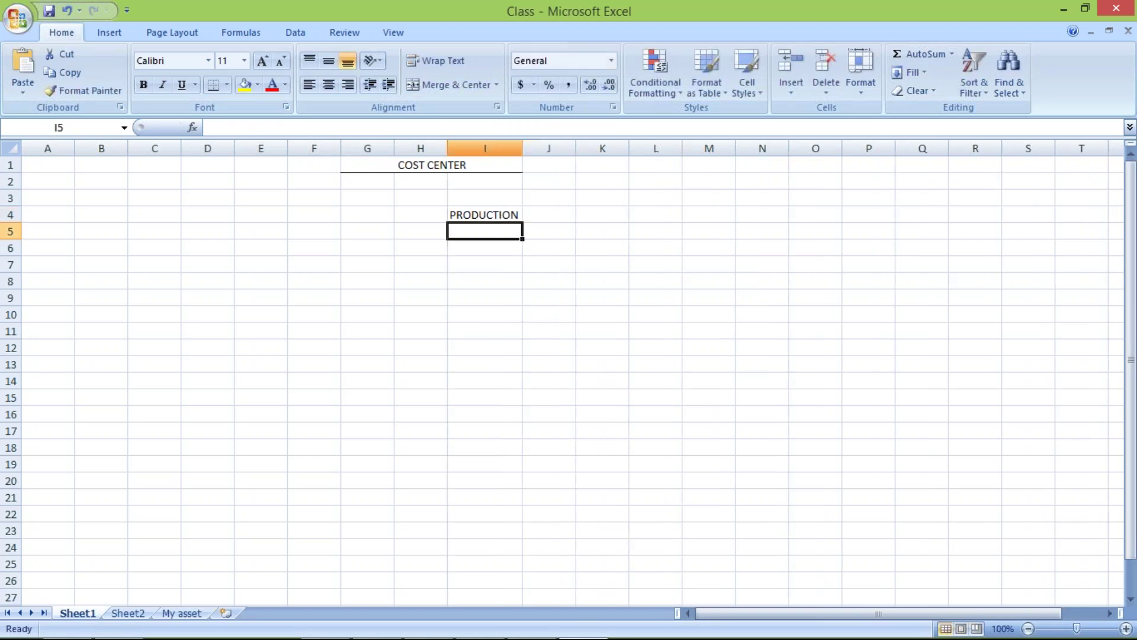
- Enter the cost item labels RAW MT., LABR., MARK. and ADVER. in cells H5 to H8
{"action": "left_click", "coordinate": [419, 236]}
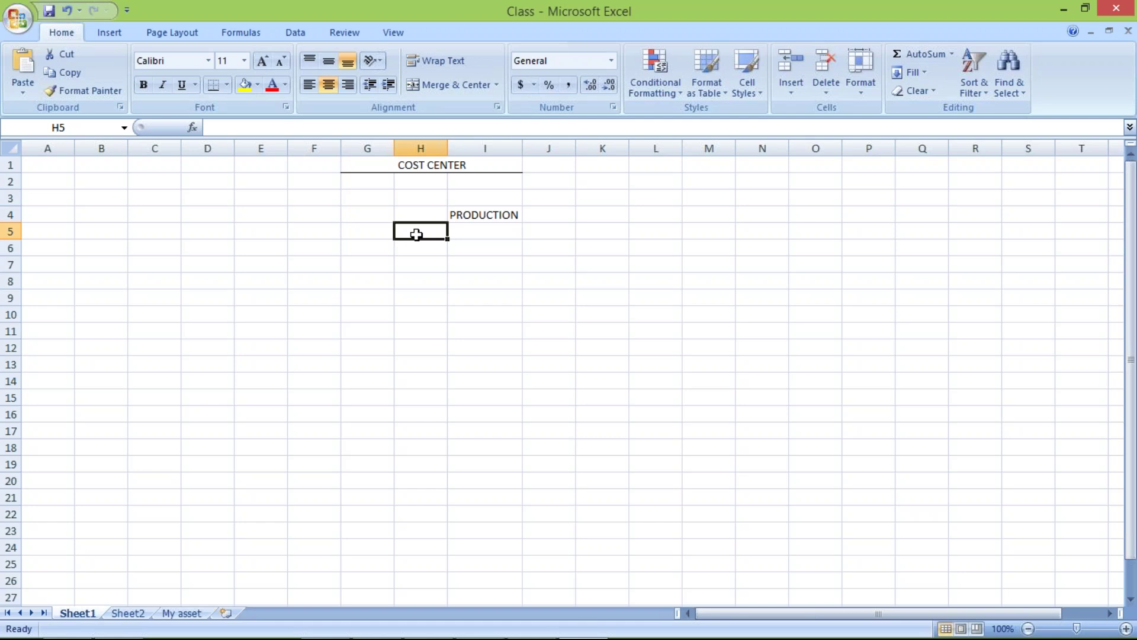
{"action": "type", "text": "RAW MT."}
{"action": "key", "text": "Return"}
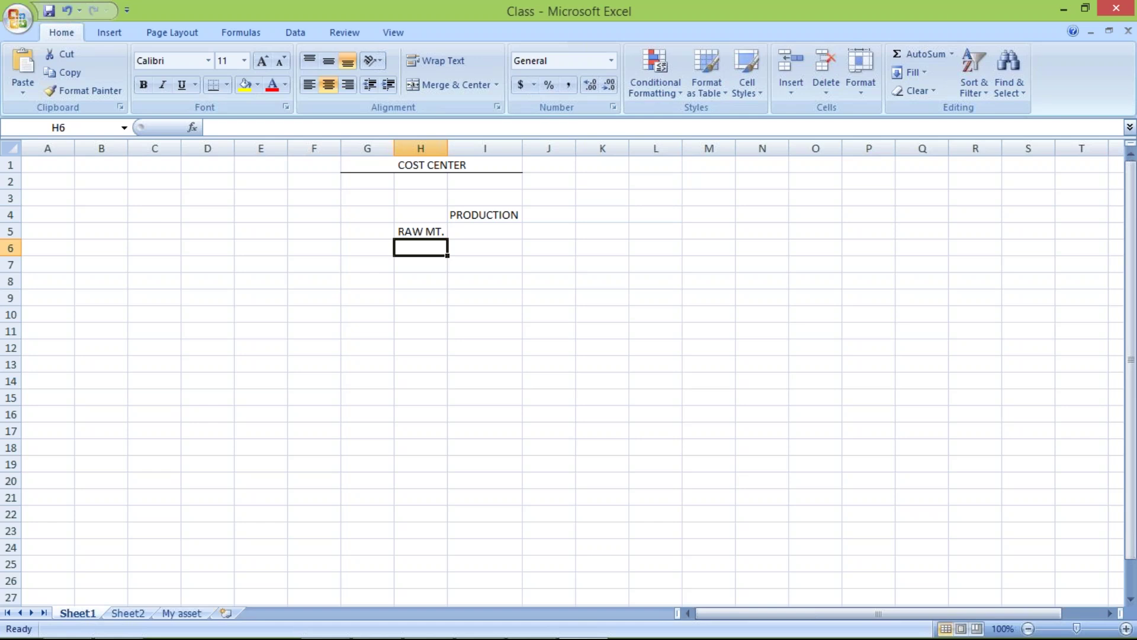
{"action": "type", "text": "LABO"}
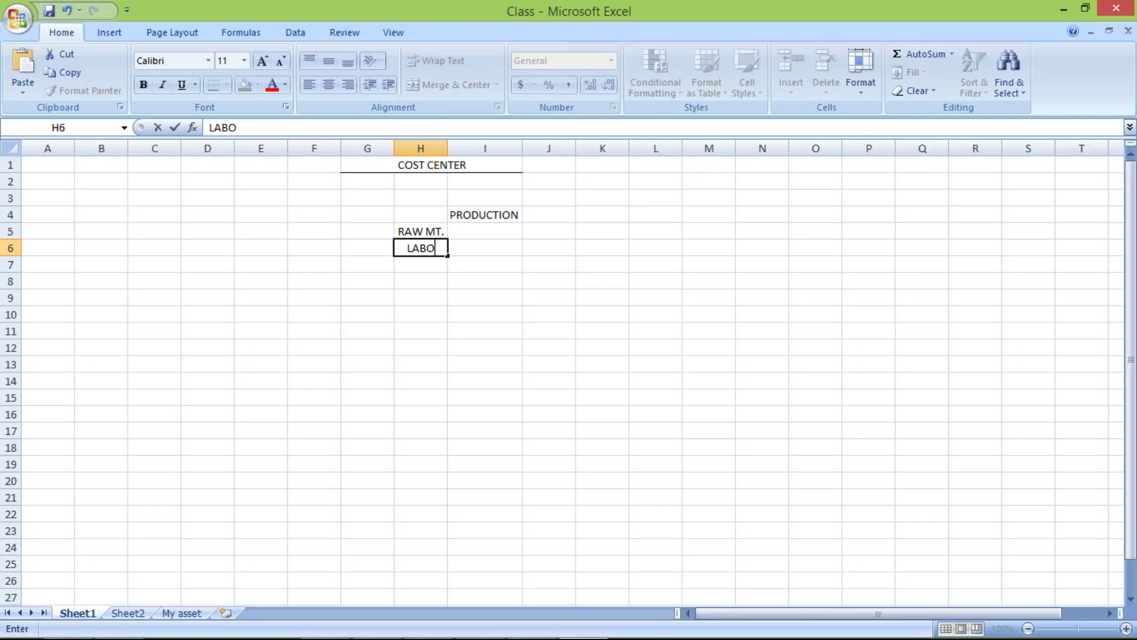
{"action": "key", "text": "BackSpace"}
{"action": "type", "text": "R."}
{"action": "key", "text": "Return"}
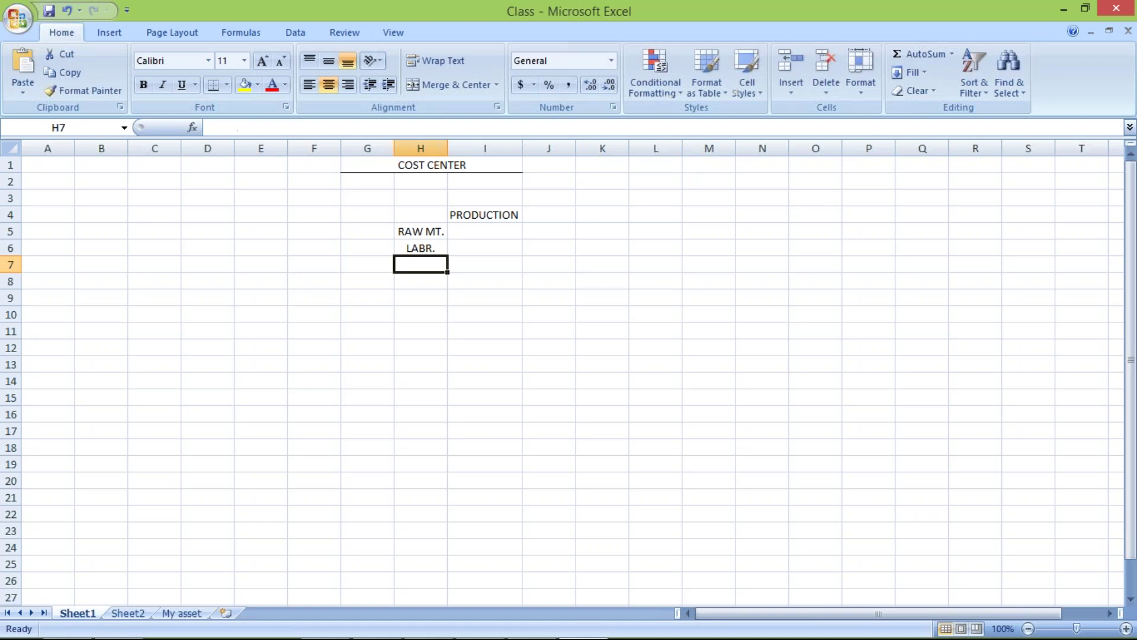
{"action": "type", "text": "MARK."}
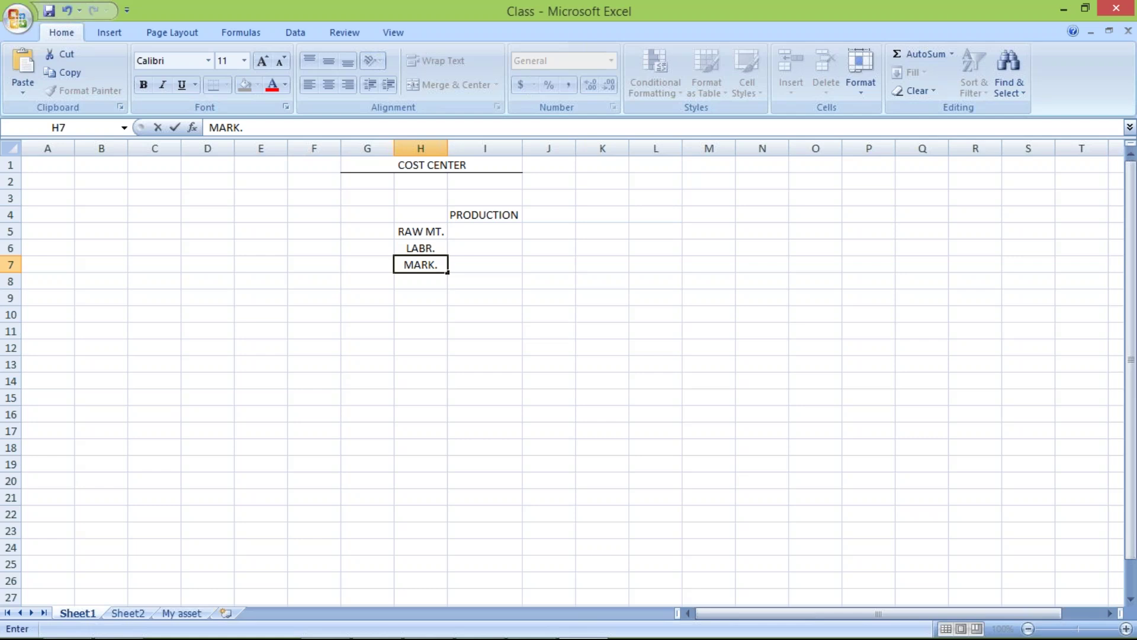
{"action": "key", "text": "Return"}
{"action": "type", "text": "A"}
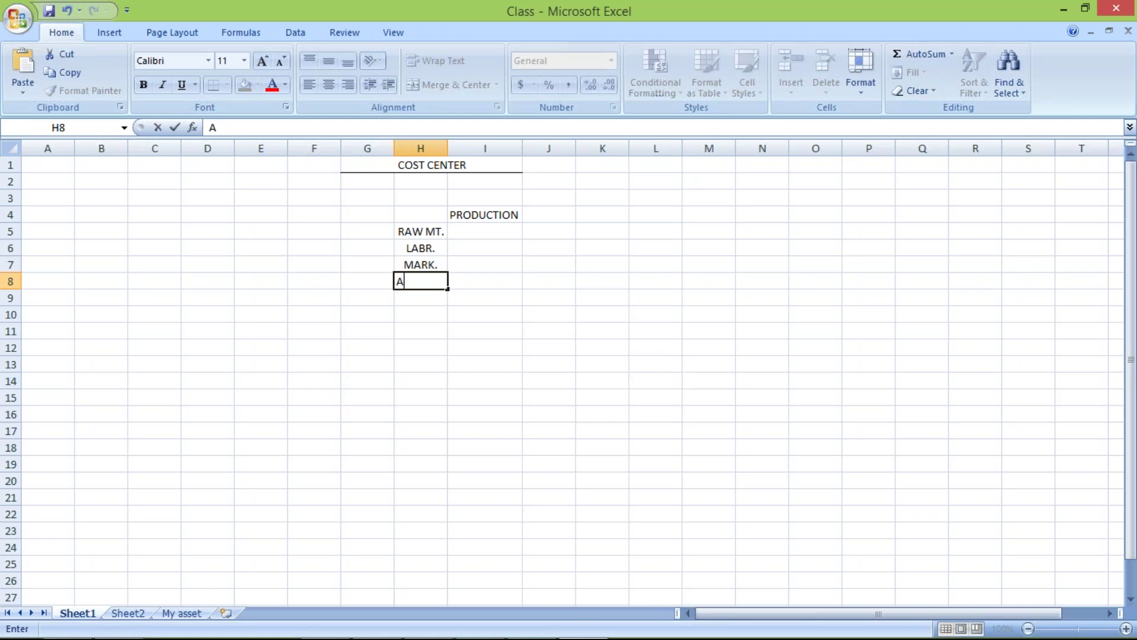
{"action": "type", "text": "DVER."}
{"action": "key", "text": "Return"}
- Enter the production costs 1000, 500, 300 and 200 in cells I5 to I8
{"action": "left_click", "coordinate": [491, 233]}
{"action": "type", "text": "1"}
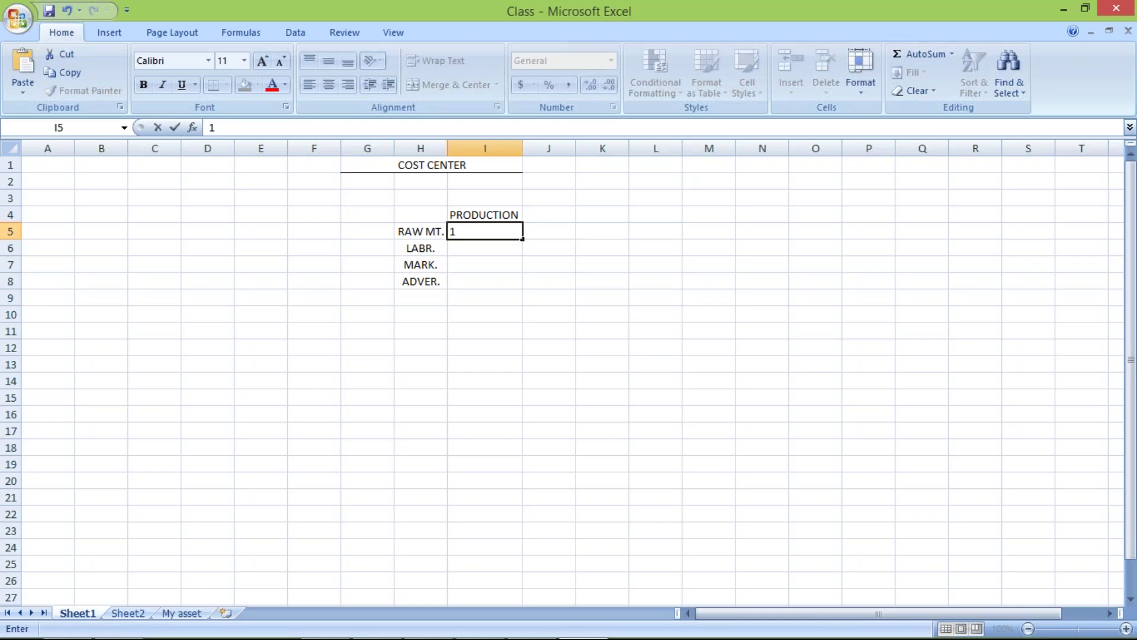
{"action": "type", "text": "0000"}
{"action": "key", "text": "Return"}
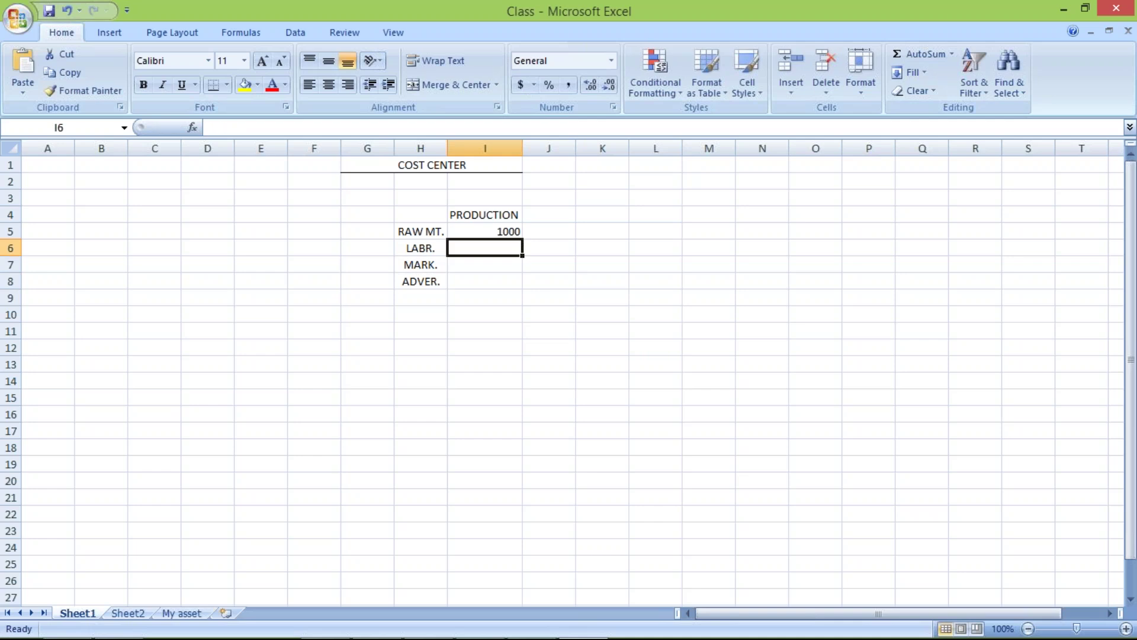
{"action": "type", "text": "500"}
{"action": "key", "text": "Return"}
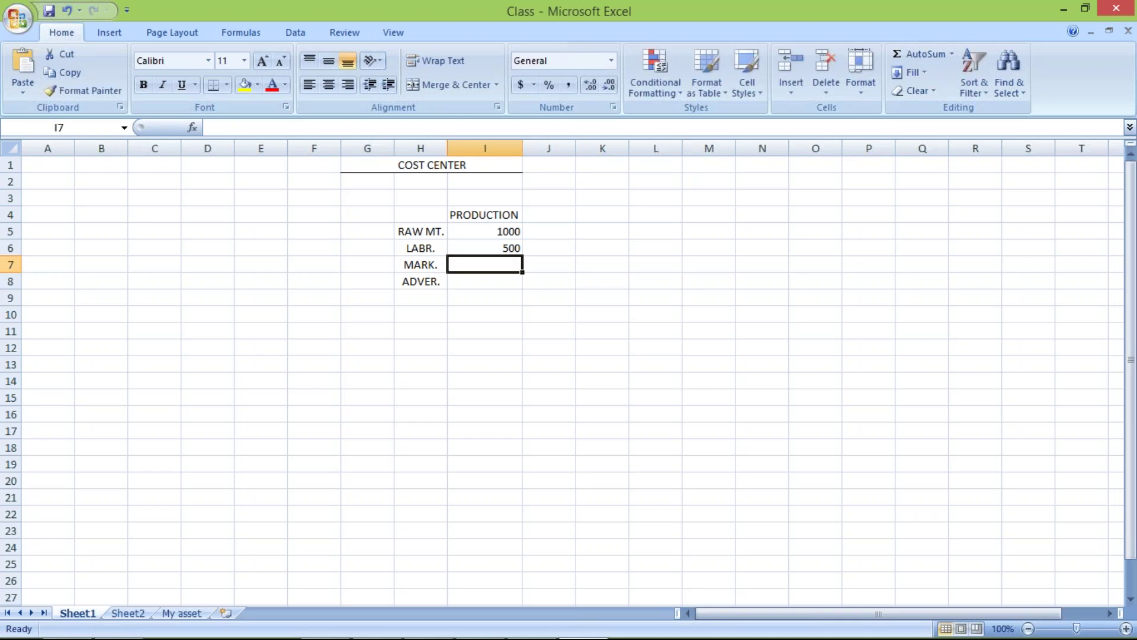
{"action": "type", "text": "300"}
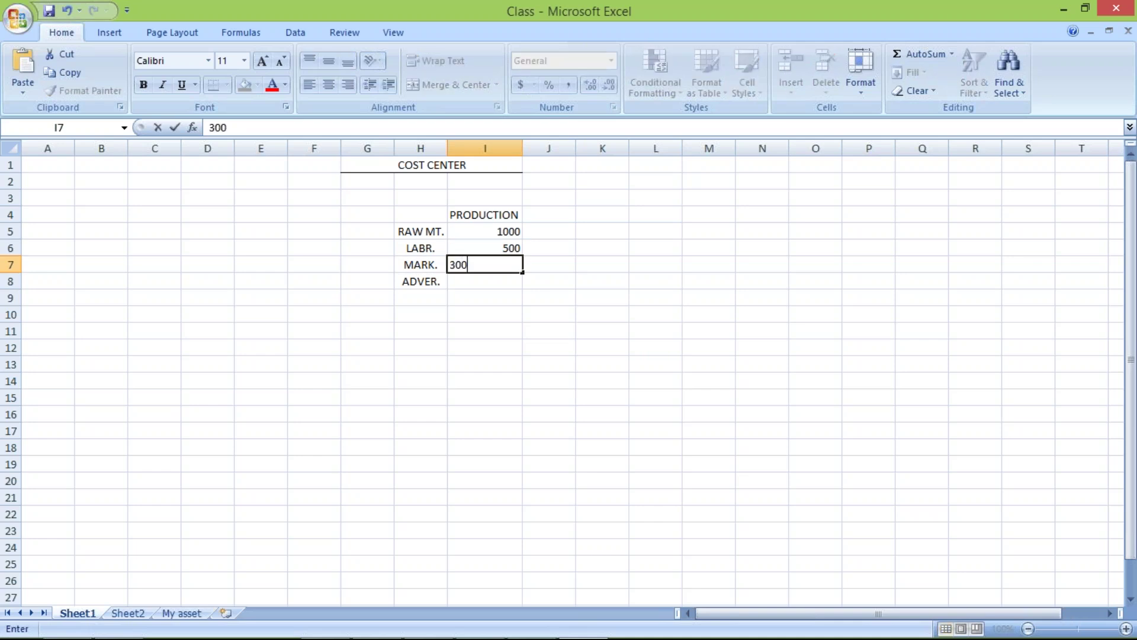
{"action": "key", "text": "Return"}
{"action": "type", "text": "200"}
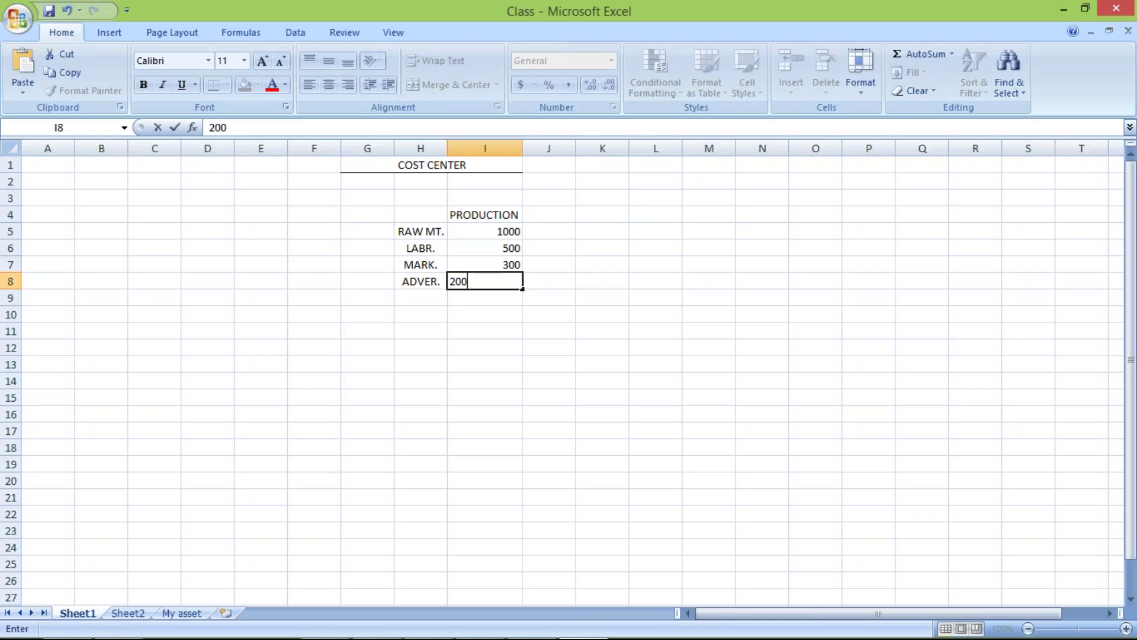
{"action": "key", "text": "Return"}
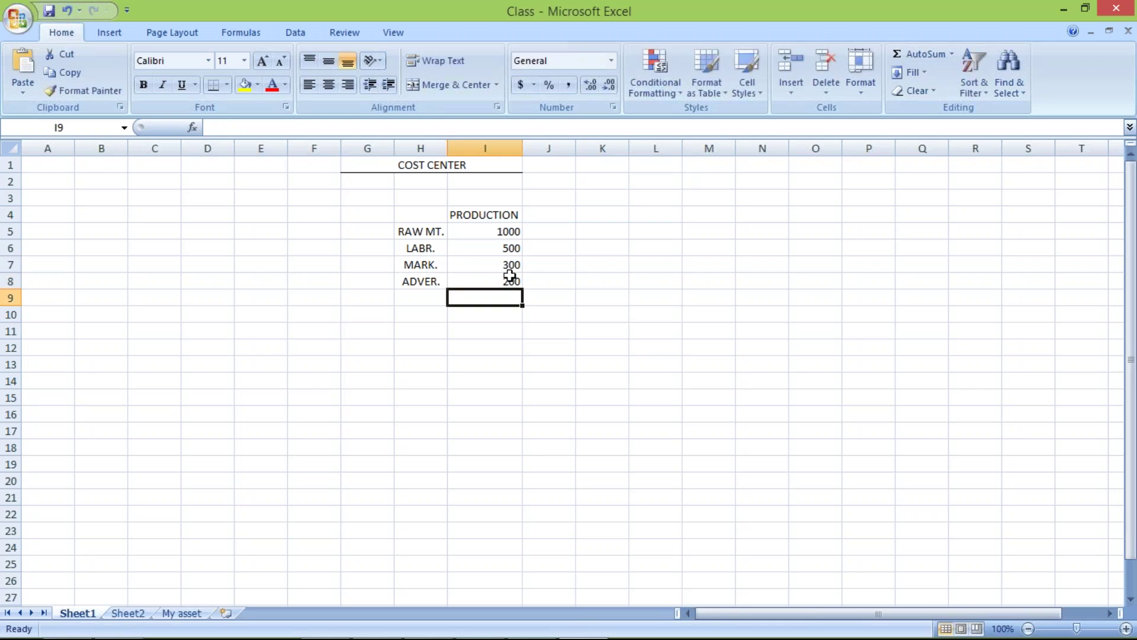
- Enter the total 2000 in cell I10, below the production costs
{"action": "left_click", "coordinate": [487, 314]}
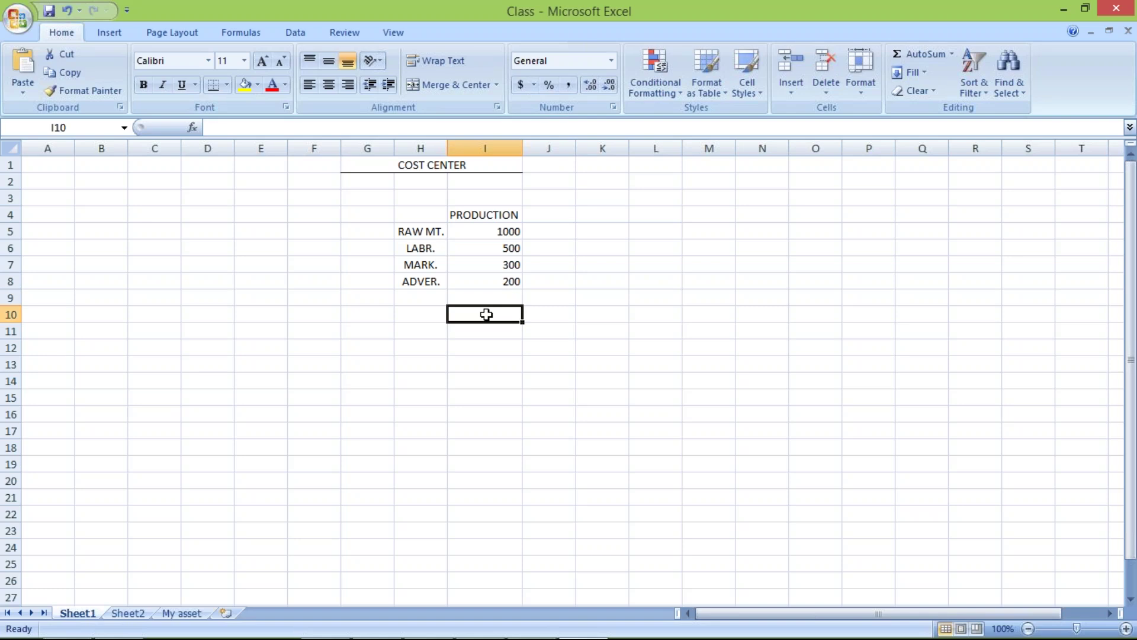
{"action": "type", "text": "2000"}
{"action": "key", "text": "Return"}
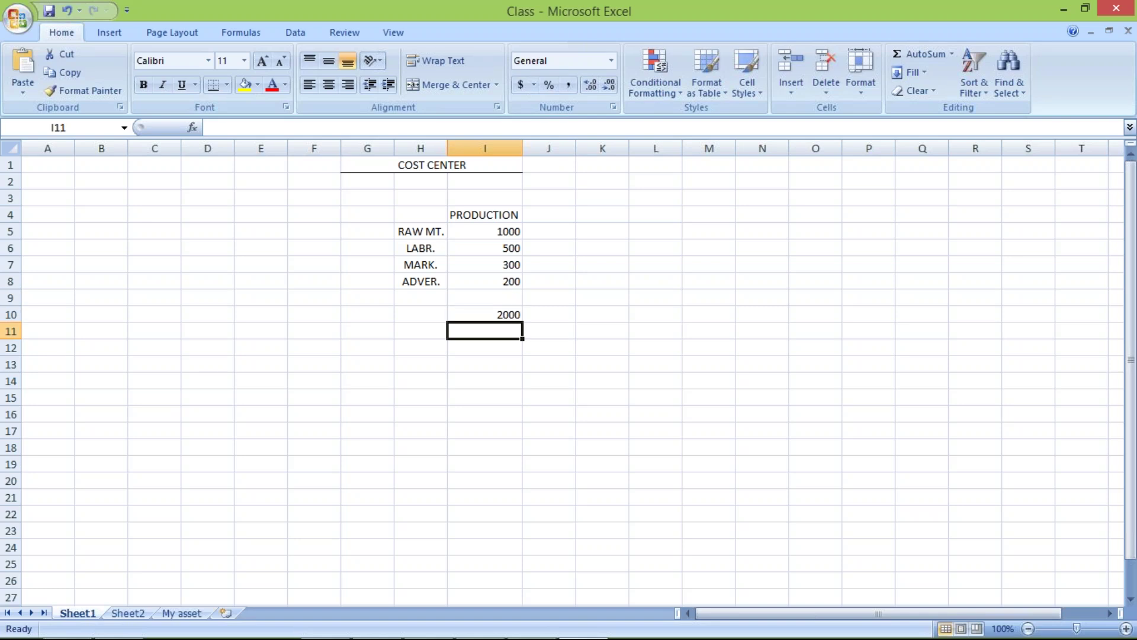
- Review each cost item from raw material to advertising against its amount and the production total
{"action": "left_click", "coordinate": [416, 233]}
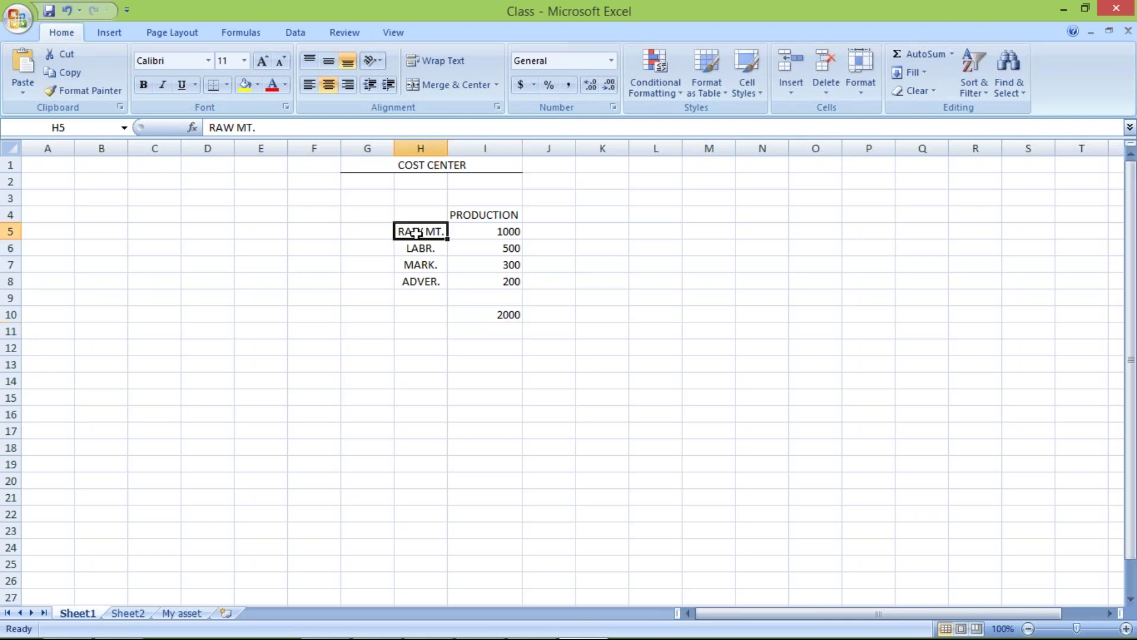
{"action": "left_click", "coordinate": [471, 235]}
{"action": "left_click", "coordinate": [409, 251]}
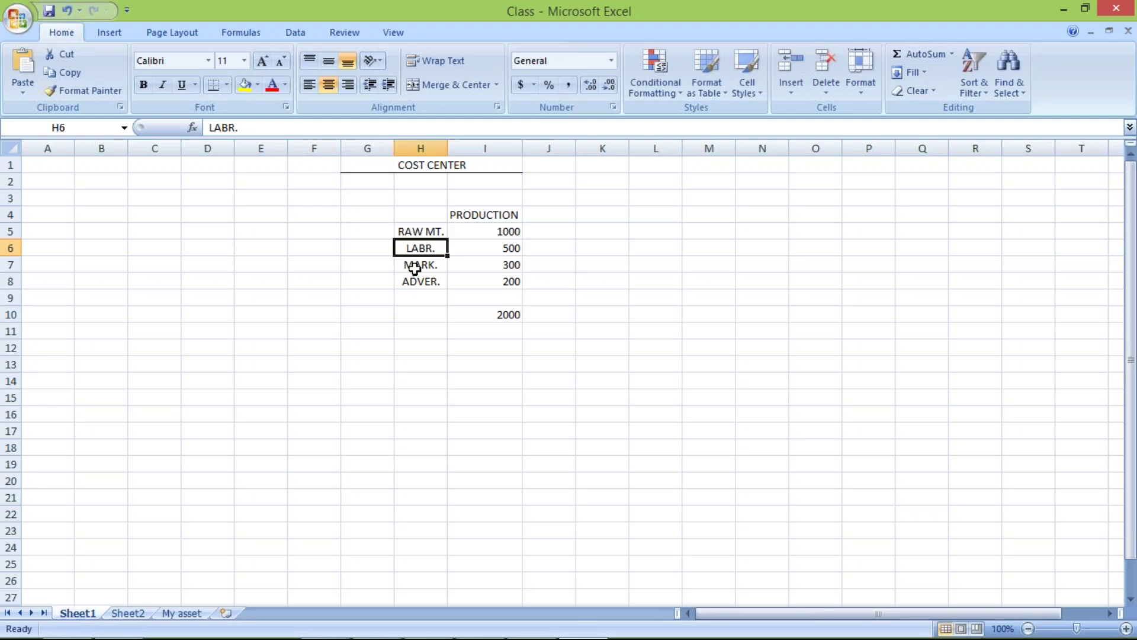
{"action": "left_click", "coordinate": [416, 267]}
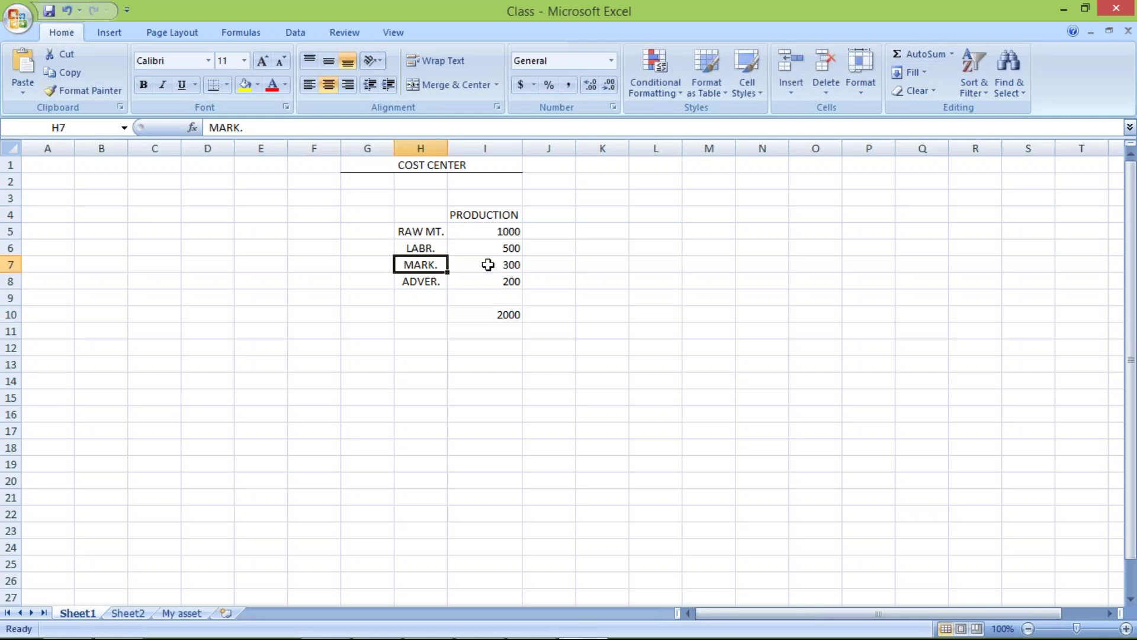
{"action": "left_click", "coordinate": [420, 281]}
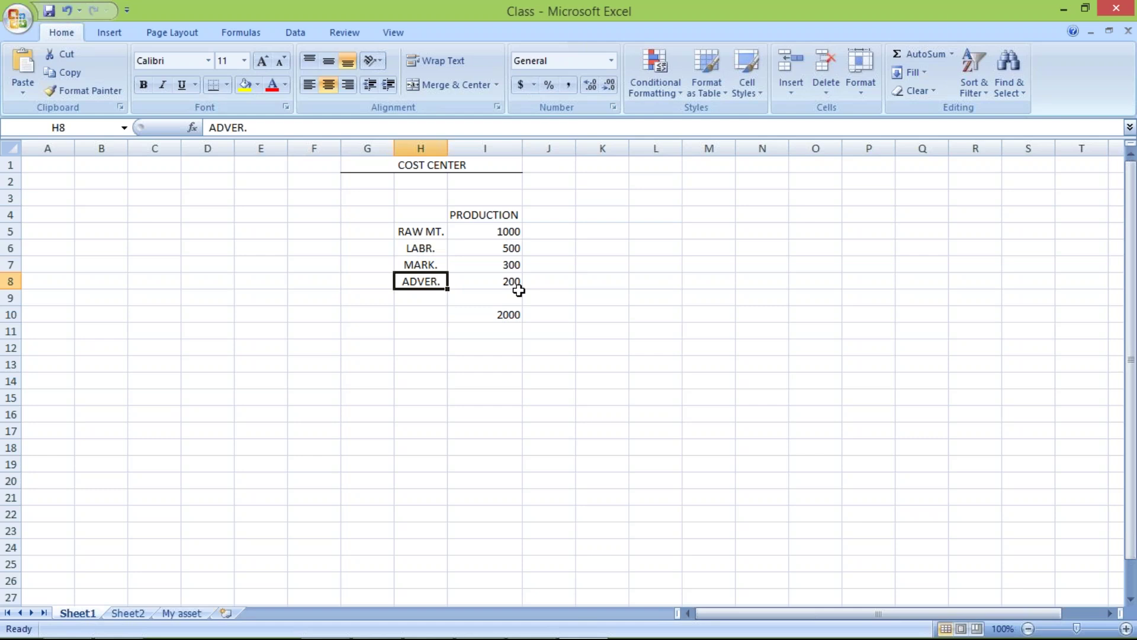
{"action": "left_click", "coordinate": [479, 317]}
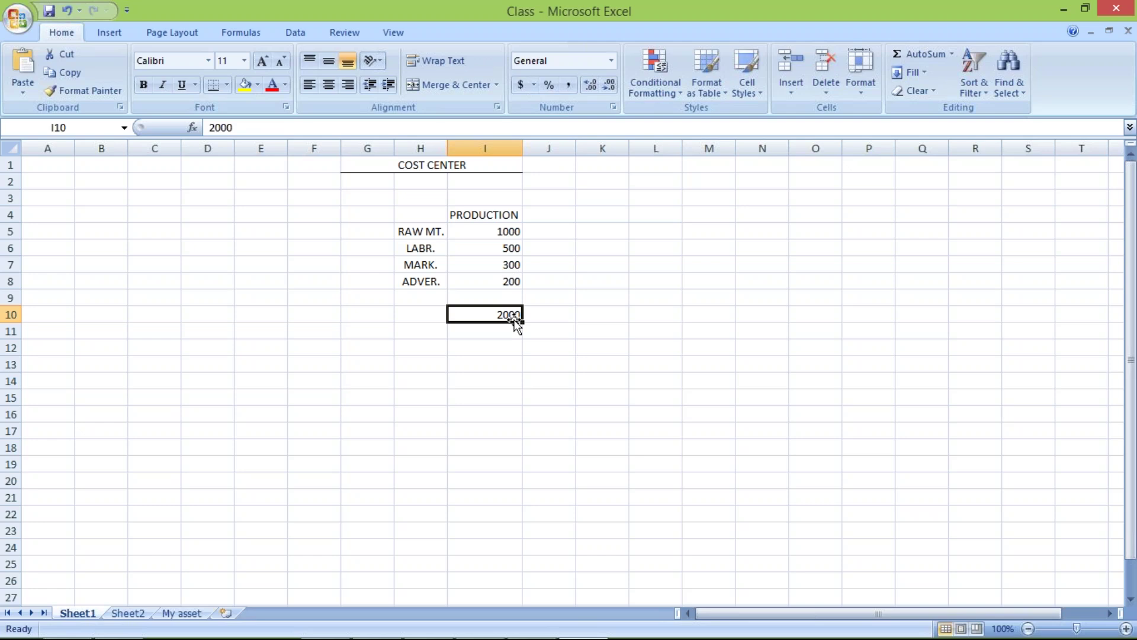
{"action": "left_click", "coordinate": [408, 281]}
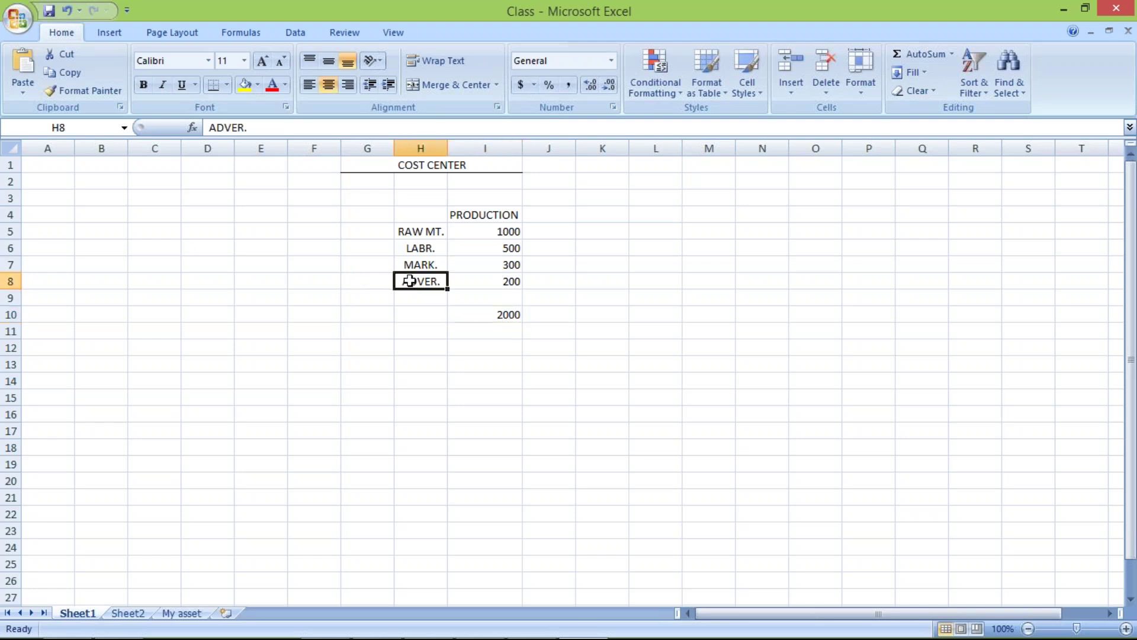
{"action": "left_click", "coordinate": [413, 262]}
{"action": "left_click", "coordinate": [414, 247]}
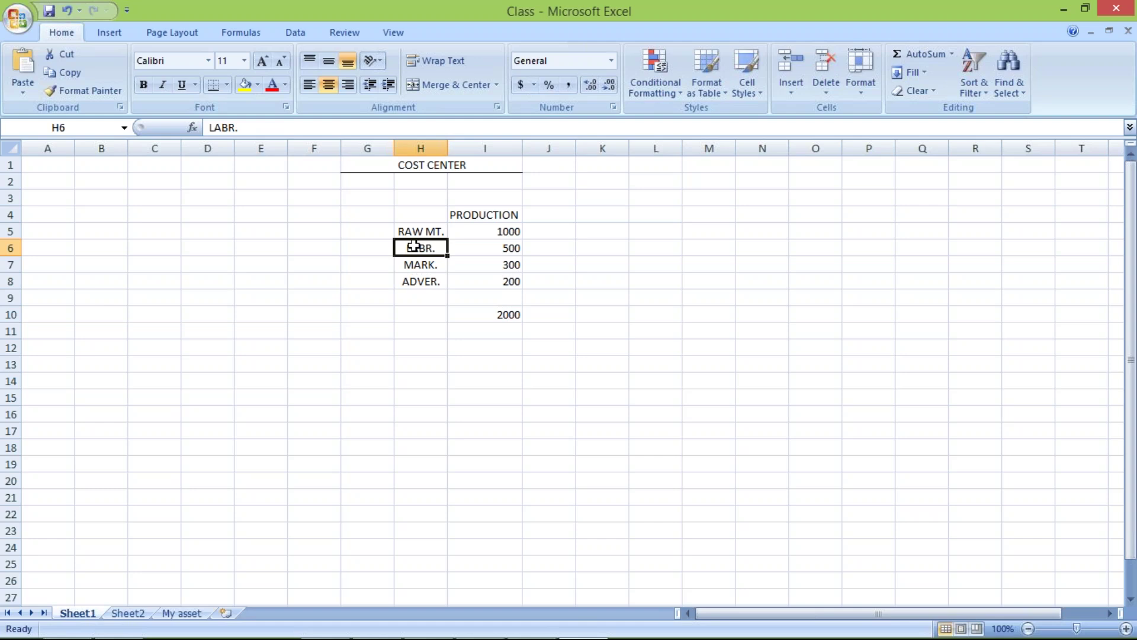
{"action": "left_click", "coordinate": [415, 231]}
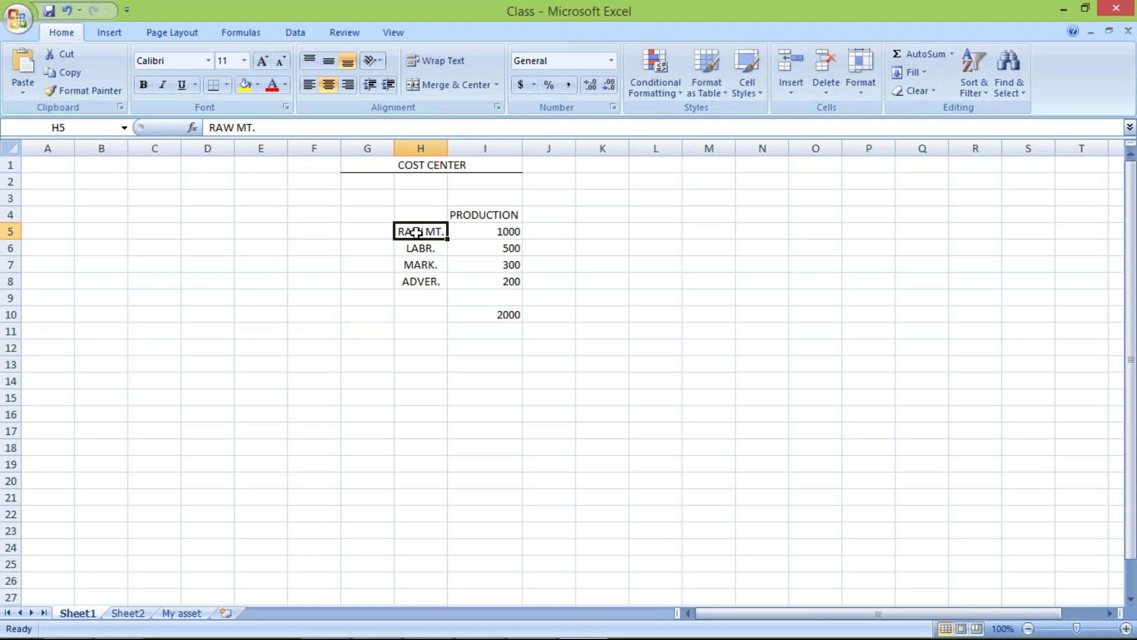
{"action": "left_click", "coordinate": [473, 311]}
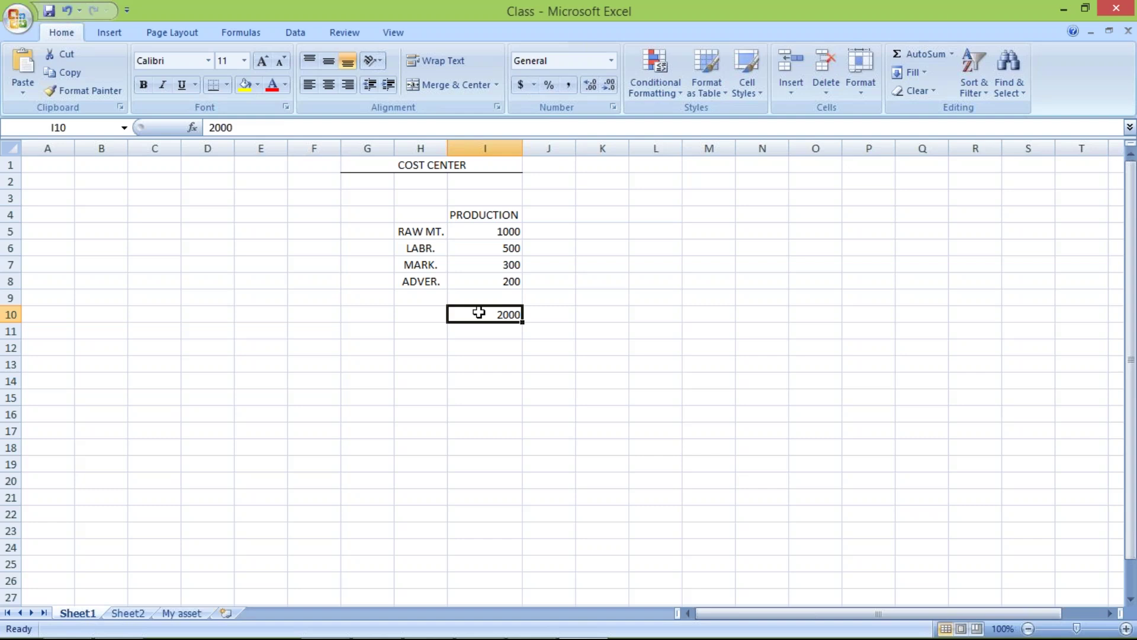
- Enter 3000 in cell J10 and 1000 in cell K10, beside the production total
{"action": "left_click", "coordinate": [558, 314]}
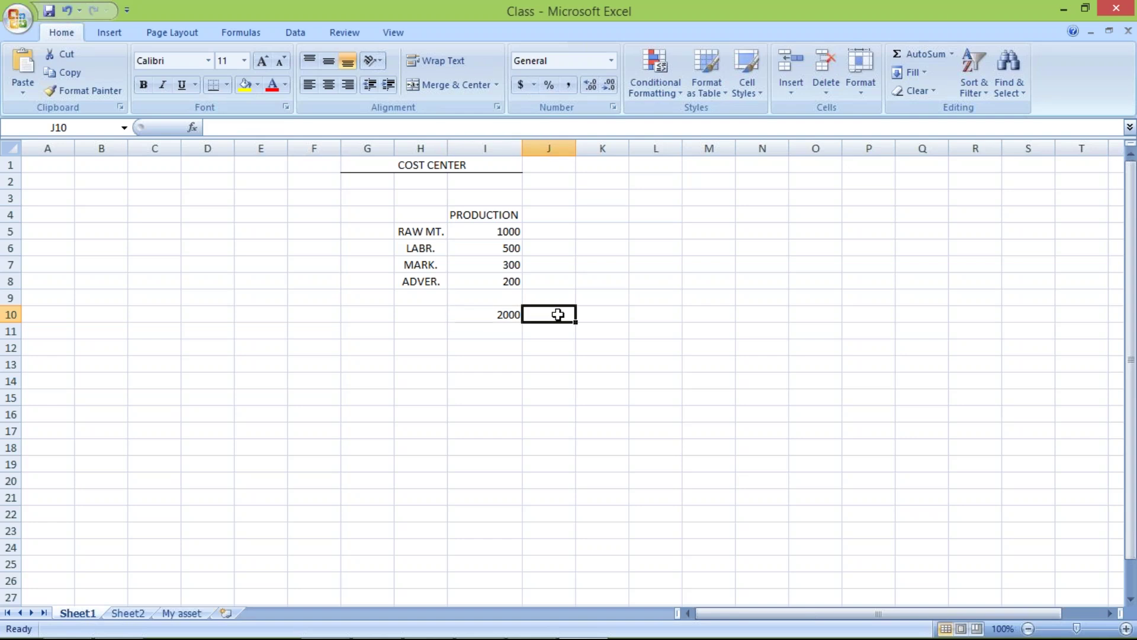
{"action": "type", "text": "3000"}
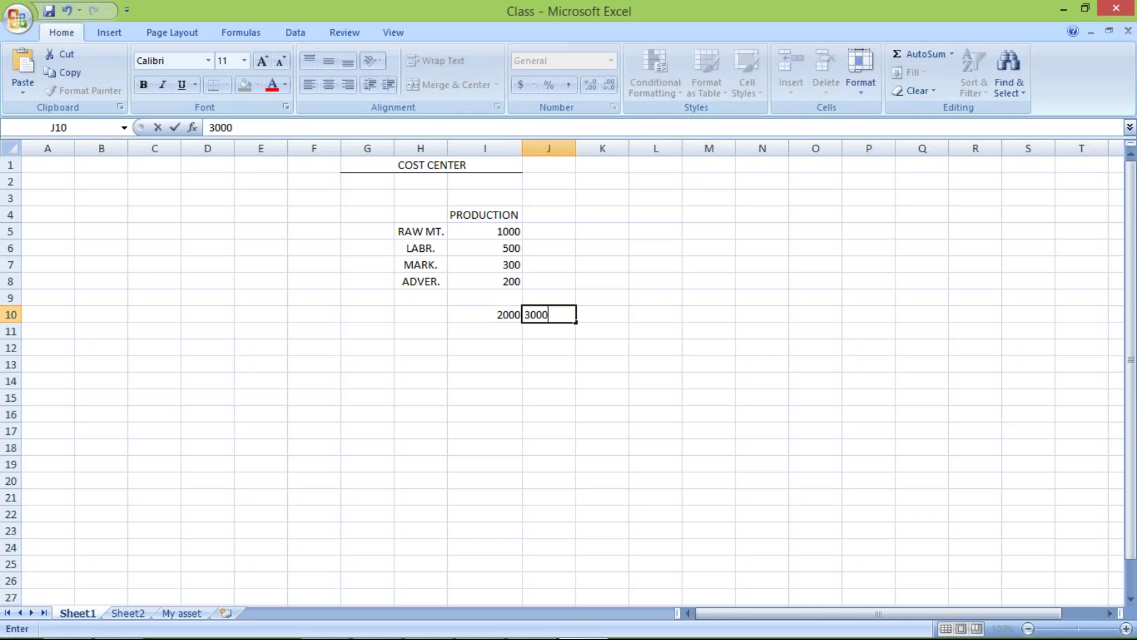
{"action": "key", "text": "Return"}
{"action": "left_click", "coordinate": [615, 315]}
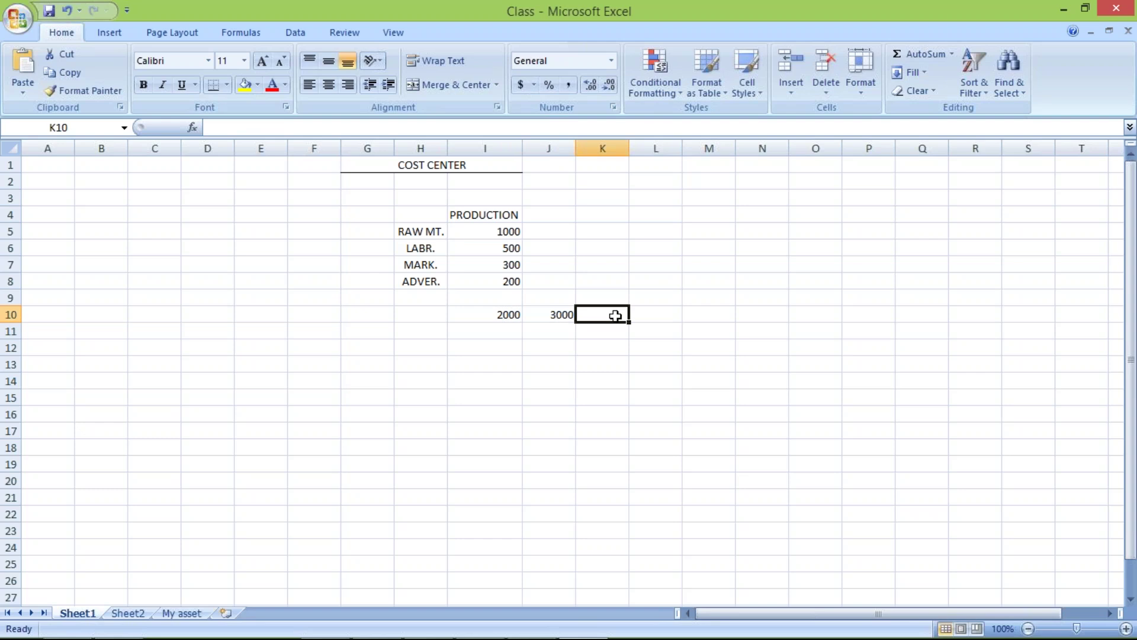
{"action": "type", "text": "1000"}
{"action": "key", "text": "Return"}
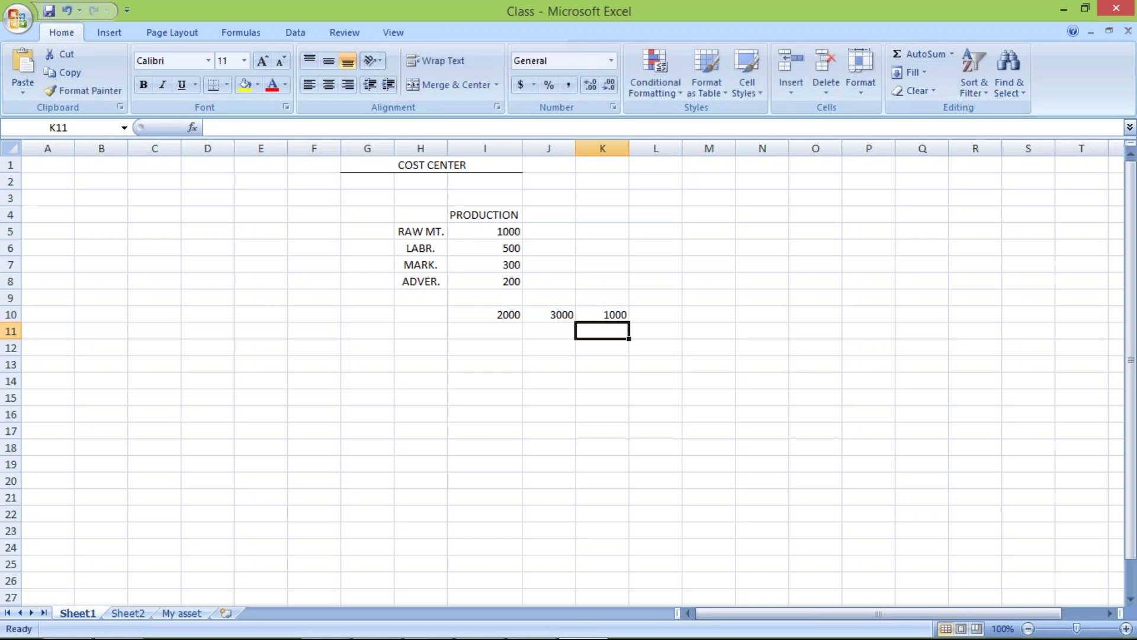
- Change cell J10 to 3500 and cell K10 to 1500
{"action": "left_click", "coordinate": [484, 318]}
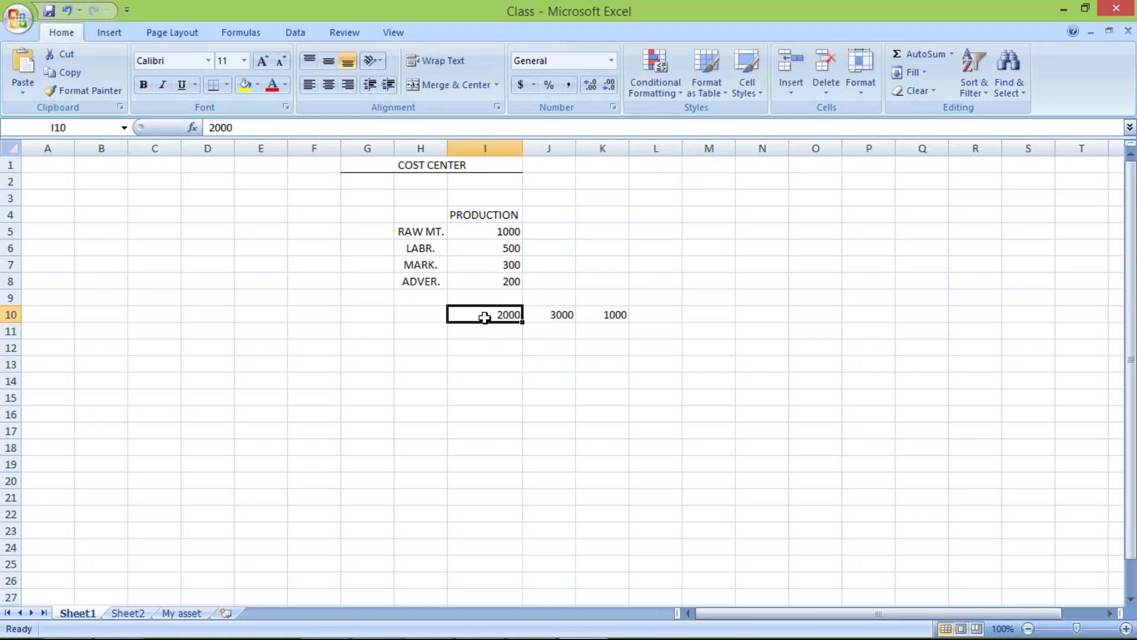
{"action": "left_click", "coordinate": [562, 318]}
{"action": "type", "text": "3500"}
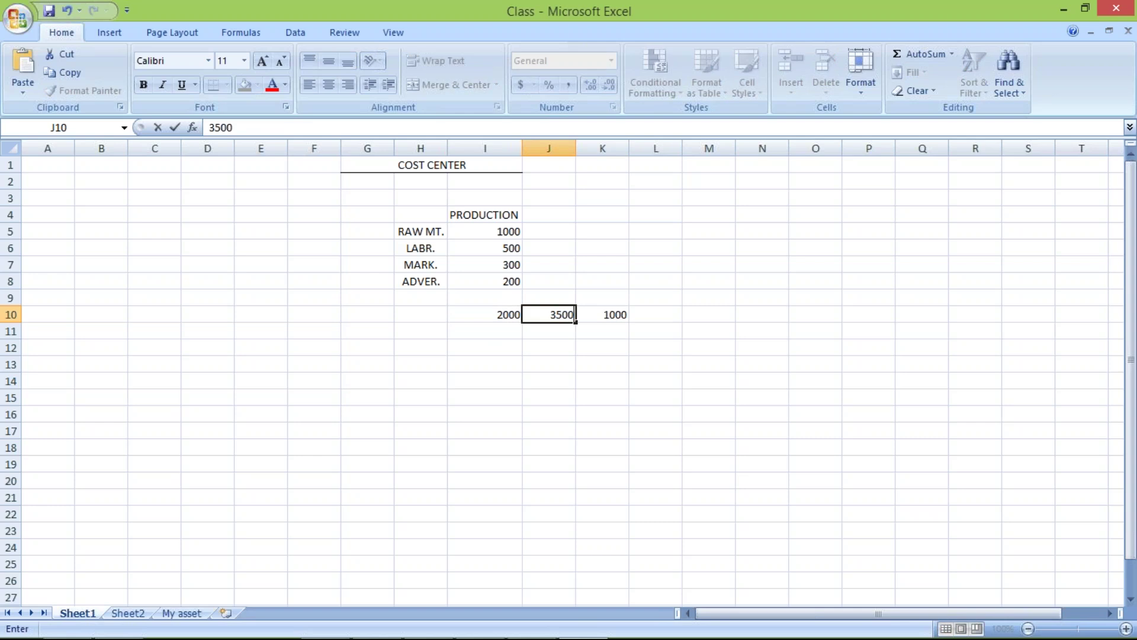
{"action": "key", "text": "Return"}
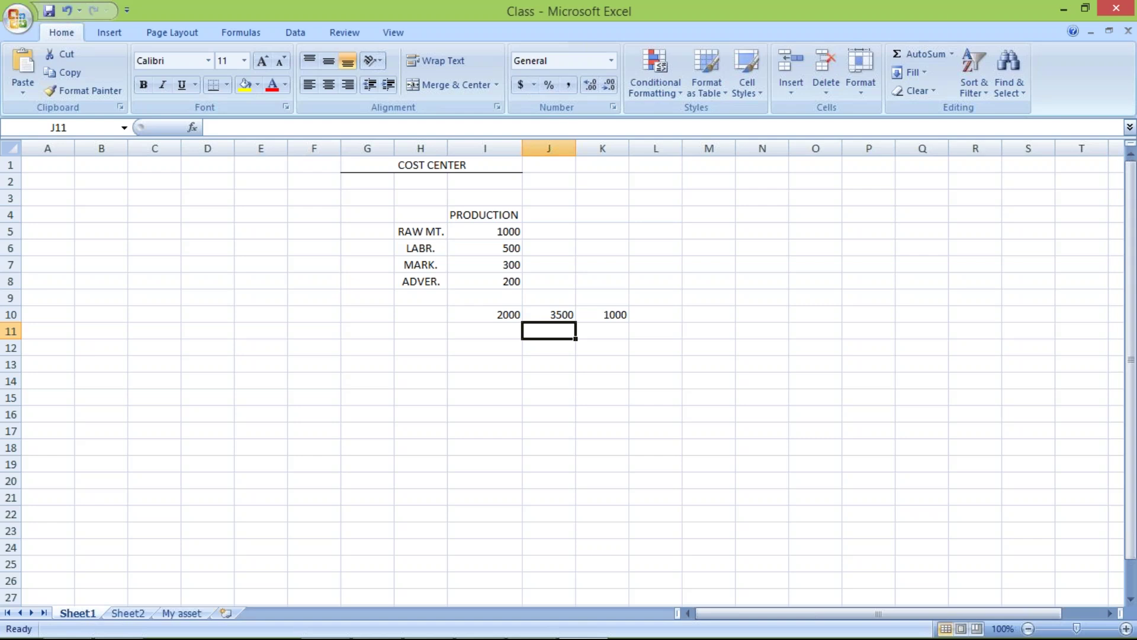
{"action": "left_click", "coordinate": [596, 315]}
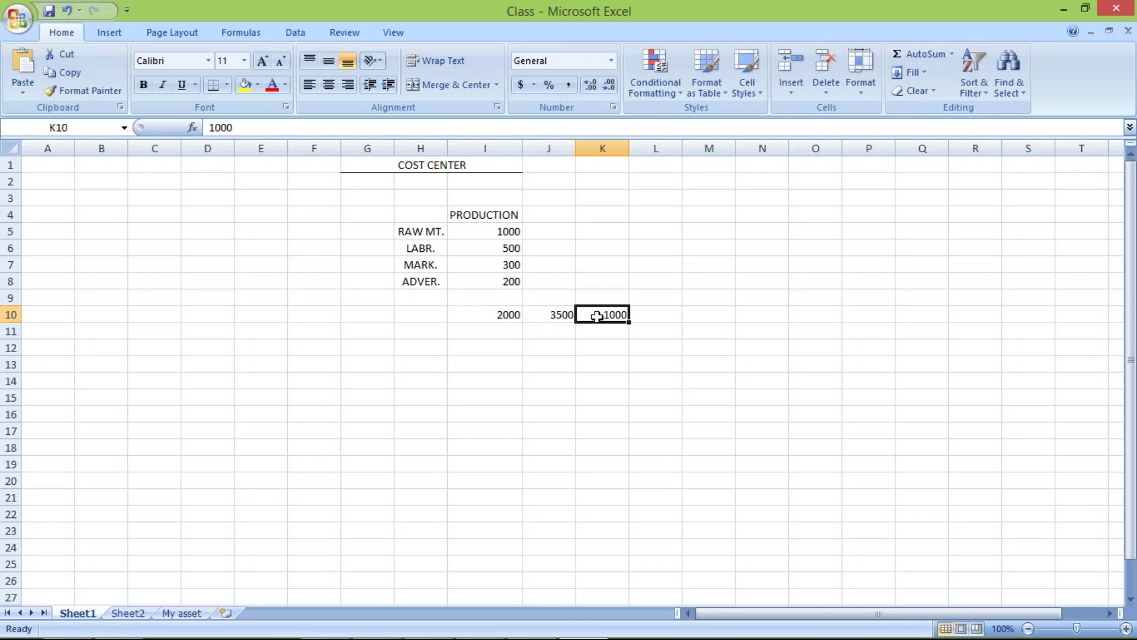
{"action": "type", "text": "1500"}
{"action": "key", "text": "Return"}
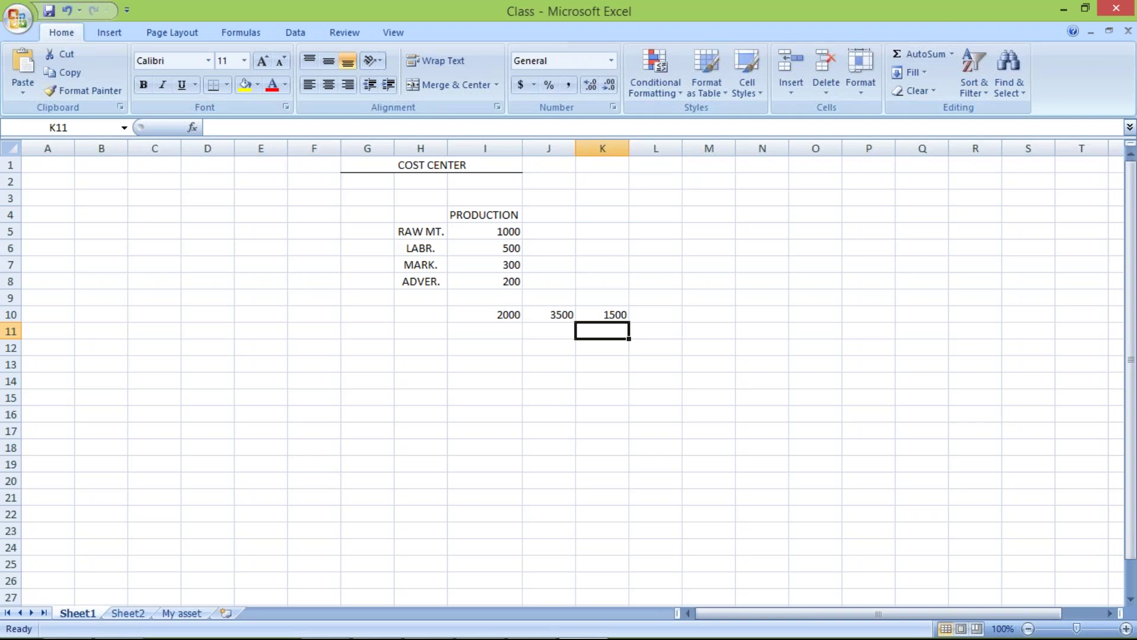
- Set cell J10 to 3000 and the production total in cell I10 to 1800
{"action": "left_click", "coordinate": [552, 313]}
{"action": "type", "text": "3000"}
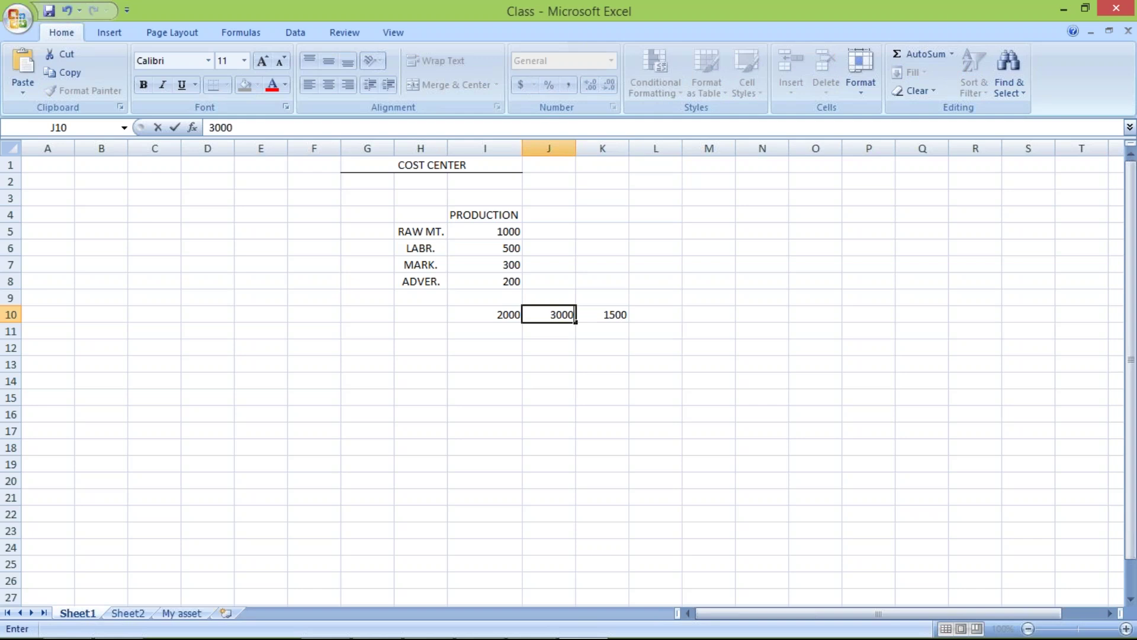
{"action": "key", "text": "Return"}
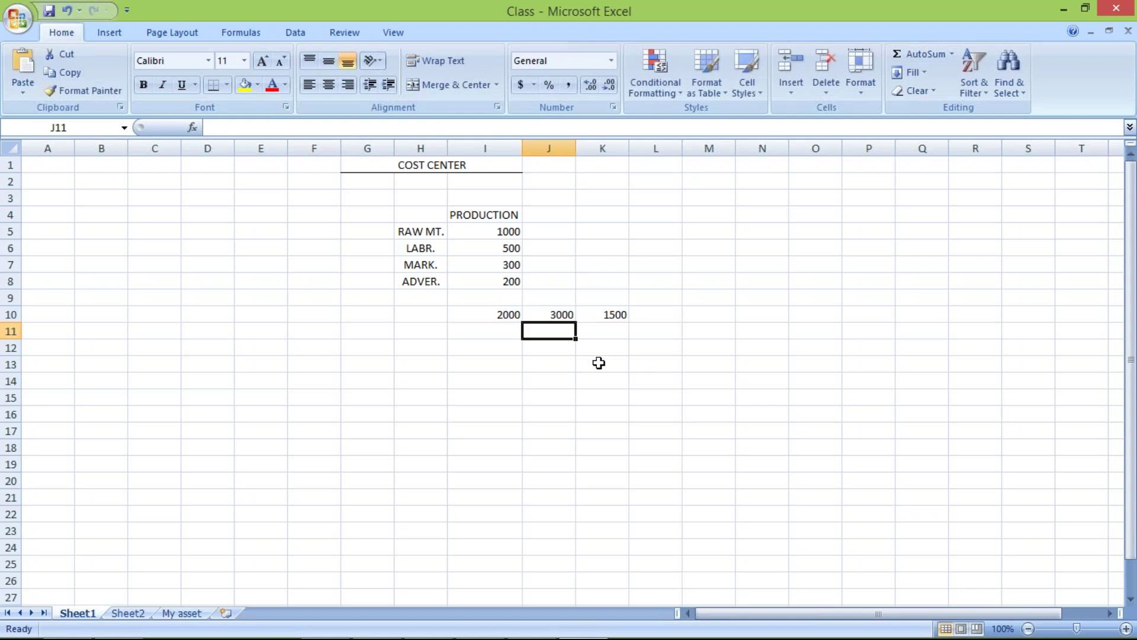
{"action": "left_click", "coordinate": [556, 314]}
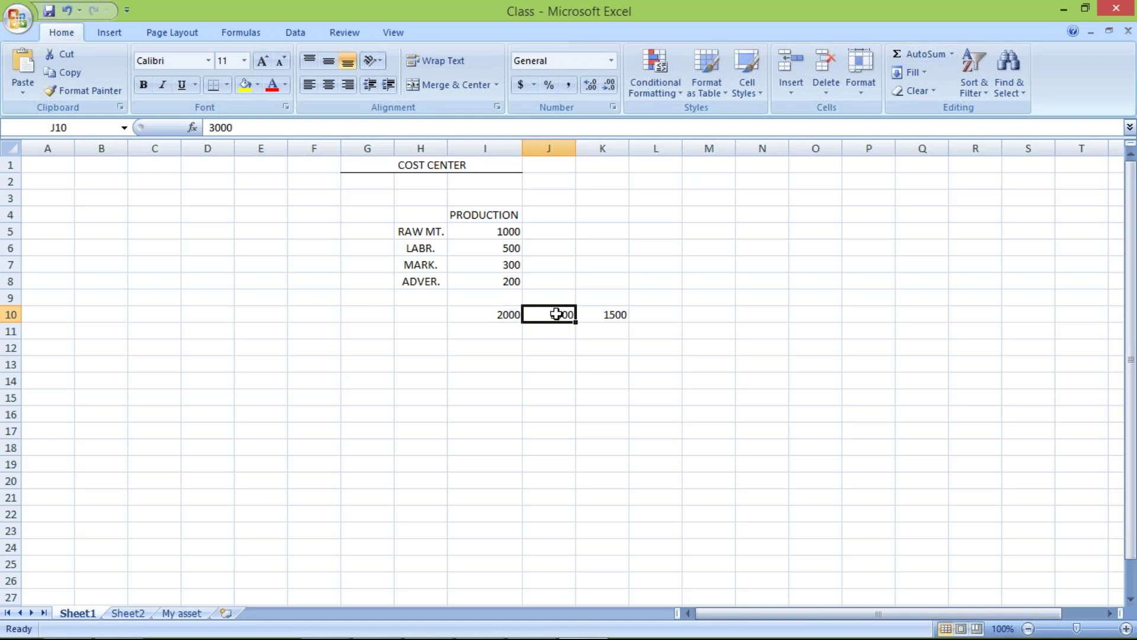
{"action": "left_click", "coordinate": [512, 314]}
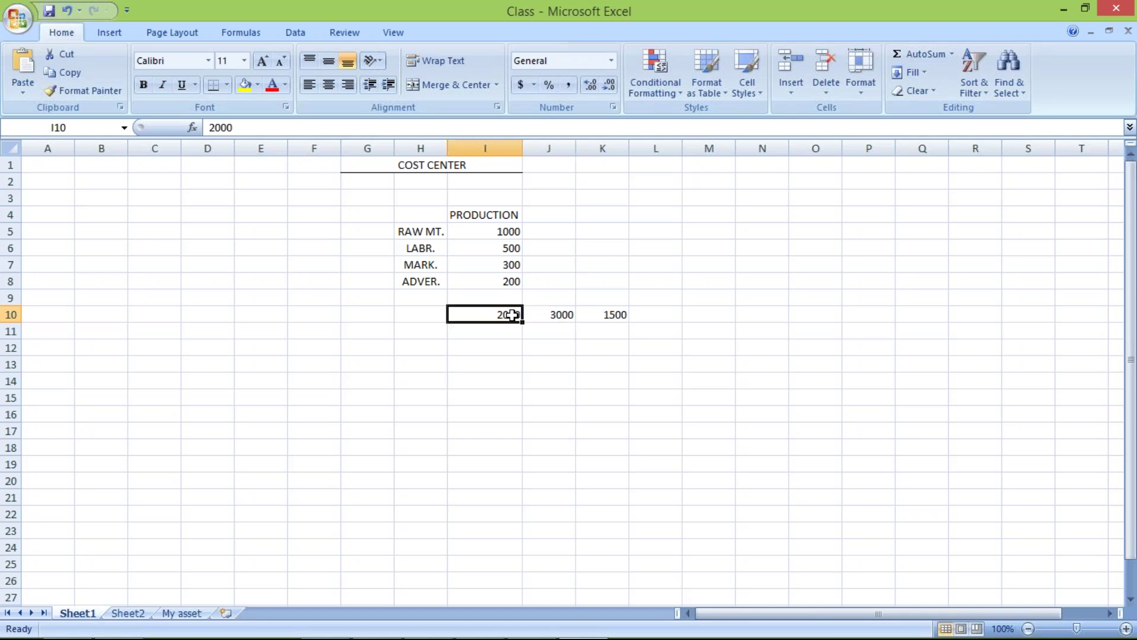
{"action": "type", "text": "1800"}
{"action": "key", "text": "Return"}
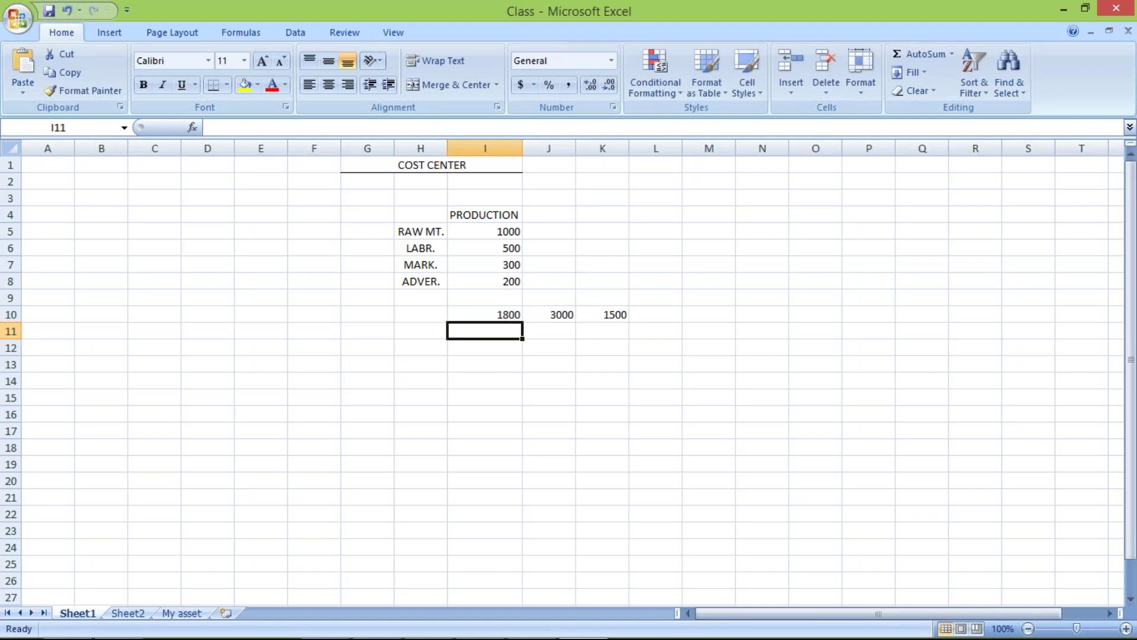
- Compare the amounts in I10 and J10 and set cell K10 to 1200
{"action": "left_click", "coordinate": [501, 313]}
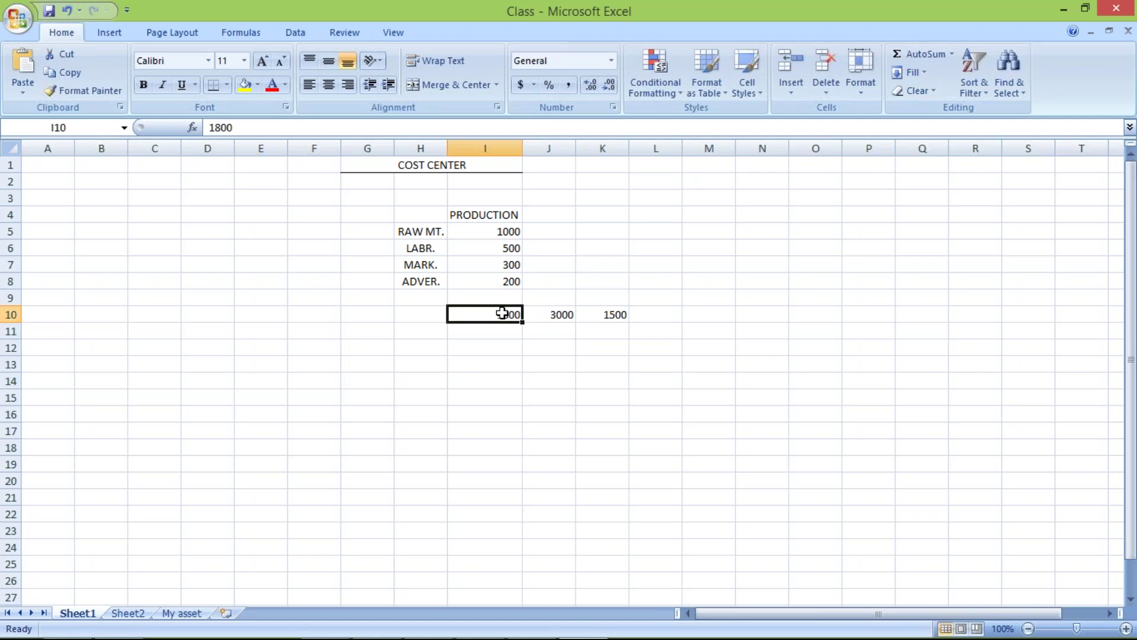
{"action": "left_click", "coordinate": [561, 314]}
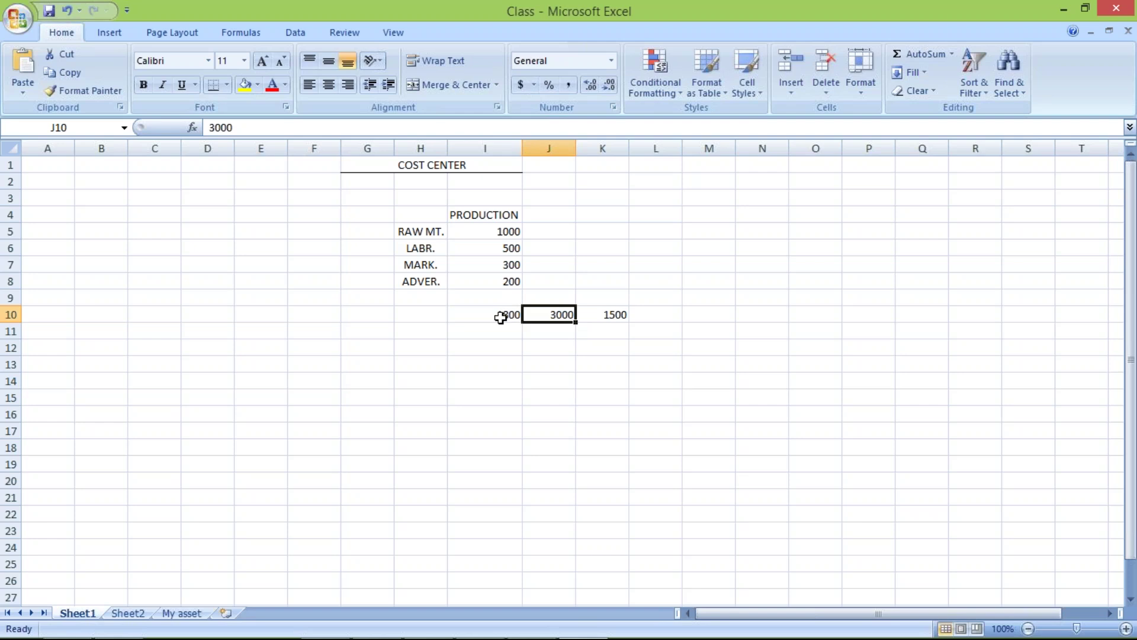
{"action": "left_click", "coordinate": [502, 315]}
{"action": "left_click", "coordinate": [610, 317]}
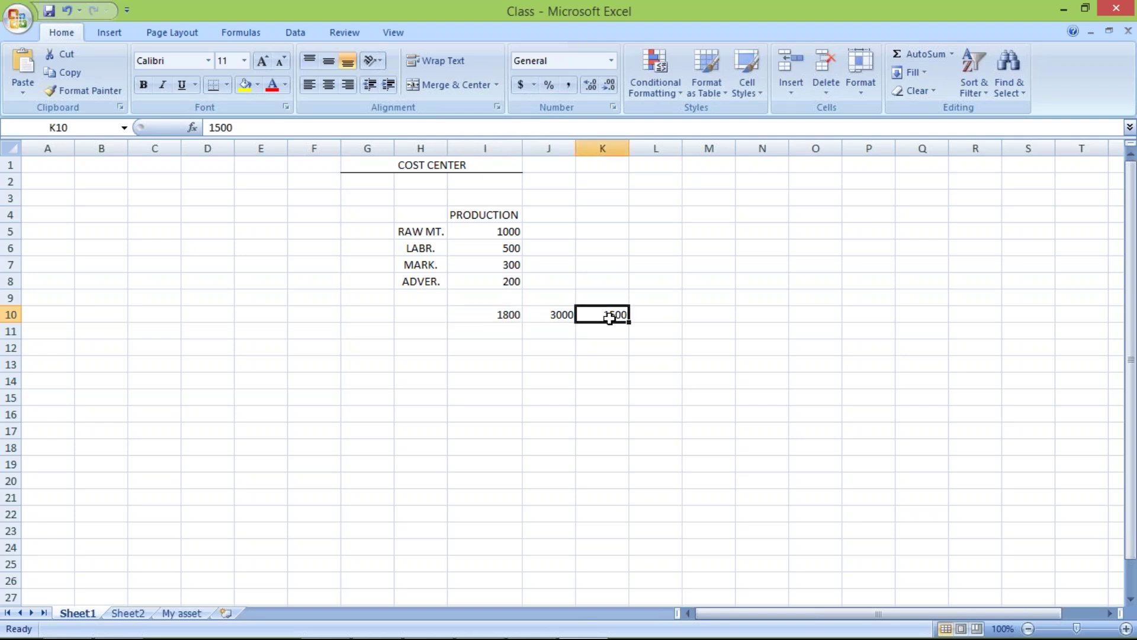
{"action": "type", "text": "1200"}
{"action": "key", "text": "Return"}
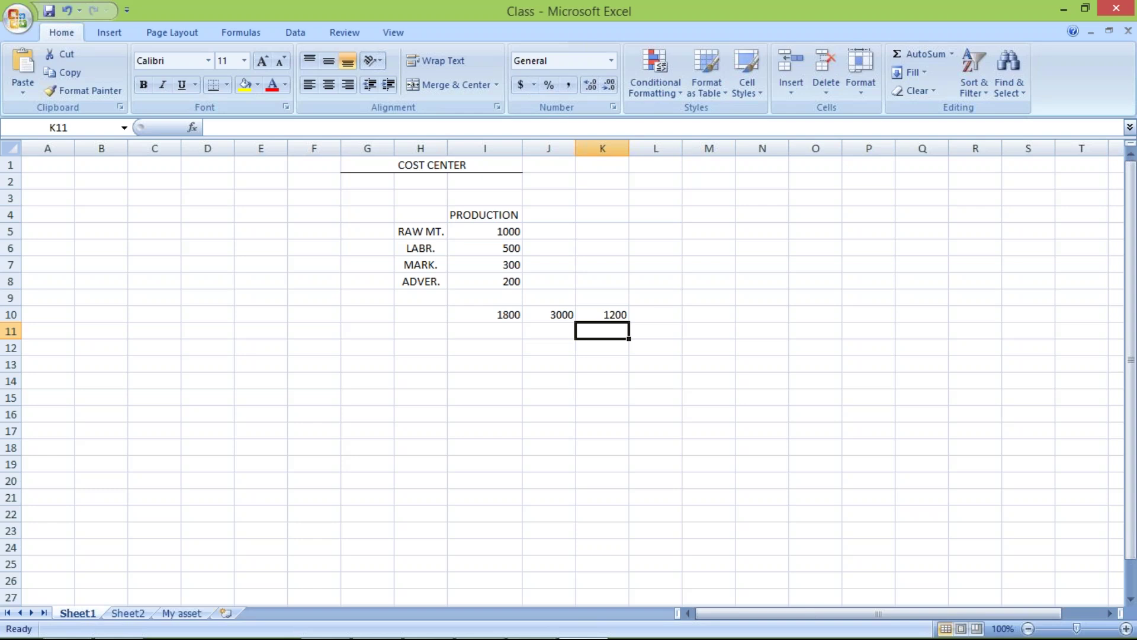
{"action": "left_click", "coordinate": [508, 315]}
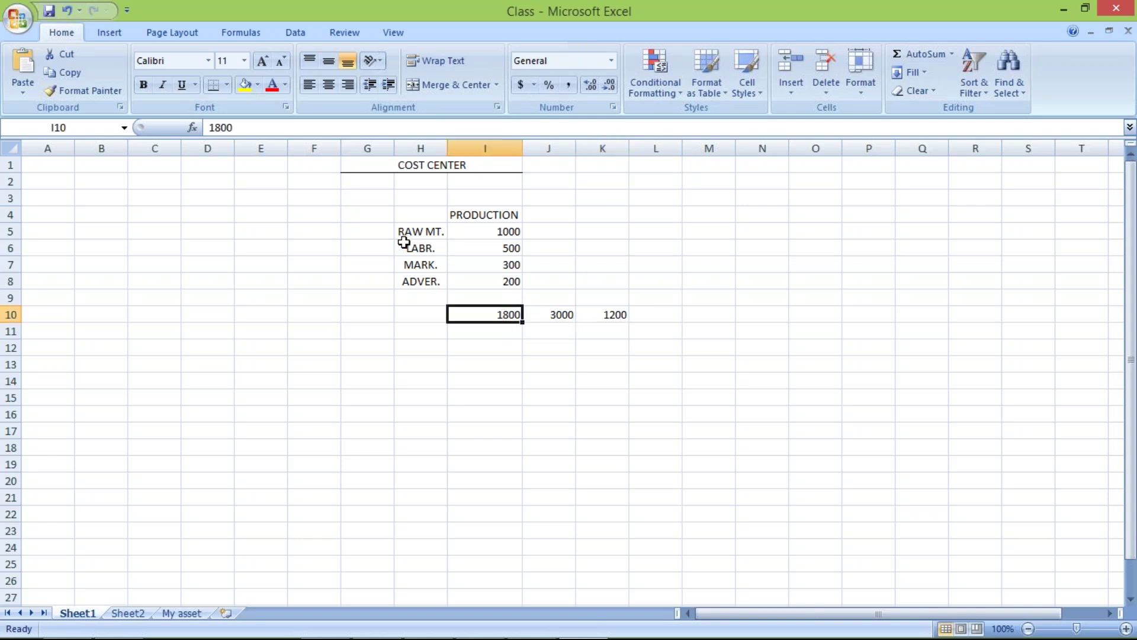
{"action": "left_click", "coordinate": [12, 215]}
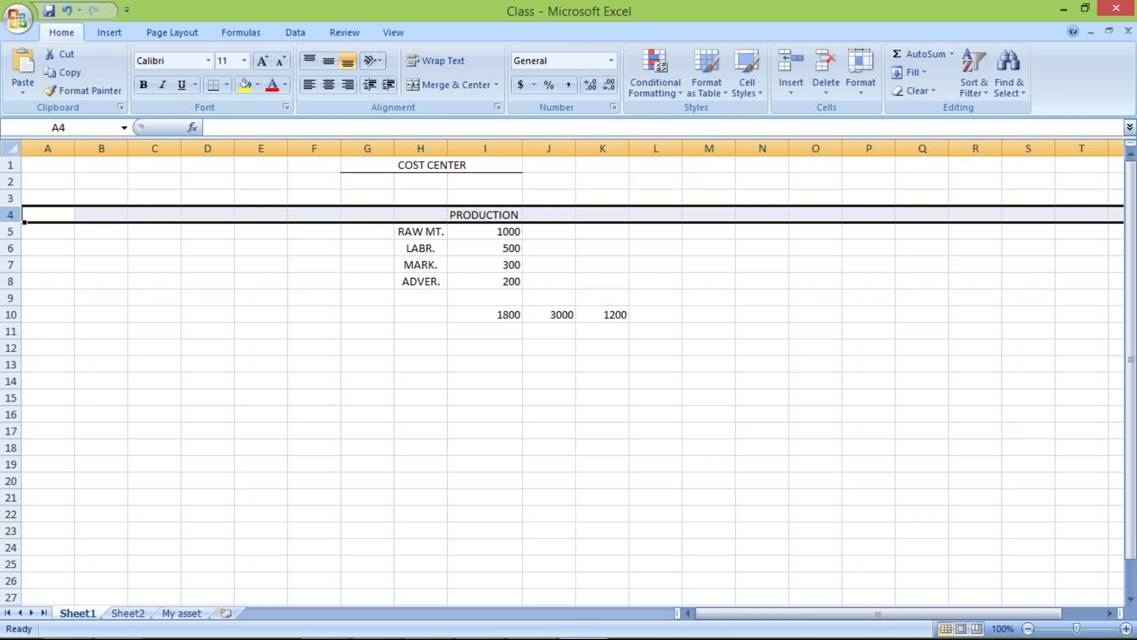
{"action": "left_click", "coordinate": [952, 548]}
{"action": "left_click", "coordinate": [503, 329]}
{"action": "left_click", "coordinate": [464, 210]}
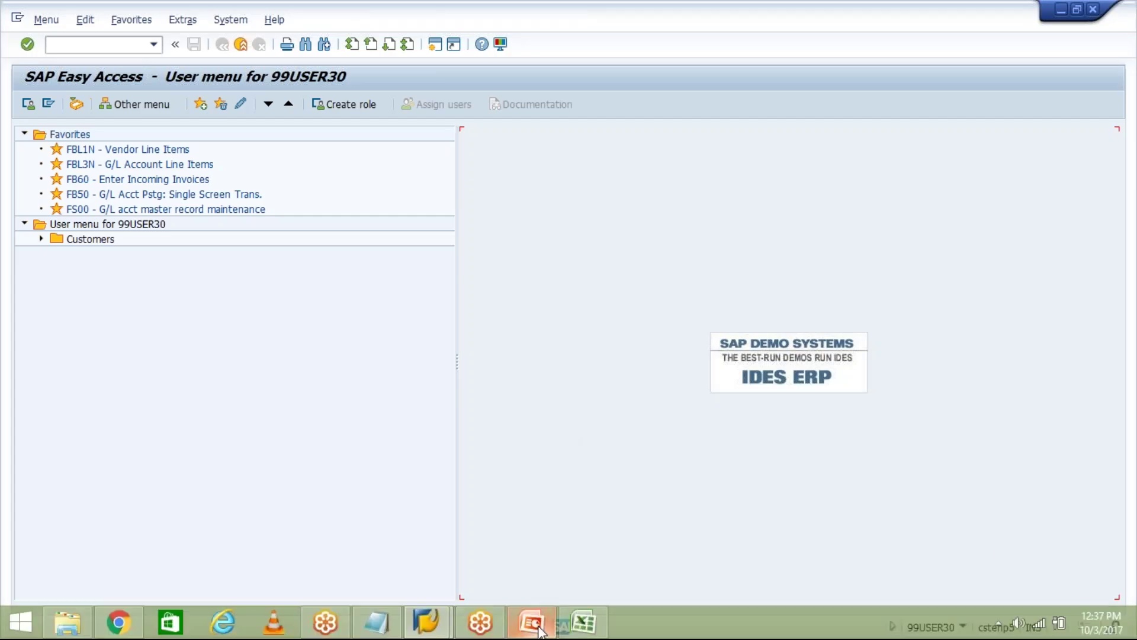
- Switch to the Cost Center presentation in PowerPoint and show slide 3
{"action": "left_click", "coordinate": [517, 626]}
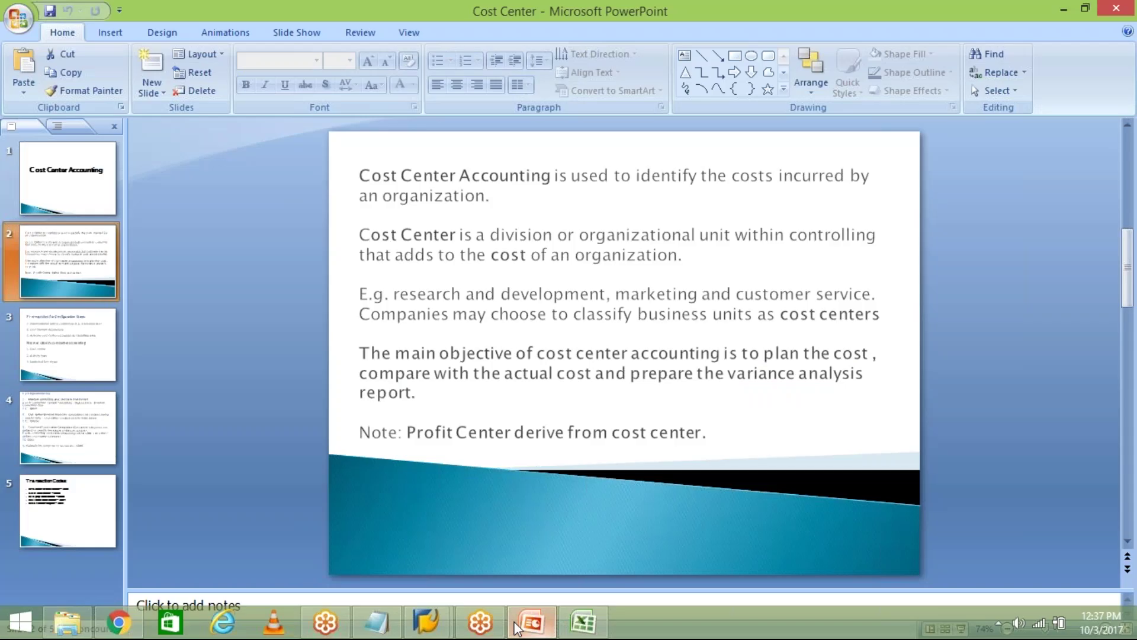
{"action": "left_click", "coordinate": [64, 347]}
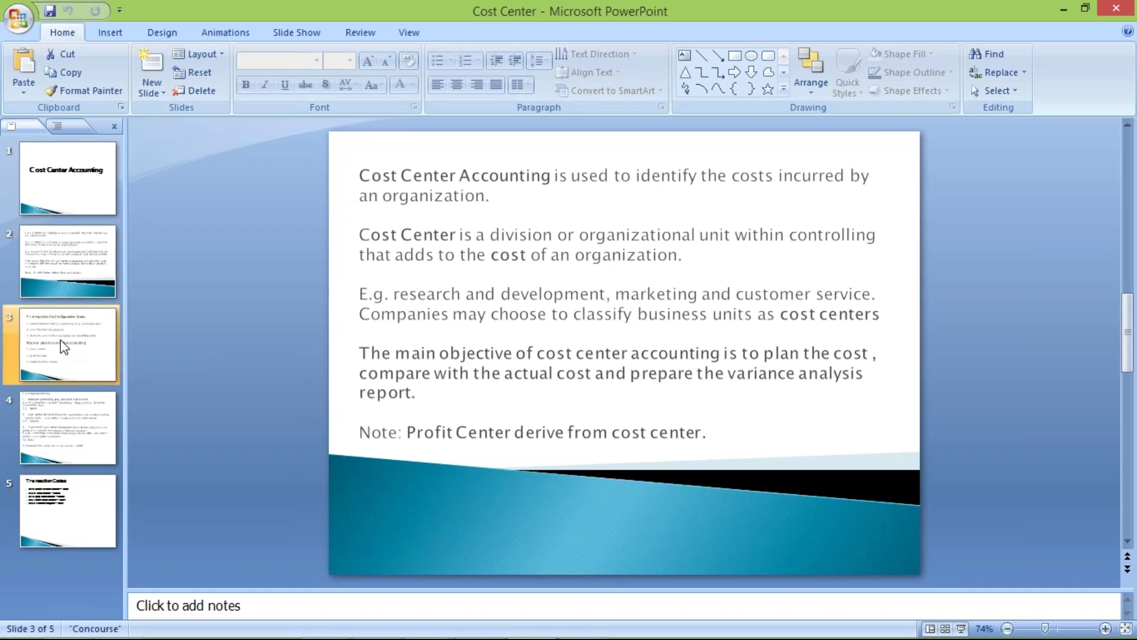
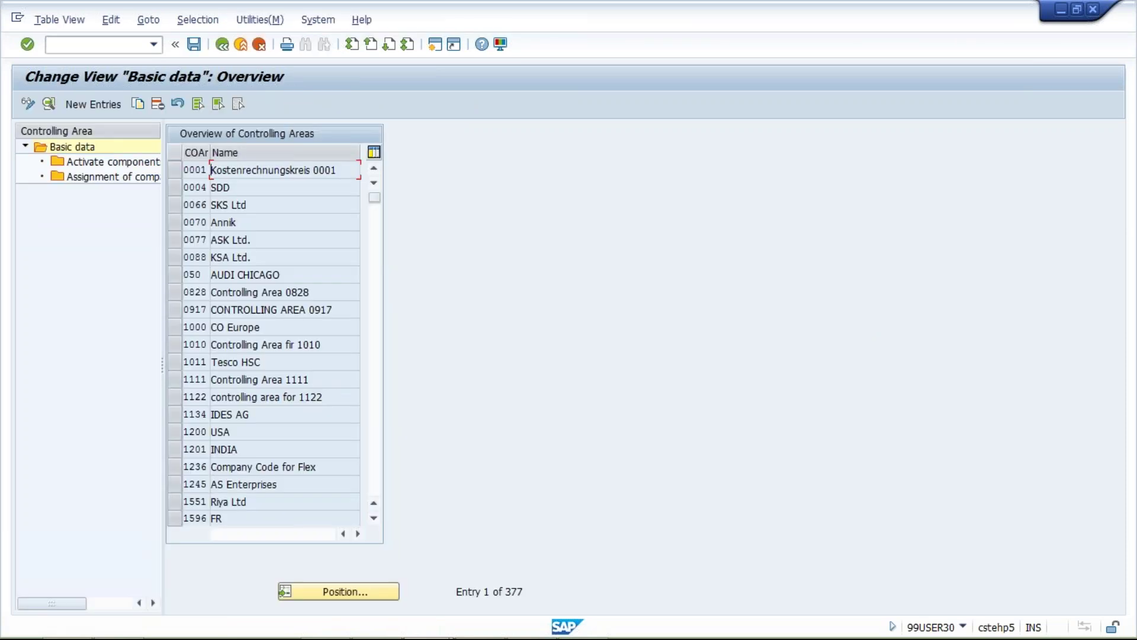
- Position the controlling area list at TM03, select that entry and open its Activate components/control indicators details
{"action": "left_click", "coordinate": [355, 591]}
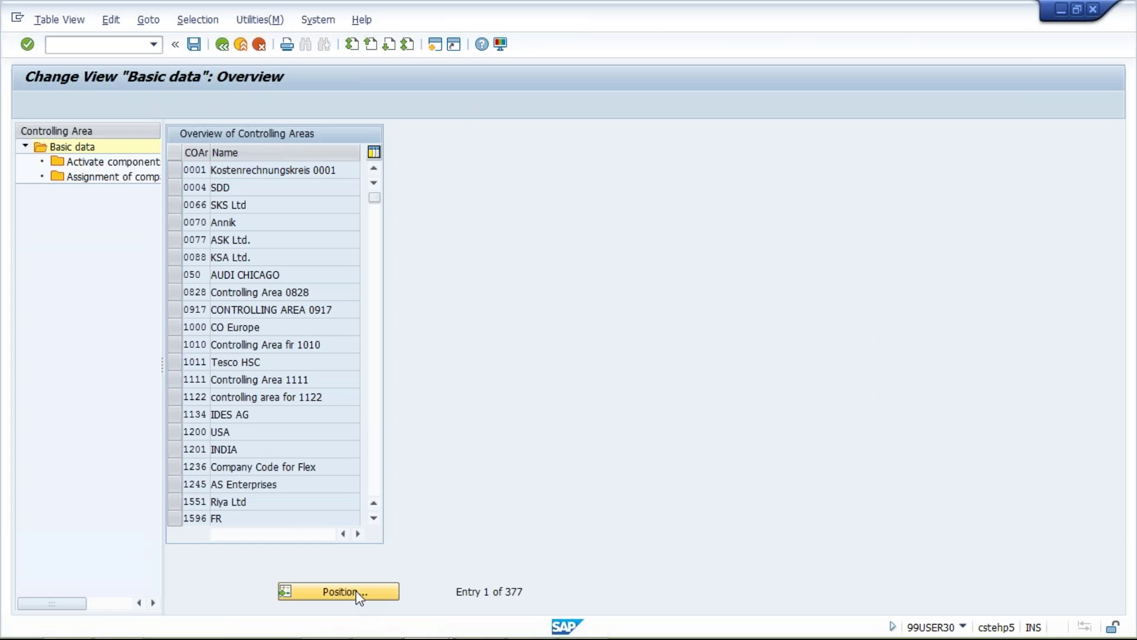
{"action": "type", "text": "TM03"}
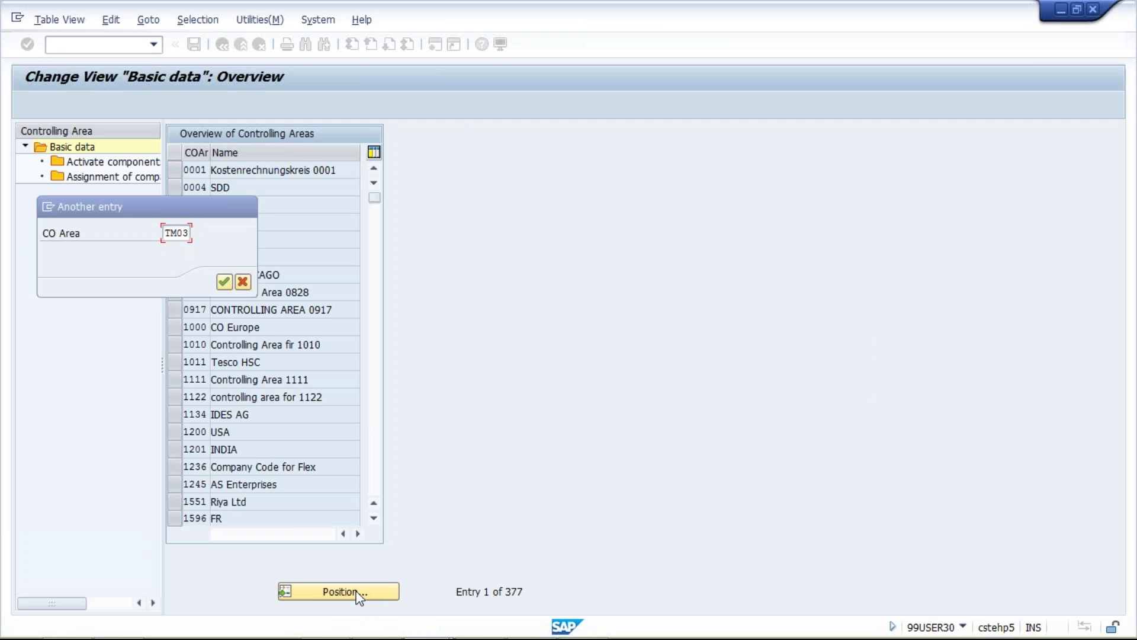
{"action": "key", "text": "Return"}
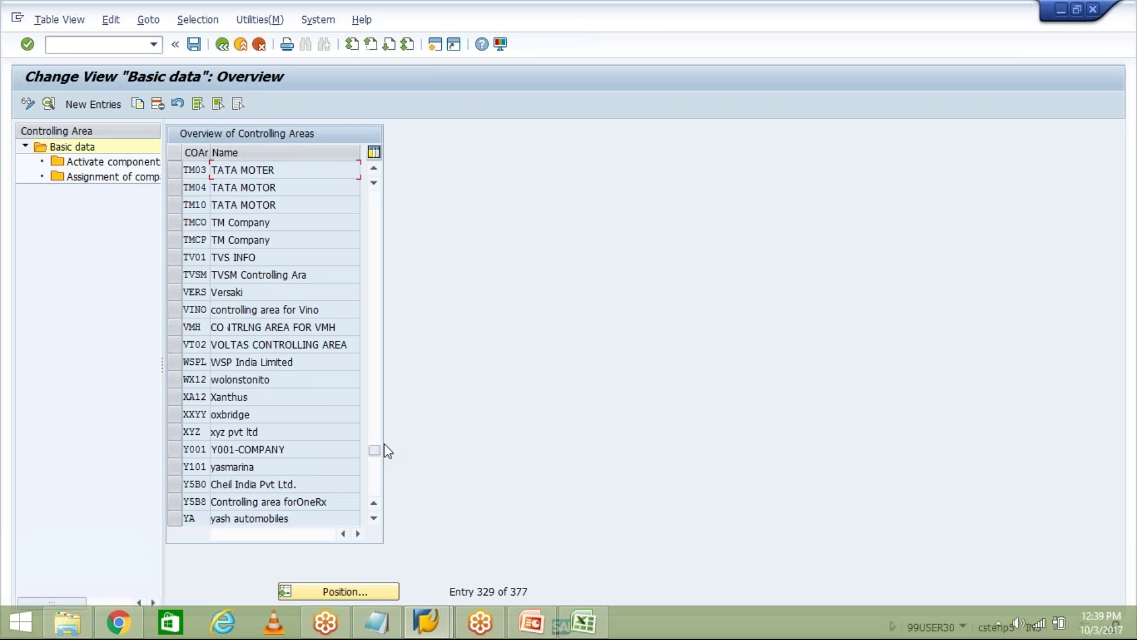
{"action": "left_click", "coordinate": [173, 170]}
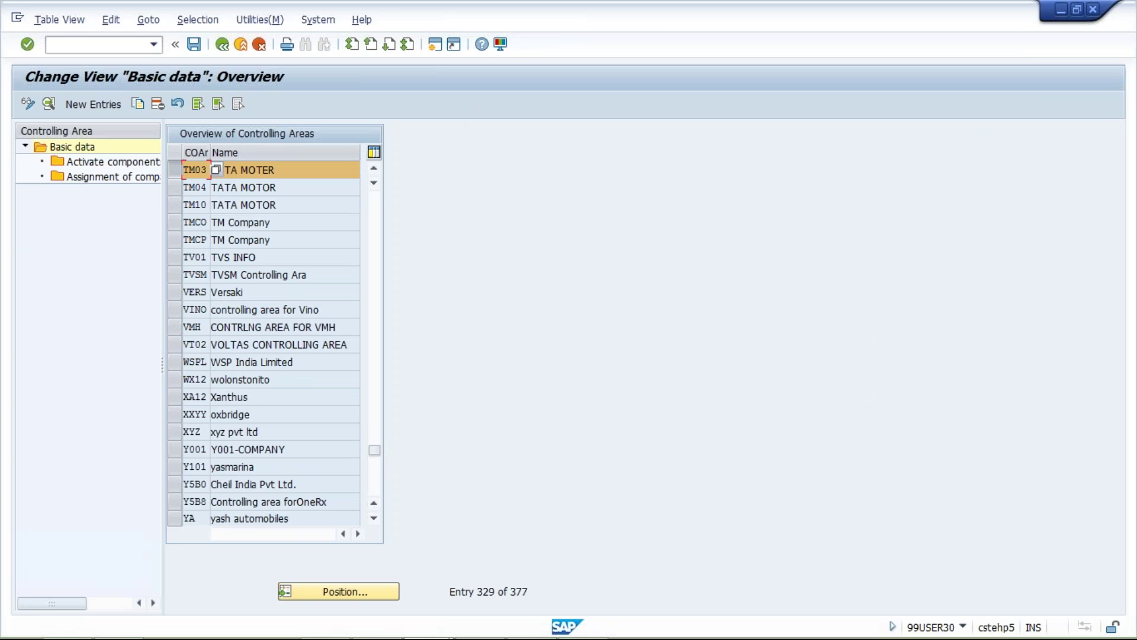
{"action": "left_click", "coordinate": [530, 624]}
{"action": "double_click", "coordinate": [117, 166]}
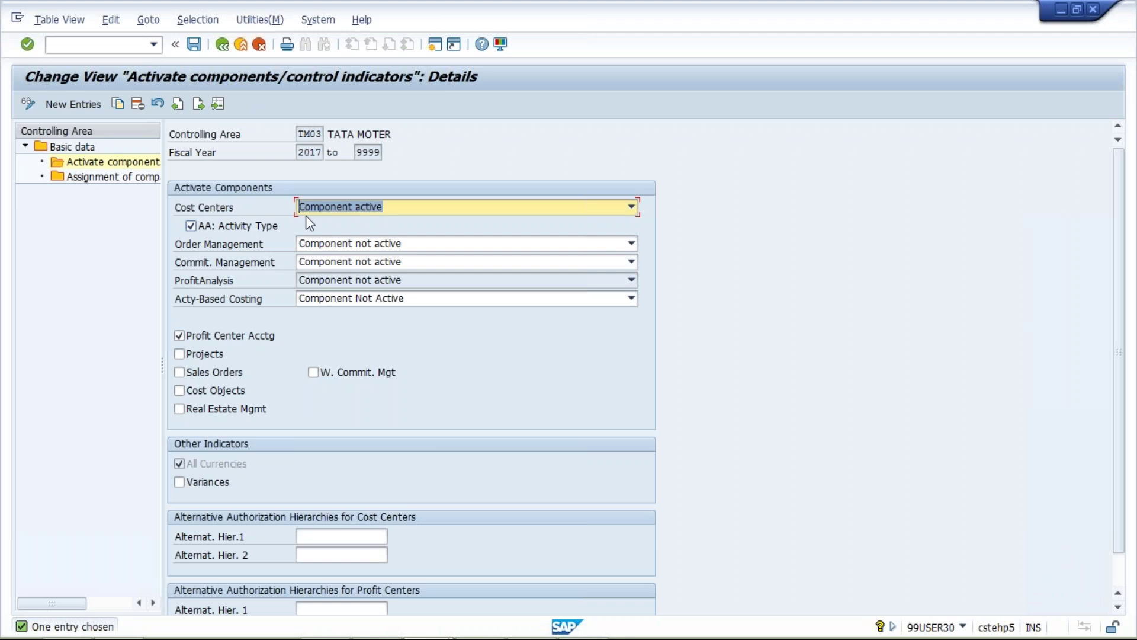
- Set Cost Centers to Component not active and disable AA: Activity Type and Profit Center Acctg for TM03
{"action": "left_click", "coordinate": [368, 211]}
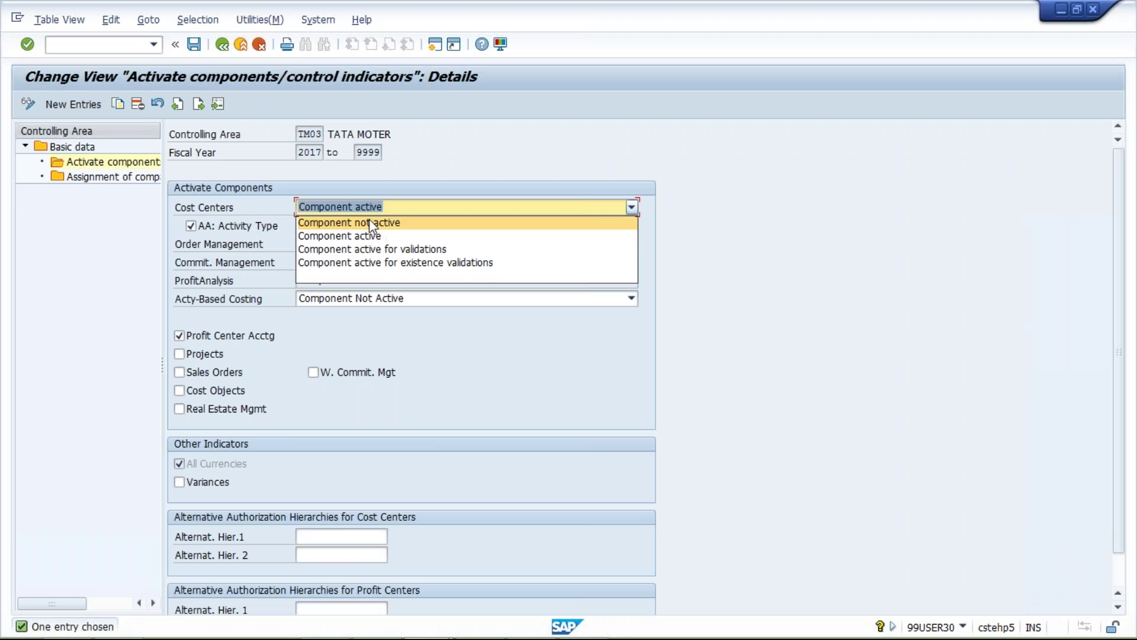
{"action": "left_click", "coordinate": [369, 222]}
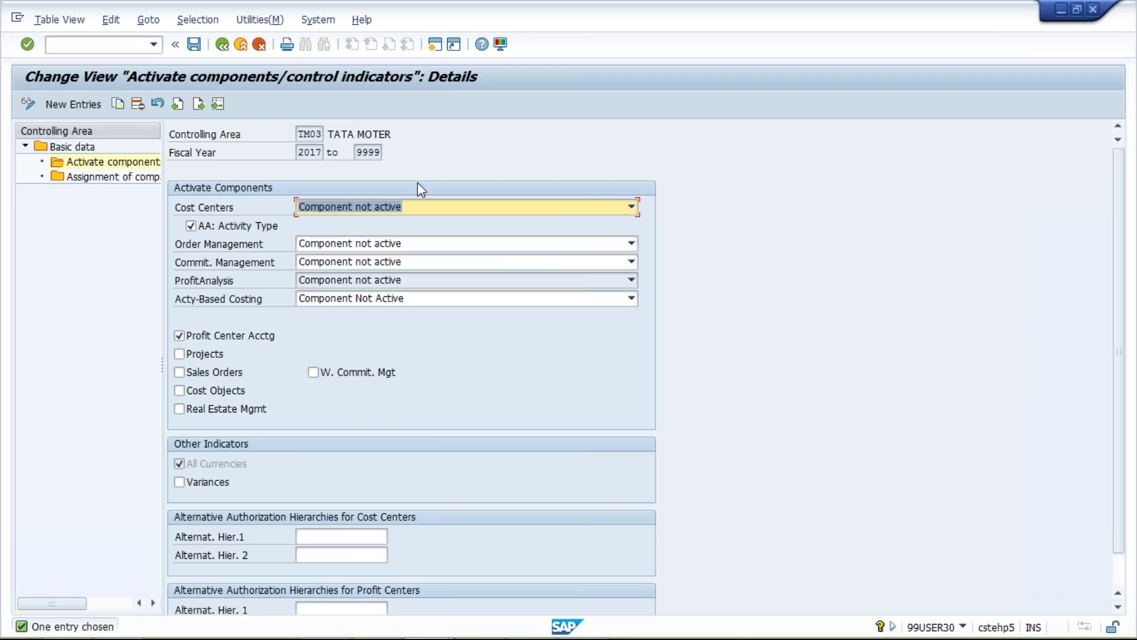
{"action": "left_click", "coordinate": [191, 226]}
{"action": "left_click", "coordinate": [206, 338]}
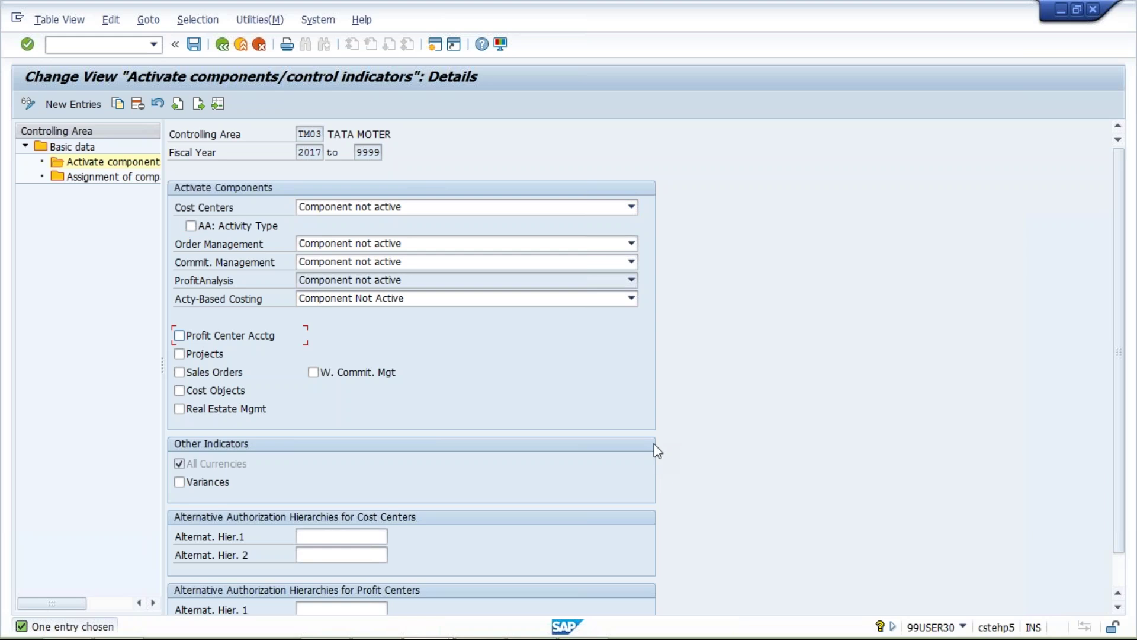
- Set Cost Centers to Component active, enable AA: Activity Type and Profit Center Acctg, and save the TM03 settings
{"action": "left_click", "coordinate": [584, 208]}
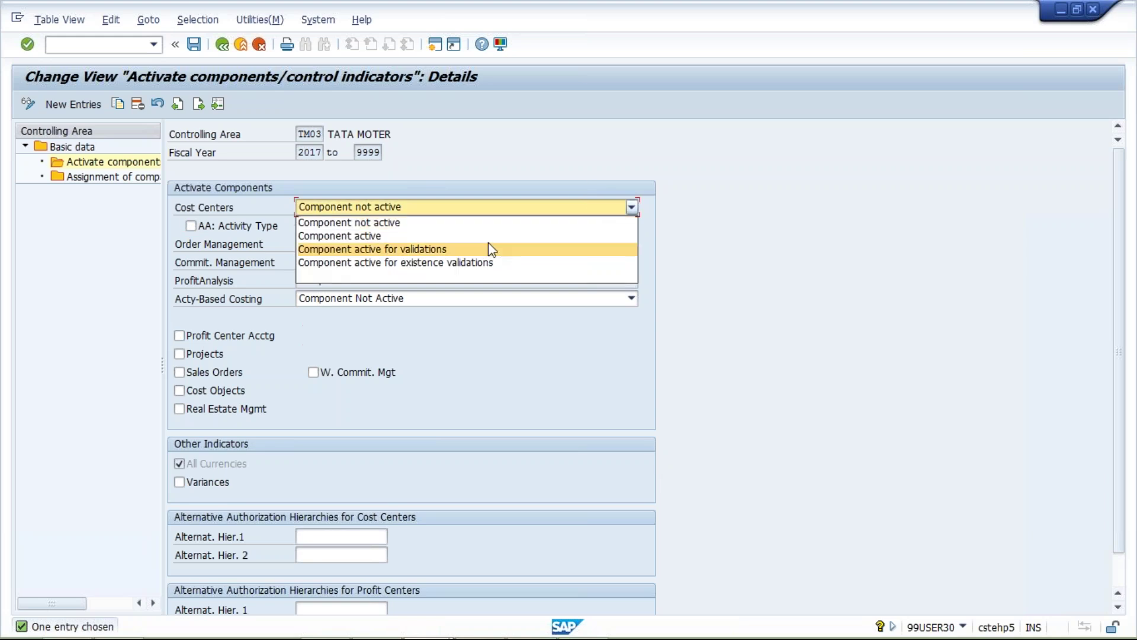
{"action": "left_click", "coordinate": [489, 237]}
{"action": "left_click", "coordinate": [190, 226]}
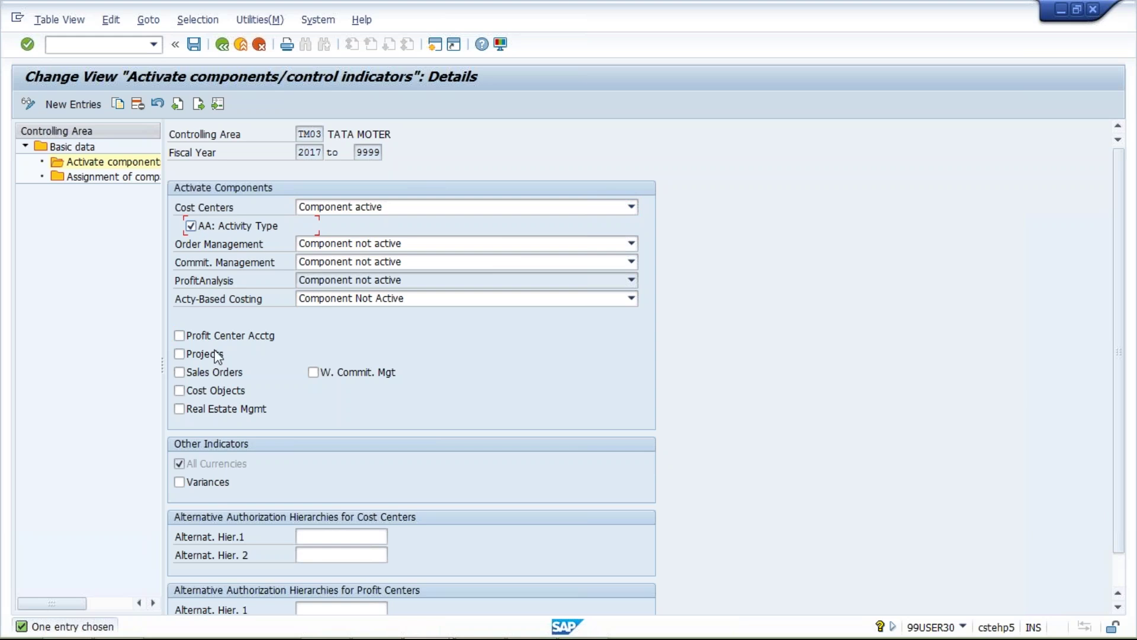
{"action": "left_click", "coordinate": [189, 335]}
{"action": "left_click", "coordinate": [193, 45]}
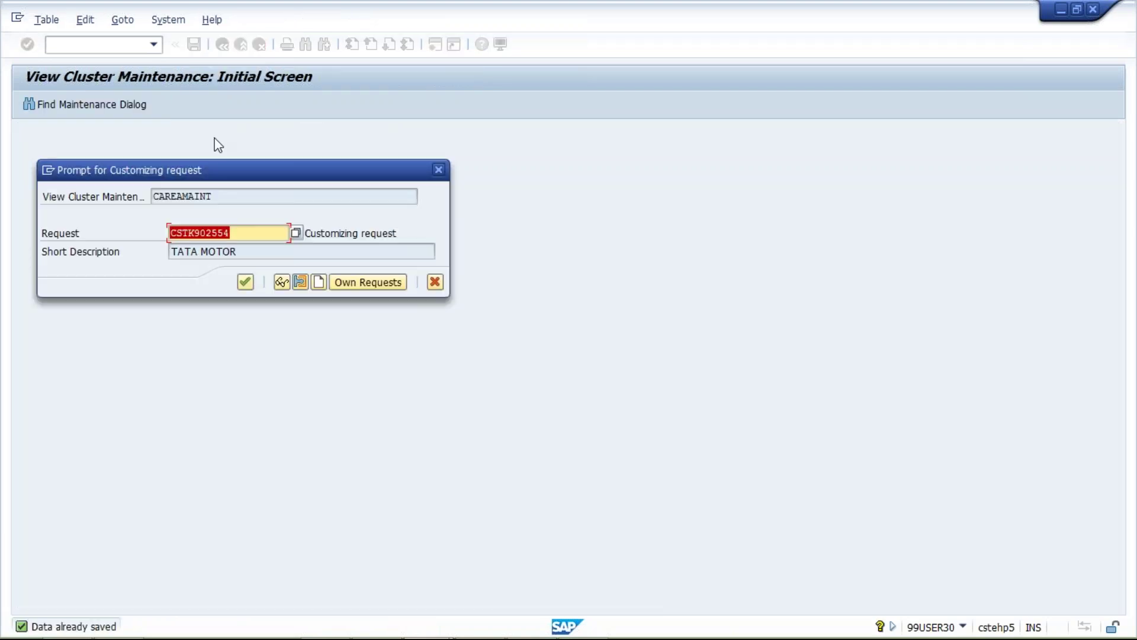
- Accept the proposed TATA MOTOR customizing request for the saved controlling area settings
{"action": "left_click", "coordinate": [245, 282]}
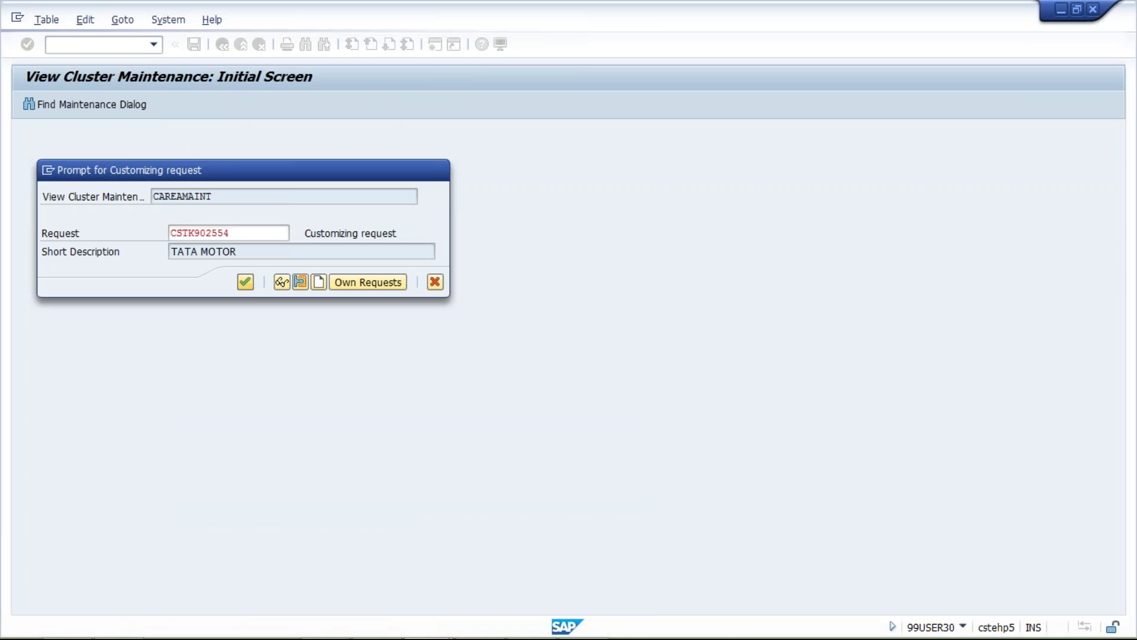
{"action": "key", "text": "Return"}
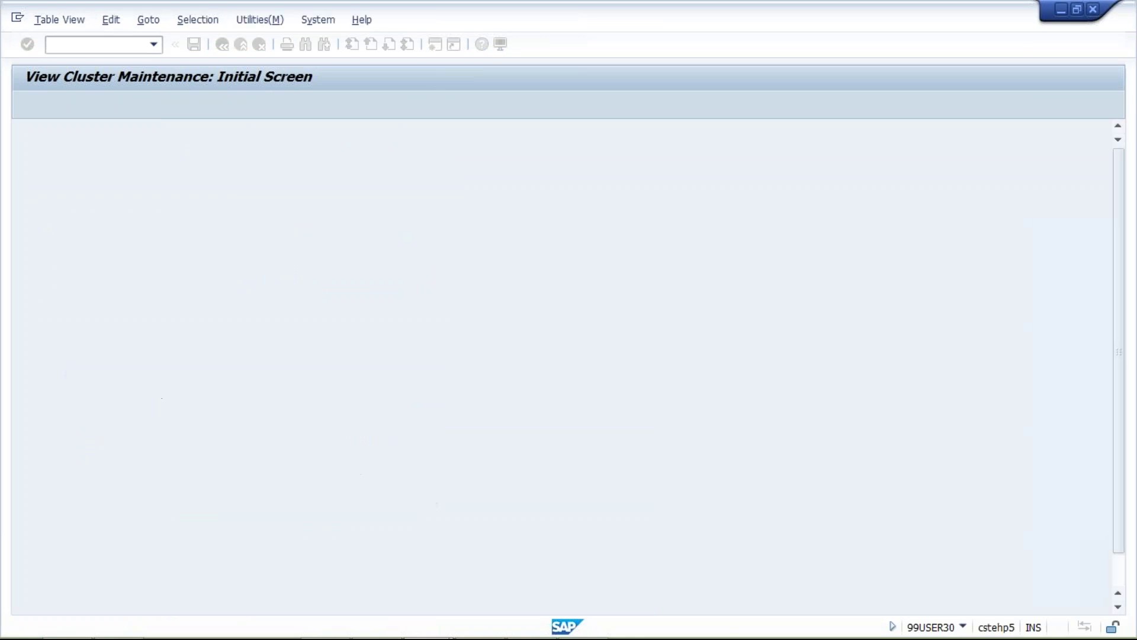
- Switch to the Cost Center presentation in PowerPoint, show slide 4 and highlight the standard hierarchy transaction code OKEON
{"action": "mouse_move", "coordinate": [627, 637]}
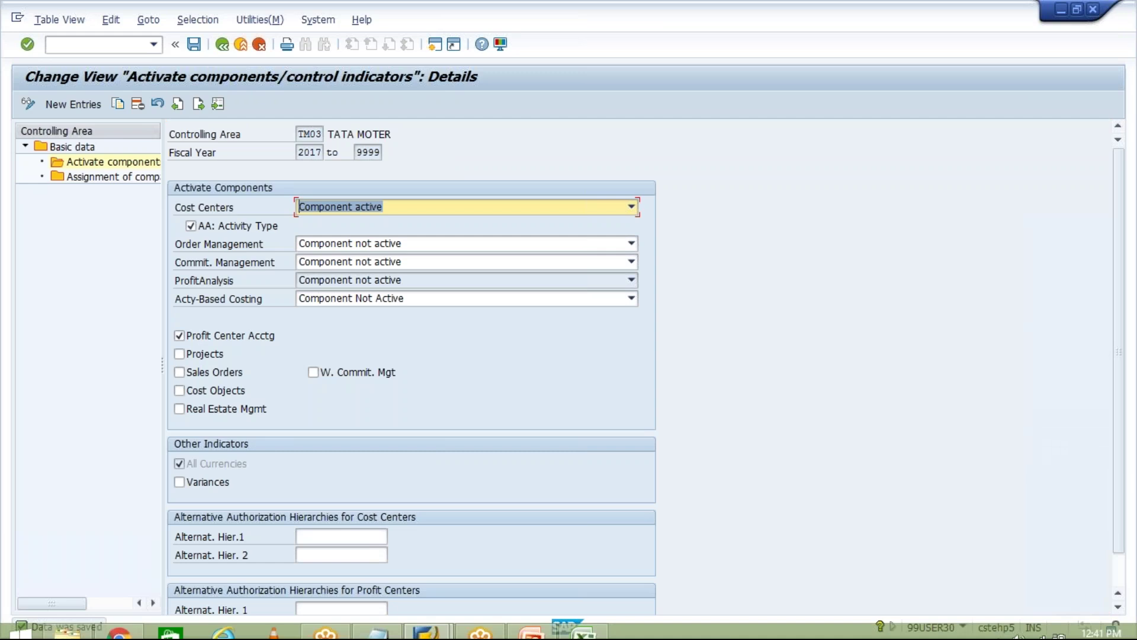
{"action": "left_click", "coordinate": [532, 625]}
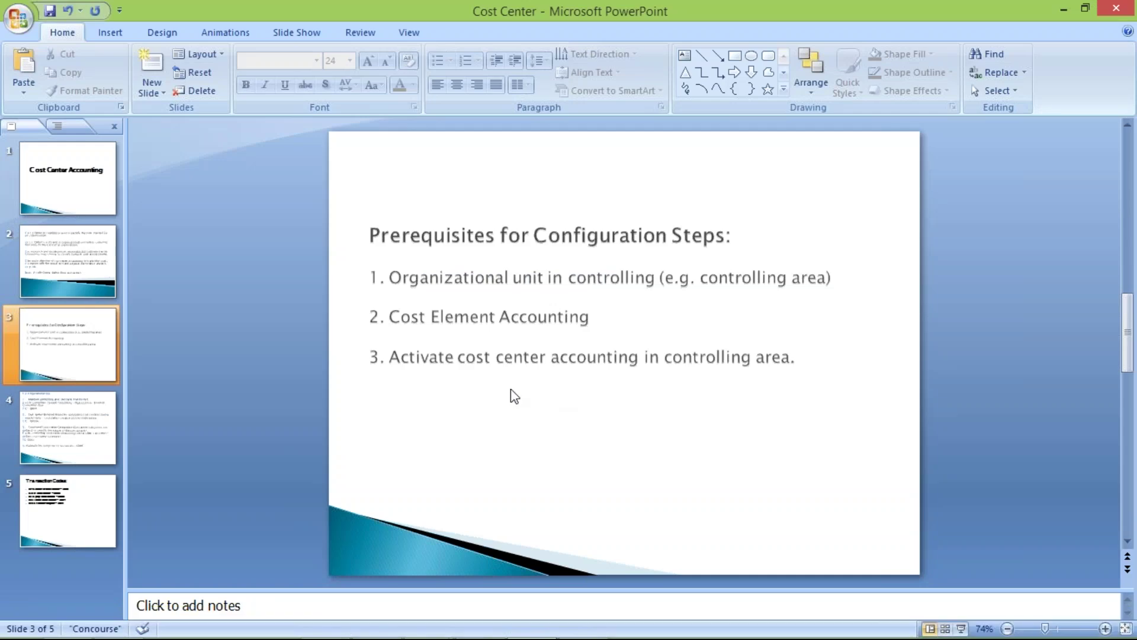
{"action": "left_click", "coordinate": [58, 424]}
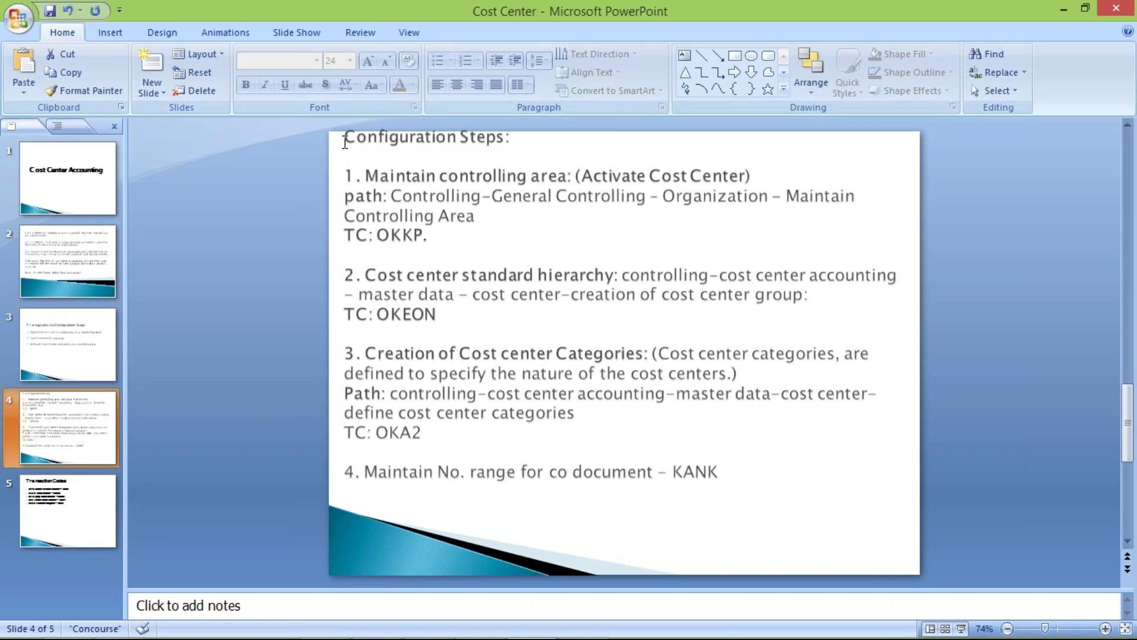
{"action": "left_click", "coordinate": [345, 142]}
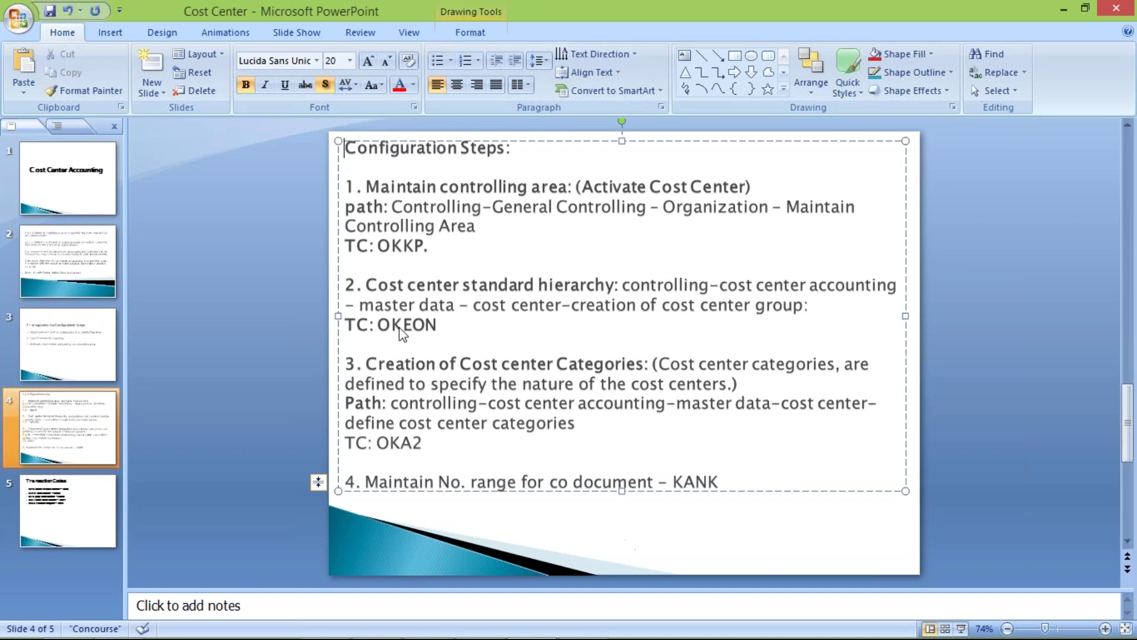
{"action": "left_click", "coordinate": [248, 273]}
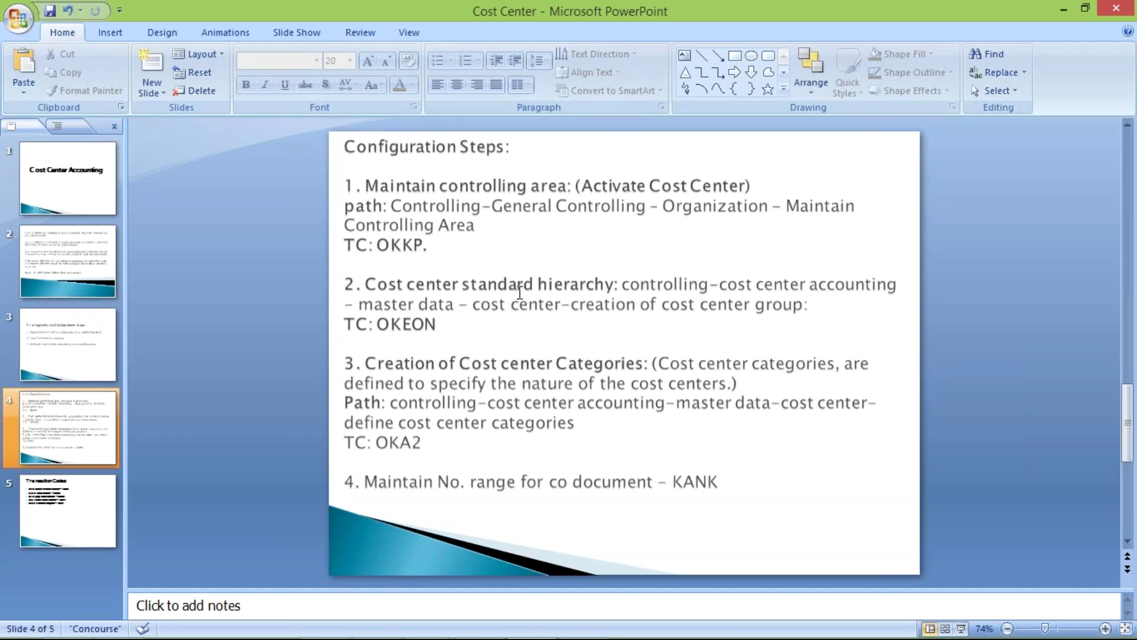
{"action": "left_click", "coordinate": [442, 326]}
{"action": "double_click", "coordinate": [394, 324]}
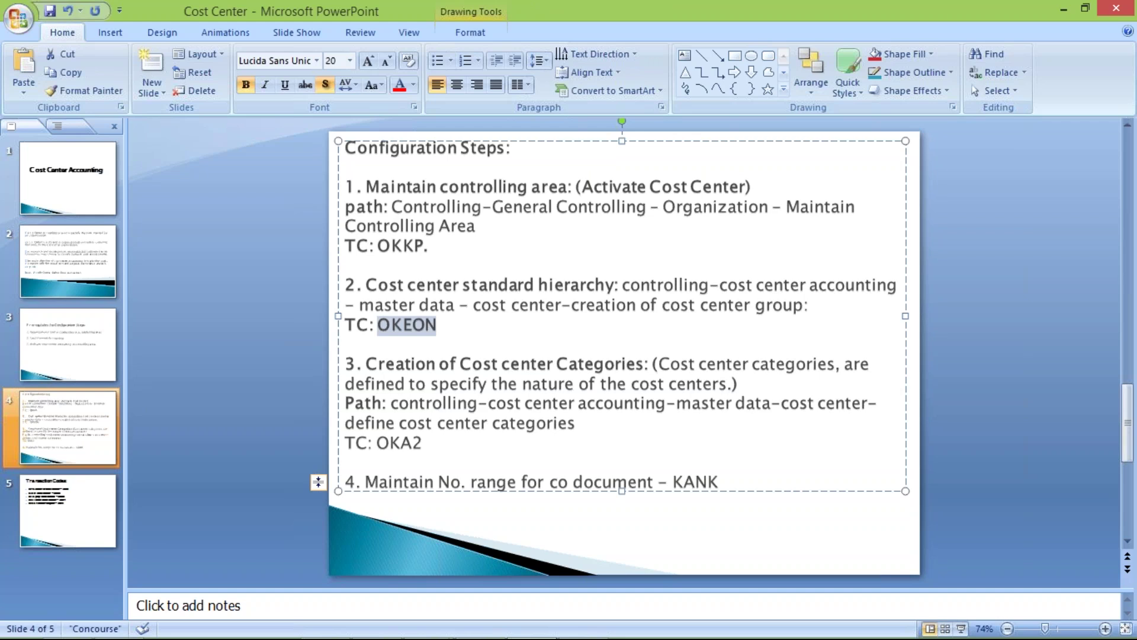
- Switch to the Class workbook in Excel, merge and center H14:J14, and enter TM03 there
{"action": "mouse_move", "coordinate": [543, 638]}
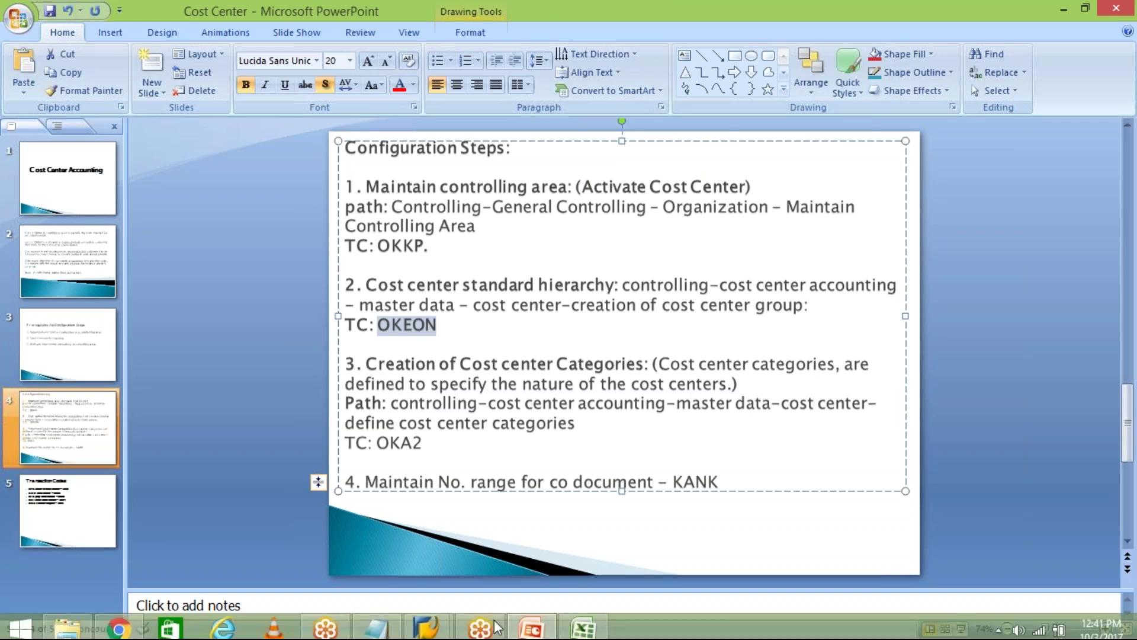
{"action": "left_click", "coordinate": [606, 617]}
{"action": "left_click", "coordinate": [460, 391]}
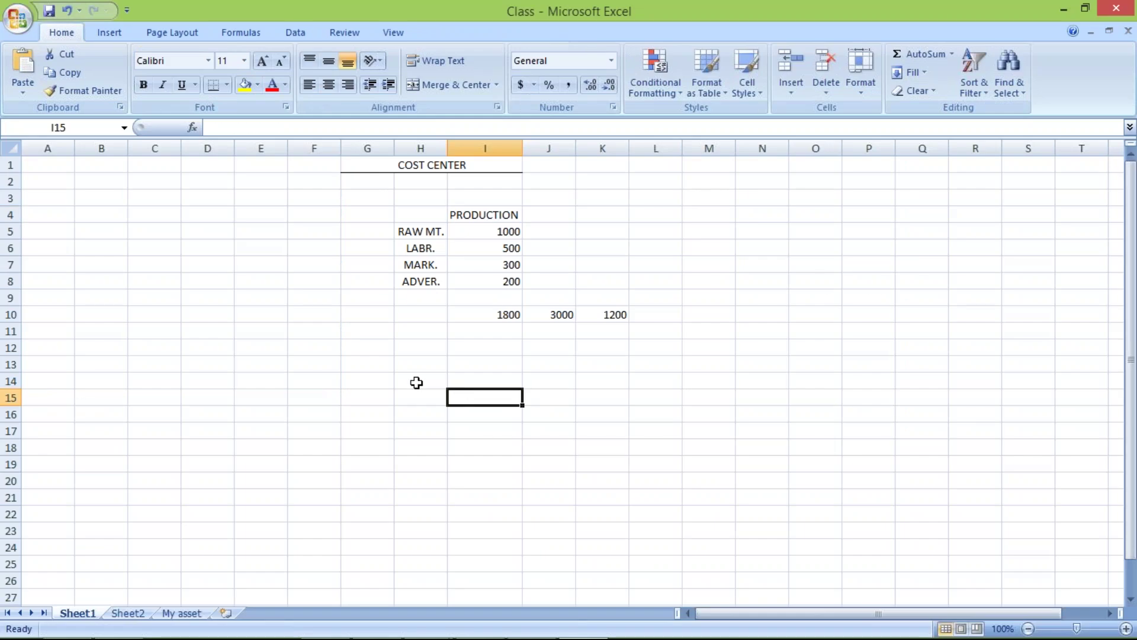
{"action": "left_click_drag", "start_coordinate": [414, 381], "coordinate": [472, 379]}
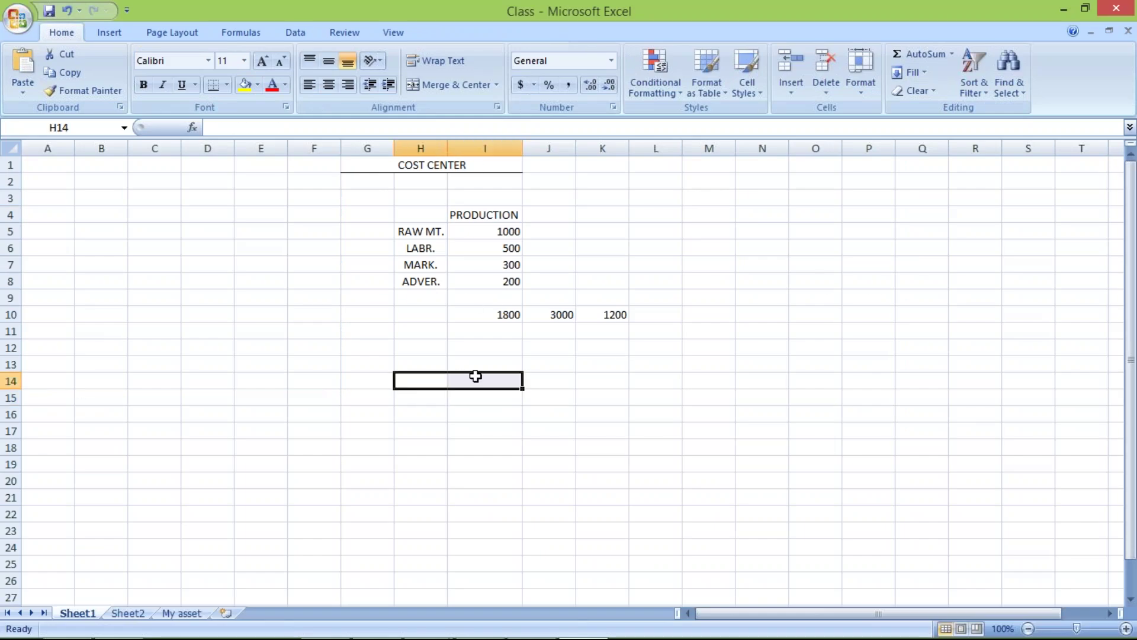
{"action": "left_click", "coordinate": [429, 379]}
{"action": "left_click_drag", "start_coordinate": [429, 379], "coordinate": [520, 326]}
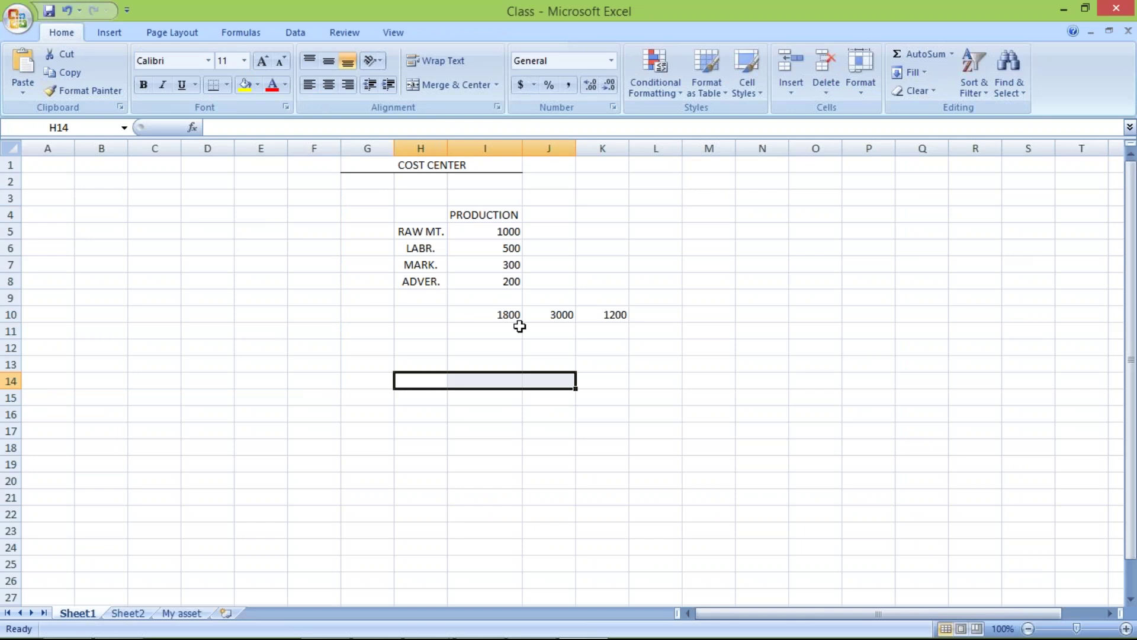
{"action": "left_click", "coordinate": [470, 84]}
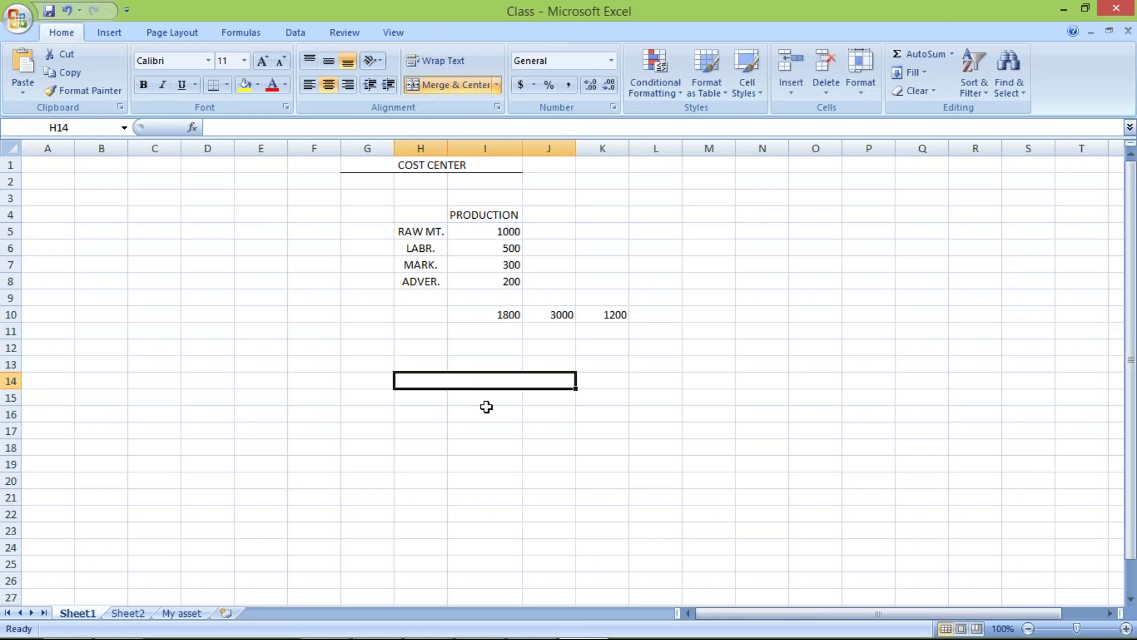
{"action": "type", "text": "TM03"}
{"action": "key", "text": "Return"}
- List 1000, 1001, 1002 and 1003 in cells I15 to I18 below the TM03 heading
{"action": "left_click", "coordinate": [505, 401]}
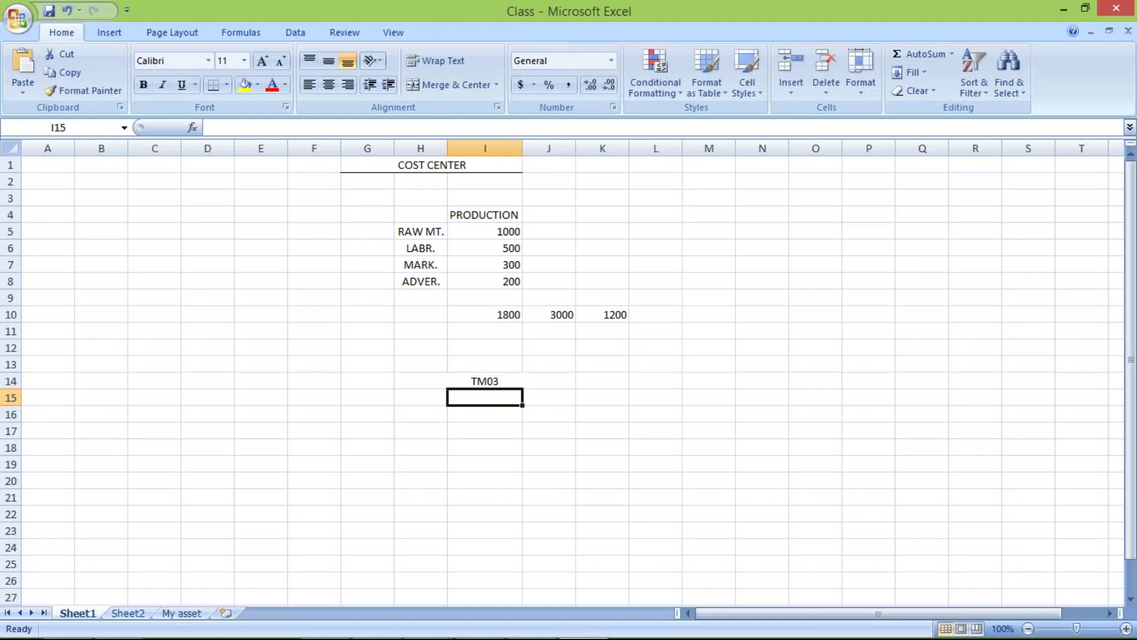
{"action": "type", "text": "1"}
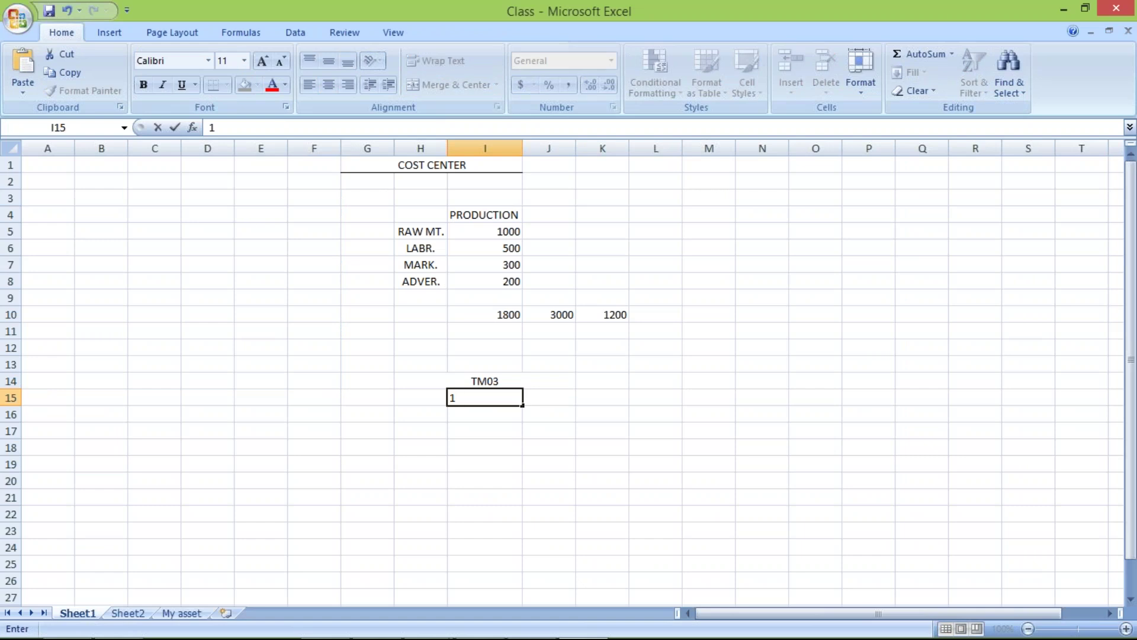
{"action": "type", "text": "000"}
{"action": "key", "text": "Return"}
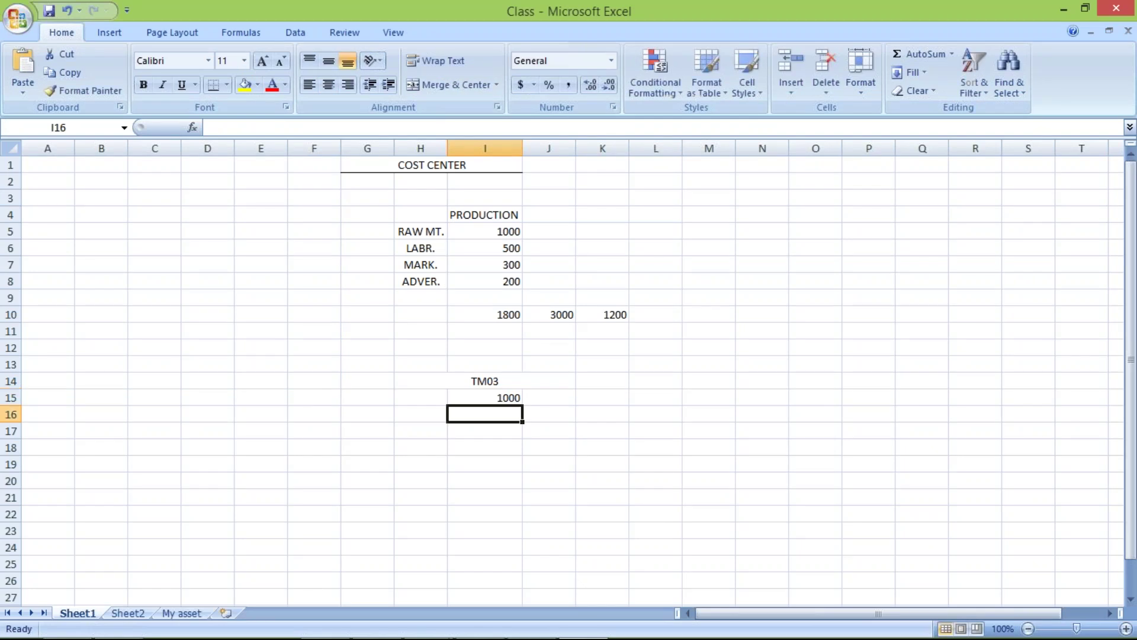
{"action": "type", "text": "1001"}
{"action": "key", "text": "Return"}
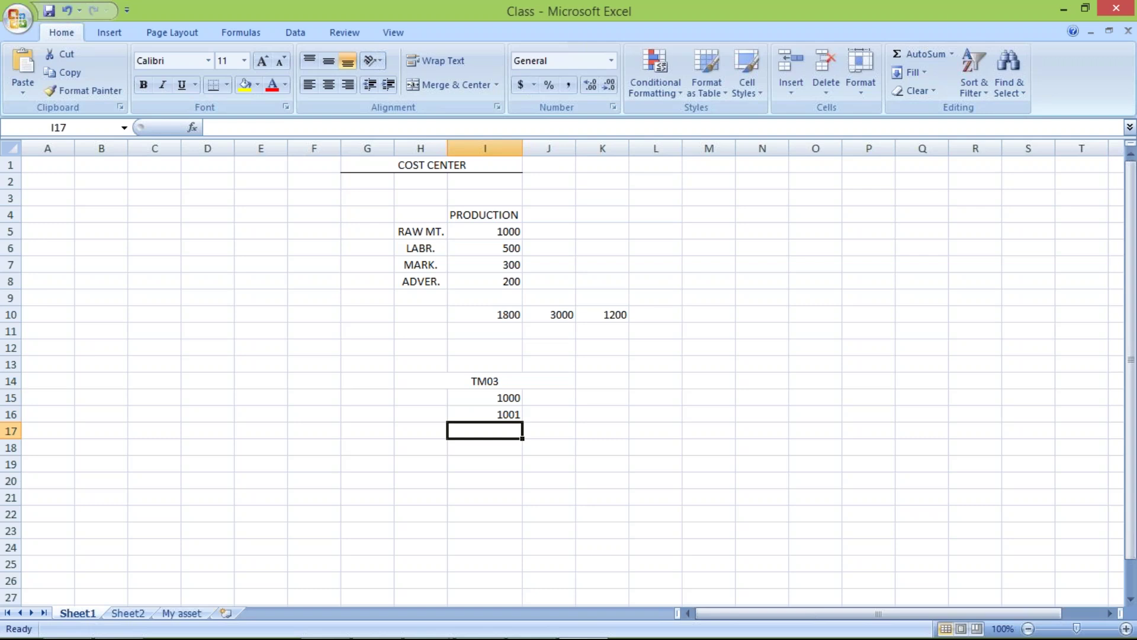
{"action": "type", "text": "1002"}
{"action": "key", "text": "Return"}
{"action": "type", "text": "100"}
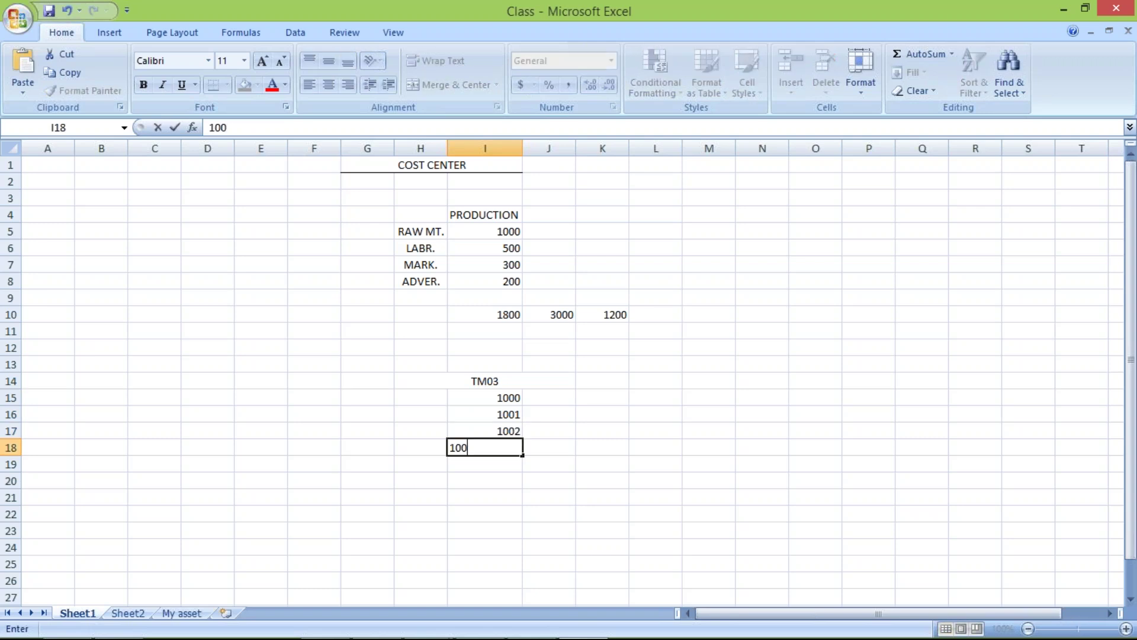
{"action": "type", "text": "3"}
{"action": "key", "text": "Return"}
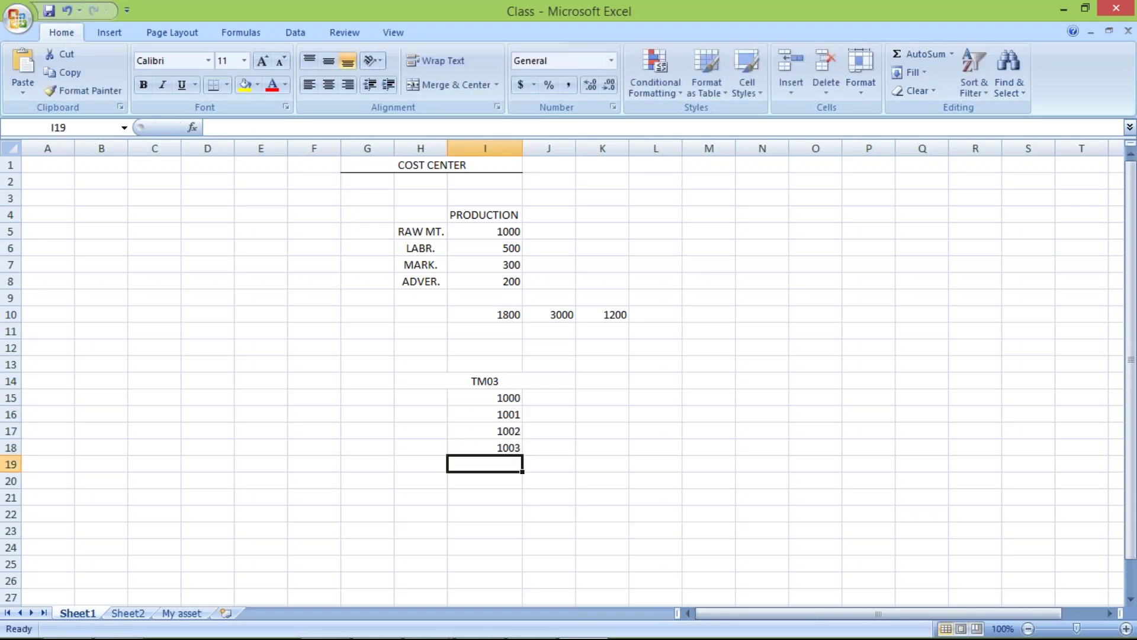
- Review the TM03 heading and the numbers in I15:I18, and return to the PowerPoint configuration steps slide
{"action": "left_click_drag", "start_coordinate": [493, 401], "coordinate": [505, 446]}
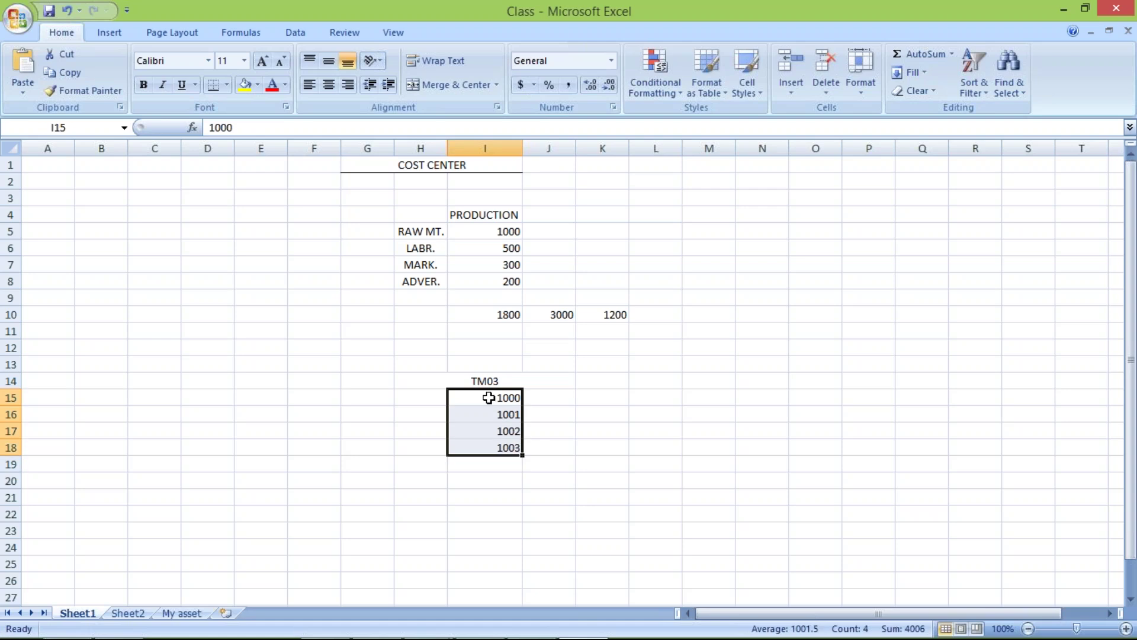
{"action": "left_click", "coordinate": [482, 379]}
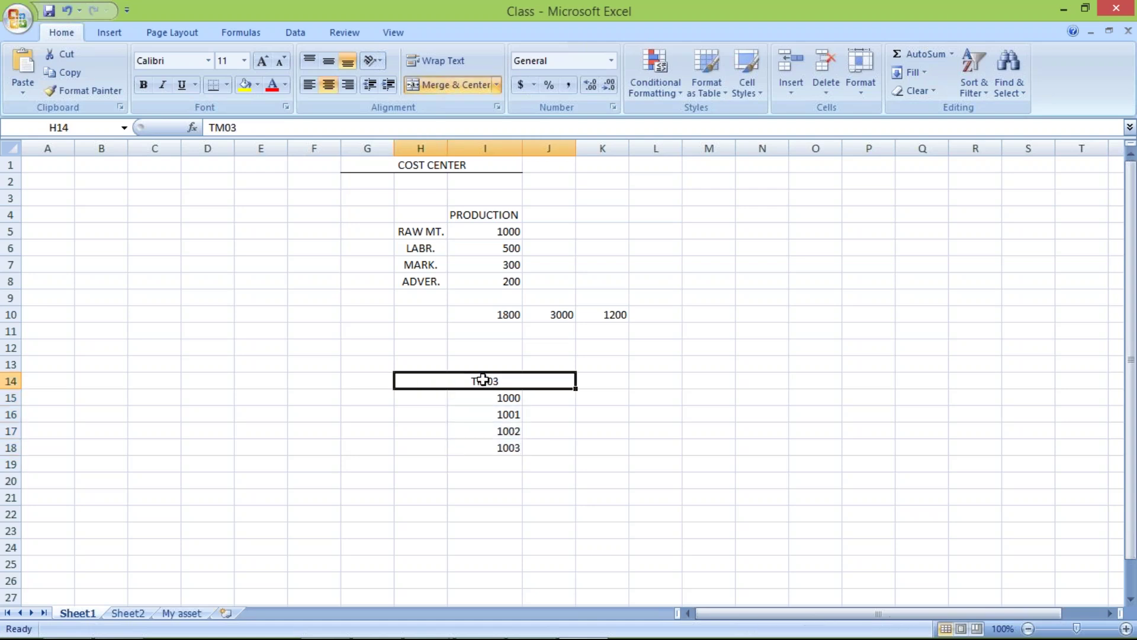
{"action": "left_click", "coordinate": [497, 399]}
{"action": "key", "text": "alt+Tab"}
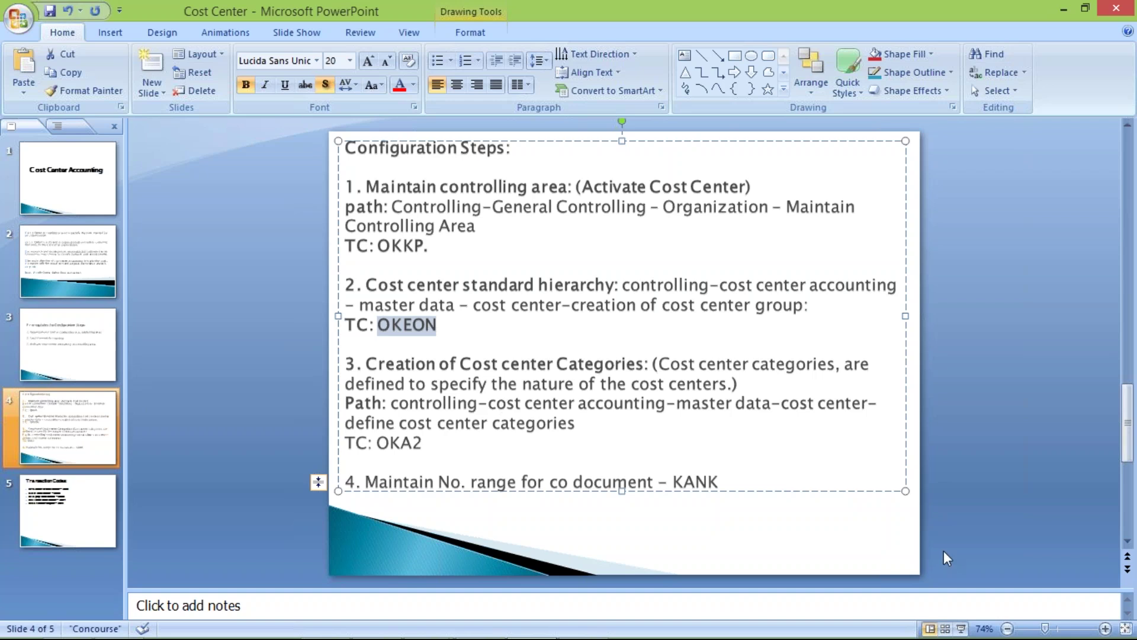
{"action": "left_click", "coordinate": [591, 551]}
- Switch to SAP, open the Basic data details of controlling area TM03 and highlight its CCtr Std. Hierarchy entry
{"action": "mouse_move", "coordinate": [440, 623]}
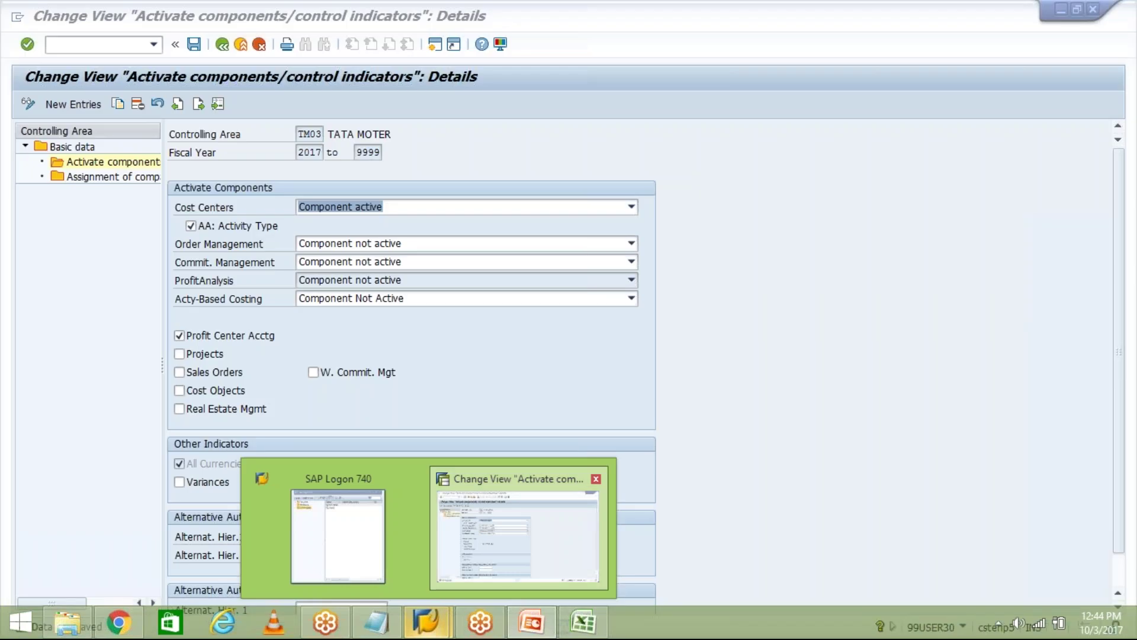
{"action": "left_click", "coordinate": [488, 577]}
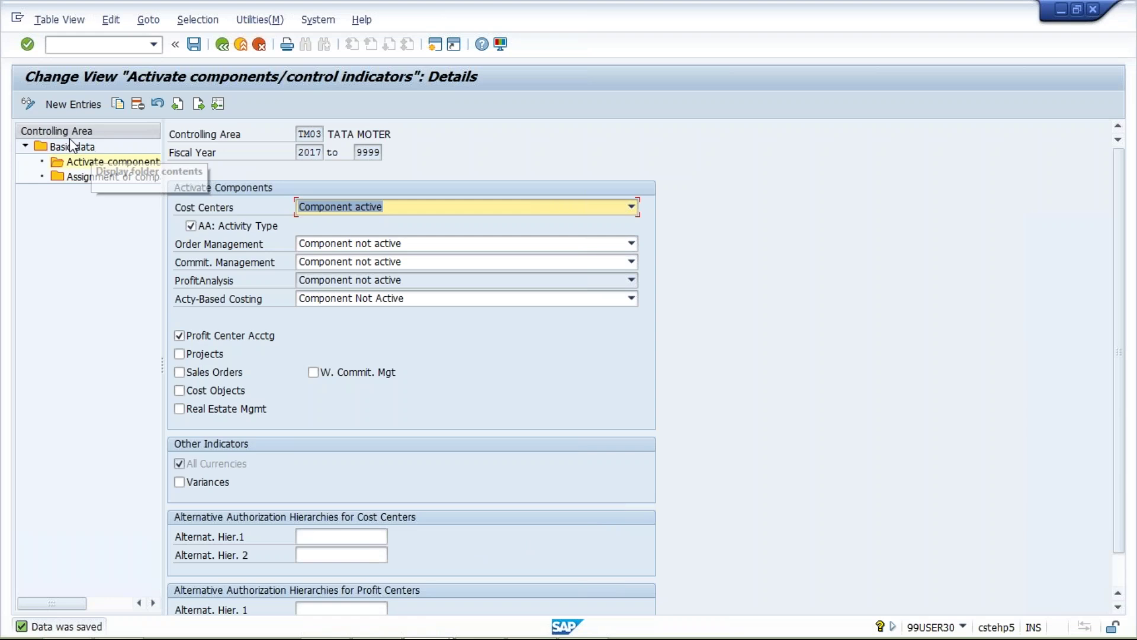
{"action": "left_click", "coordinate": [222, 45]}
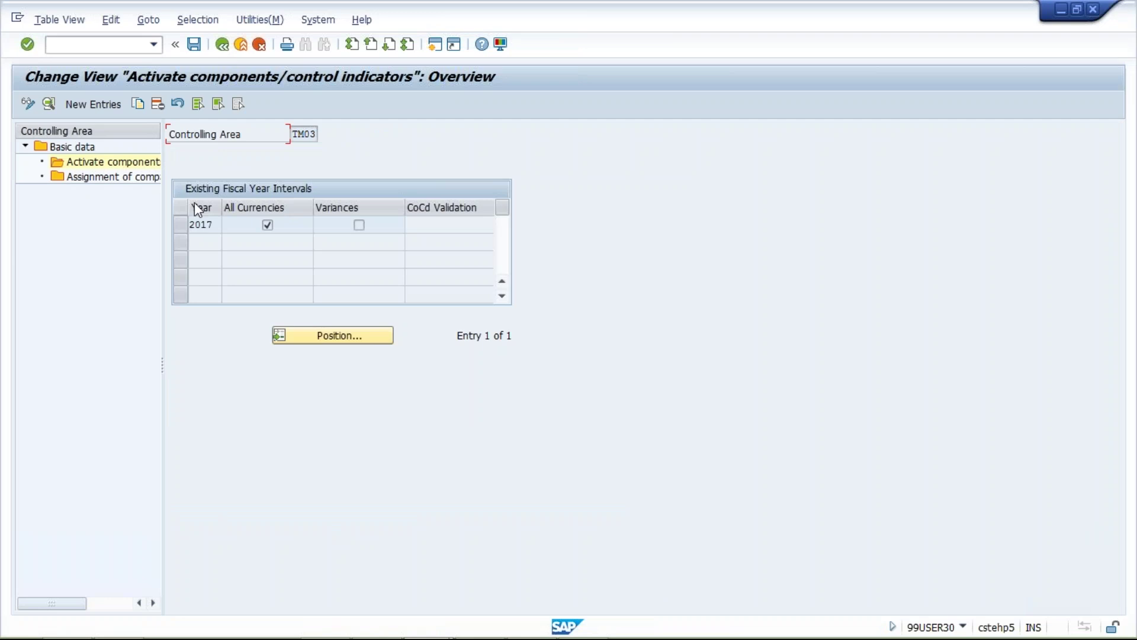
{"action": "left_click", "coordinate": [221, 46]}
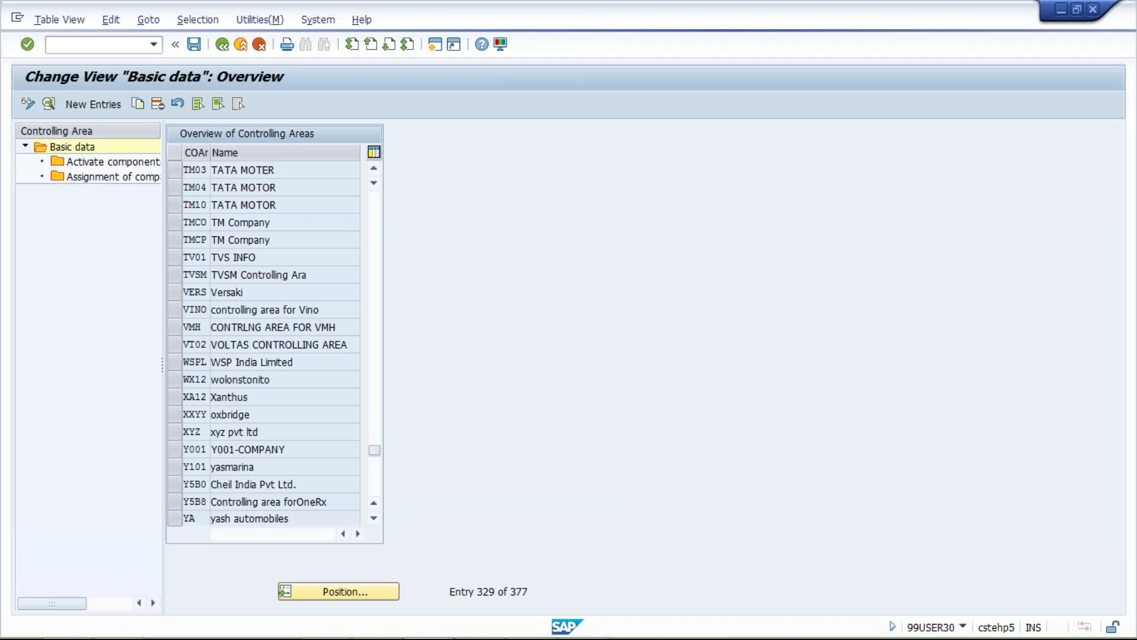
{"action": "double_click", "coordinate": [237, 170]}
{"action": "left_click_drag", "start_coordinate": [330, 408], "coordinate": [291, 408]}
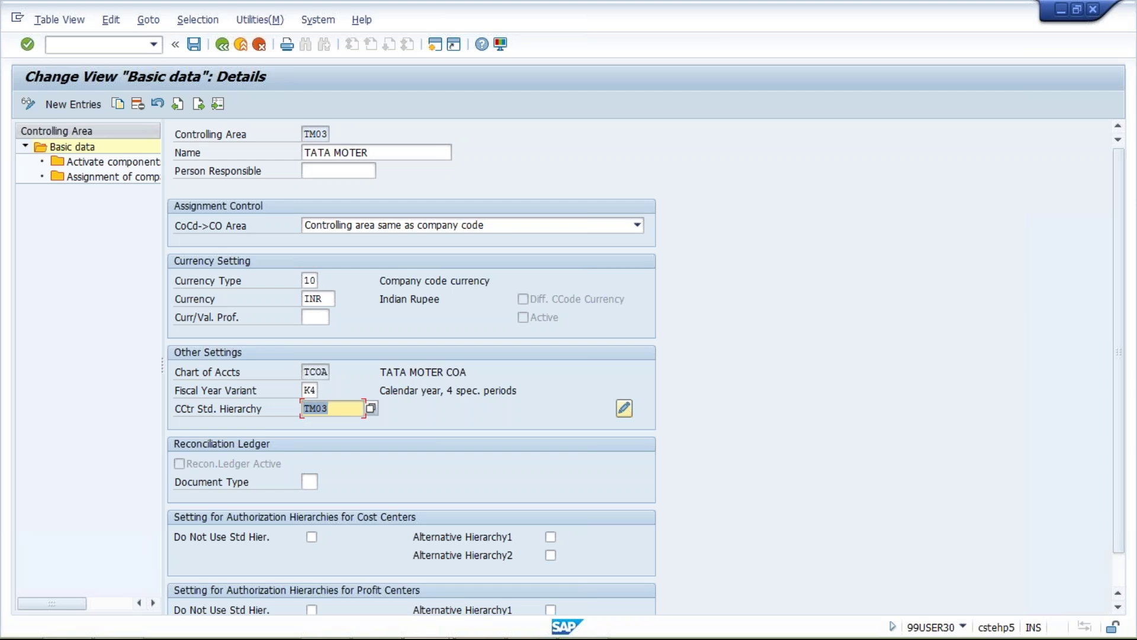
- Start transaction OKEON with /NOKEON and set the controlling area to TM03
{"action": "left_click", "coordinate": [77, 45]}
{"action": "type", "text": "/NOKEON"}
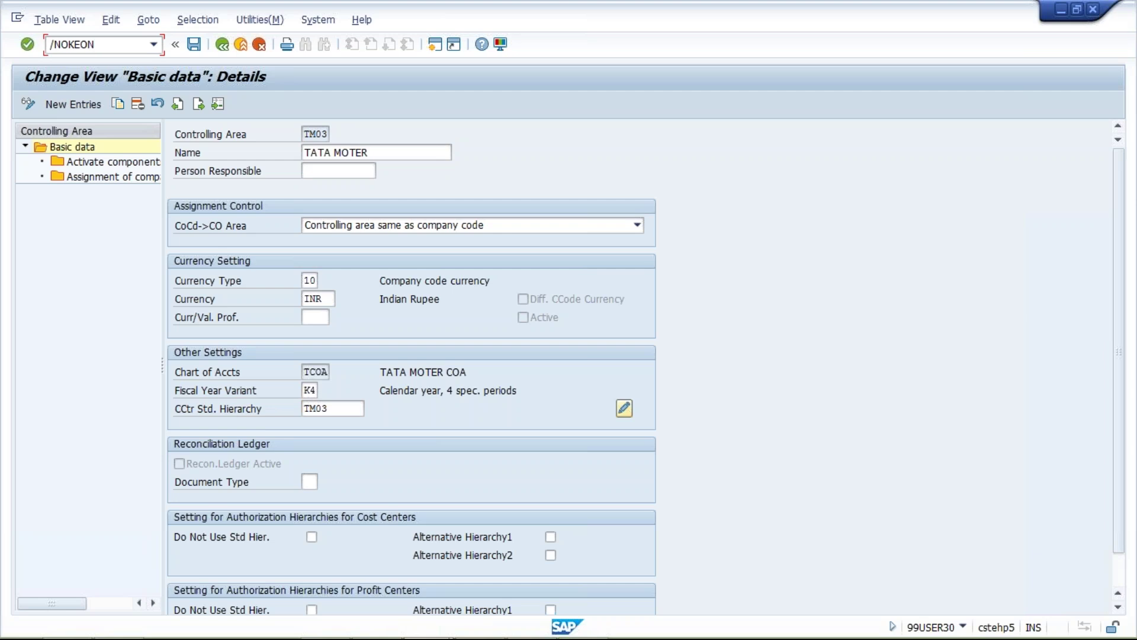
{"action": "key", "text": "Return"}
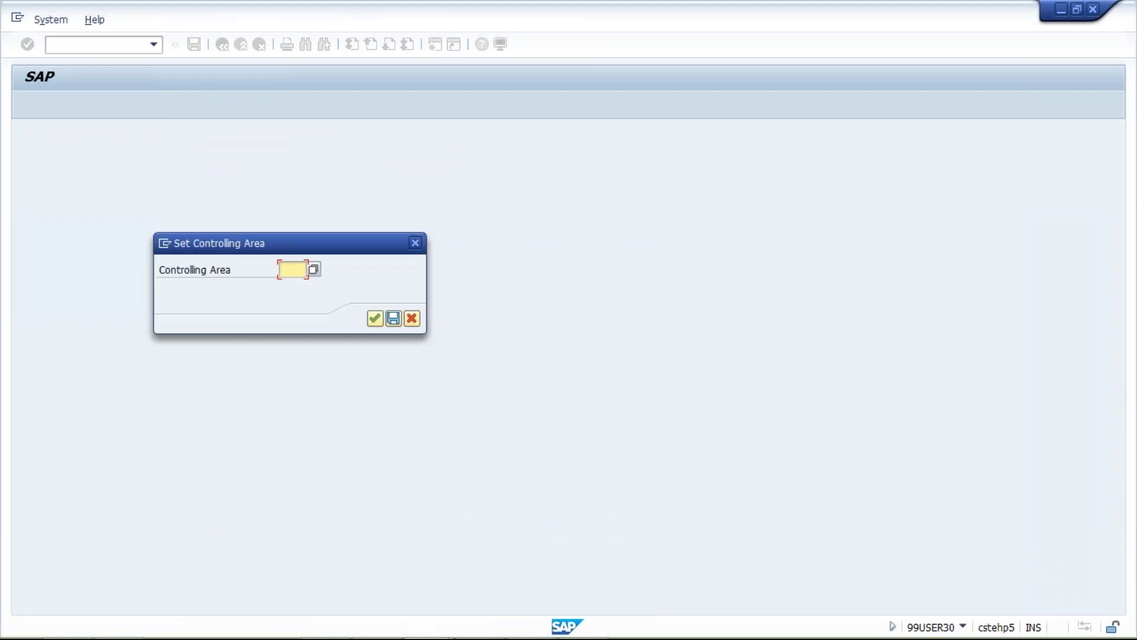
{"action": "type", "text": "TM03"}
{"action": "key", "text": "Return"}
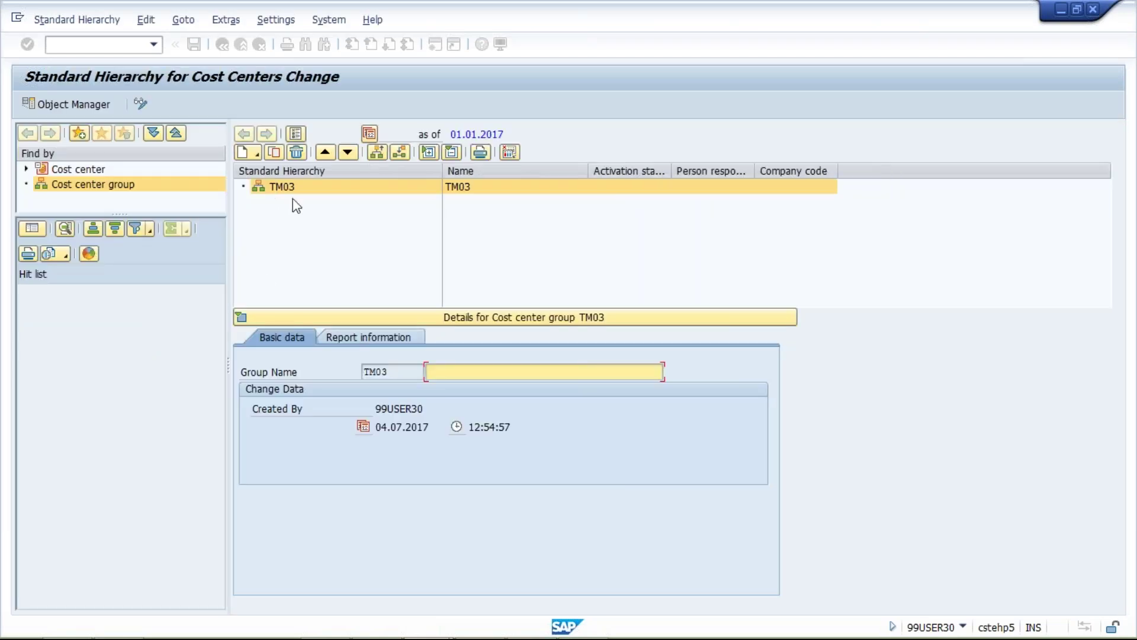
- Enter "tata moter" as the description of cost center group TM03 and save the standard hierarchy
{"action": "key", "text": "space"}
{"action": "left_click", "coordinate": [462, 389]}
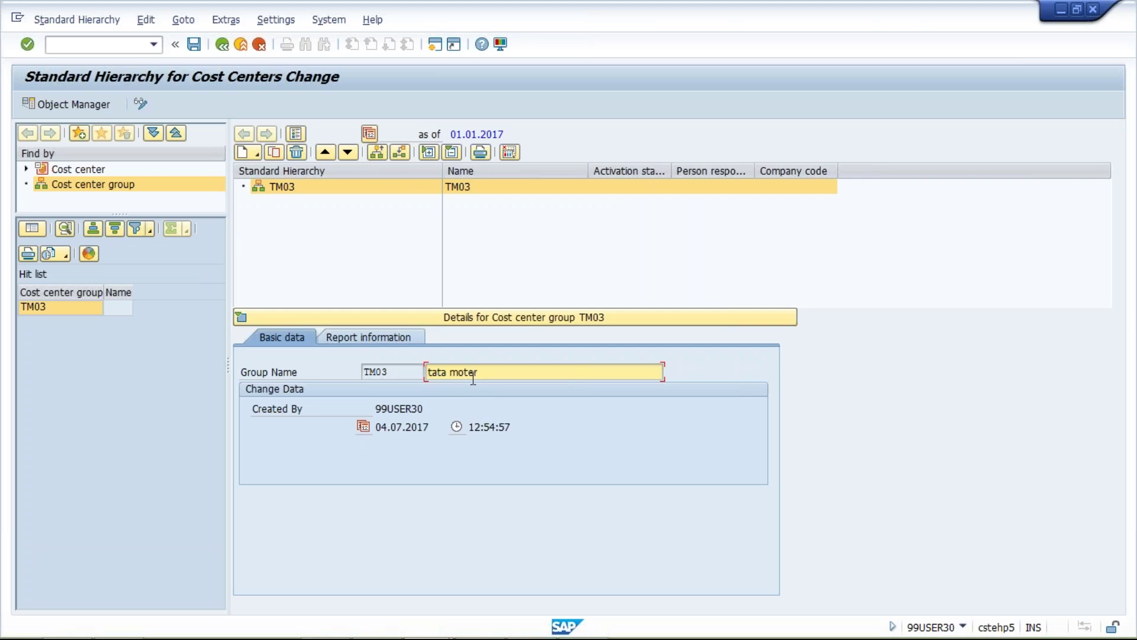
{"action": "left_click", "coordinate": [193, 45]}
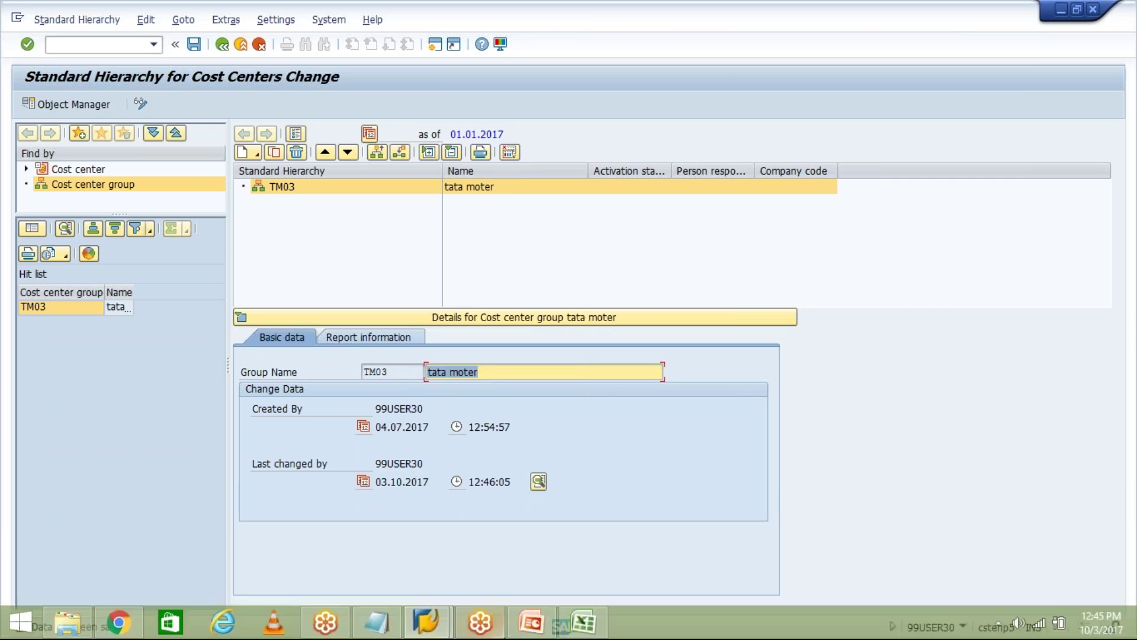
- Return to the configuration steps slide in PowerPoint and highlight the cost center categories transaction code OKA2
{"action": "left_click", "coordinate": [542, 630]}
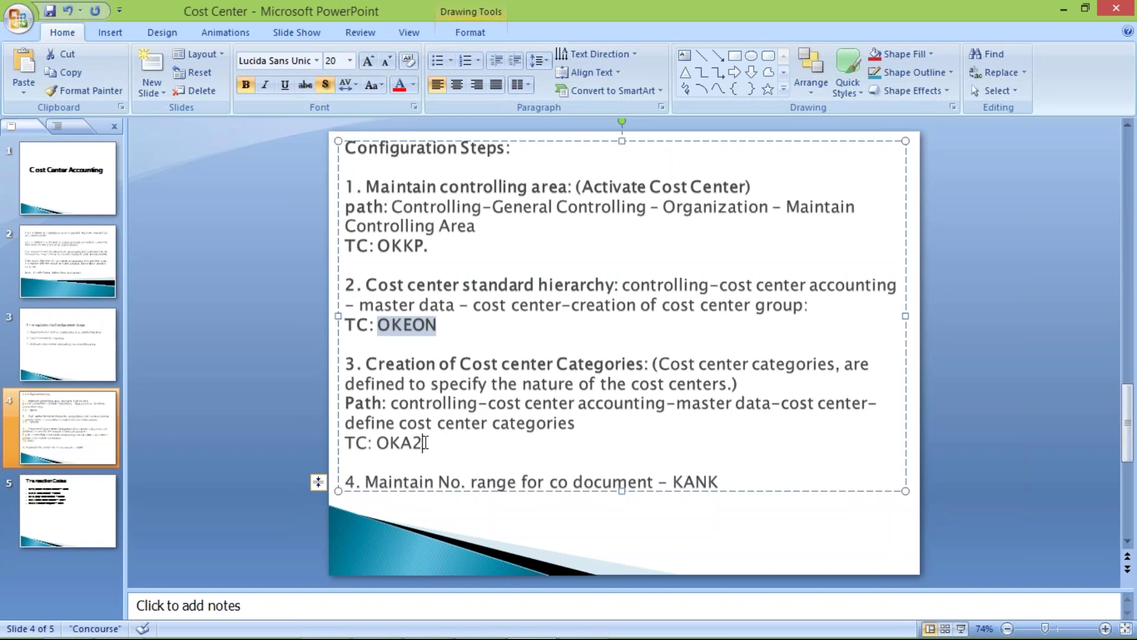
{"action": "left_click", "coordinate": [424, 443]}
{"action": "double_click", "coordinate": [385, 443]}
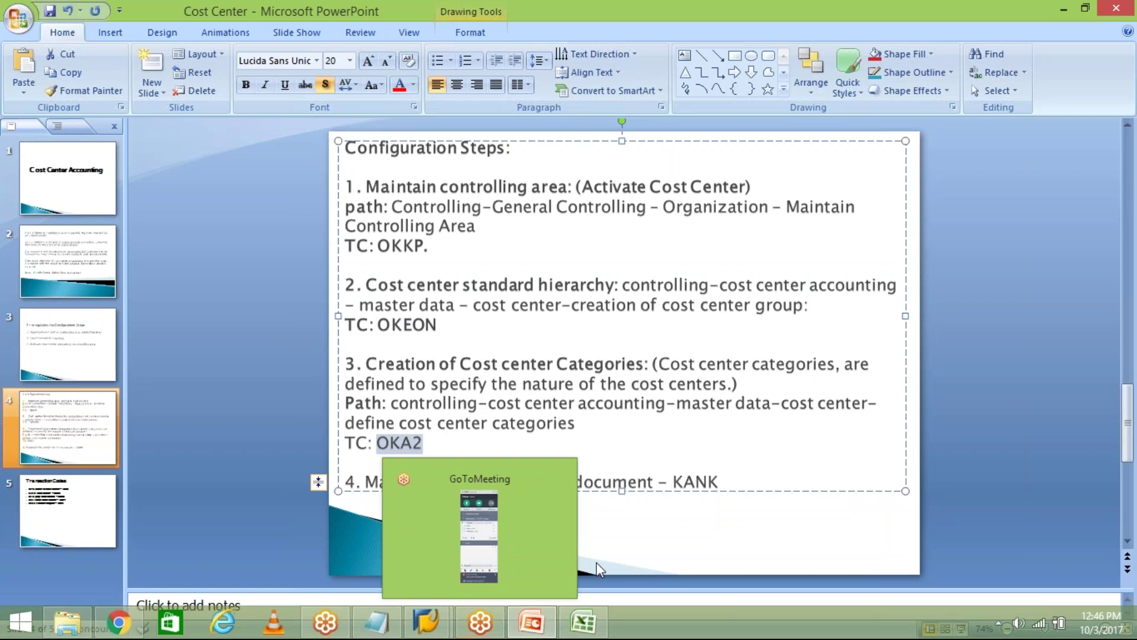
{"action": "right_click", "coordinate": [448, 628]}
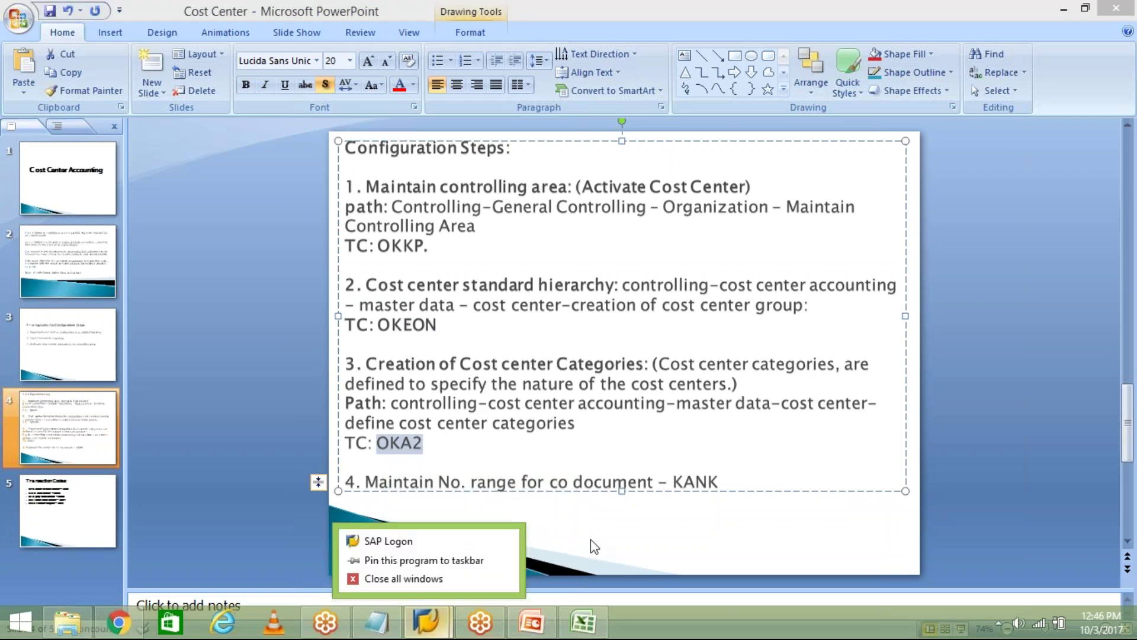
- Switch to SAP and start the cost center categories transaction with /NOKA2
{"action": "left_click", "coordinate": [438, 632]}
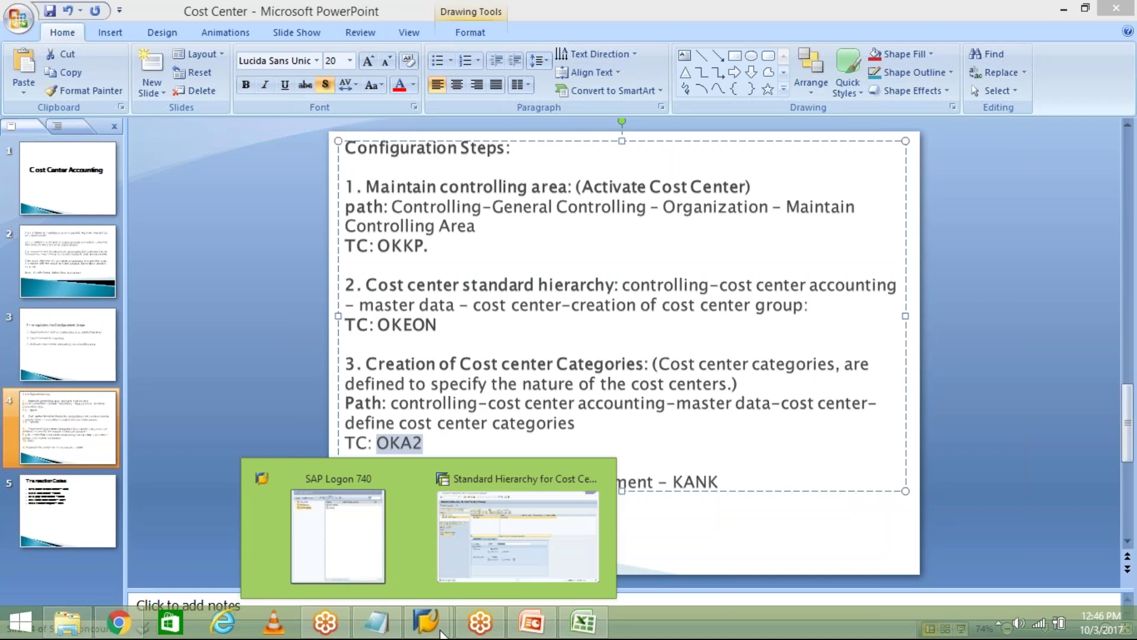
{"action": "left_click", "coordinate": [510, 533]}
{"action": "left_click", "coordinate": [99, 45]}
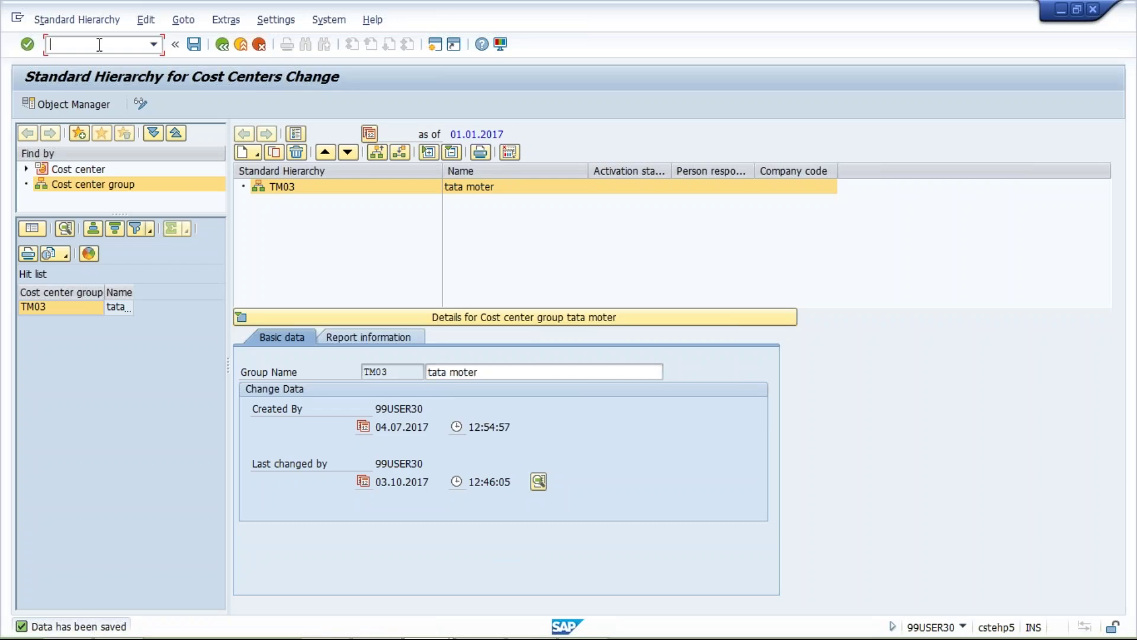
{"action": "type", "text": "/N"}
{"action": "type", "text": "KSH2"}
{"action": "key", "text": "Return"}
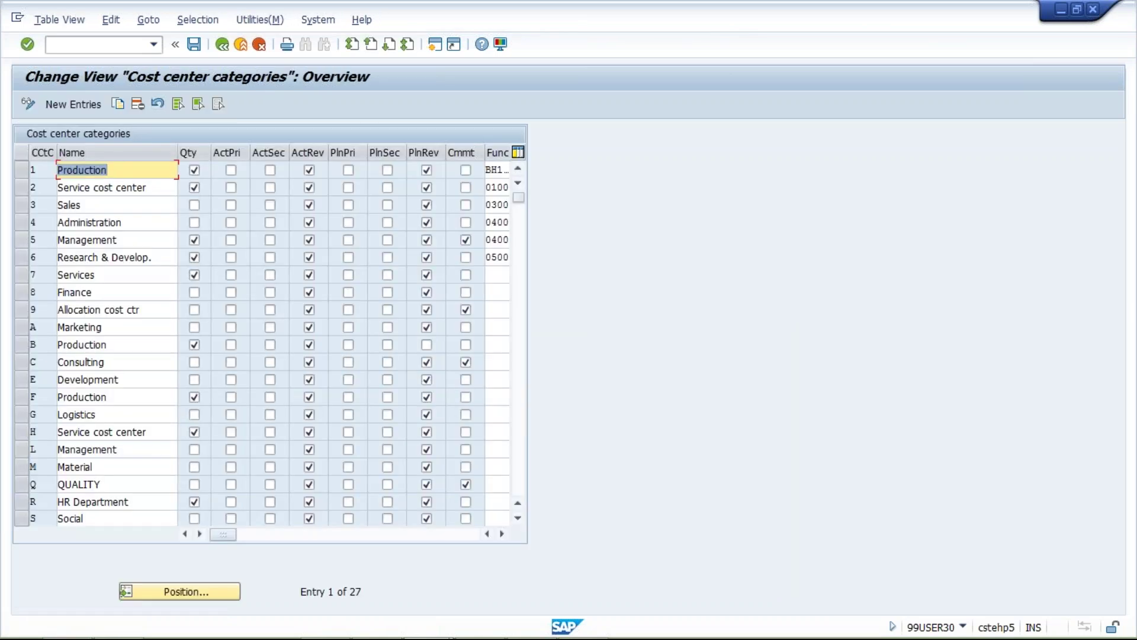
- Copy the cost center category 1 Production and give the copy the category key D
{"action": "left_click", "coordinate": [21, 170]}
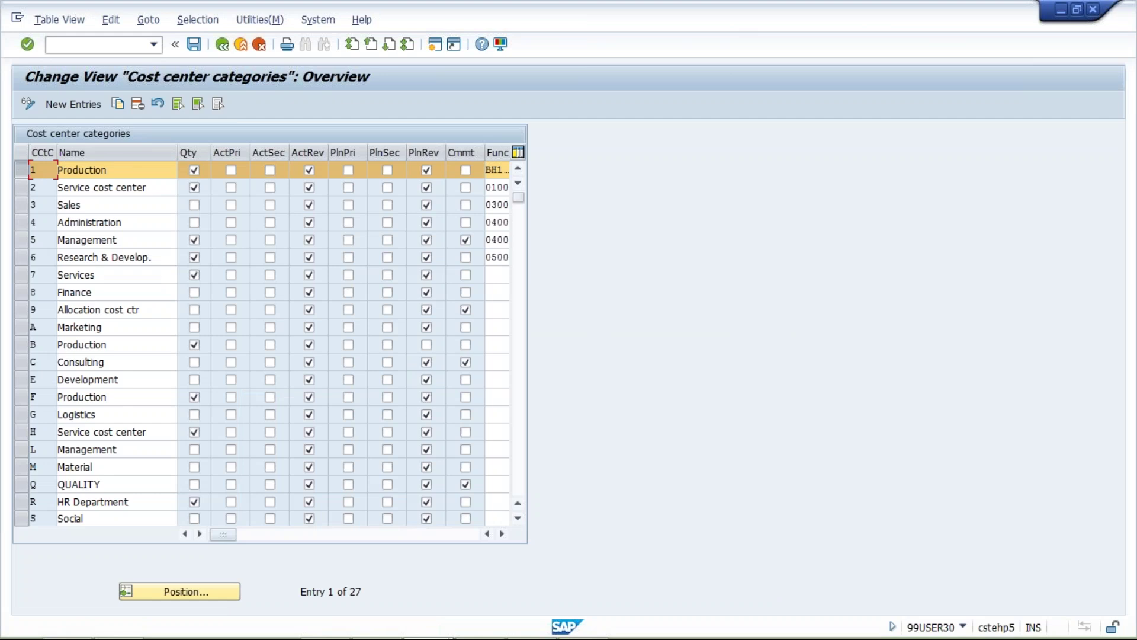
{"action": "left_click", "coordinate": [119, 106]}
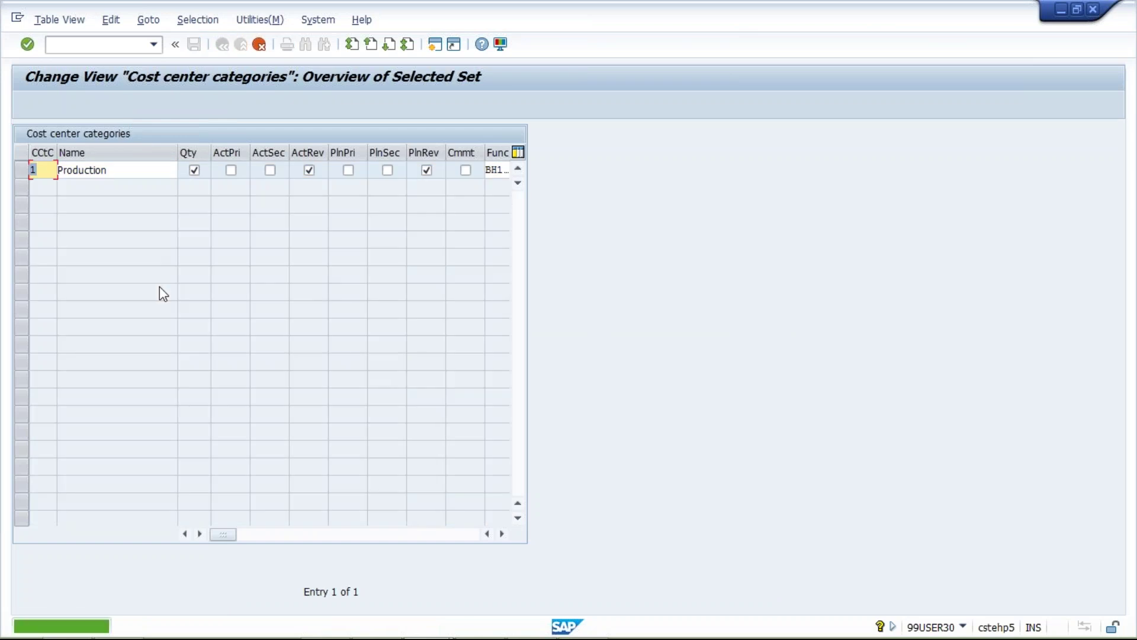
{"action": "type", "text": "D"}
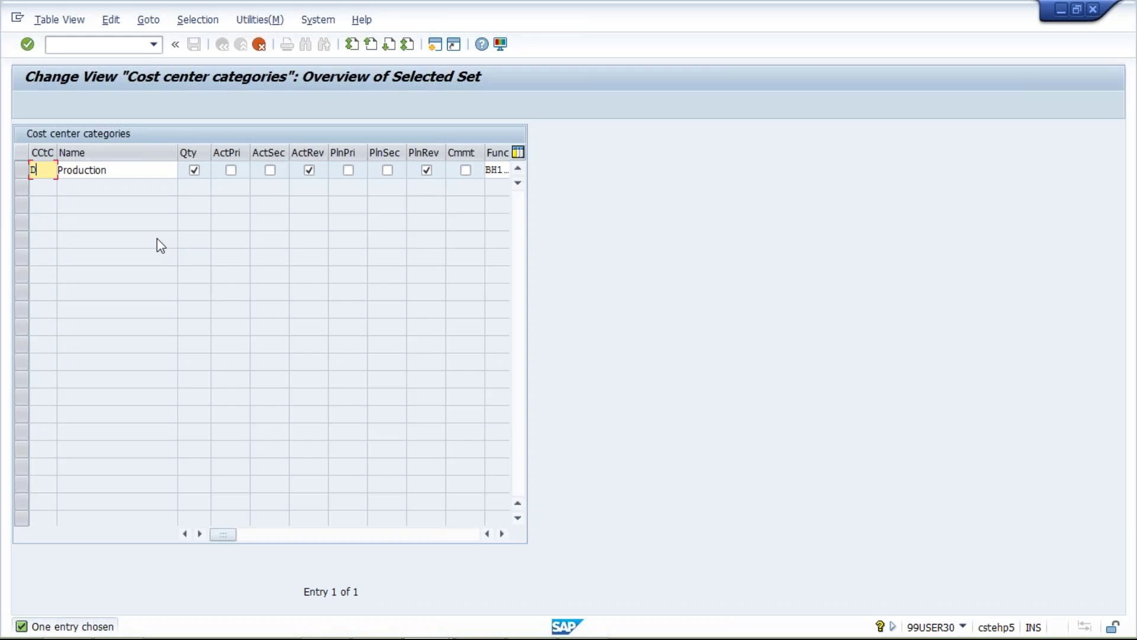
- Clear the functional area of category D, accept the copied entry and save it in the TATA MOTOR customizing request
{"action": "key", "text": "Tab"}
{"action": "key", "text": "Tab"}
{"action": "key", "text": "Tab"}
{"action": "key", "text": "Tab"}
{"action": "key", "text": "Tab"}
{"action": "key", "text": "Tab"}
{"action": "key", "text": "Tab"}
{"action": "key", "text": "Tab"}
{"action": "key", "text": "Tab"}
{"action": "key", "text": "Tab"}
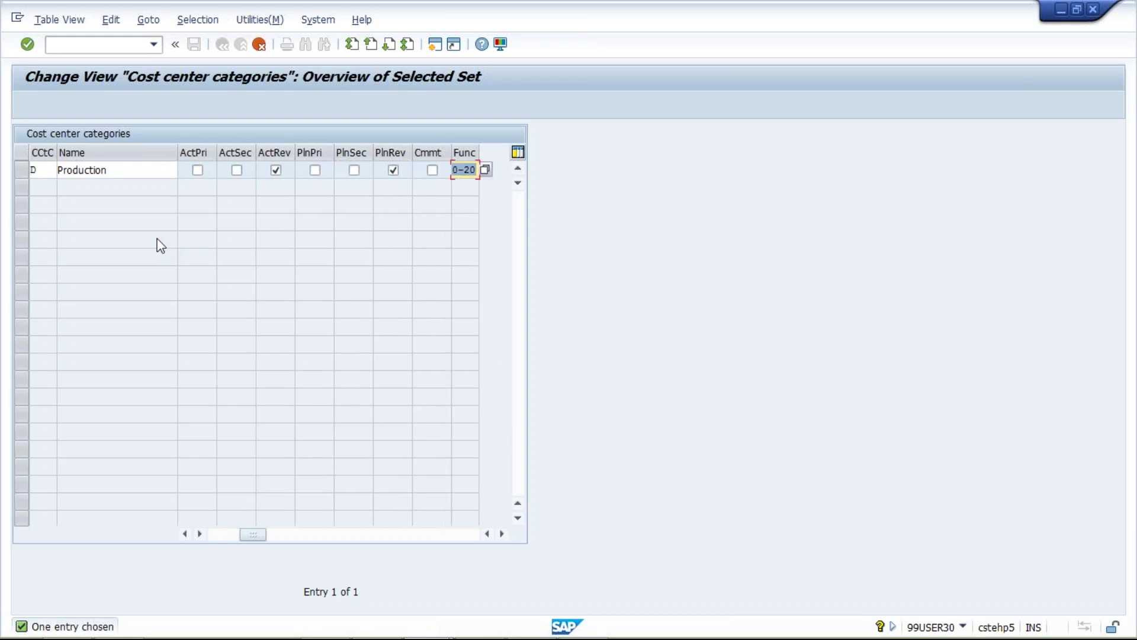
{"action": "key", "text": "Delete"}
{"action": "key", "text": "Return"}
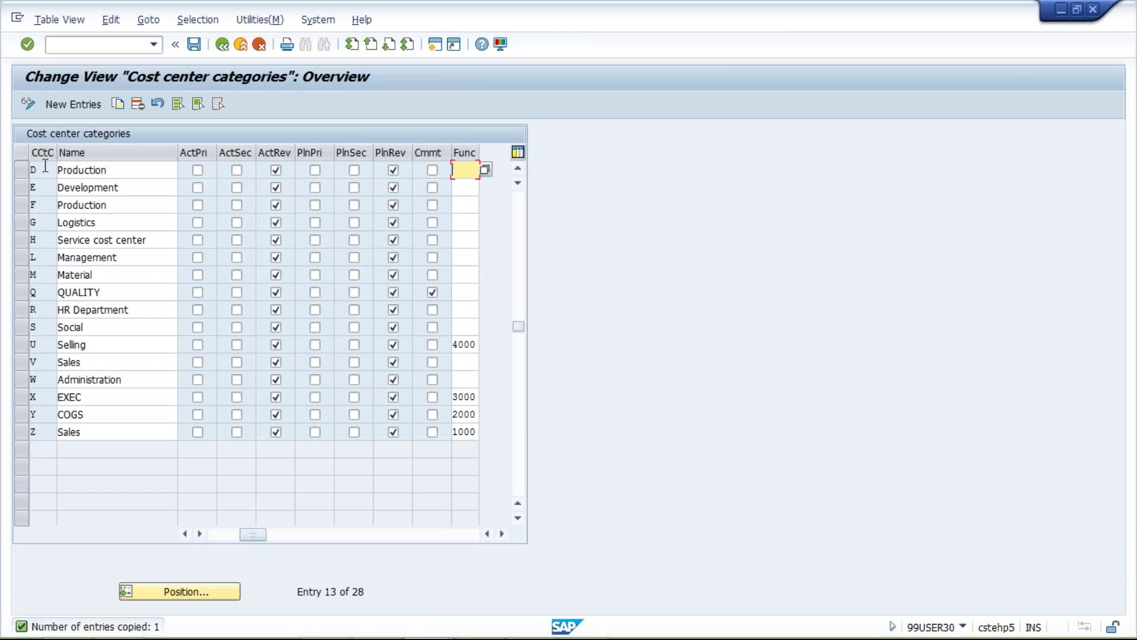
{"action": "left_click", "coordinate": [193, 44]}
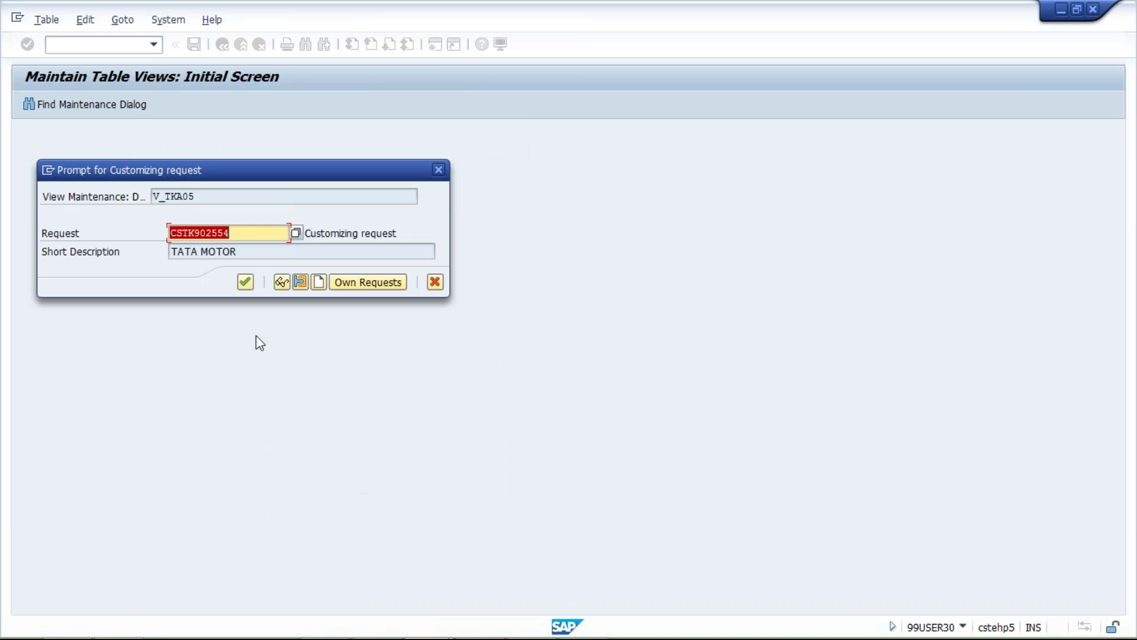
{"action": "left_click", "coordinate": [245, 282]}
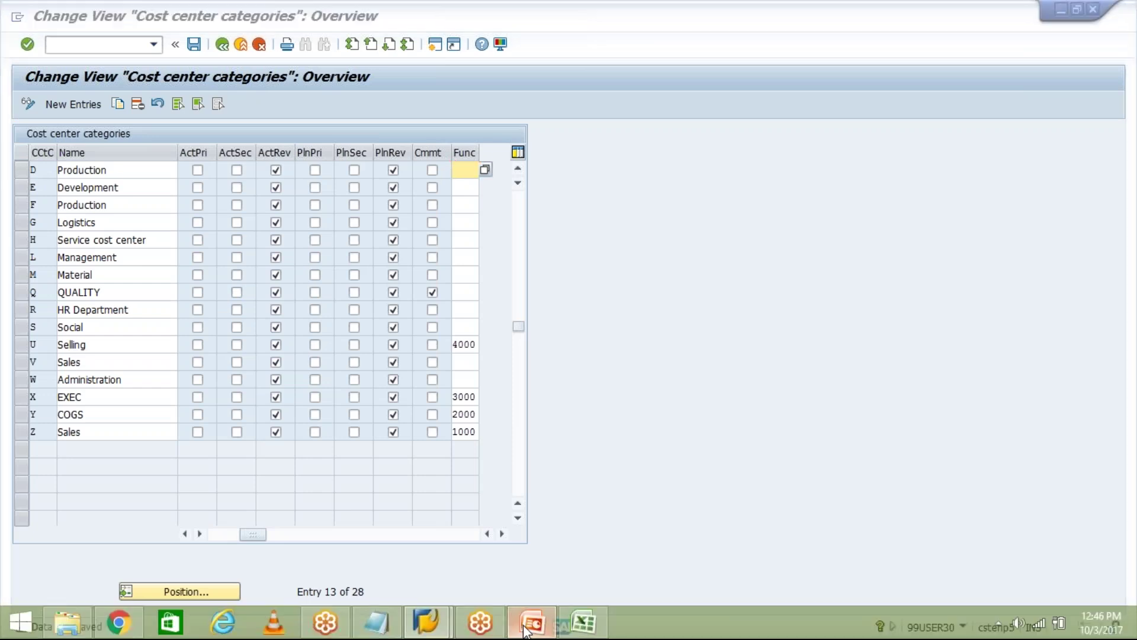
- Consult the CO document number range step on the PowerPoint slide and start its transaction in SAP with /NKANK
{"action": "left_click", "coordinate": [532, 622]}
{"action": "left_click", "coordinate": [405, 472]}
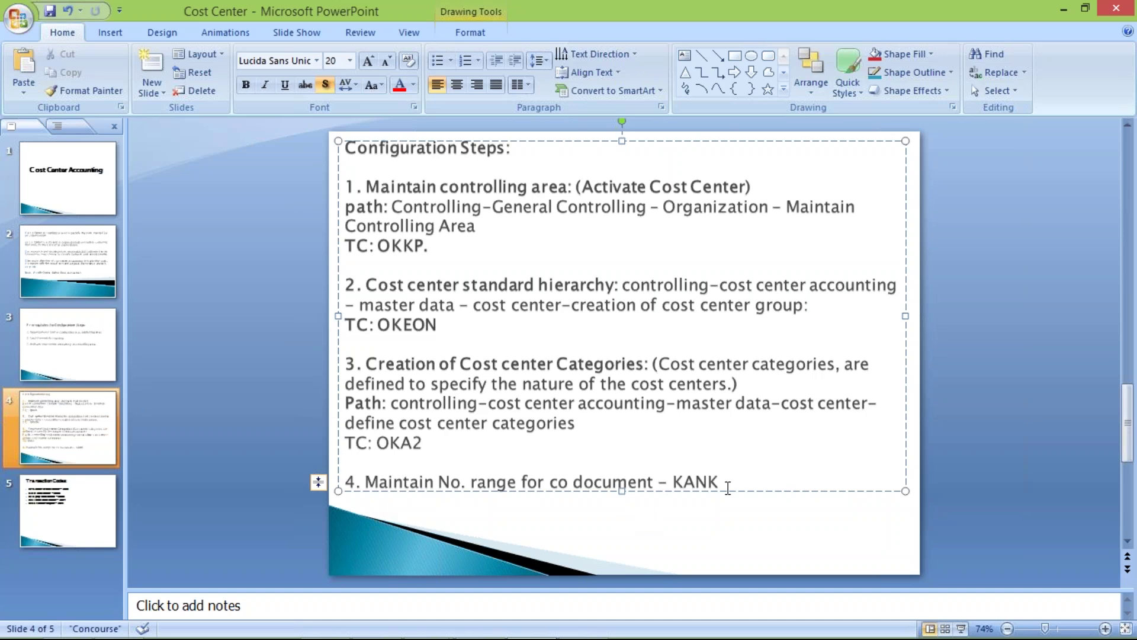
{"action": "mouse_move", "coordinate": [432, 636]}
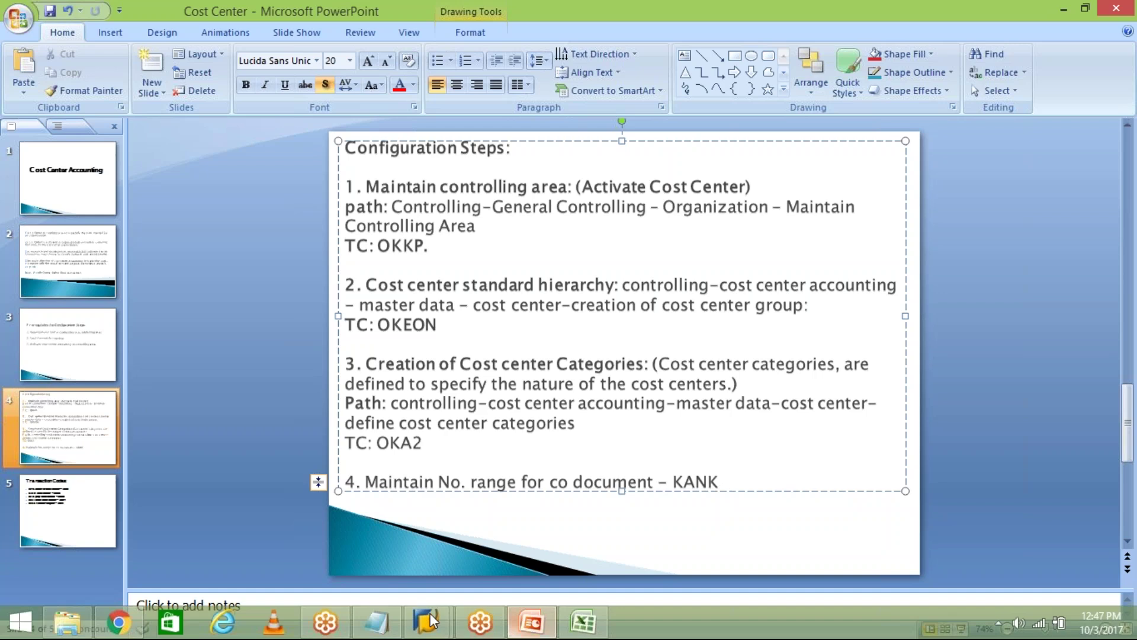
{"action": "left_click", "coordinate": [561, 551]}
{"action": "type", "text": "/N"}
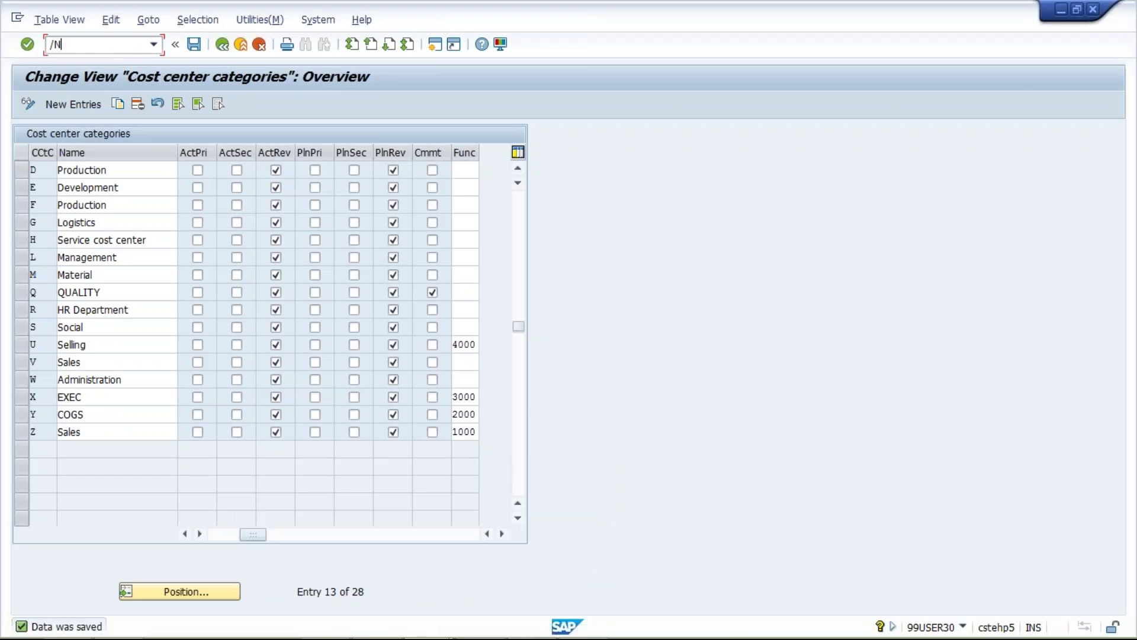
{"action": "type", "text": "OKA2"}
{"action": "key", "text": "BackSpace"}
{"action": "key", "text": "BackSpace"}
{"action": "key", "text": "BackSpace"}
{"action": "key", "text": "BackSpace"}
{"action": "type", "text": "KANK"}
{"action": "key", "text": "Return"}
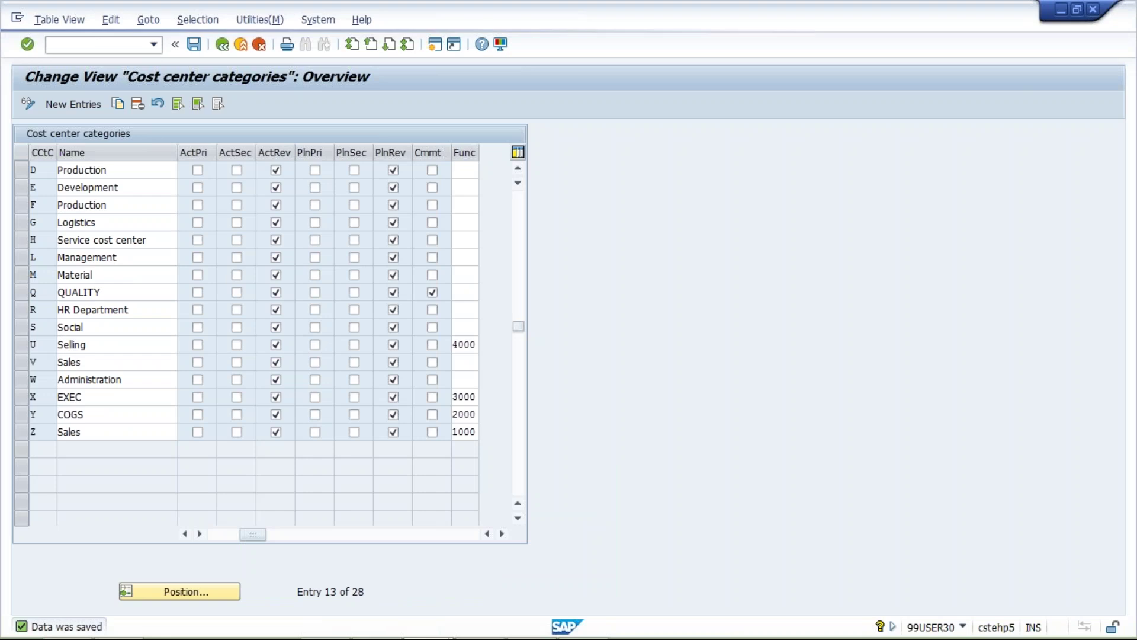
- Set the CO area for the CO document number ranges to TM03
{"action": "left_click", "coordinate": [155, 133]}
{"action": "type", "text": "TM0"}
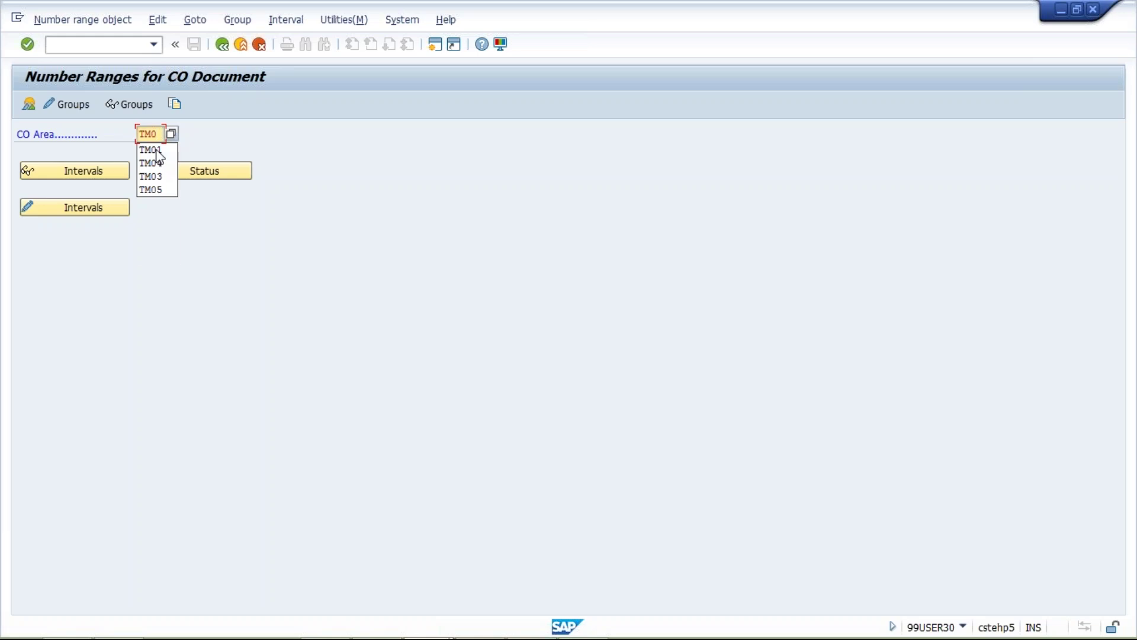
{"action": "left_click", "coordinate": [151, 176]}
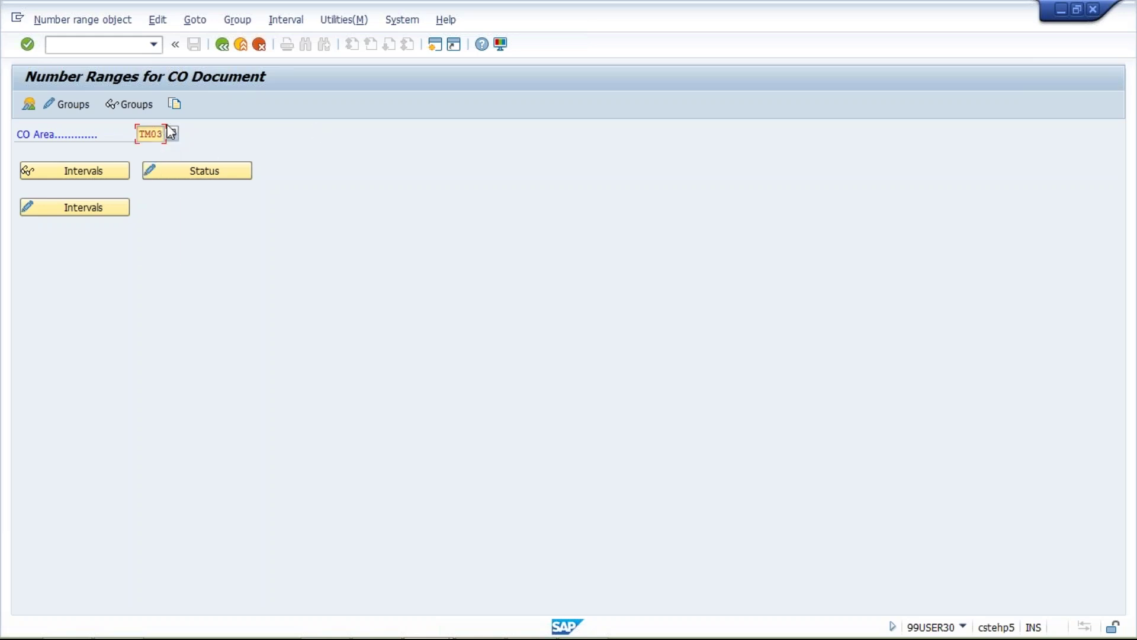
- Copy the number ranges from CO area 1000 to TM03 and open the TM03 intervals for maintenance
{"action": "left_click", "coordinate": [179, 101]}
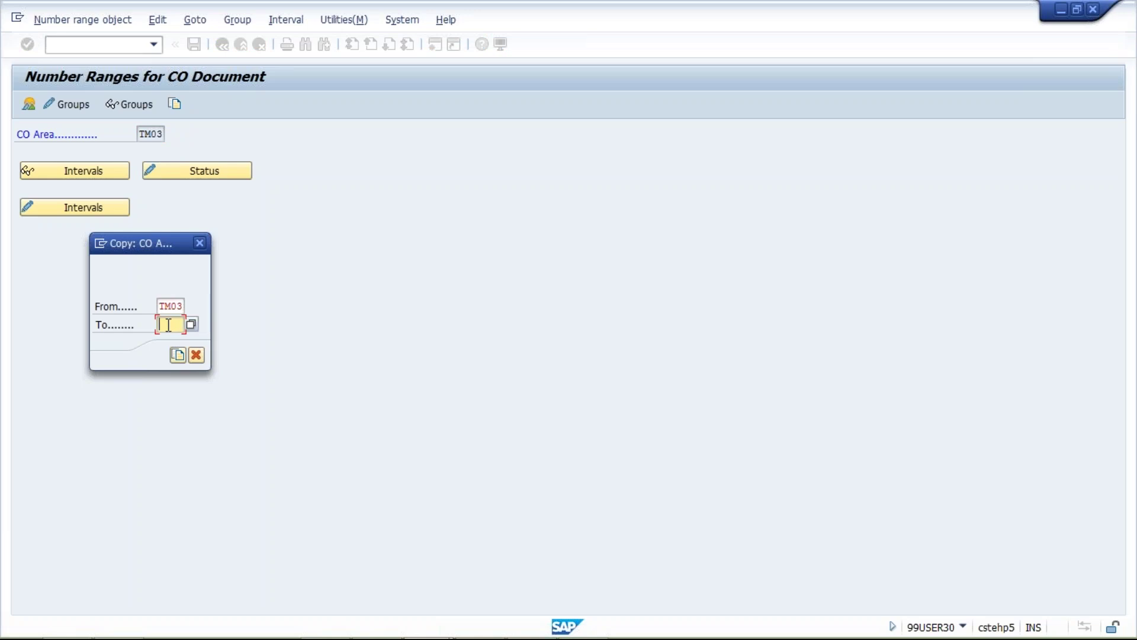
{"action": "left_click", "coordinate": [164, 306]}
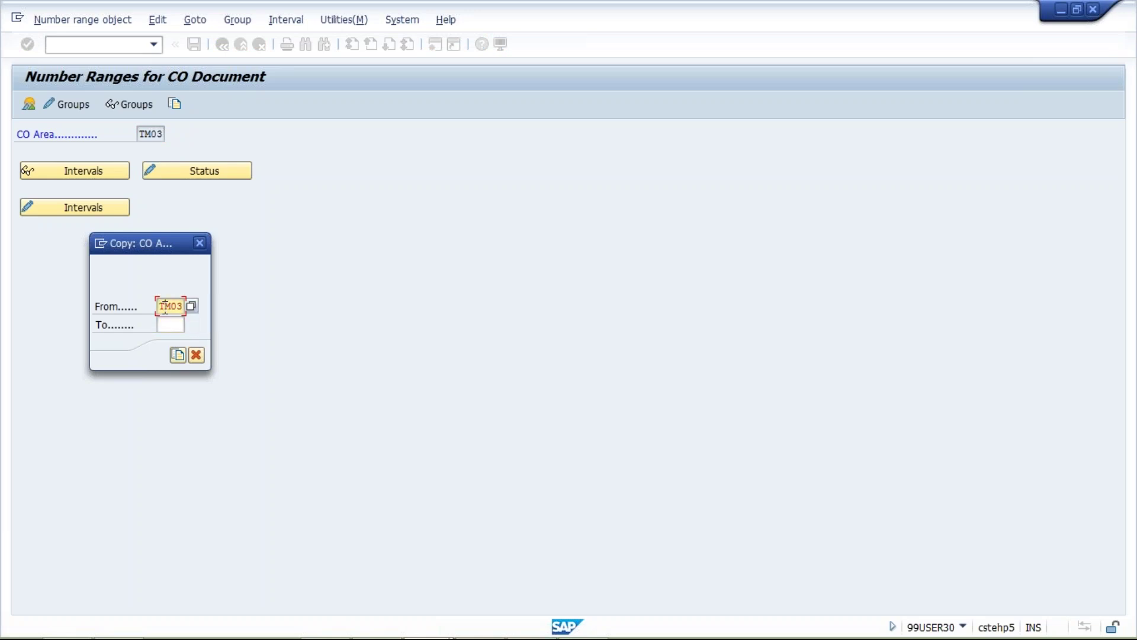
{"action": "double_click", "coordinate": [165, 306]}
{"action": "key", "text": "Delete"}
{"action": "left_click", "coordinate": [171, 348]}
{"action": "left_click", "coordinate": [165, 325]}
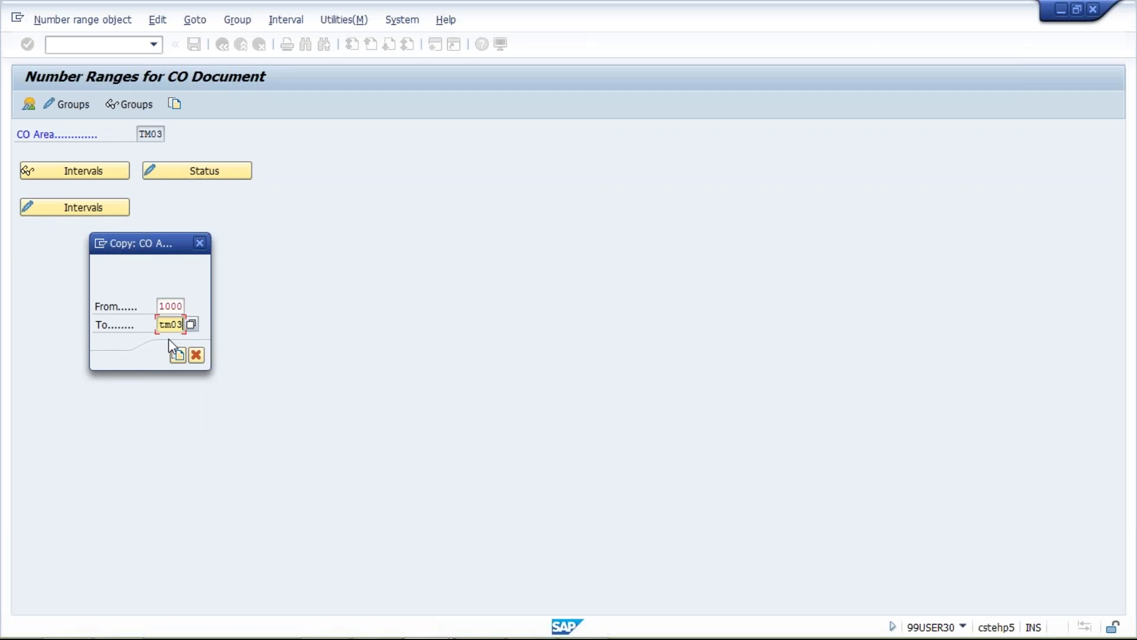
{"action": "left_click", "coordinate": [177, 354]}
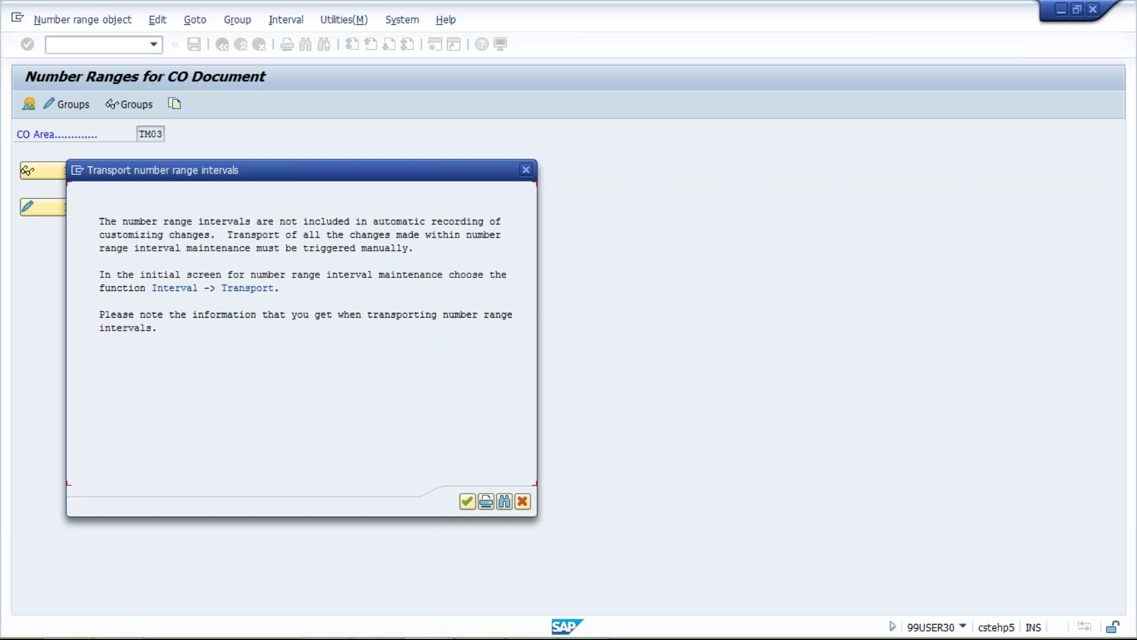
{"action": "left_click", "coordinate": [467, 501]}
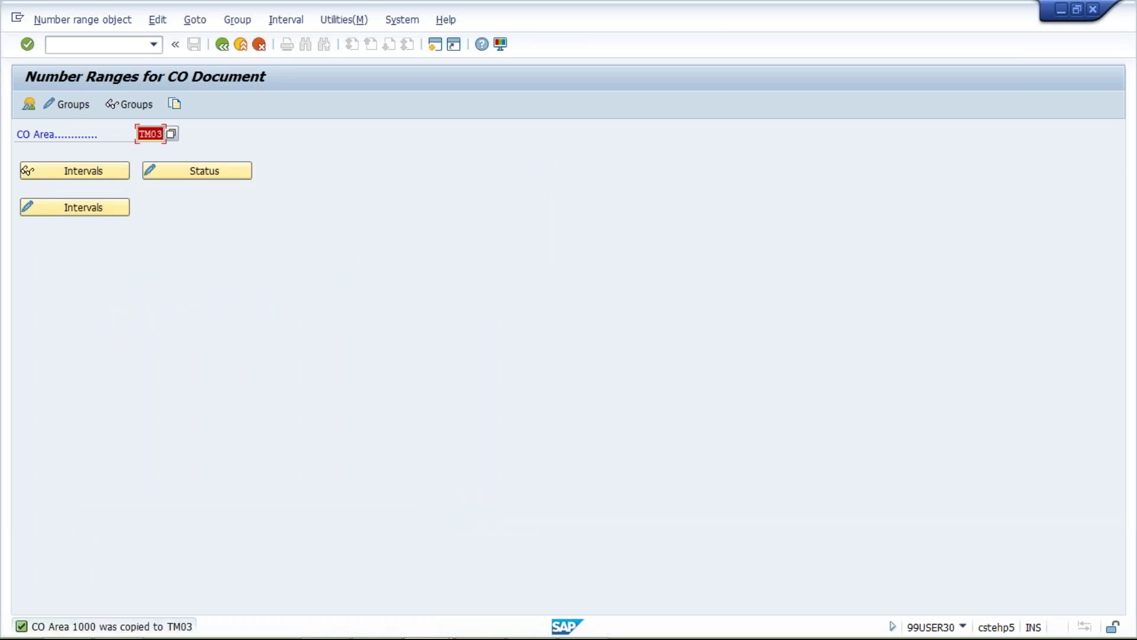
{"action": "left_click", "coordinate": [92, 212]}
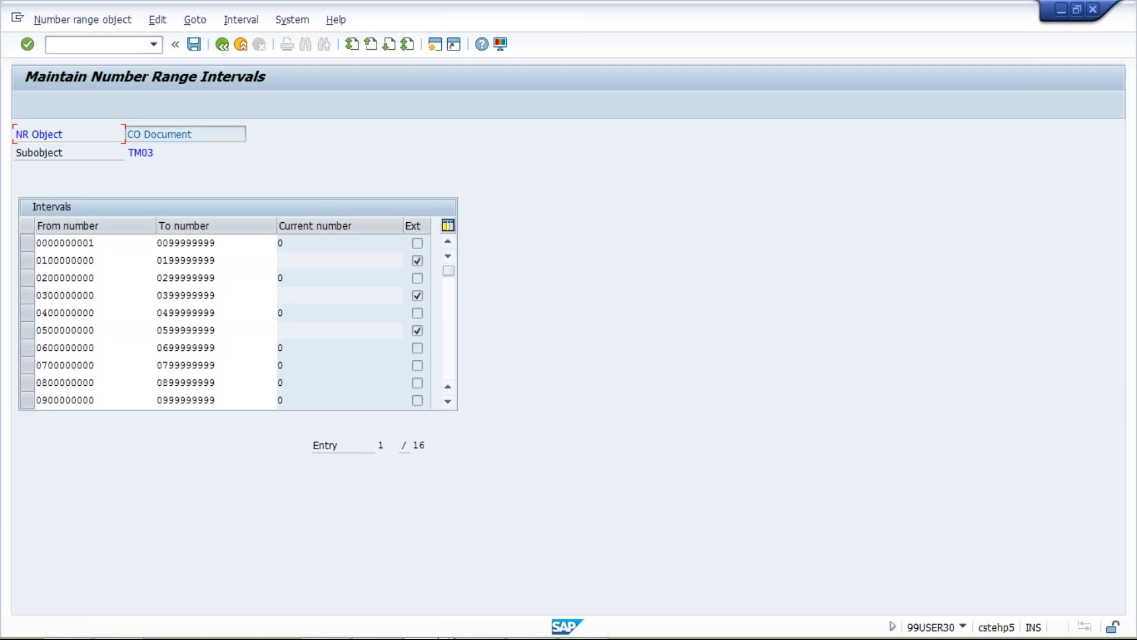
- Switch to PowerPoint and show the Transaction Codes slide
{"action": "mouse_move", "coordinate": [530, 636]}
{"action": "left_click", "coordinate": [531, 630]}
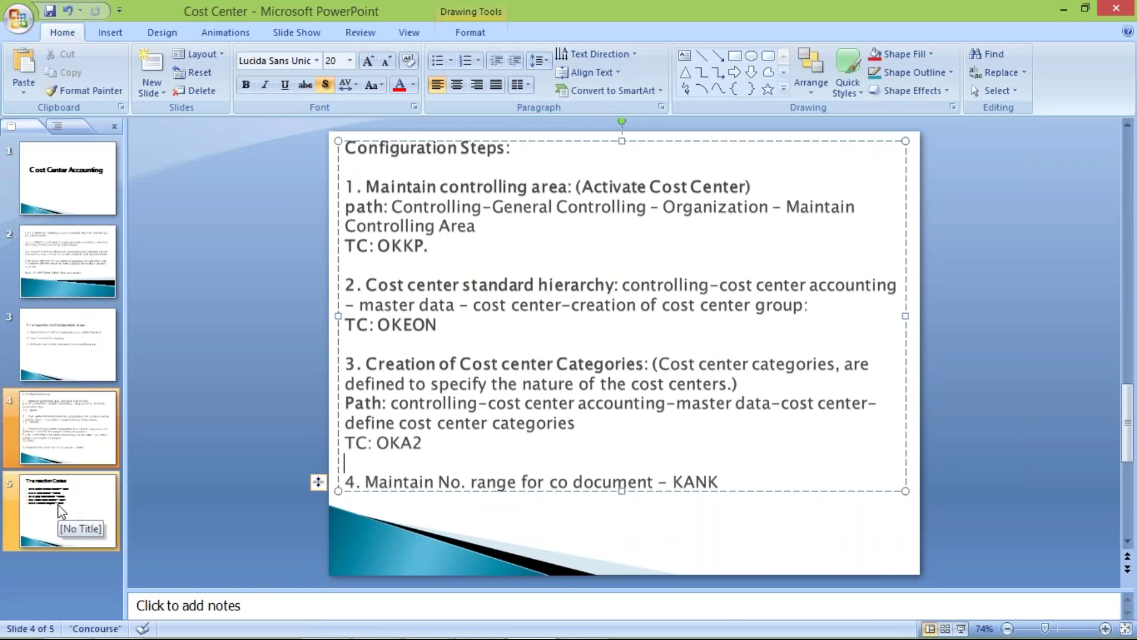
{"action": "left_click", "coordinate": [62, 511]}
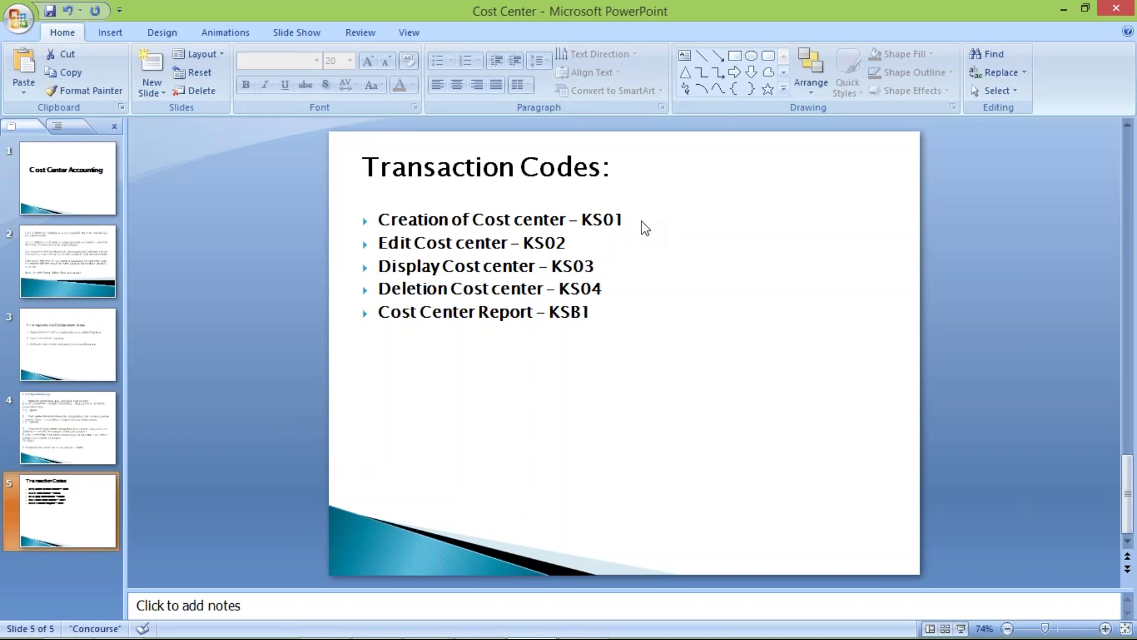
- Return to SAP and start the cost center creation transaction with /NKS01
{"action": "mouse_move", "coordinate": [573, 637]}
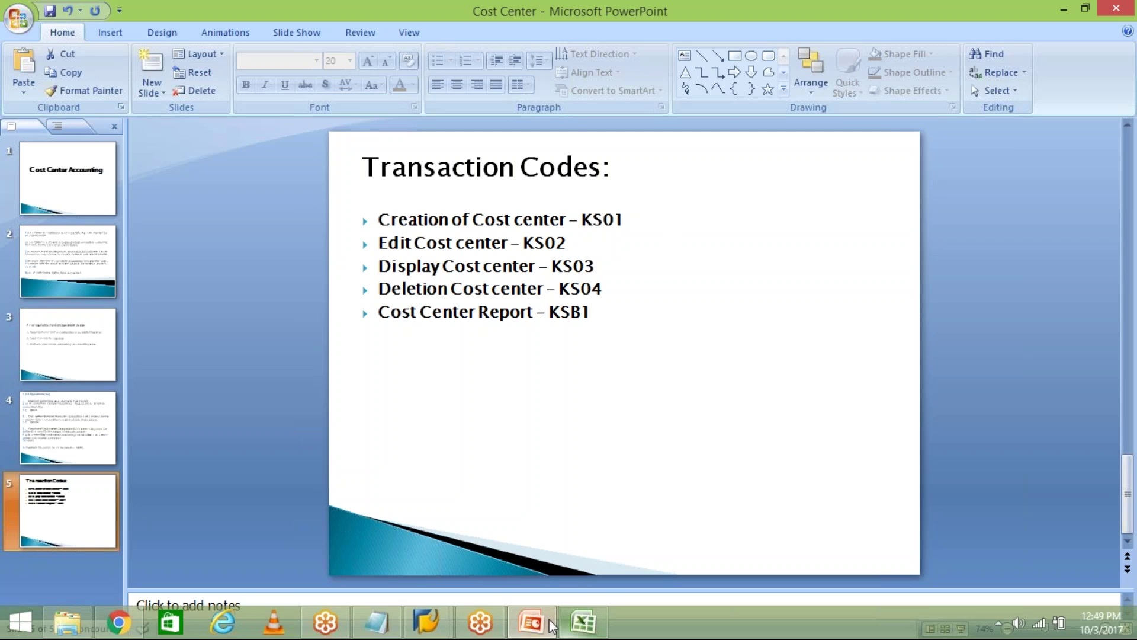
{"action": "mouse_move", "coordinate": [533, 625]}
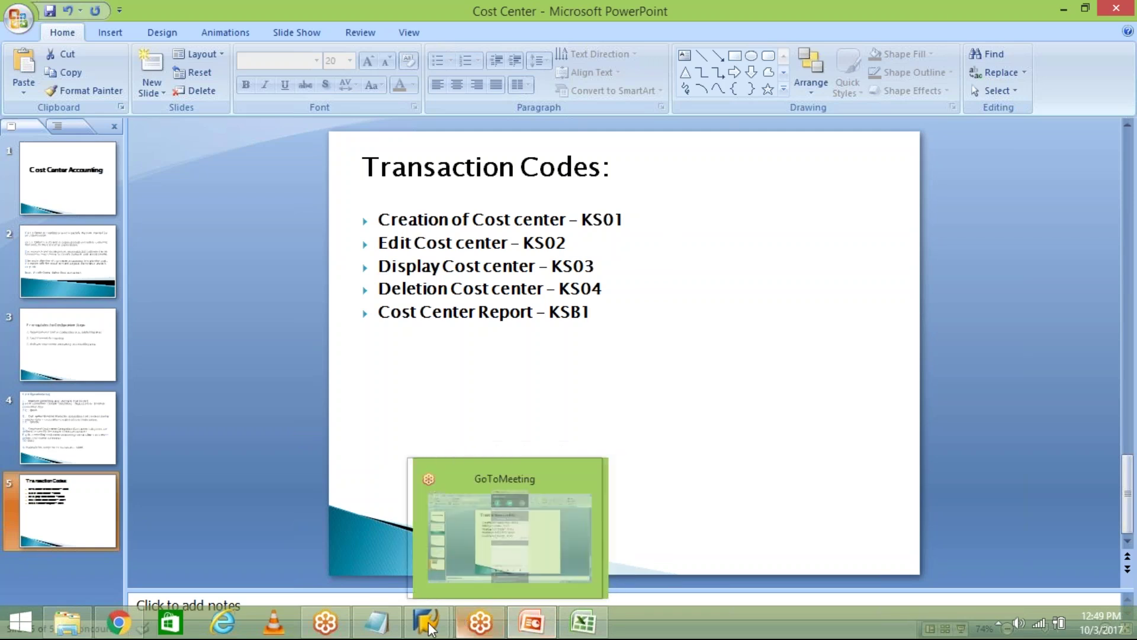
{"action": "mouse_move", "coordinate": [430, 628]}
{"action": "left_click", "coordinate": [535, 557]}
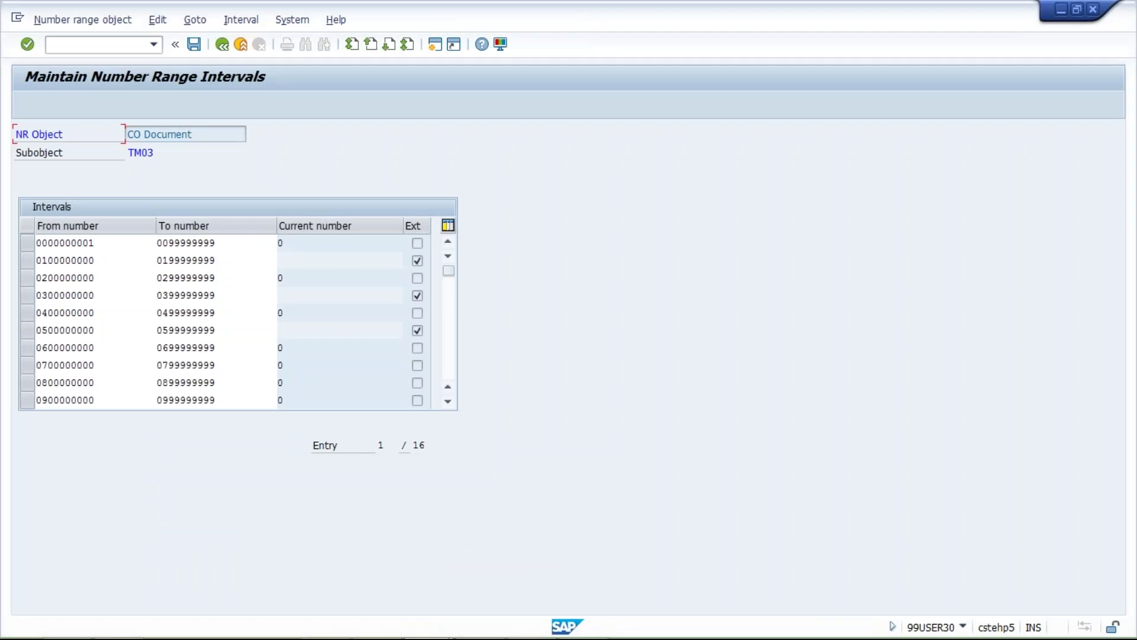
{"action": "type", "text": "/N"}
{"action": "type", "text": "KB11"}
{"action": "key", "text": "Return"}
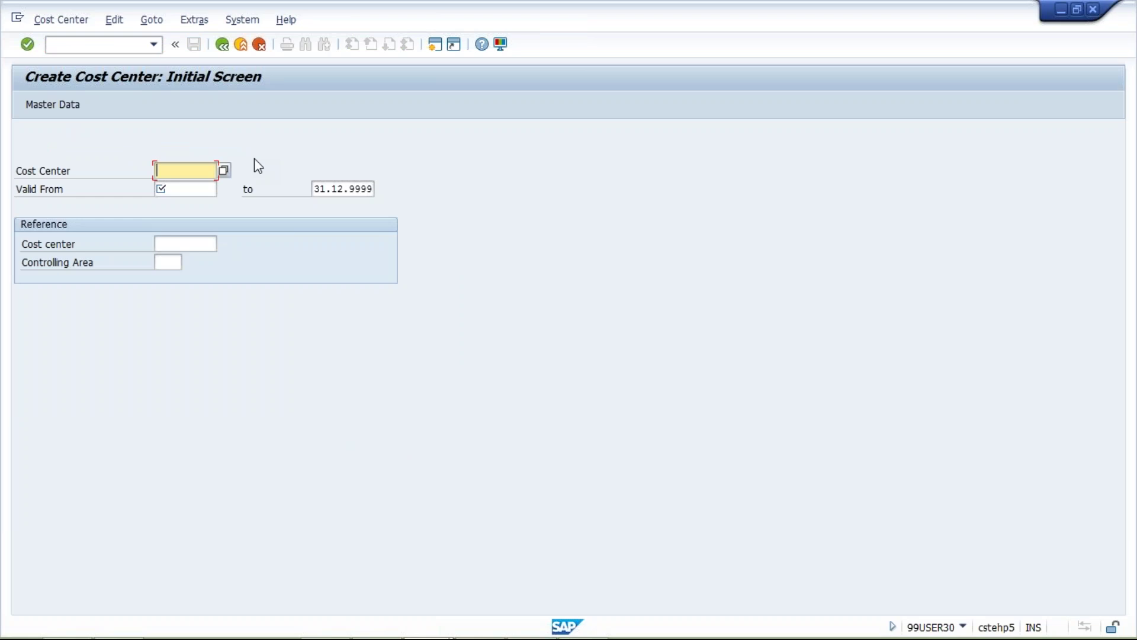
- Enter cost center C1000 with a valid-from date of 01.01.2017 and open its basic screen
{"action": "type", "text": "C1000"}
{"action": "left_click", "coordinate": [211, 187]}
{"action": "left_click", "coordinate": [208, 205]}
{"action": "key", "text": "Return"}
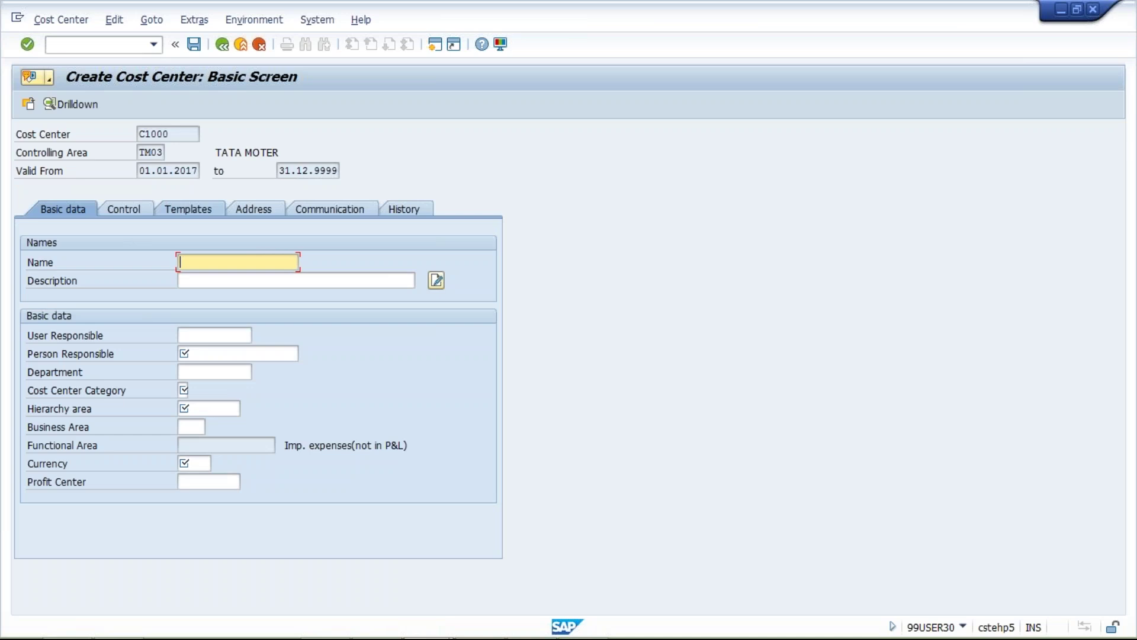
- Enter "PRODUCTION COST CNTR" as the name of cost center C1000
{"action": "type", "text": "pr"}
{"action": "key", "text": "BackSpace"}
{"action": "key", "text": "BackSpace"}
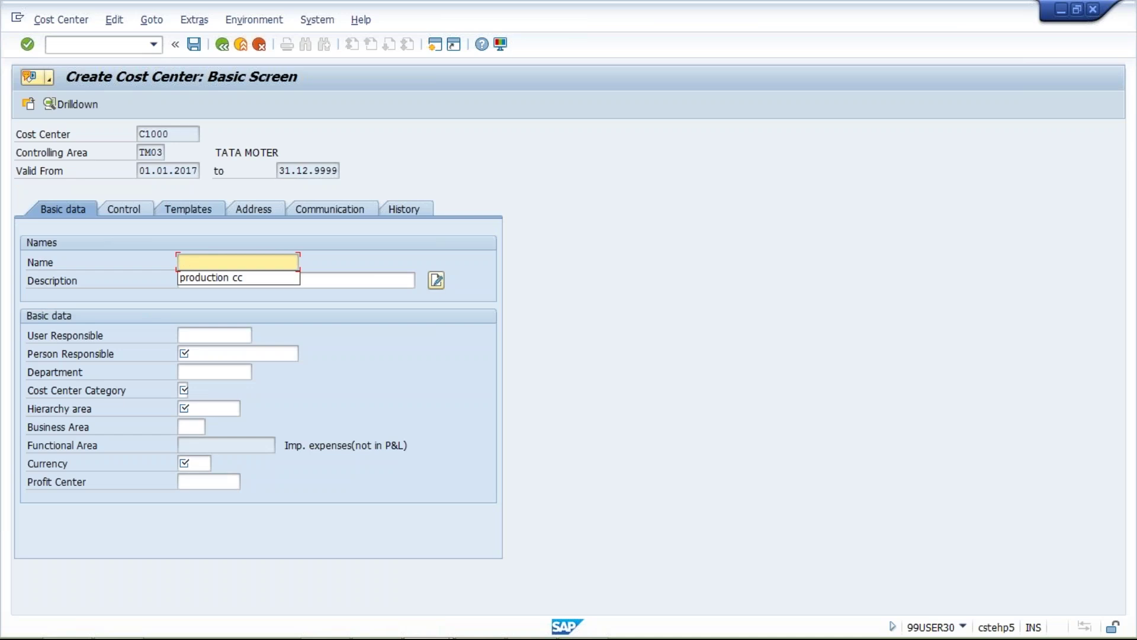
{"action": "type", "text": "PRODUCTION COS"}
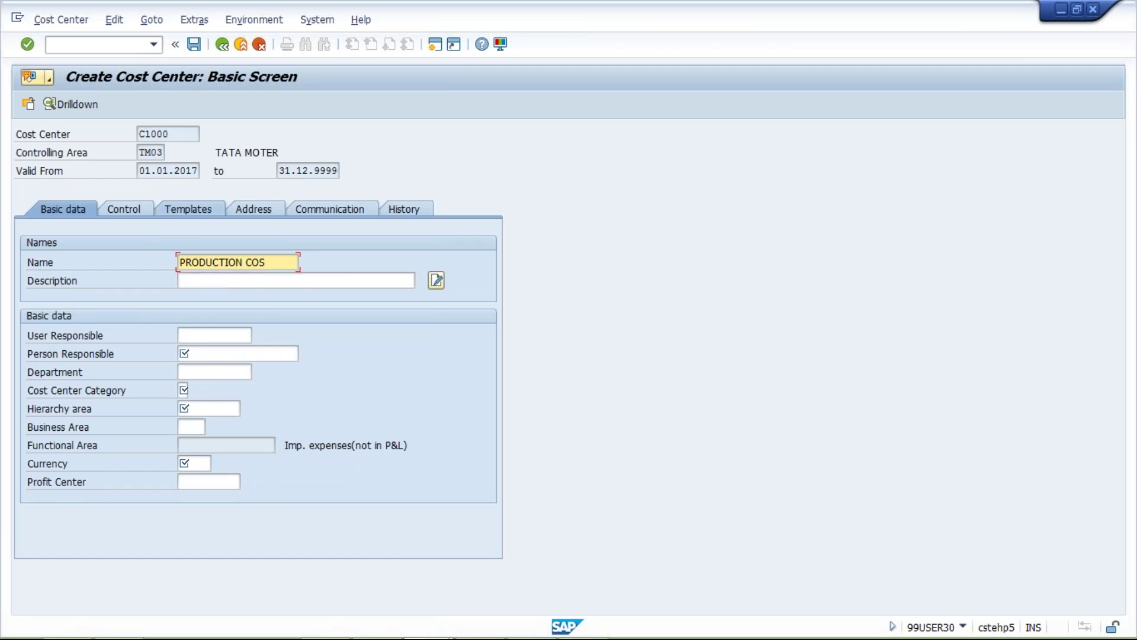
{"action": "type", "text": "T CNTR"}
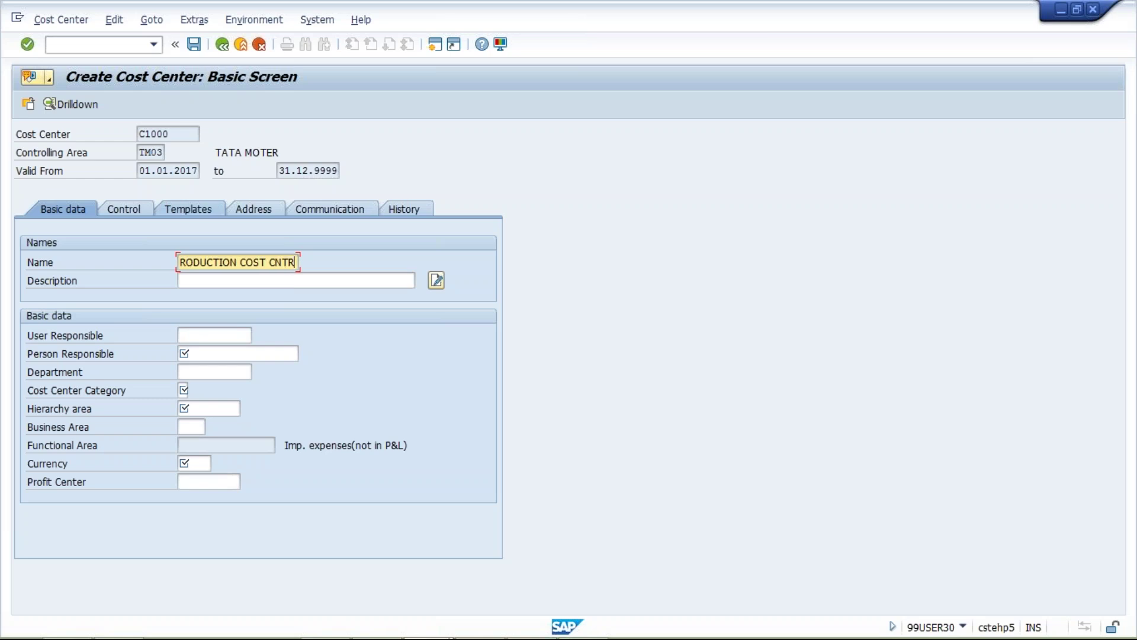
{"action": "key", "text": "BackSpace"}
{"action": "key", "text": "BackSpace"}
{"action": "key", "text": "BackSpace"}
{"action": "type", "text": "ENT"}
{"action": "key", "text": "BackSpace"}
{"action": "key", "text": "BackSpace"}
{"action": "key", "text": "BackSpace"}
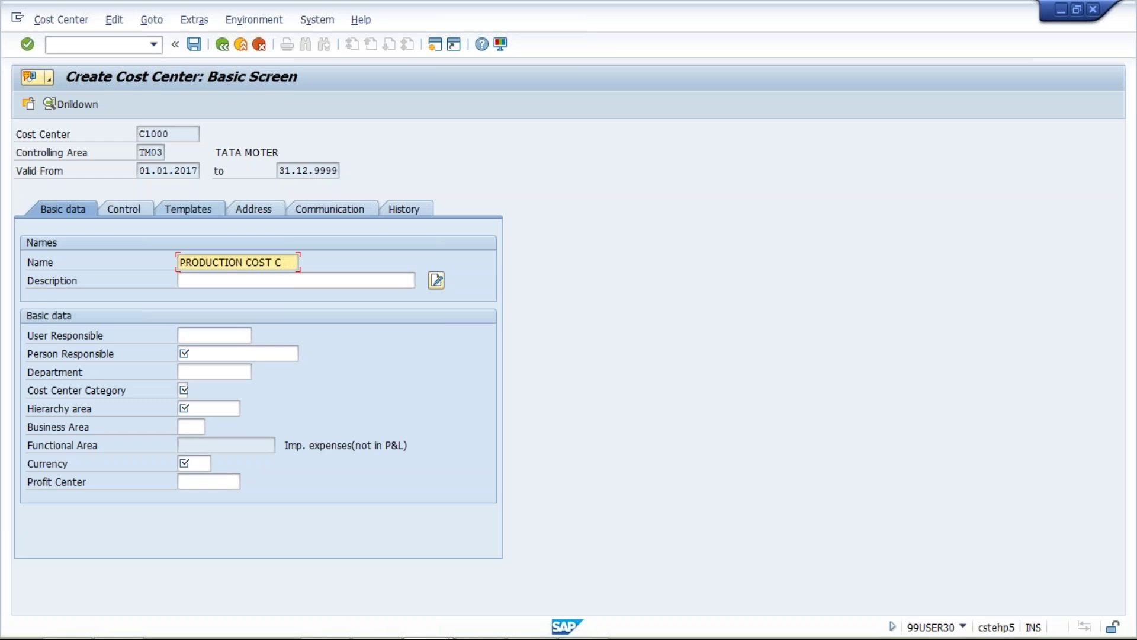
{"action": "type", "text": "NTR"}
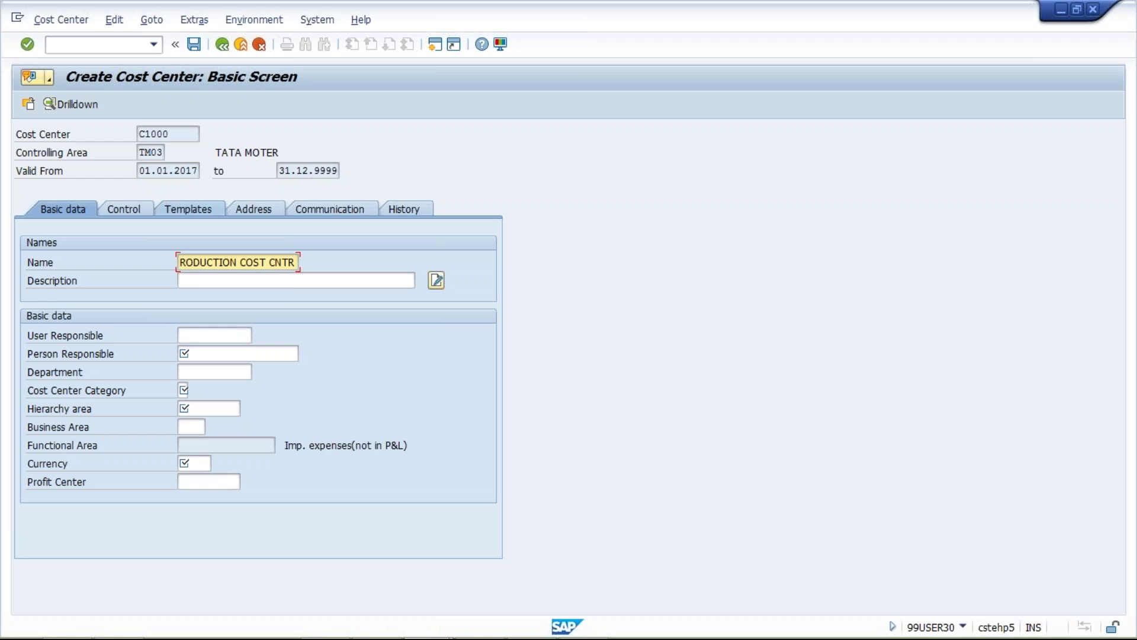
- Copy the cost center name "PRODUCTION COST CNTR" into the description of C1000
{"action": "key", "text": "ctrl+a"}
{"action": "key", "text": "ctrl+c"}
{"action": "key", "text": "Tab"}
{"action": "key", "text": "ctrl+v"}
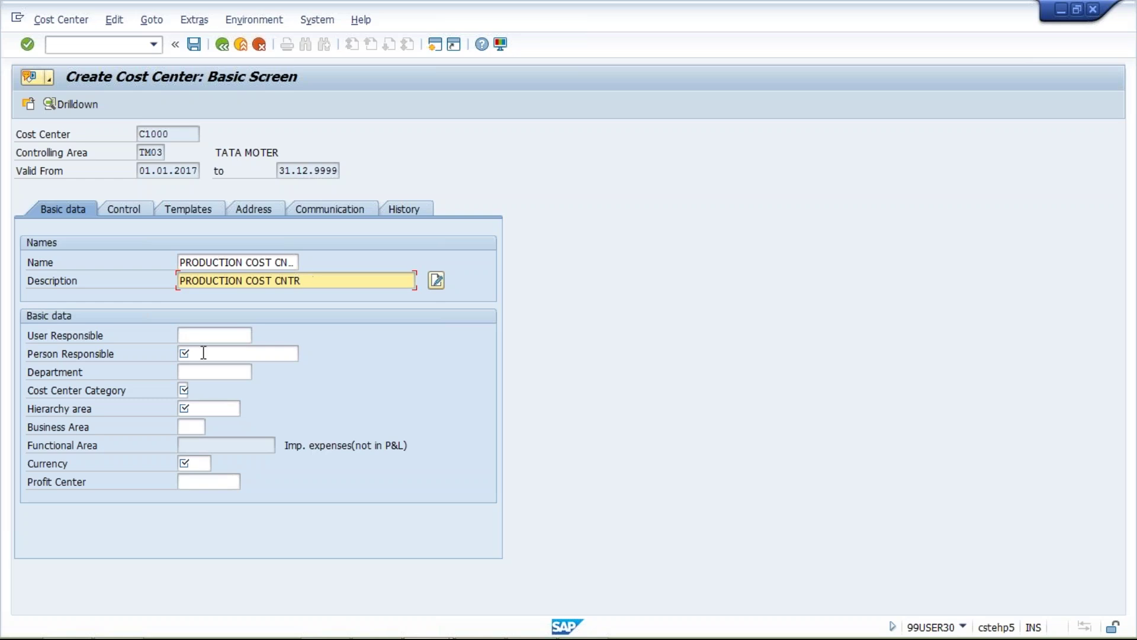
{"action": "left_click", "coordinate": [187, 336]}
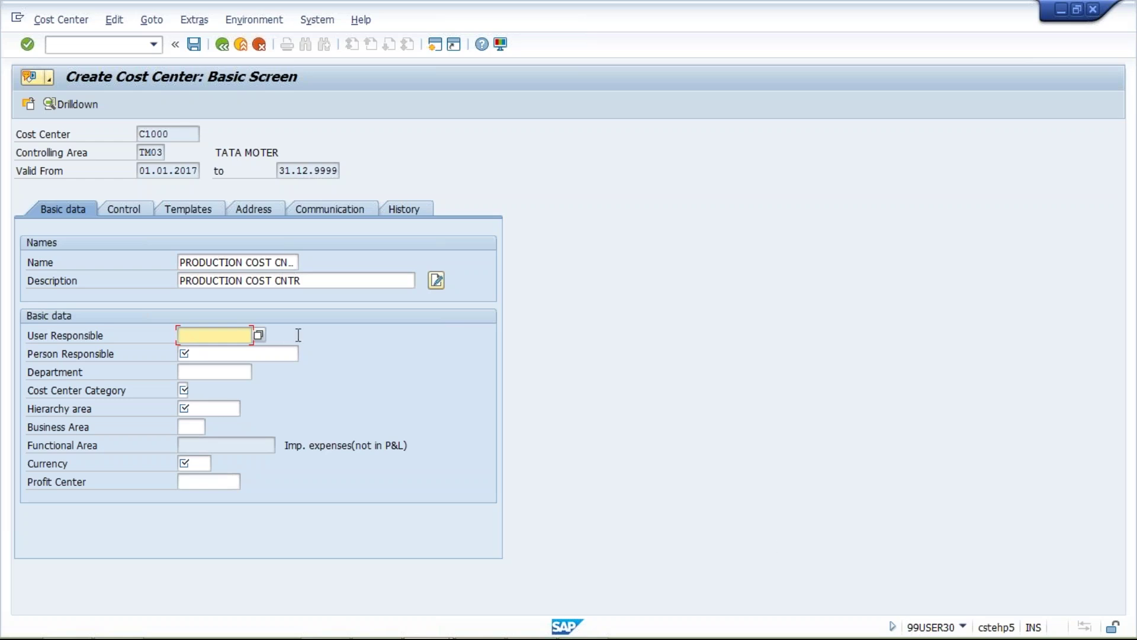
{"action": "type", "text": "99USER"}
{"action": "type", "text": "30"}
{"action": "key", "text": "BackSpace"}
{"action": "key", "text": "BackSpace"}
{"action": "key", "text": "BackSpace"}
{"action": "key", "text": "BackSpace"}
{"action": "key", "text": "BackSpace"}
{"action": "key", "text": "BackSpace"}
{"action": "key", "text": "BackSpace"}
{"action": "key", "text": "BackSpace"}
- Fill in the name of the person responsible for cost center C1000
{"action": "left_click", "coordinate": [199, 357]}
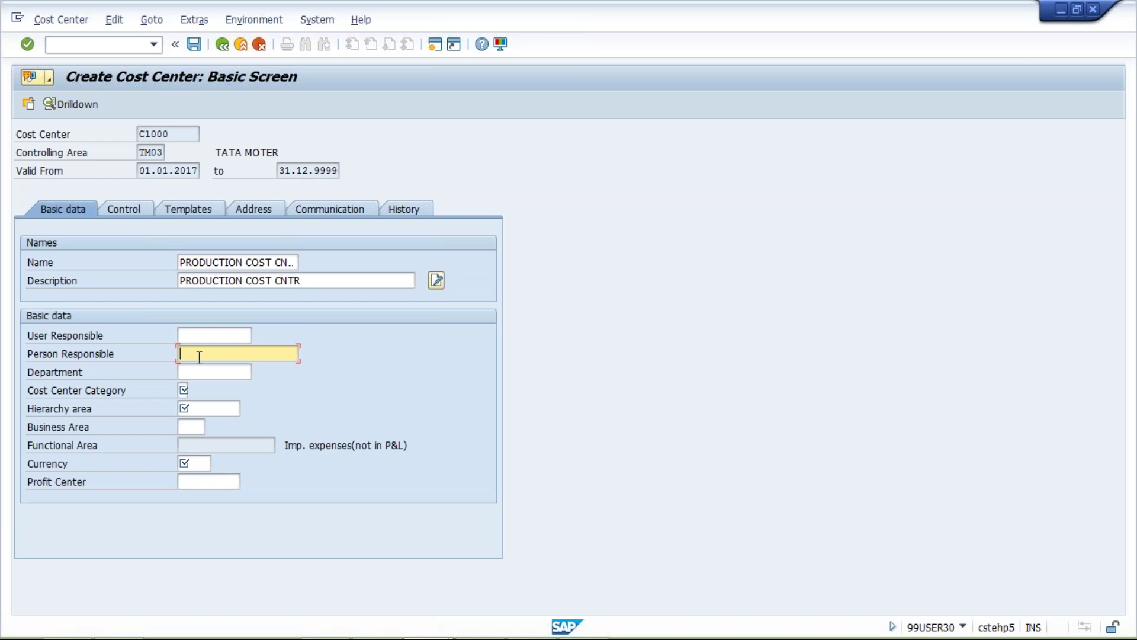
{"action": "type", "text": "KUMAR"}
{"action": "left_click", "coordinate": [183, 388]}
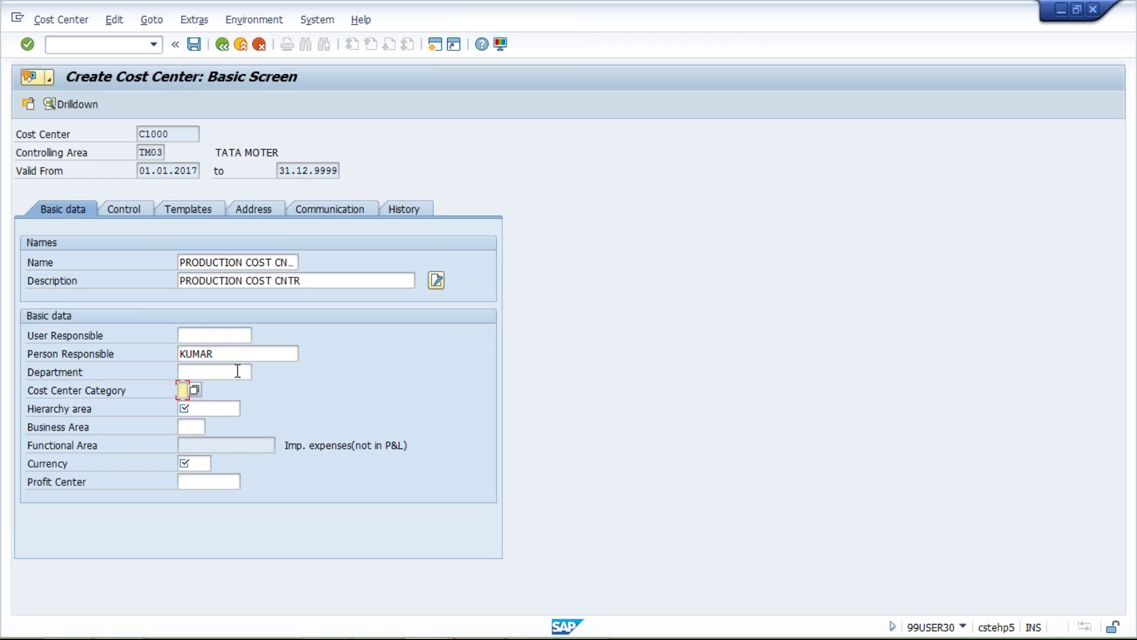
{"action": "left_click", "coordinate": [238, 371]}
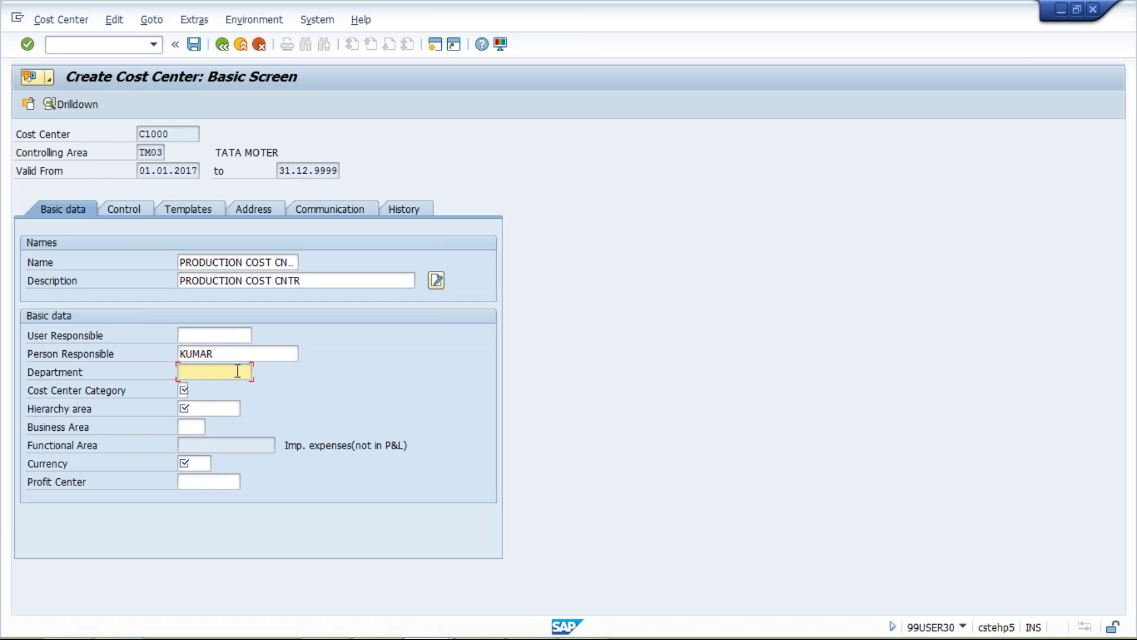
- Set the cost center category of C1000 to D and its hierarchy area to TM03
{"action": "left_click", "coordinate": [183, 390]}
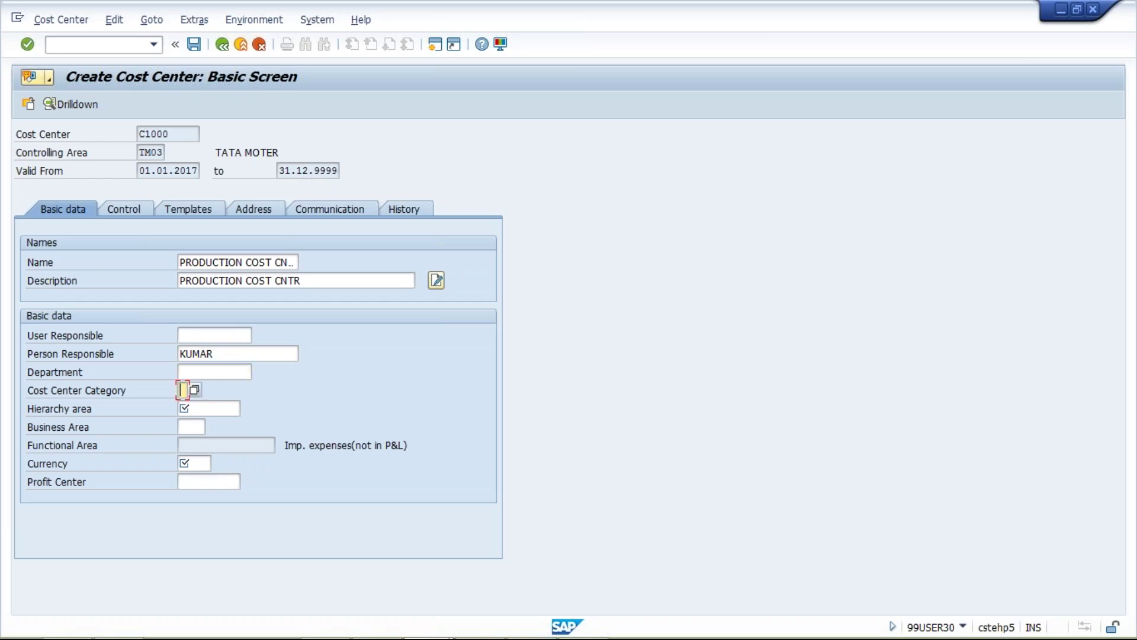
{"action": "type", "text": "D"}
{"action": "left_click", "coordinate": [224, 404]}
{"action": "type", "text": "TM"}
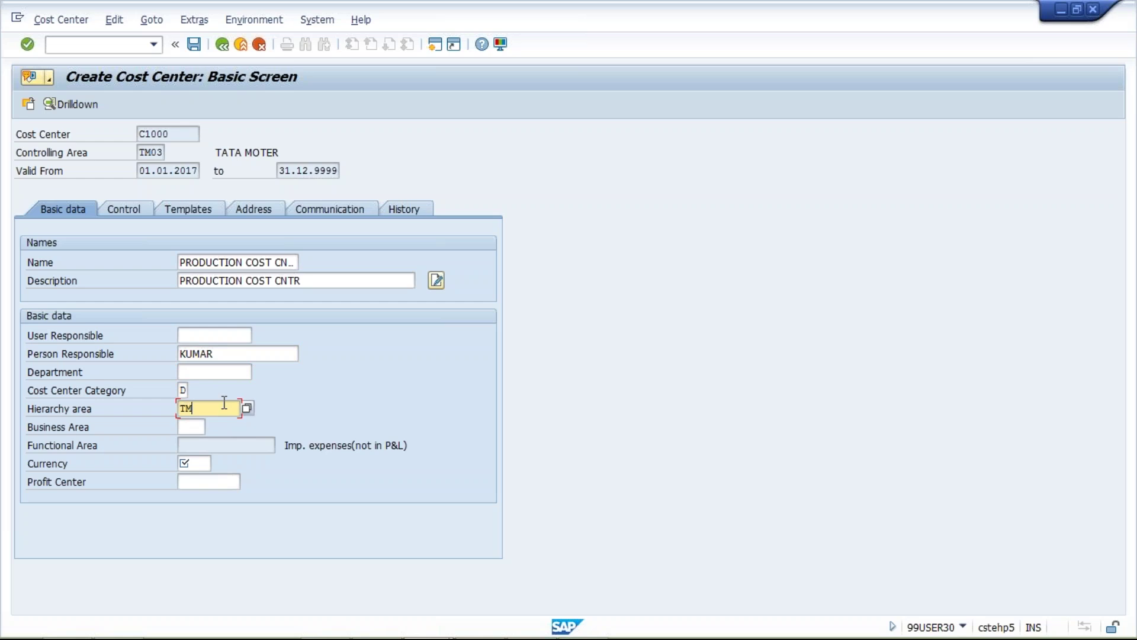
{"action": "type", "text": "03"}
{"action": "left_click", "coordinate": [197, 428]}
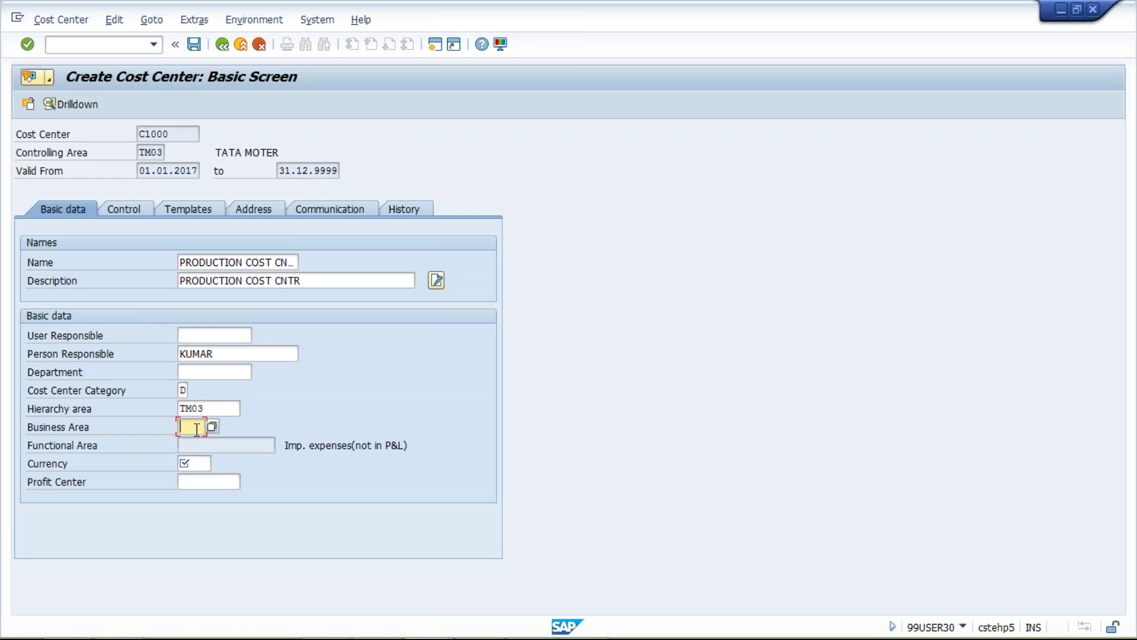
- Set the currency of C1000 to INR and save the cost center without a profit center
{"action": "left_click", "coordinate": [192, 463]}
{"action": "type", "text": "INR"}
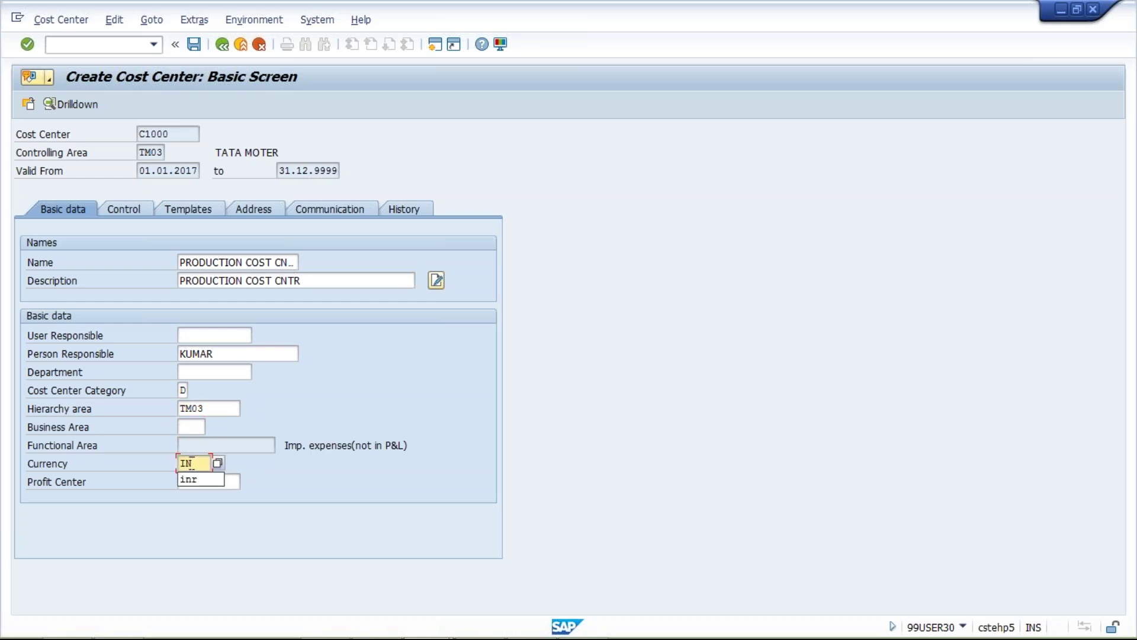
{"action": "key", "text": "Return"}
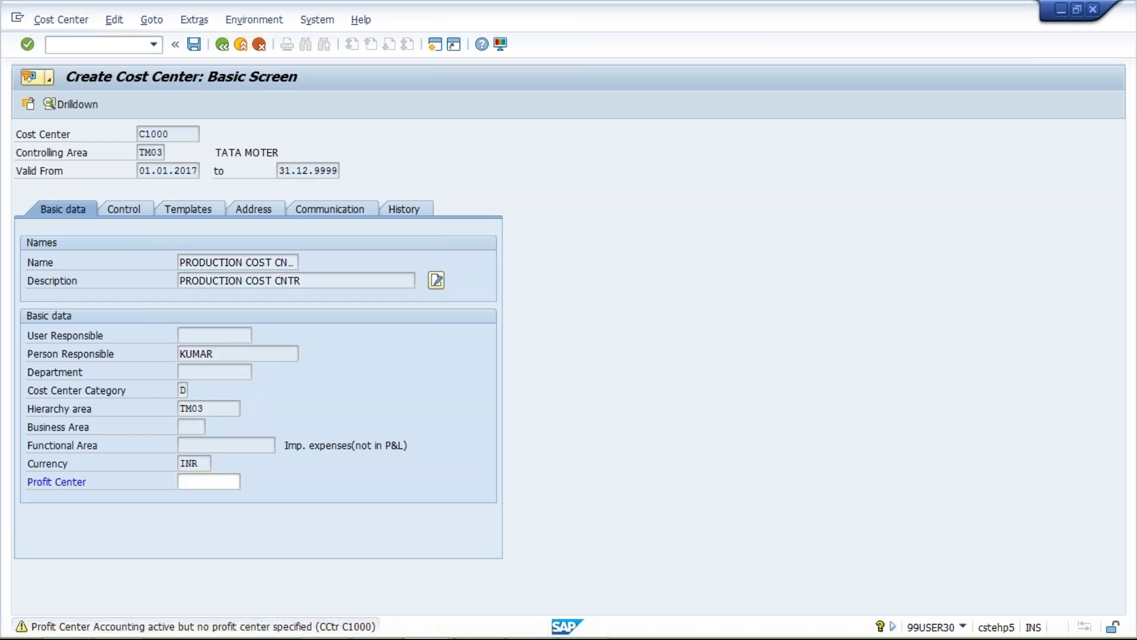
{"action": "key", "text": "Return"}
{"action": "key", "text": "ctrl+s"}
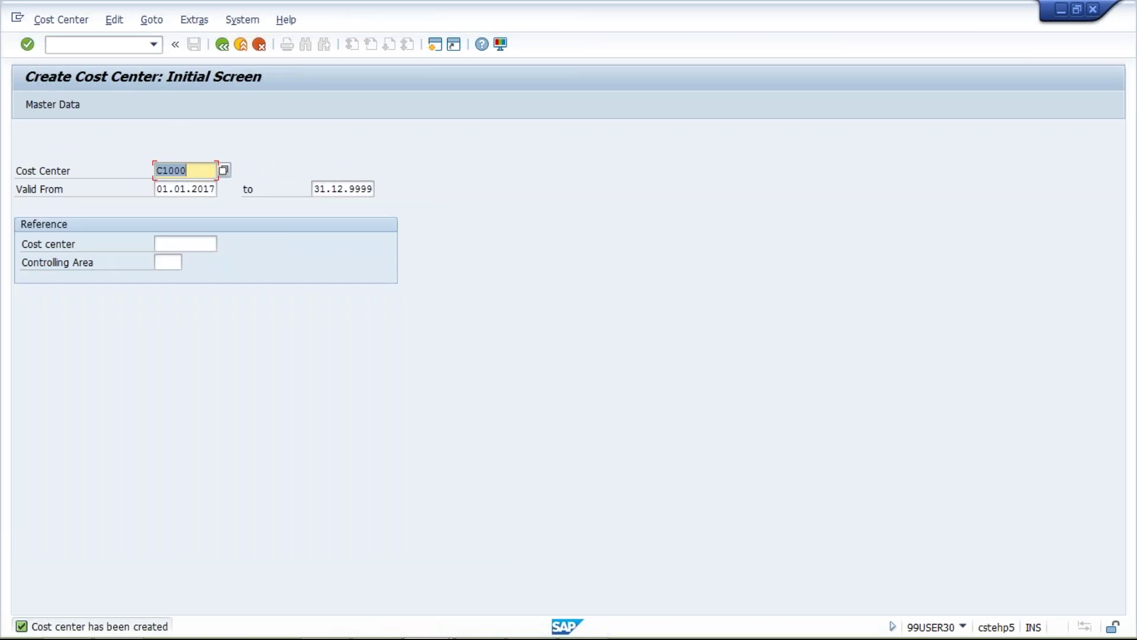
- Open cost center C1000 for changing, set its description to "PRODUCTION COST CENTER" and save it
{"action": "left_click", "coordinate": [59, 20]}
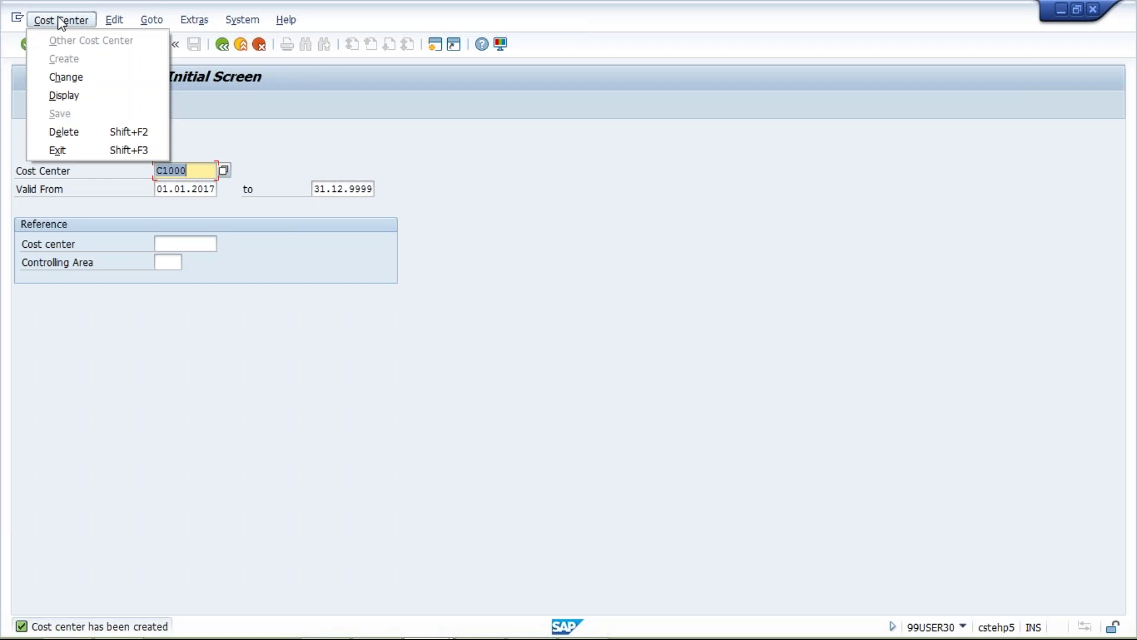
{"action": "left_click", "coordinate": [77, 77]}
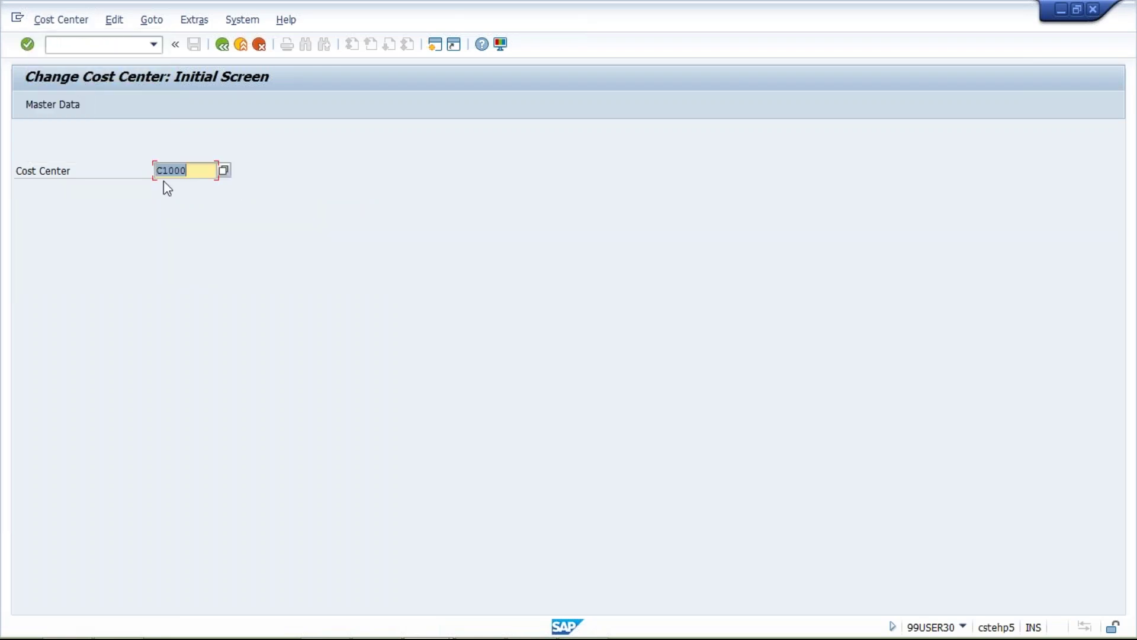
{"action": "key", "text": "Return"}
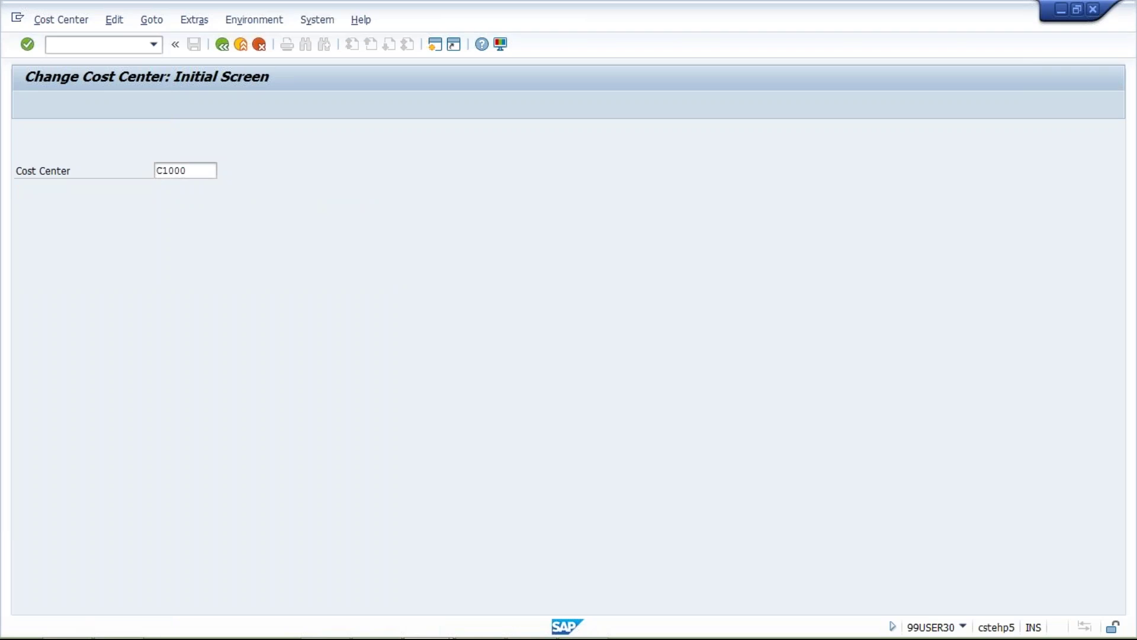
{"action": "left_click", "coordinate": [329, 283]}
{"action": "key", "text": "BackSpace"}
{"action": "key", "text": "BackSpace"}
{"action": "key", "text": "BackSpace"}
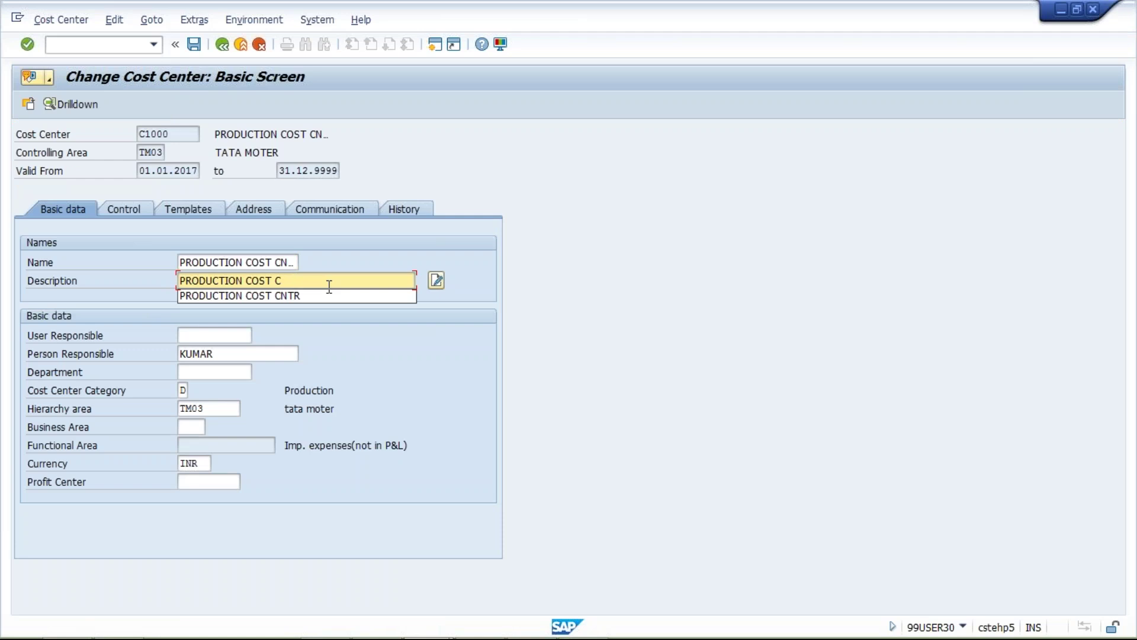
{"action": "type", "text": "ENTER"}
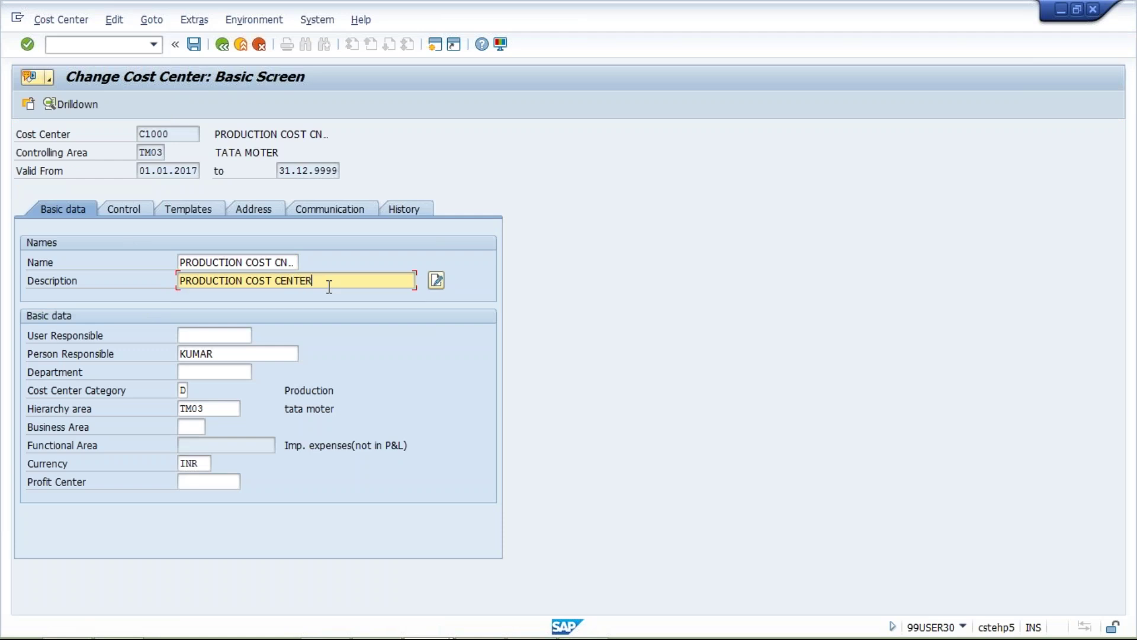
{"action": "key", "text": "Return"}
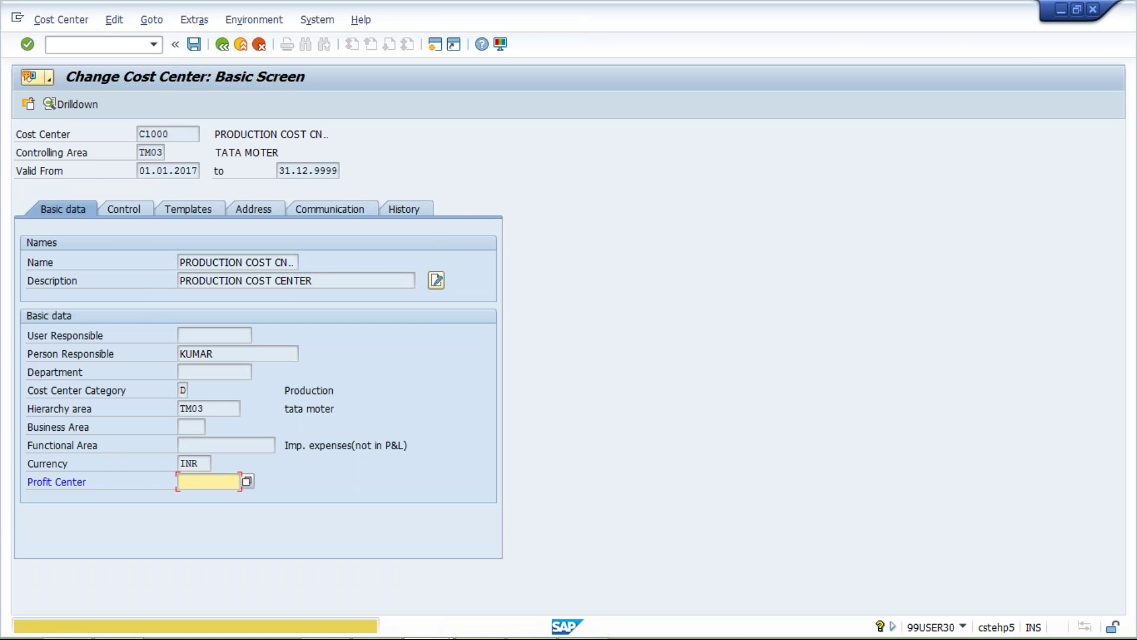
{"action": "key", "text": "ctrl+s"}
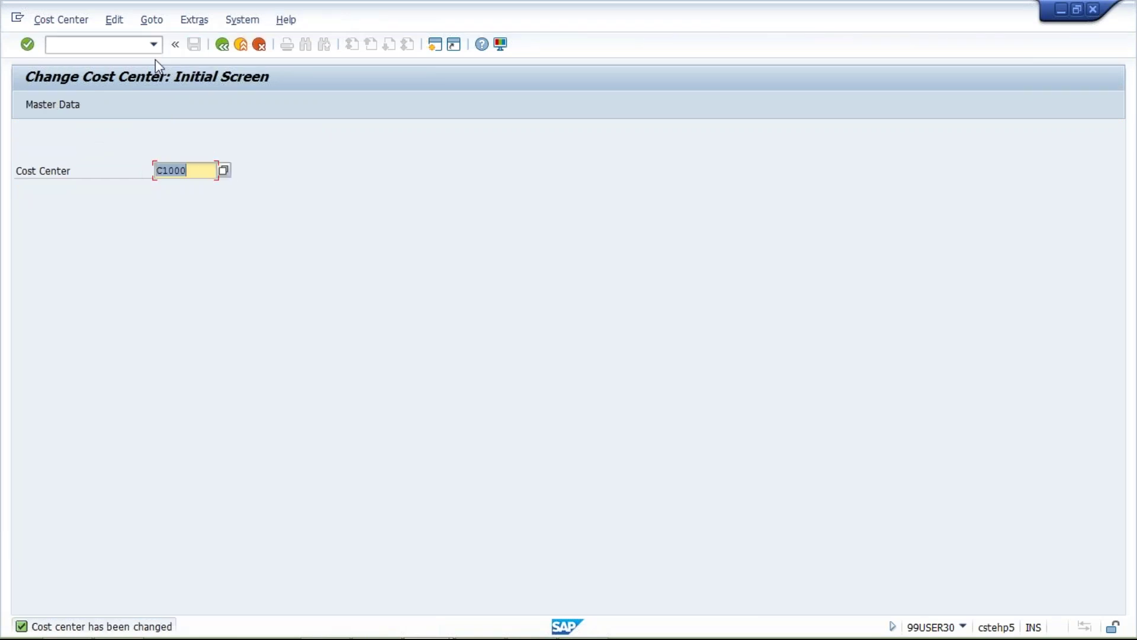
- Display the basic data of cost center C1000 to check its master record
{"action": "left_click", "coordinate": [60, 20]}
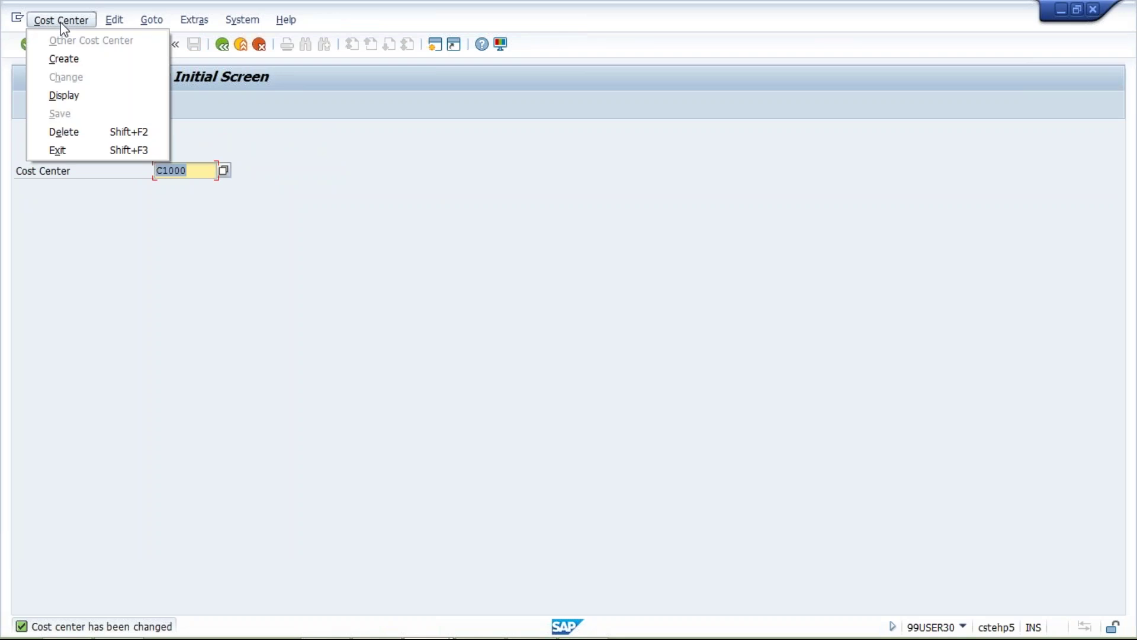
{"action": "left_click", "coordinate": [70, 95]}
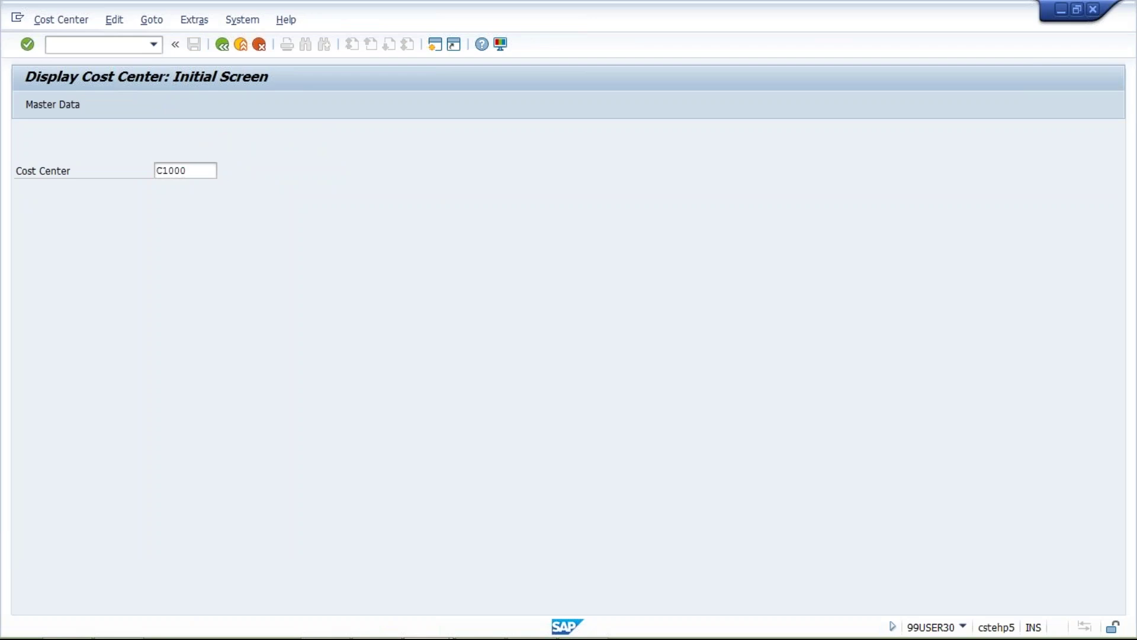
{"action": "key", "text": "Return"}
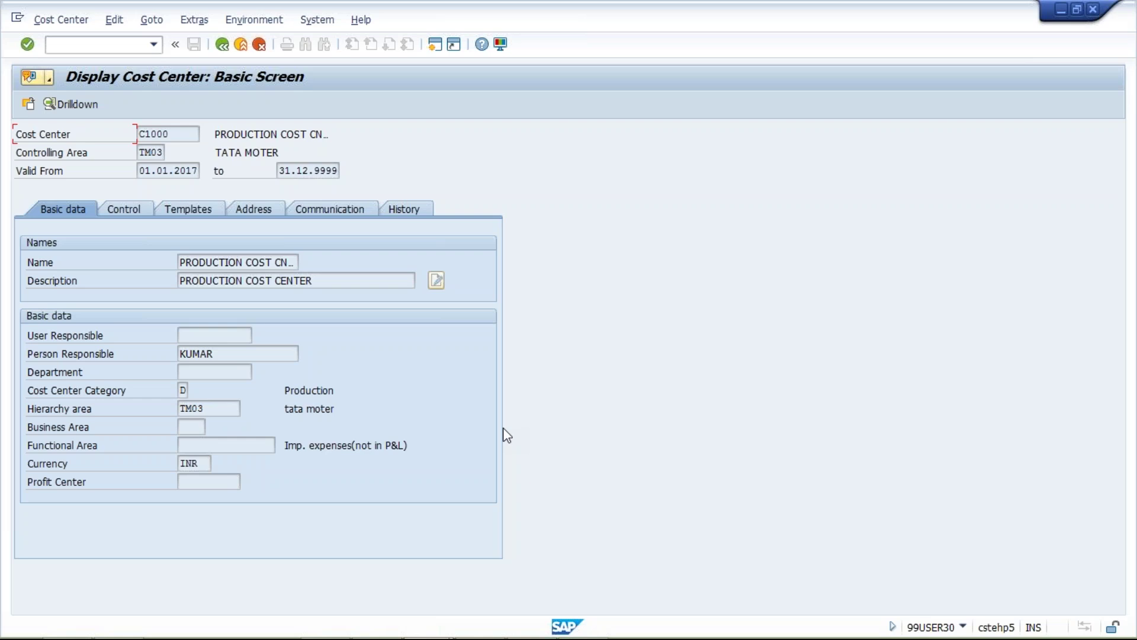
- Start the central G/L account maintenance transaction FS00 in a new session
{"action": "mouse_move", "coordinate": [428, 630]}
{"action": "left_click", "coordinate": [432, 44]}
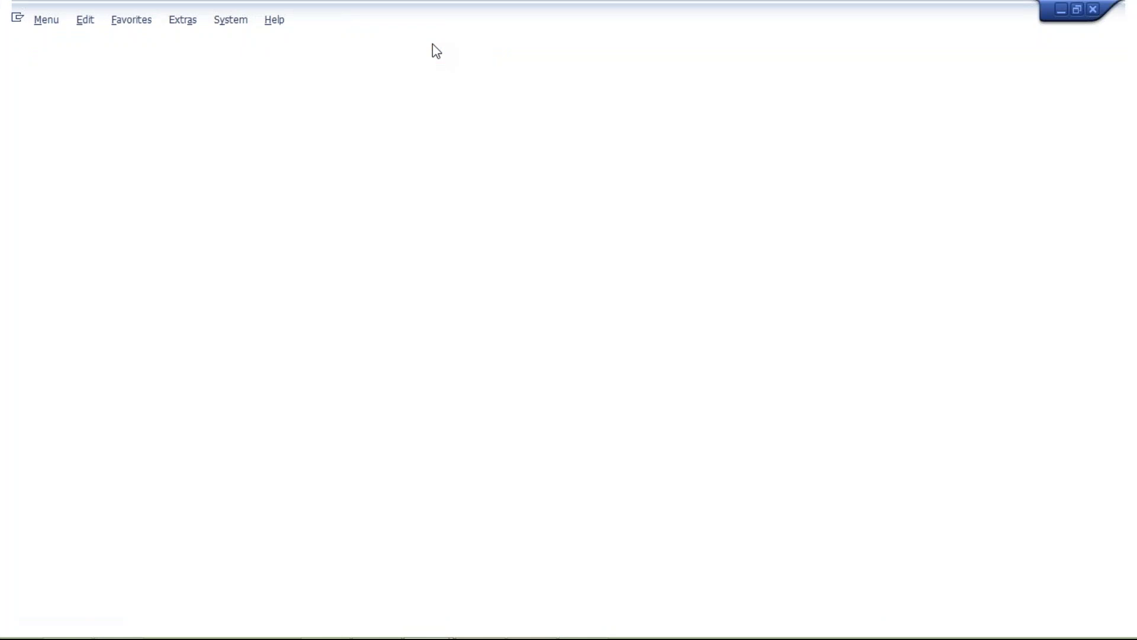
{"action": "type", "text": "FS00"}
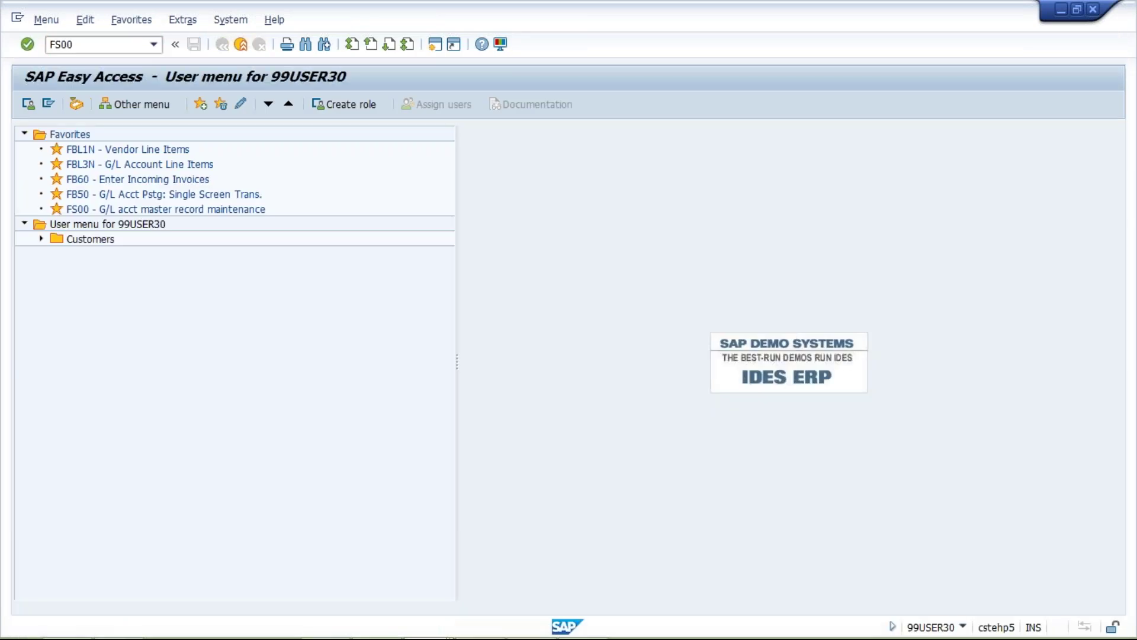
{"action": "key", "text": "Return"}
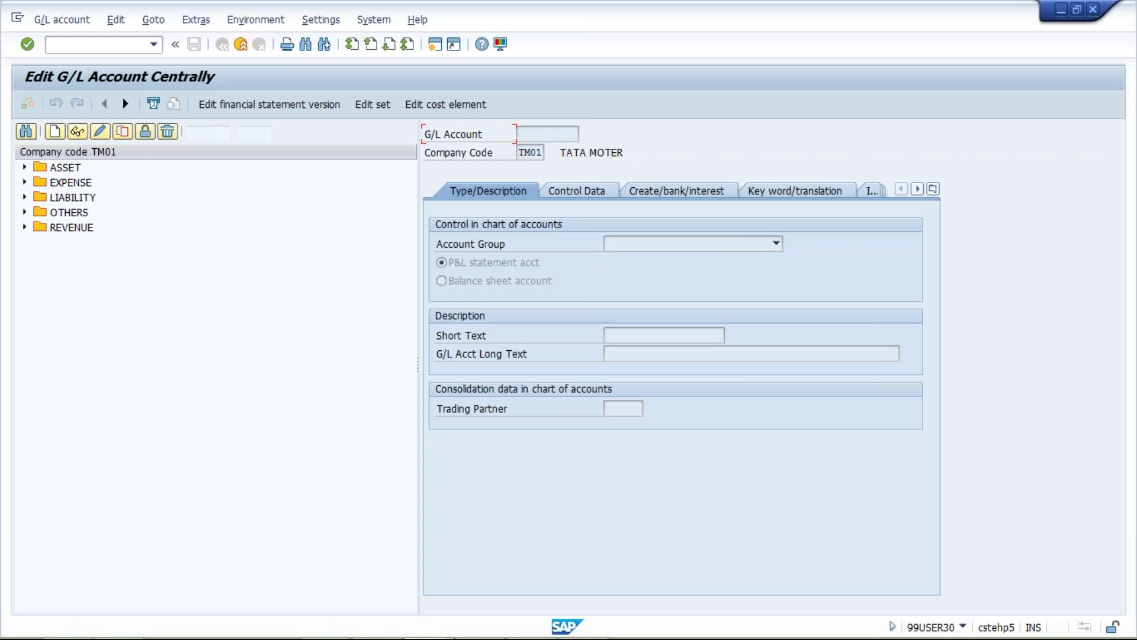
- Switch the G/L account list to company code TM03 and look through the ASSET accounts
{"action": "left_click", "coordinate": [197, 131]}
{"action": "type", "text": "TM03"}
{"action": "key", "text": "Return"}
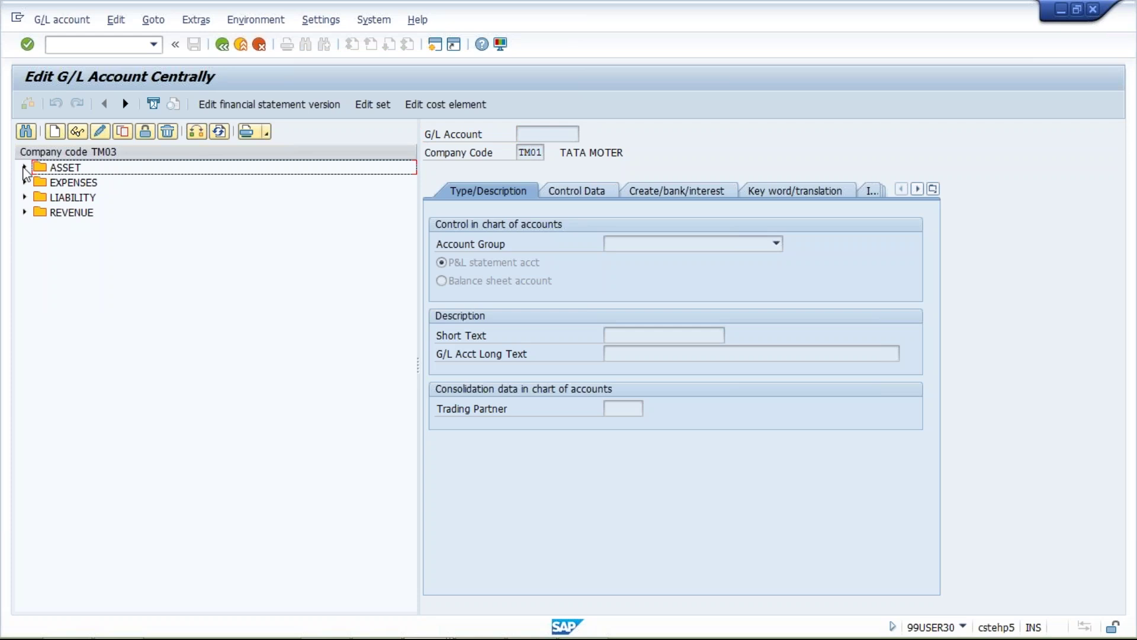
{"action": "left_click", "coordinate": [25, 167]}
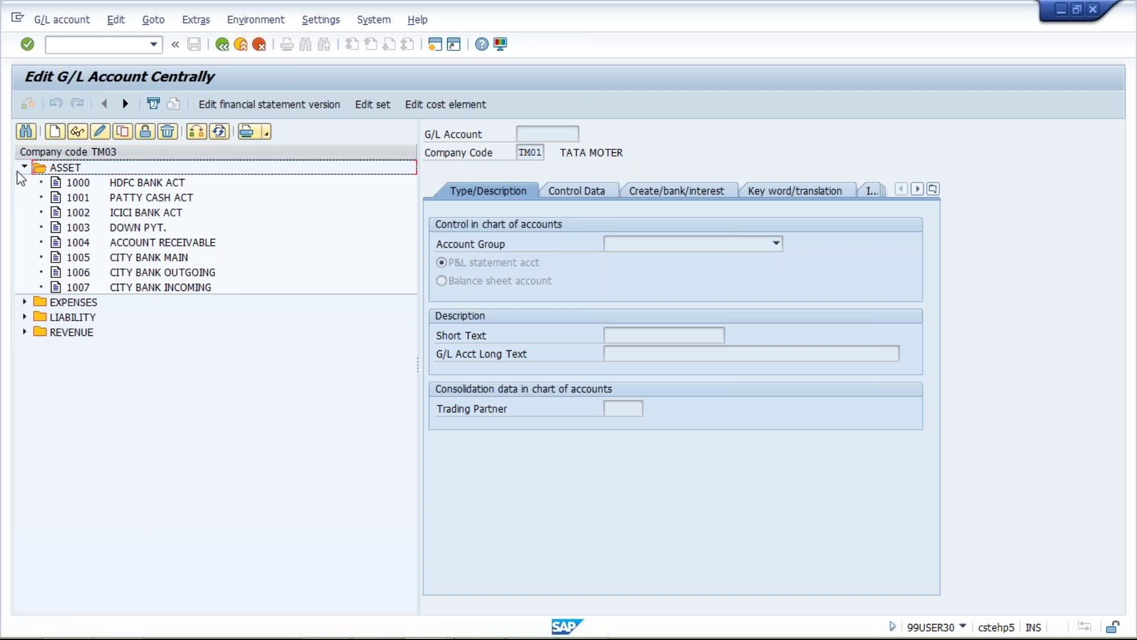
{"action": "left_click", "coordinate": [136, 183]}
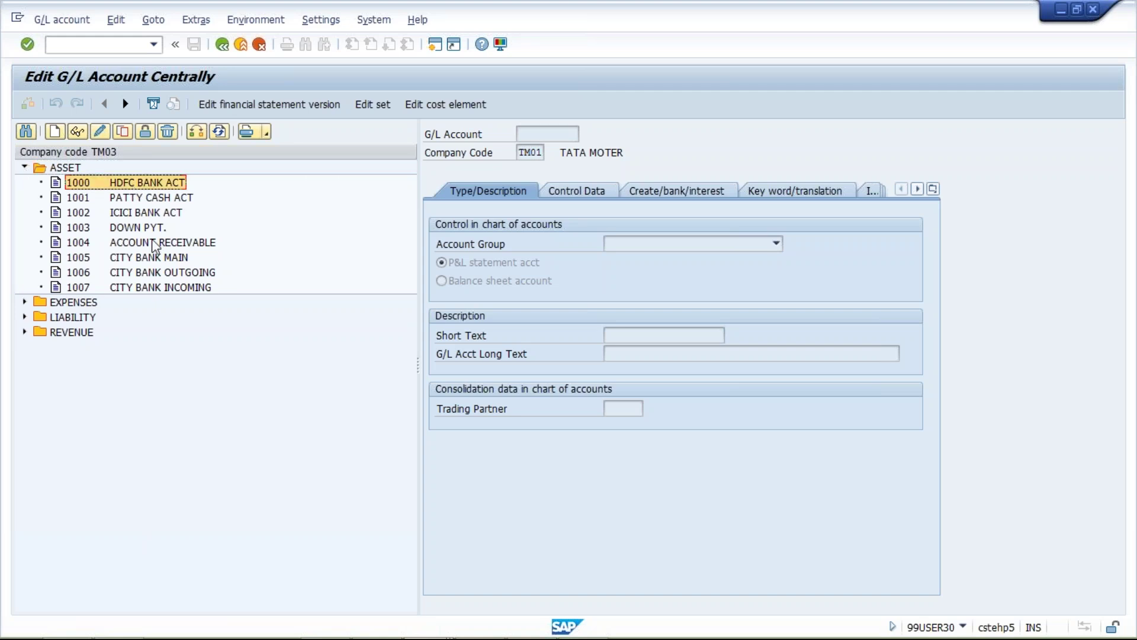
{"action": "left_click", "coordinate": [154, 243]}
{"action": "double_click", "coordinate": [33, 168]}
- Copy the expense account 4000 RENT ACT to a new G/L account 4004 in company code TM03
{"action": "left_click", "coordinate": [24, 183]}
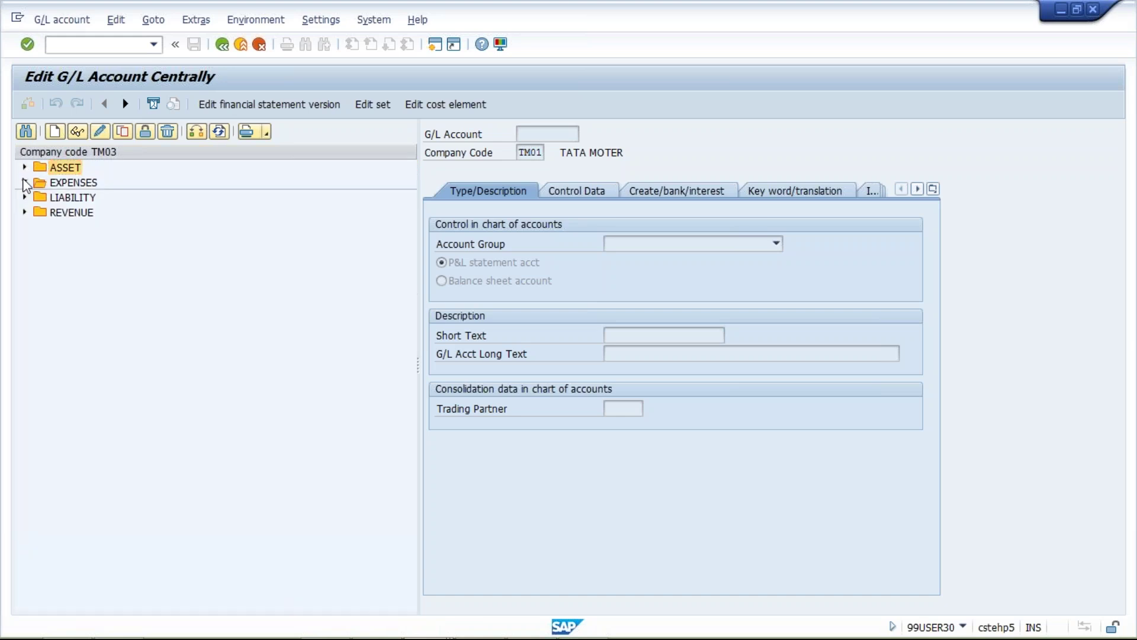
{"action": "left_click", "coordinate": [126, 201]}
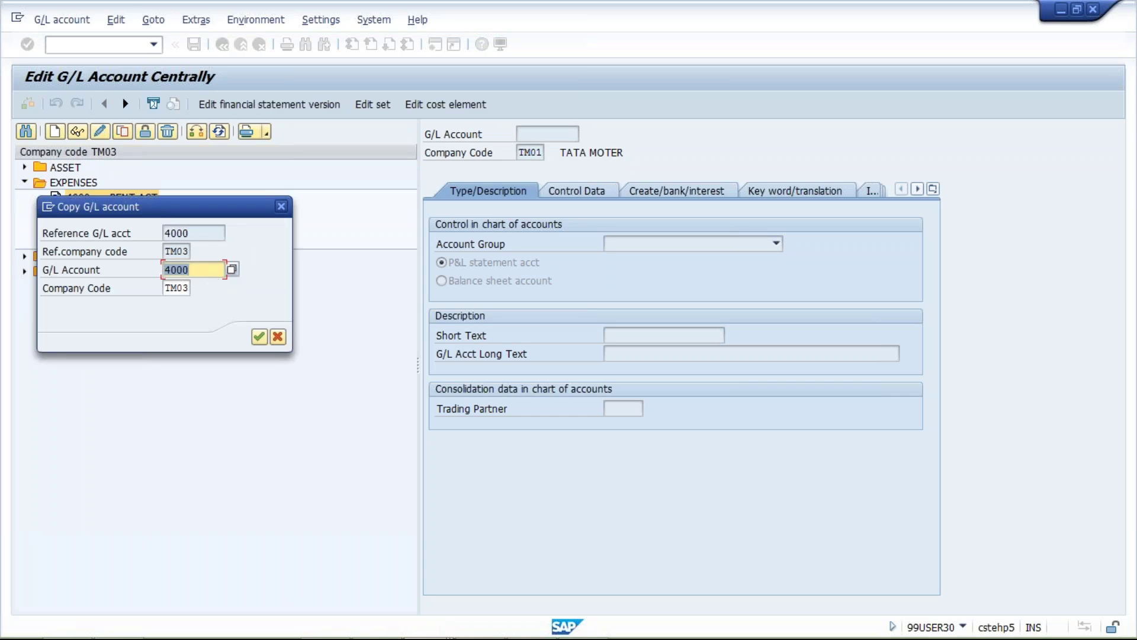
{"action": "left_click", "coordinate": [316, 358]}
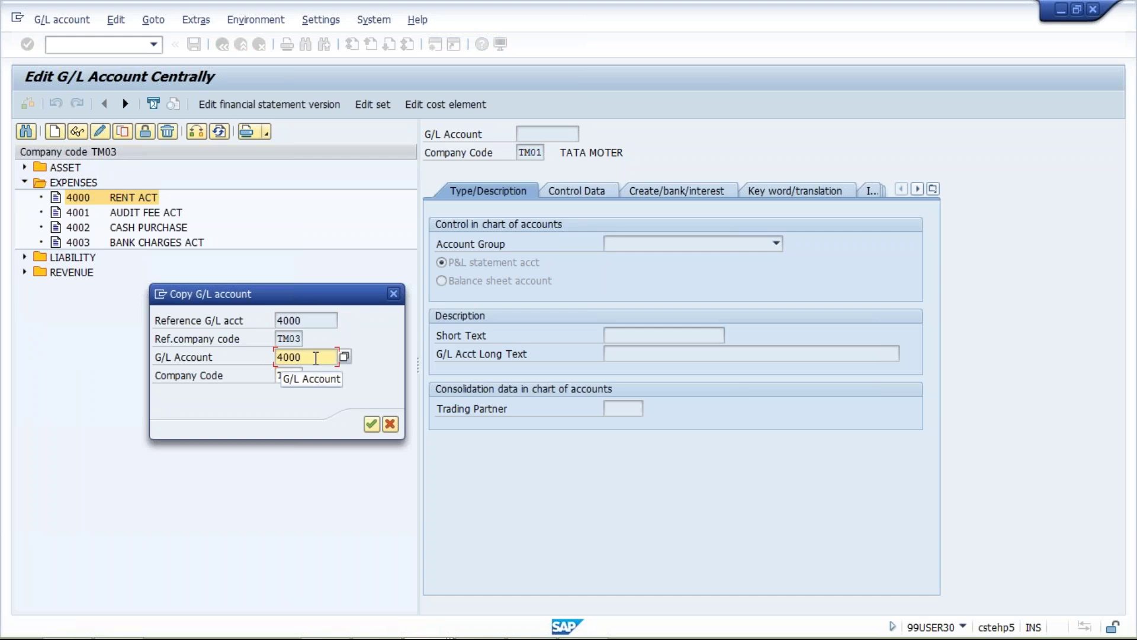
{"action": "key", "text": "BackSpace"}
{"action": "type", "text": "4"}
{"action": "key", "text": "Return"}
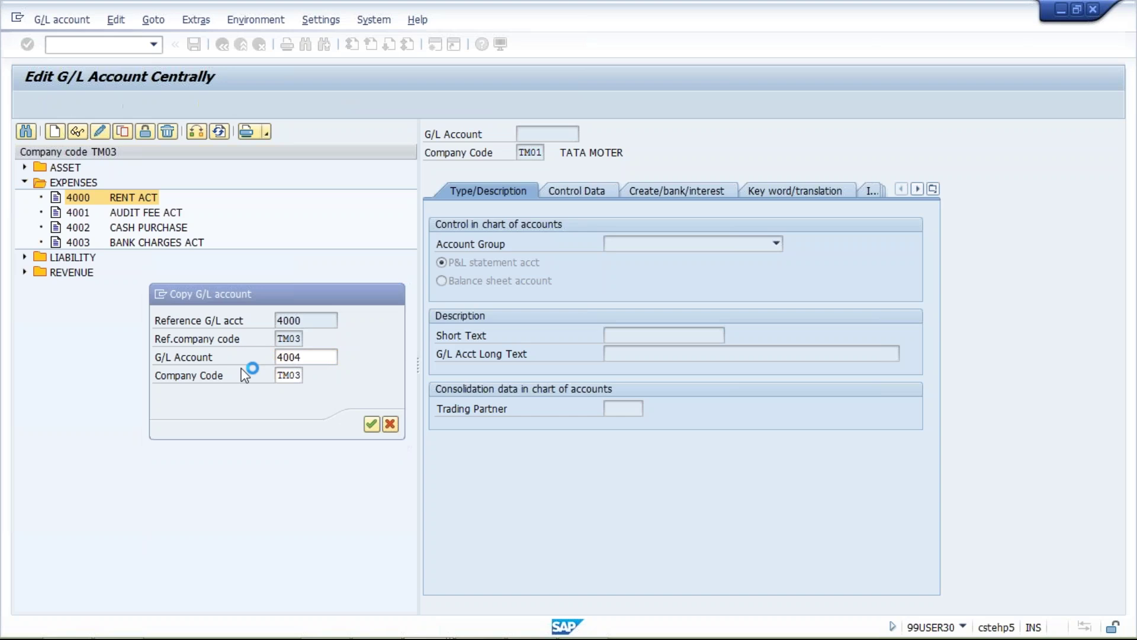
- Set the short text and long text of G/L account 4004 to "LABOUR ACT" and save the account
{"action": "left_click", "coordinate": [698, 338]}
{"action": "key", "text": "ctrl+a"}
{"action": "type", "text": "LABOUR"}
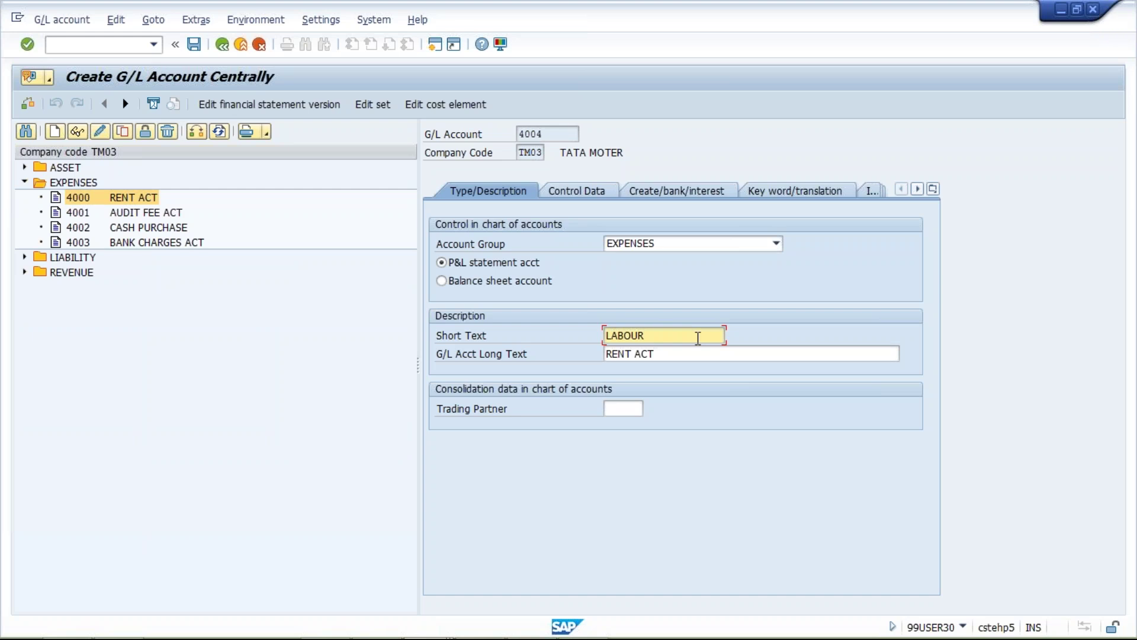
{"action": "type", "text": " ACT"}
{"action": "key", "text": "Tab"}
{"action": "type", "text": "LABOUR ACT"}
{"action": "key", "text": "Return"}
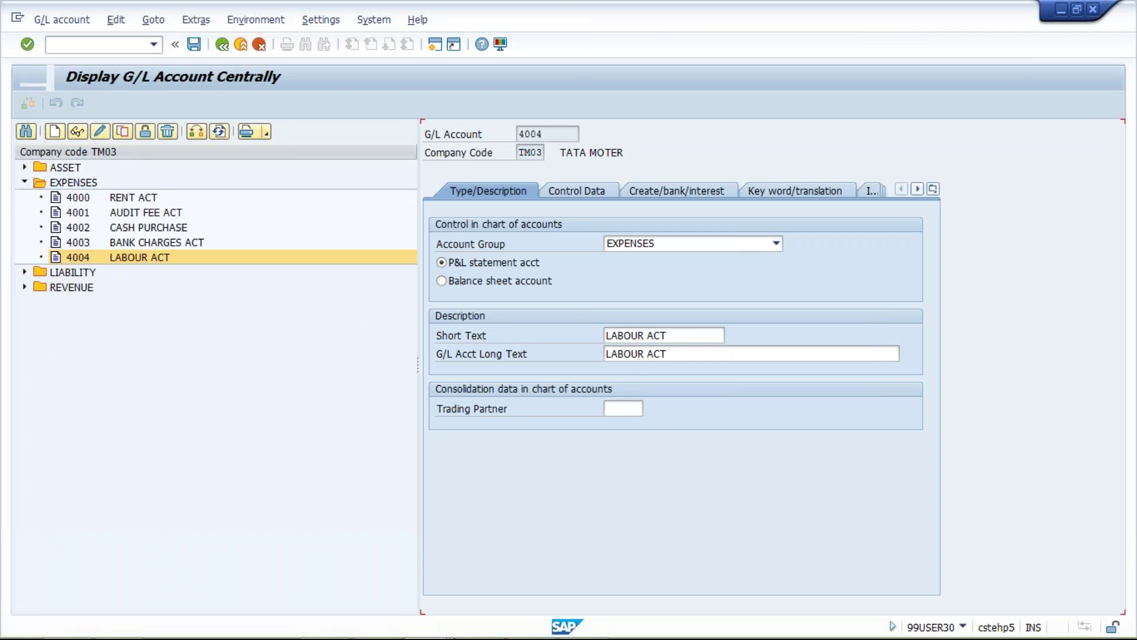
- Copy G/L account 4004 LABOUR ACT to a new account 4005 in company code TM03
{"action": "left_click", "coordinate": [123, 131]}
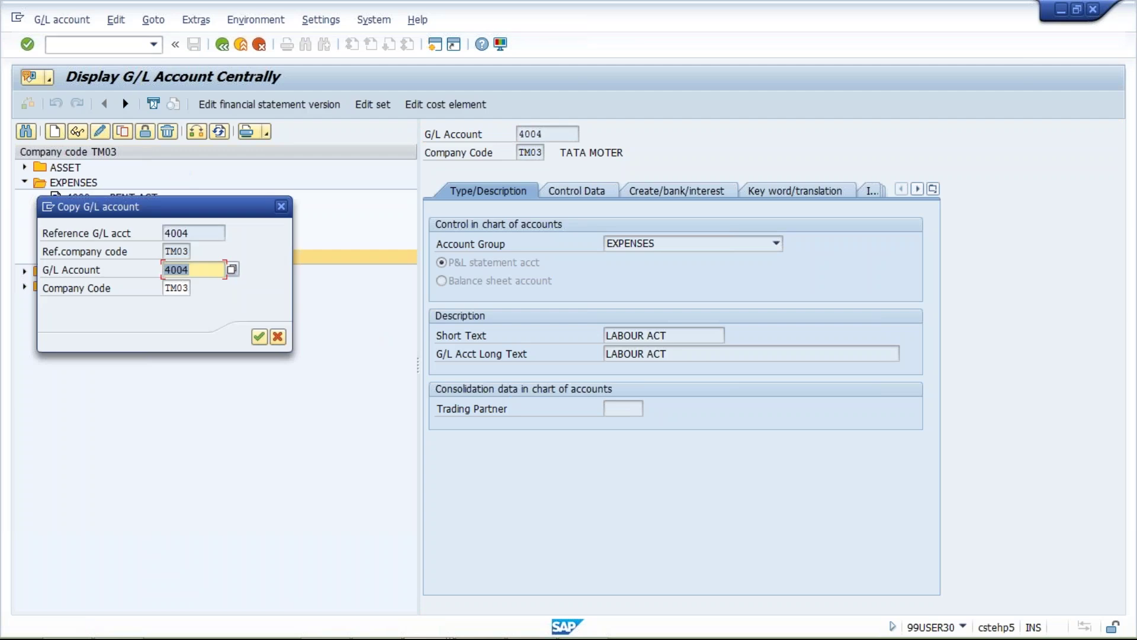
{"action": "type", "text": "4005"}
{"action": "key", "text": "Return"}
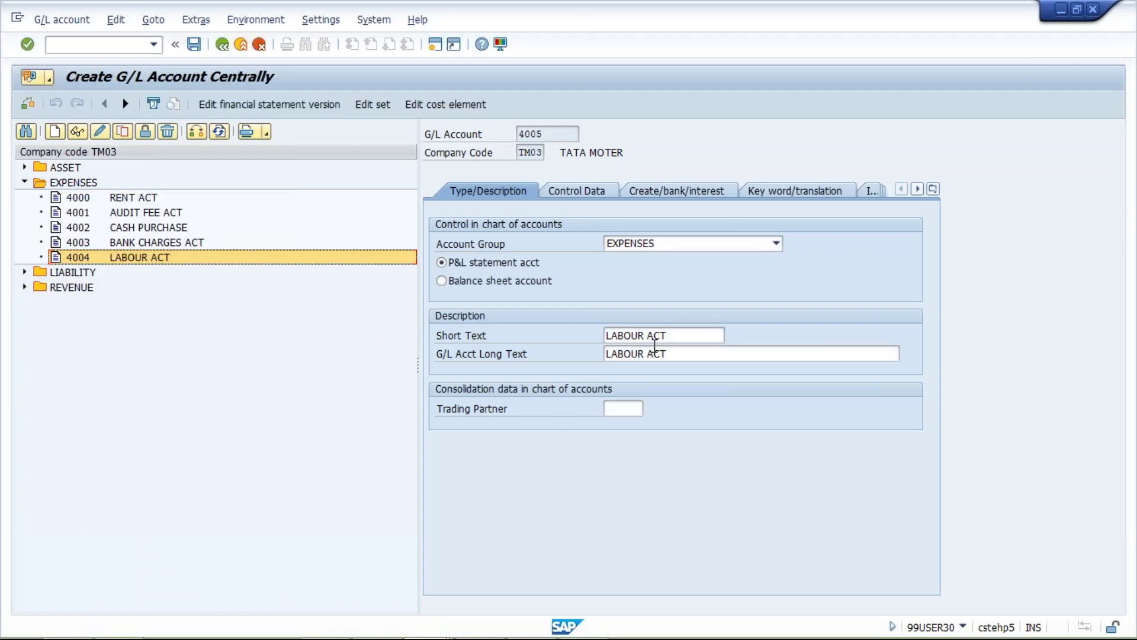
- Set the short text and long text of G/L account 4005 to "MARKETING" and save the account
{"action": "left_click", "coordinate": [673, 333]}
{"action": "key", "text": "ctrl+a"}
{"action": "type", "text": "MARKETING C"}
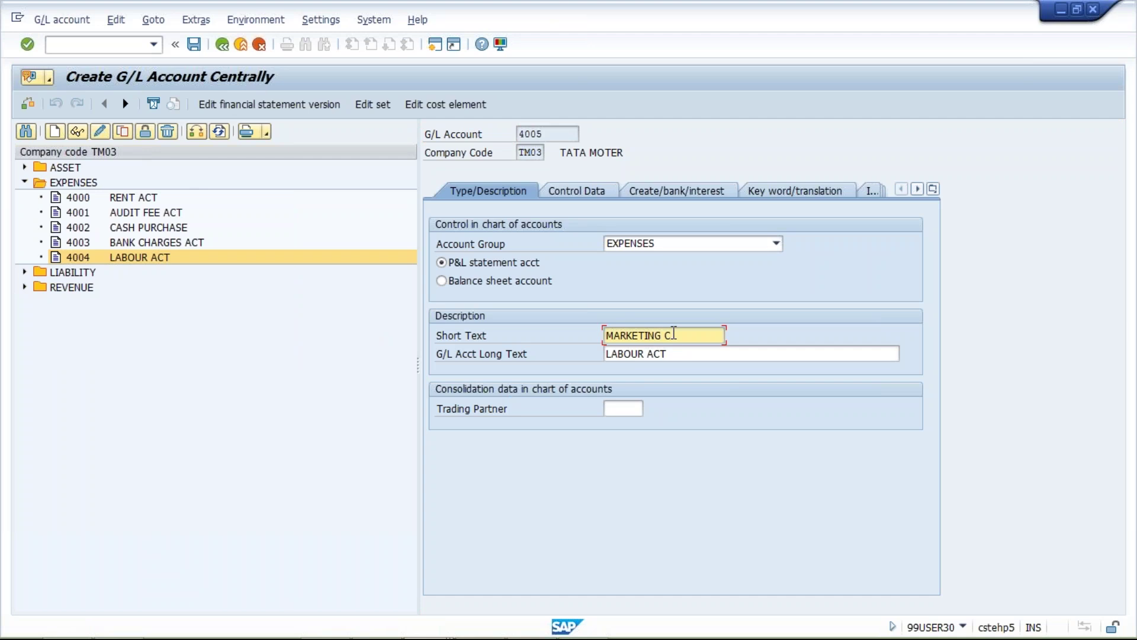
{"action": "key", "text": "BackSpace"}
{"action": "key", "text": "BackSpace"}
{"action": "key", "text": "ctrl+a"}
{"action": "key", "text": "ctrl+c"}
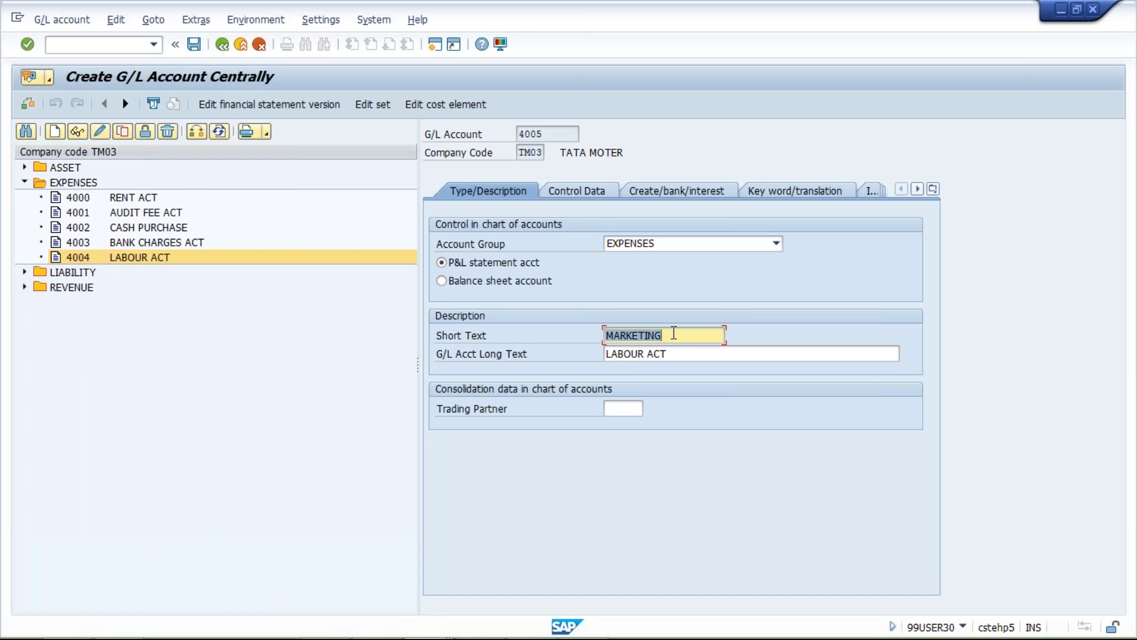
{"action": "key", "text": "Tab"}
{"action": "key", "text": "ctrl+v"}
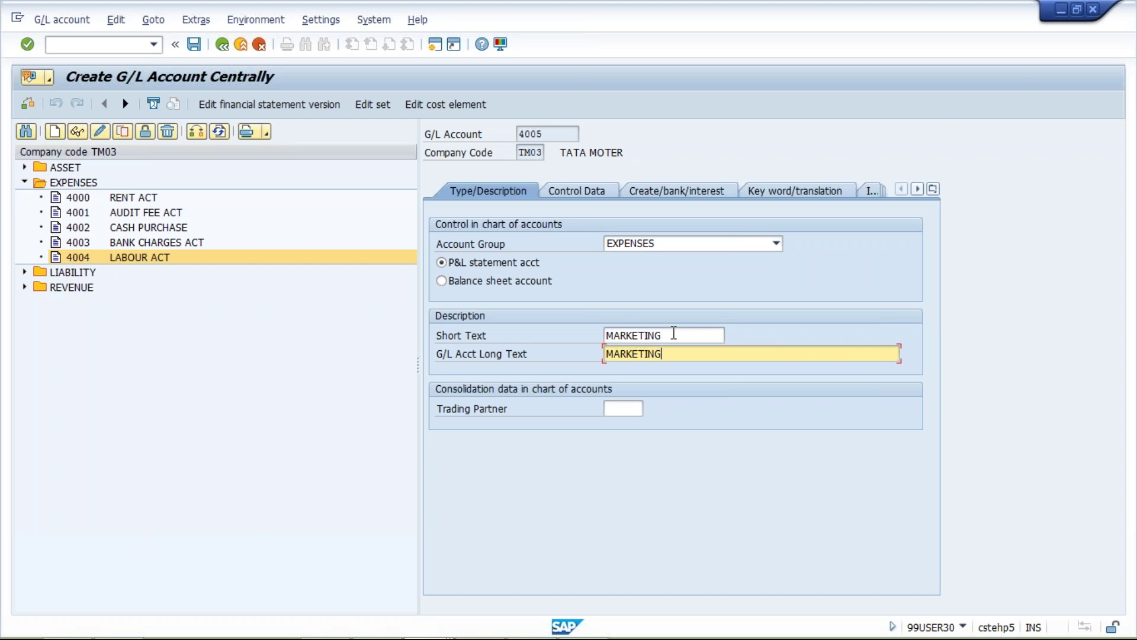
{"action": "key", "text": "ctrl+s"}
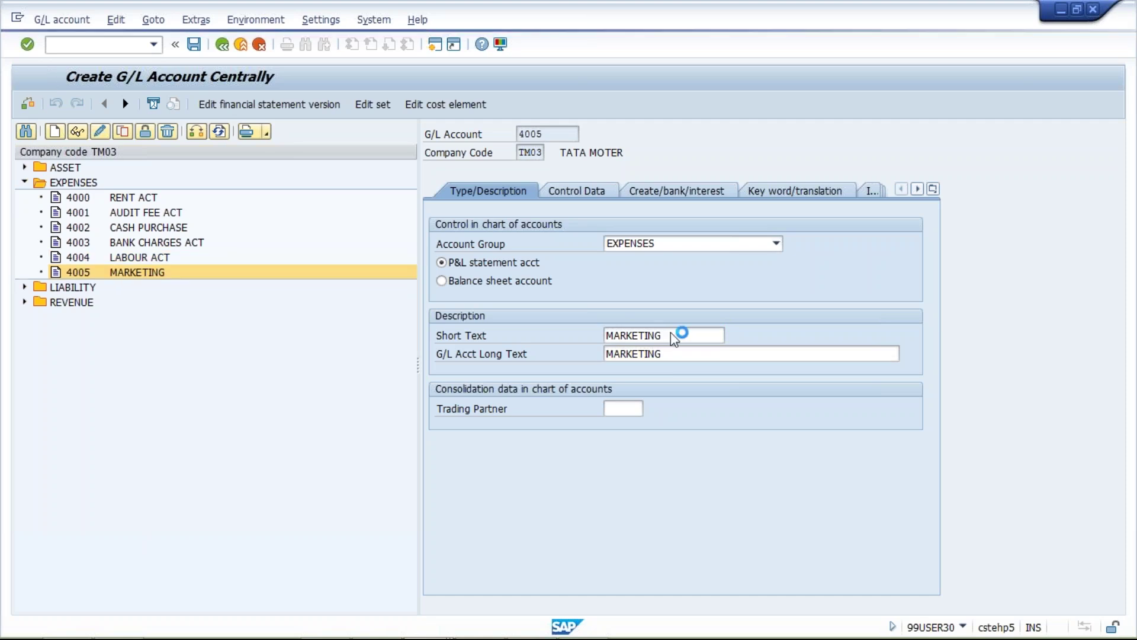
- Copy G/L account 4005 MARKETING to a new account 4006 in company code TM03
{"action": "left_click", "coordinate": [122, 131]}
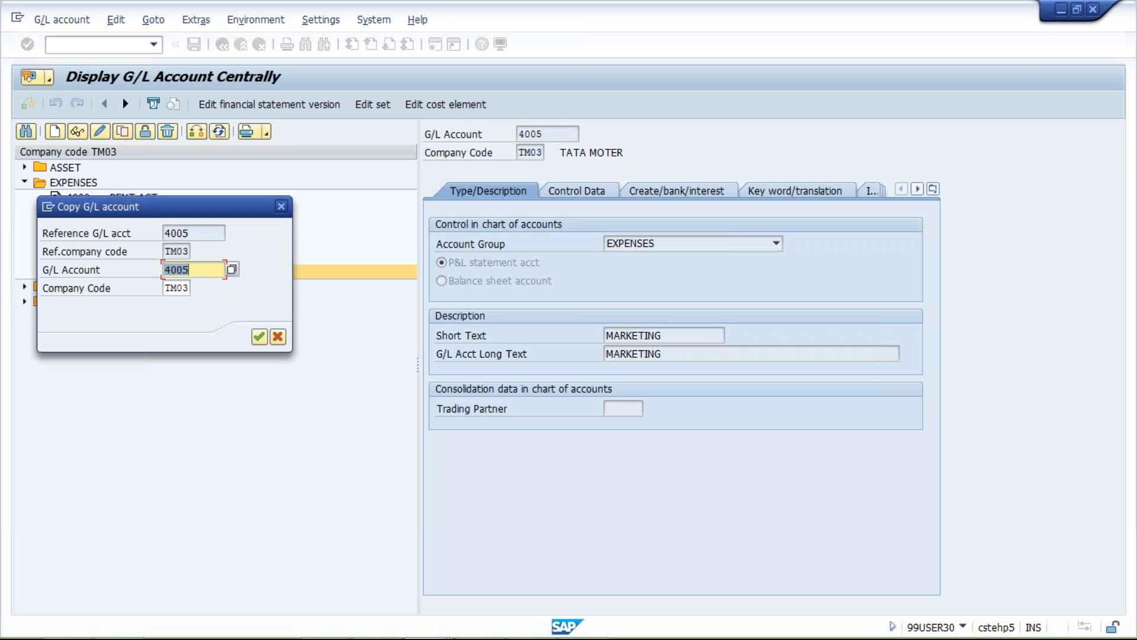
{"action": "type", "text": "4006"}
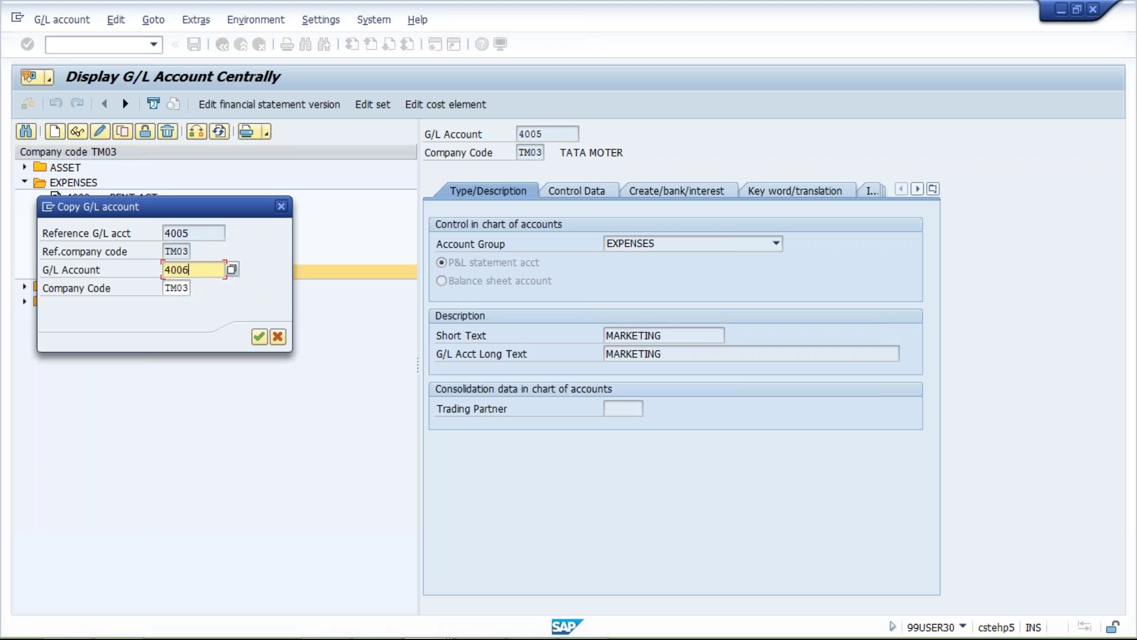
{"action": "key", "text": "Return"}
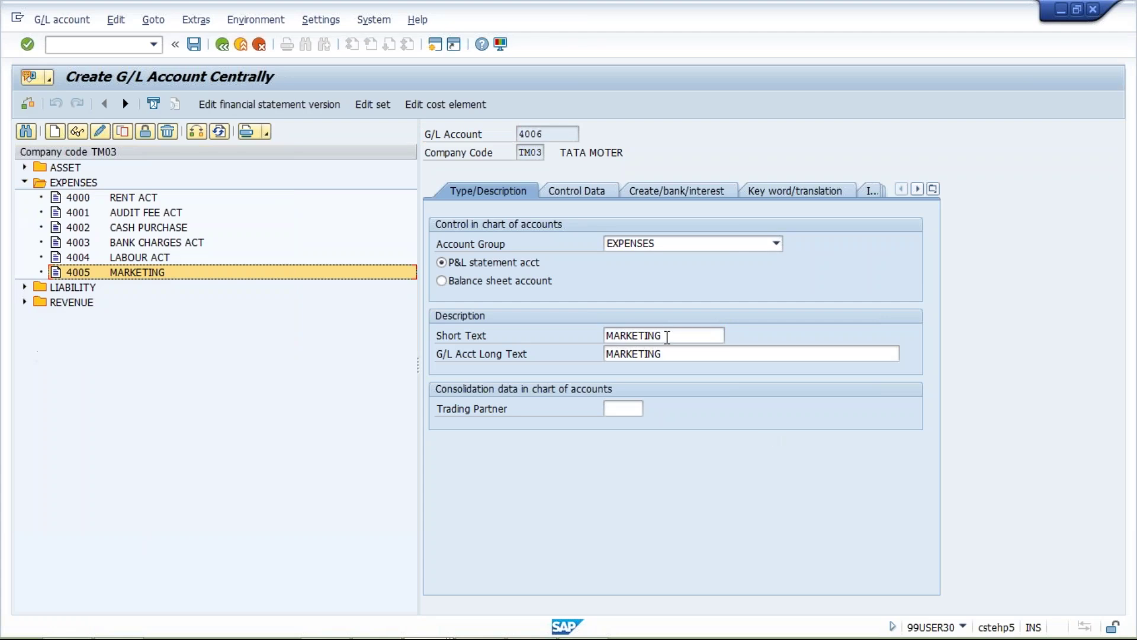
- Set the short text and long text of G/L account 4006 to "ADVERTISEMENT" and save the account
{"action": "left_click", "coordinate": [671, 336]}
{"action": "double_click", "coordinate": [671, 336]}
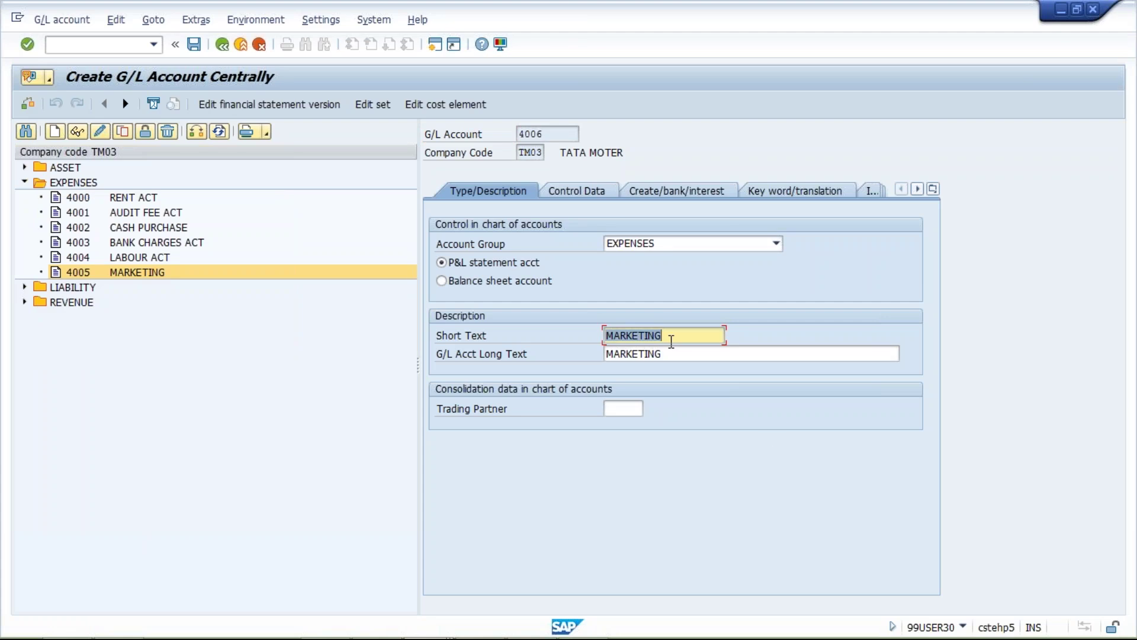
{"action": "type", "text": "ADVERTISEMENT"}
{"action": "key", "text": "Tab"}
{"action": "type", "text": "ADVERTISEMENT"}
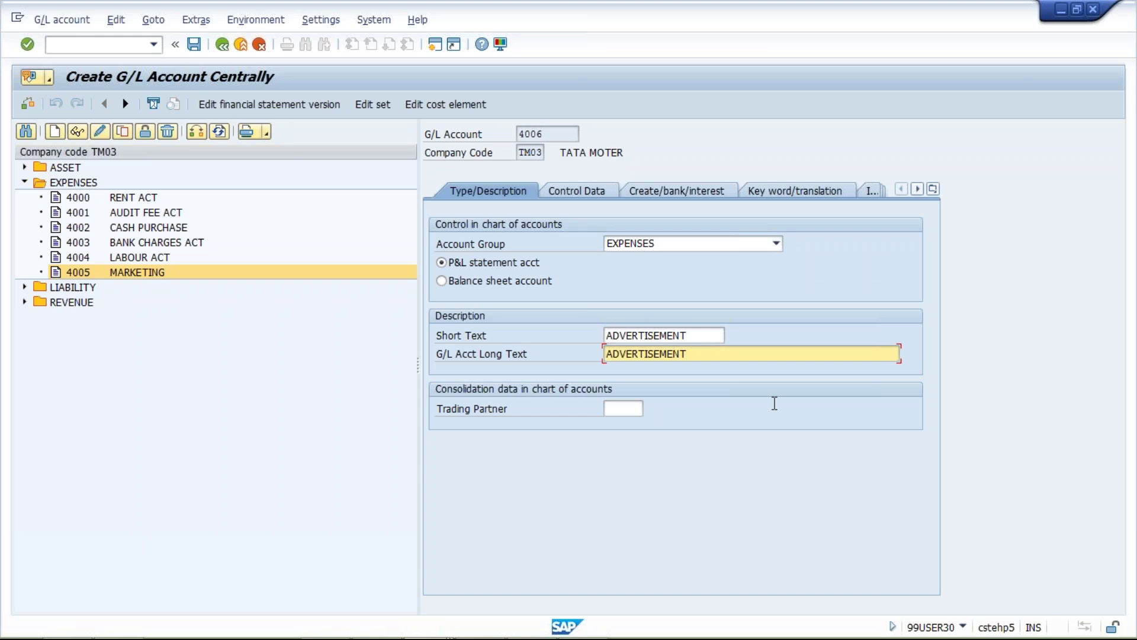
{"action": "key", "text": "ctrl+s"}
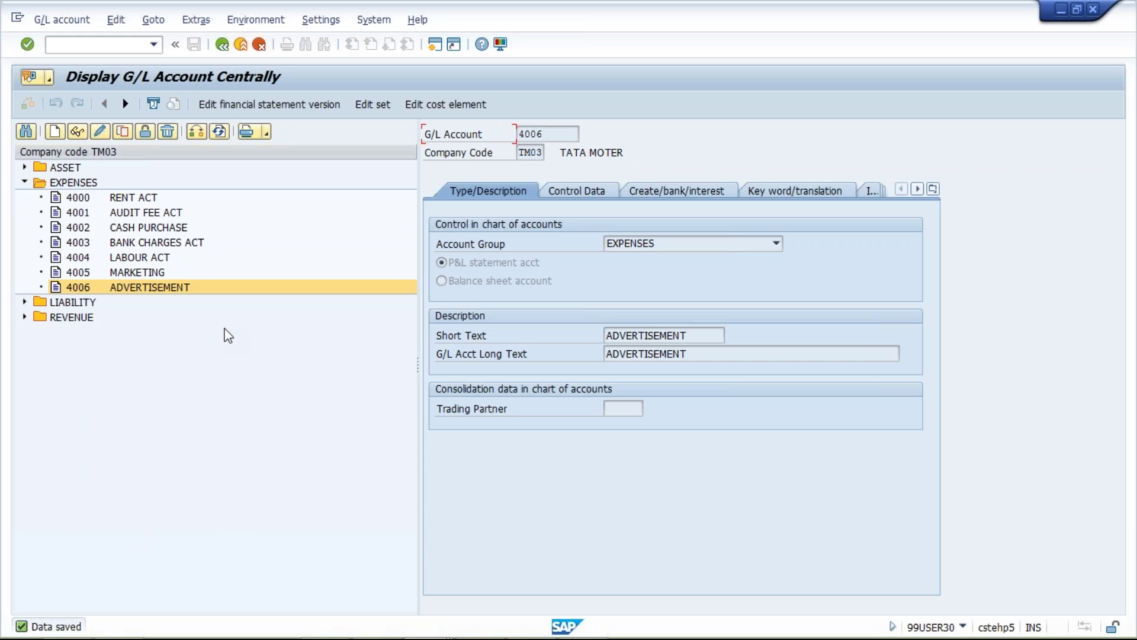
{"action": "left_click", "coordinate": [137, 258]}
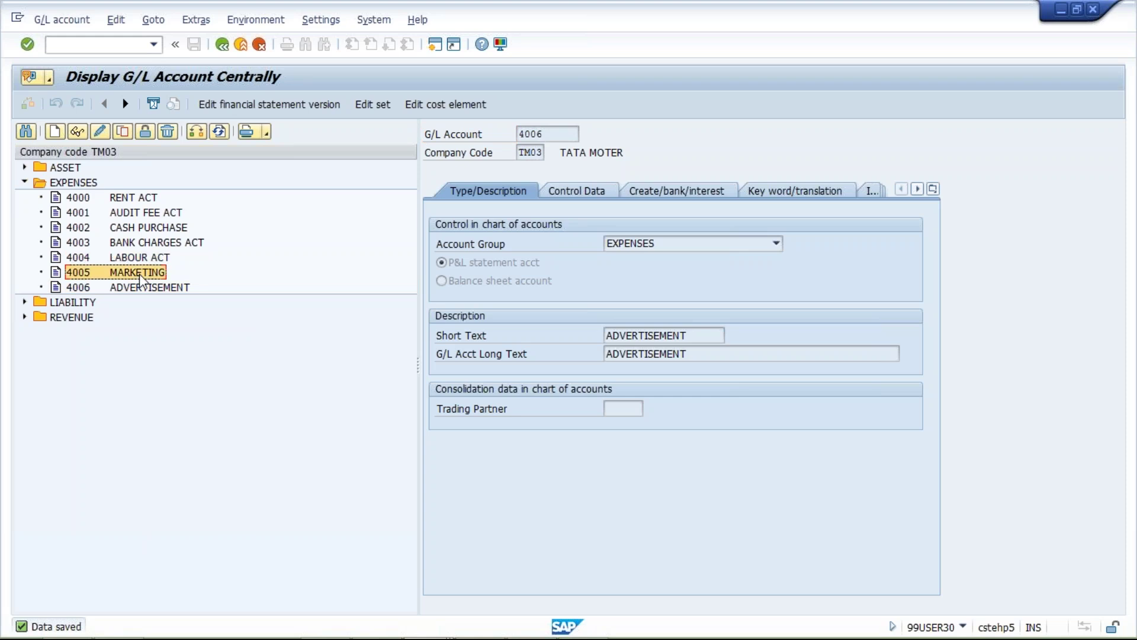
{"action": "left_click", "coordinate": [152, 287]}
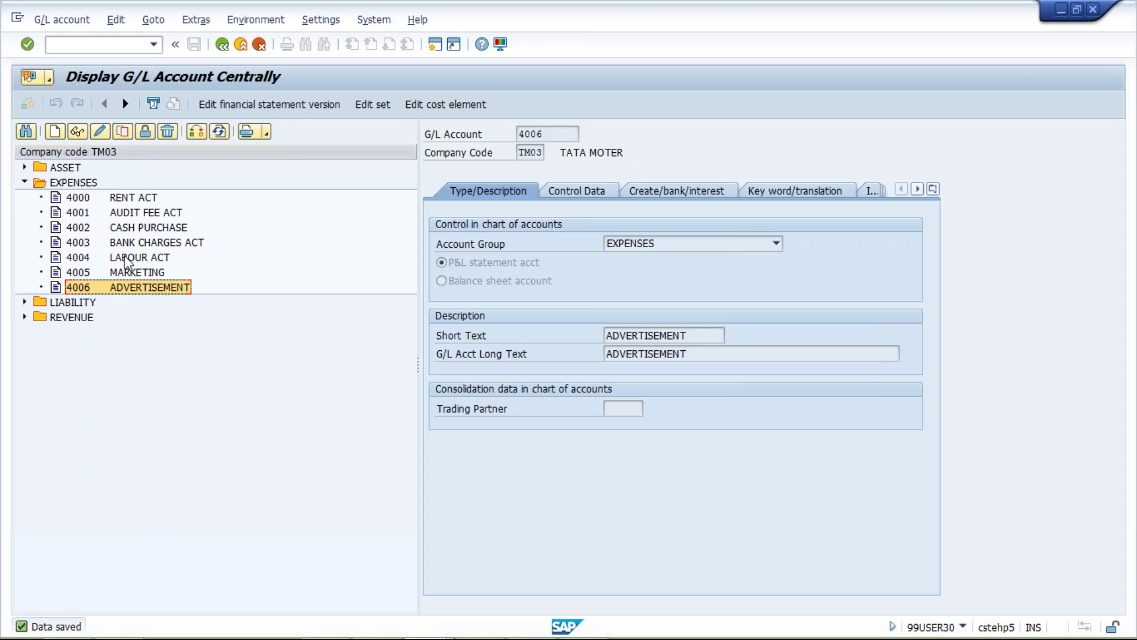
{"action": "left_click", "coordinate": [125, 258]}
{"action": "left_click", "coordinate": [123, 273]}
{"action": "left_click", "coordinate": [131, 288]}
{"action": "left_click", "coordinate": [125, 258]}
{"action": "left_click", "coordinate": [132, 272]}
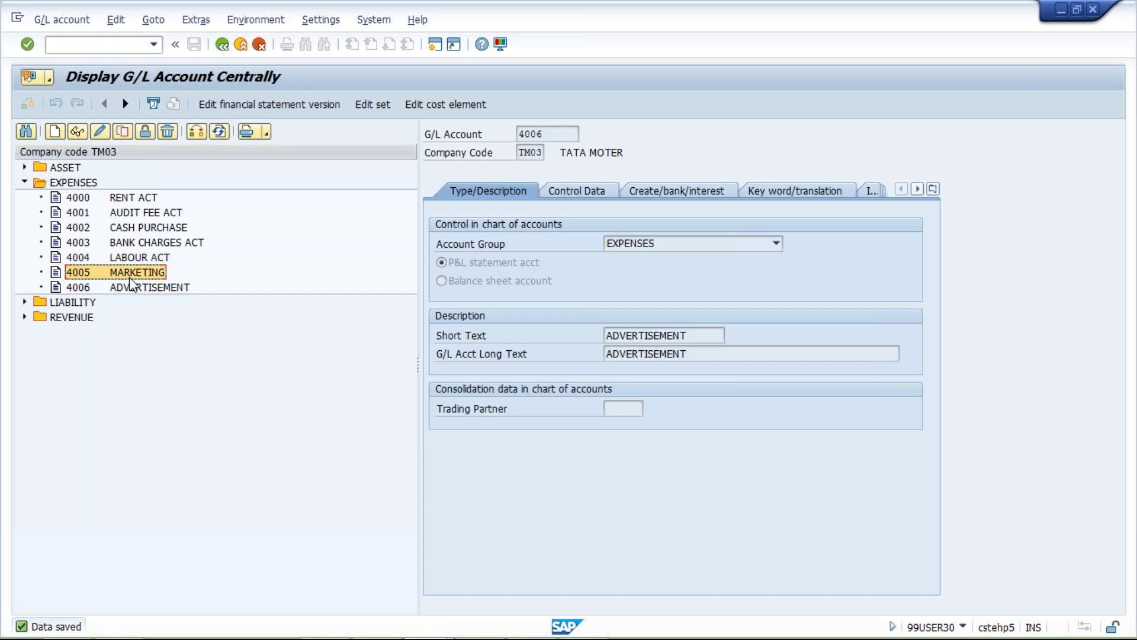
{"action": "left_click", "coordinate": [139, 288]}
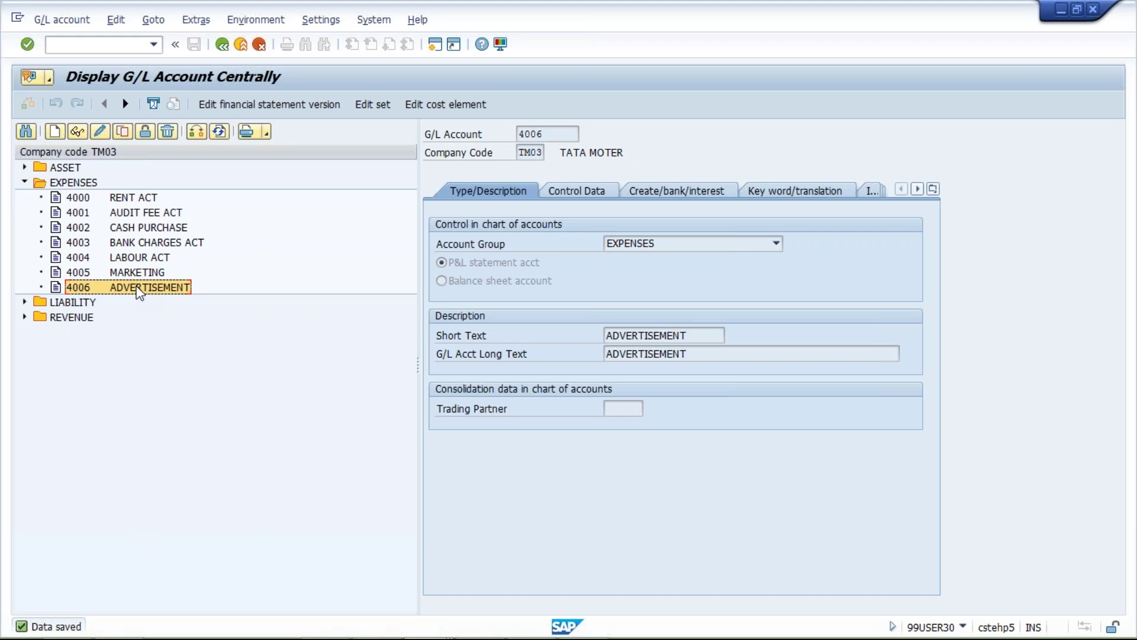
{"action": "left_click", "coordinate": [134, 258]}
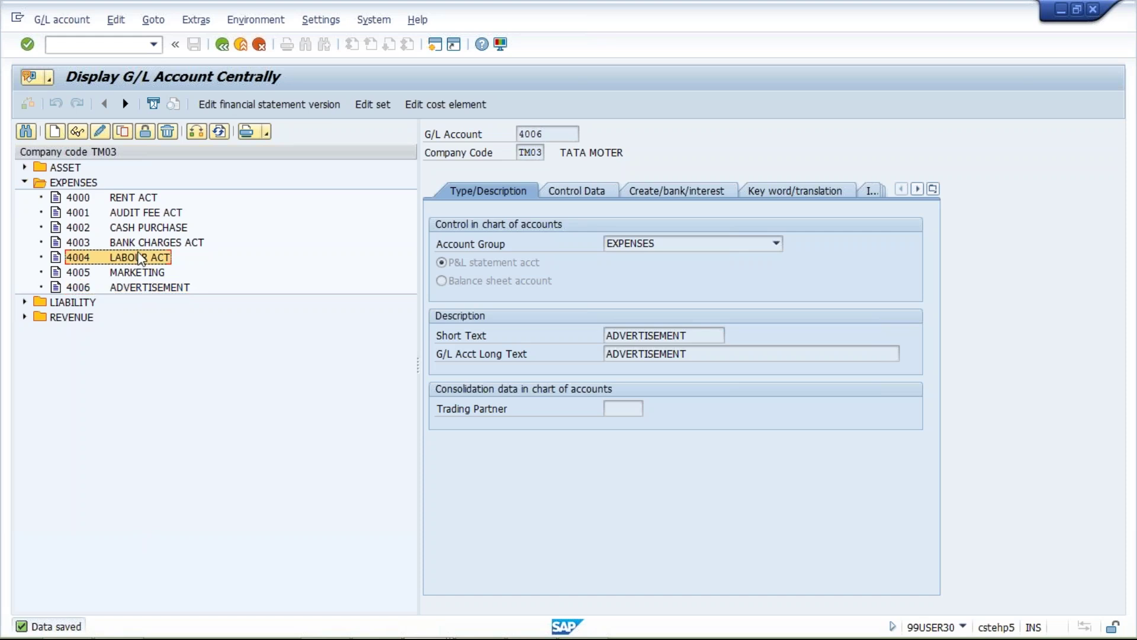
- Create and save a cost element for G/L account 4006 ADVERTISEMENT with cost element category 1
{"action": "left_click", "coordinate": [451, 105]}
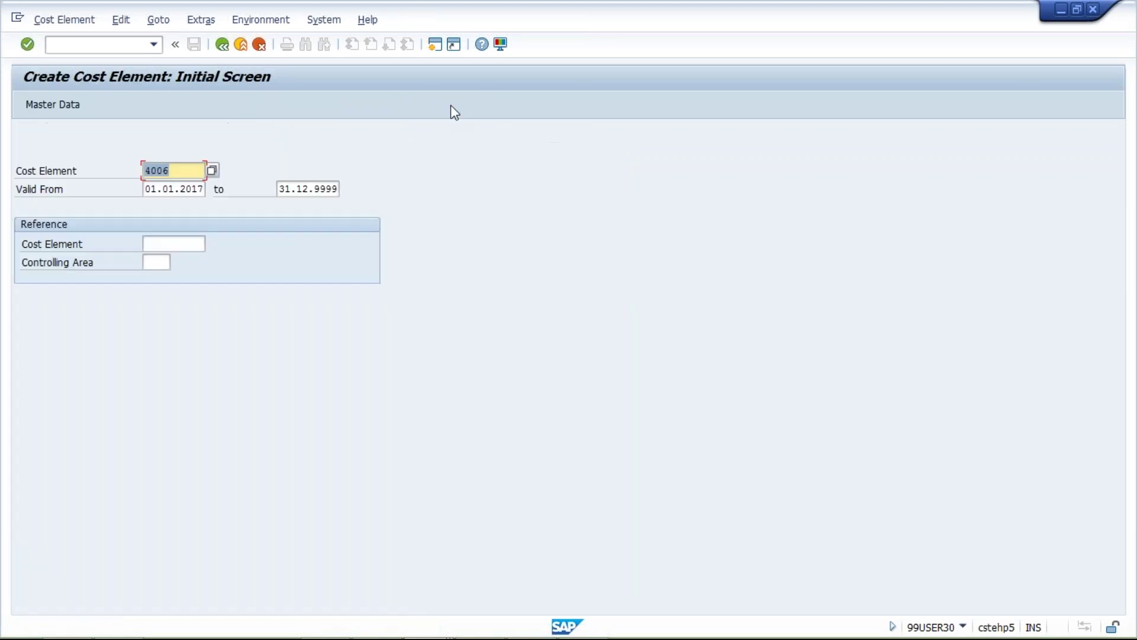
{"action": "key", "text": "Return"}
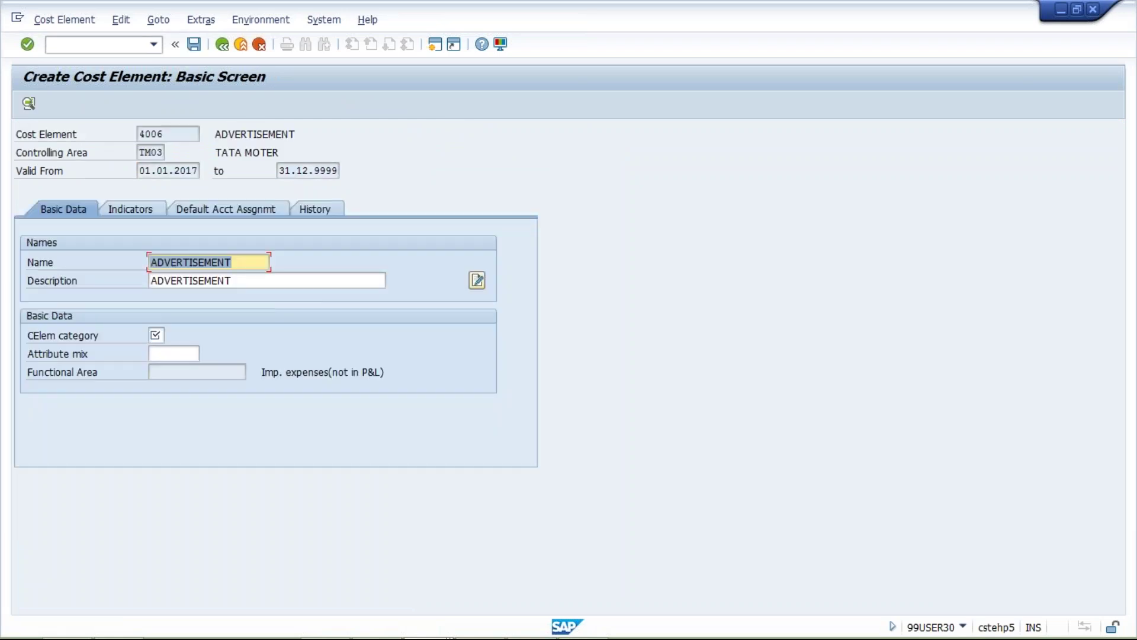
{"action": "left_click", "coordinate": [157, 336]}
{"action": "left_click", "coordinate": [155, 351]}
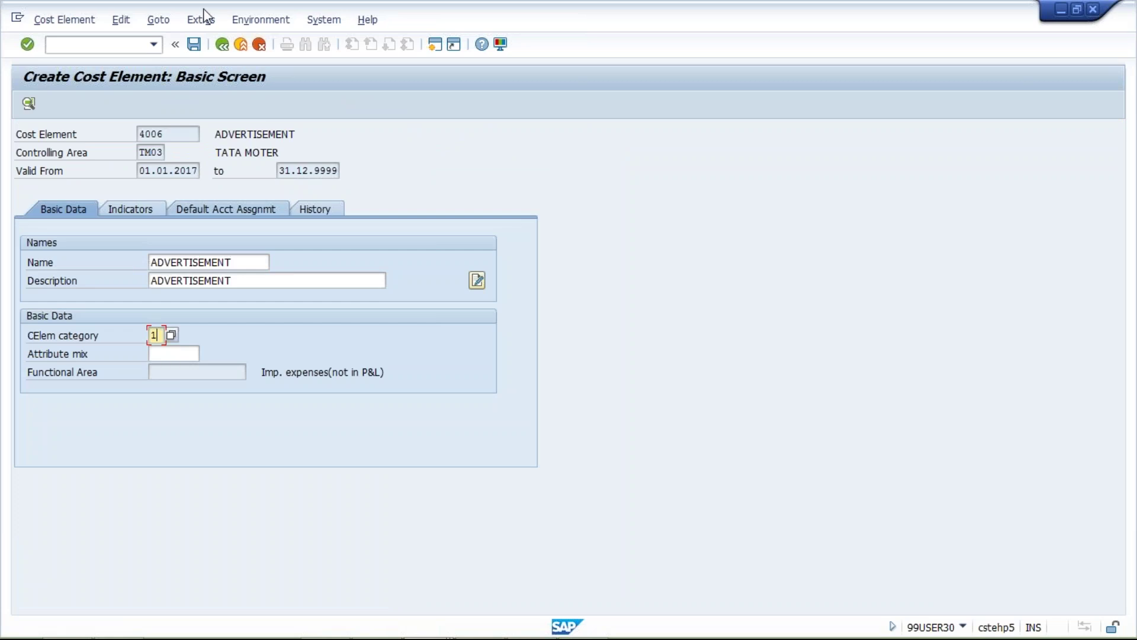
{"action": "left_click", "coordinate": [194, 44]}
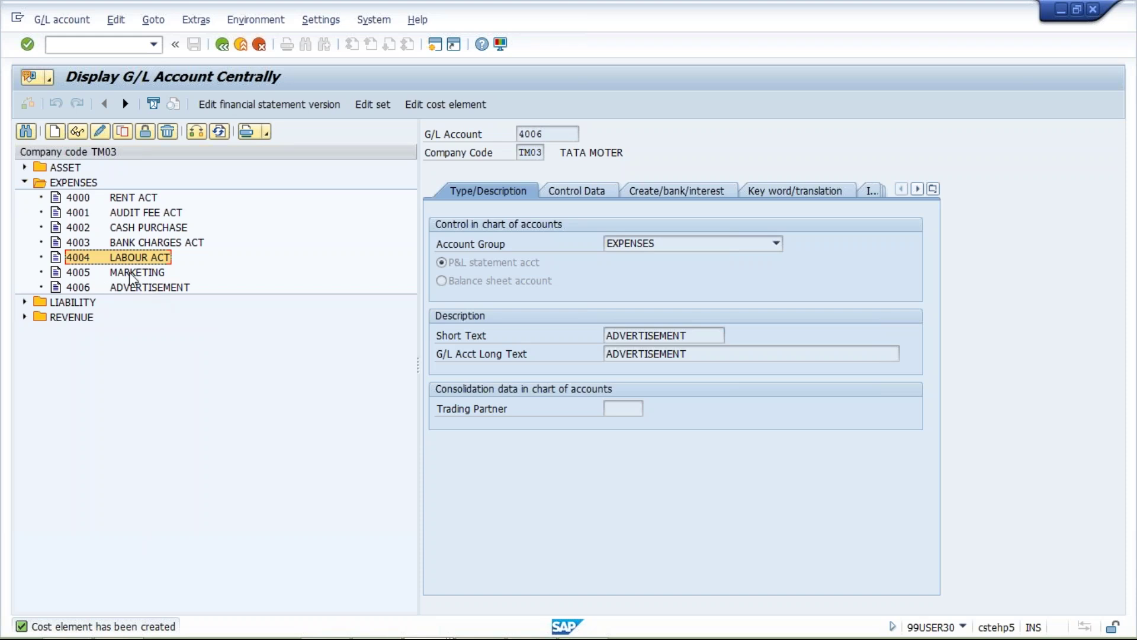
- Display G/L account 4004 LABOUR ACT and create and save its cost element, using the same category as for 4006
{"action": "left_click", "coordinate": [123, 131]}
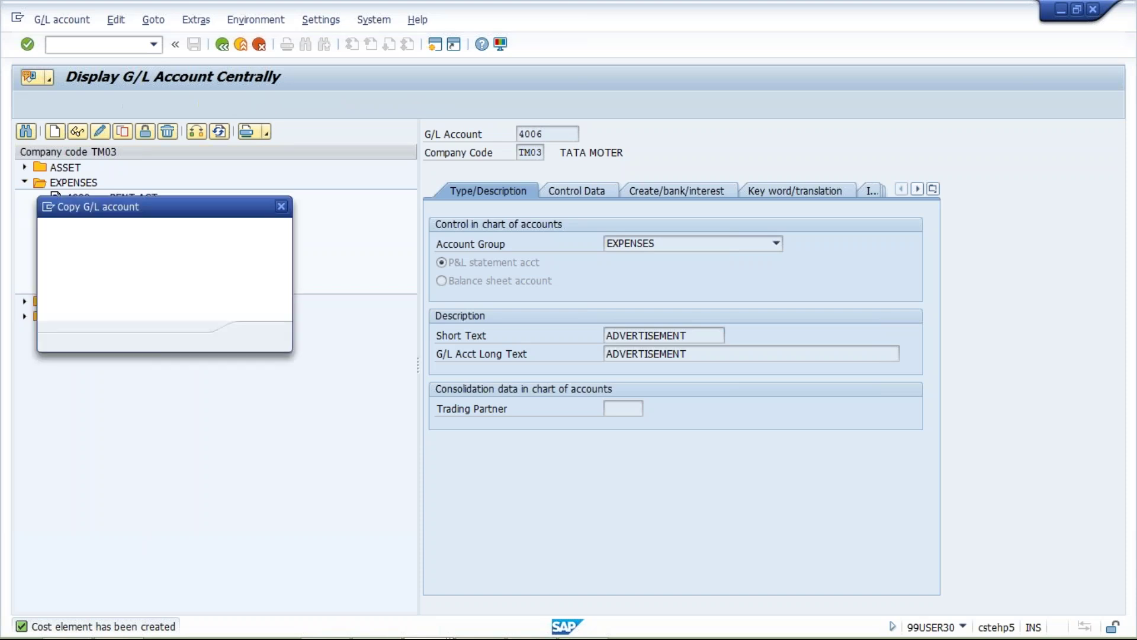
{"action": "left_click", "coordinate": [277, 338]}
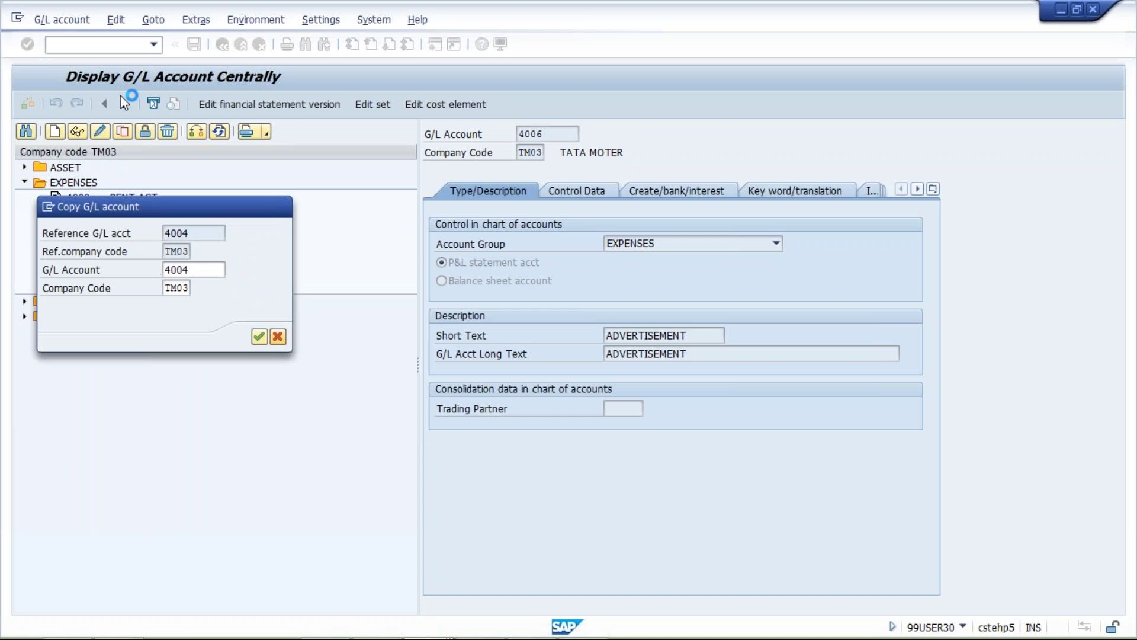
{"action": "double_click", "coordinate": [127, 259]}
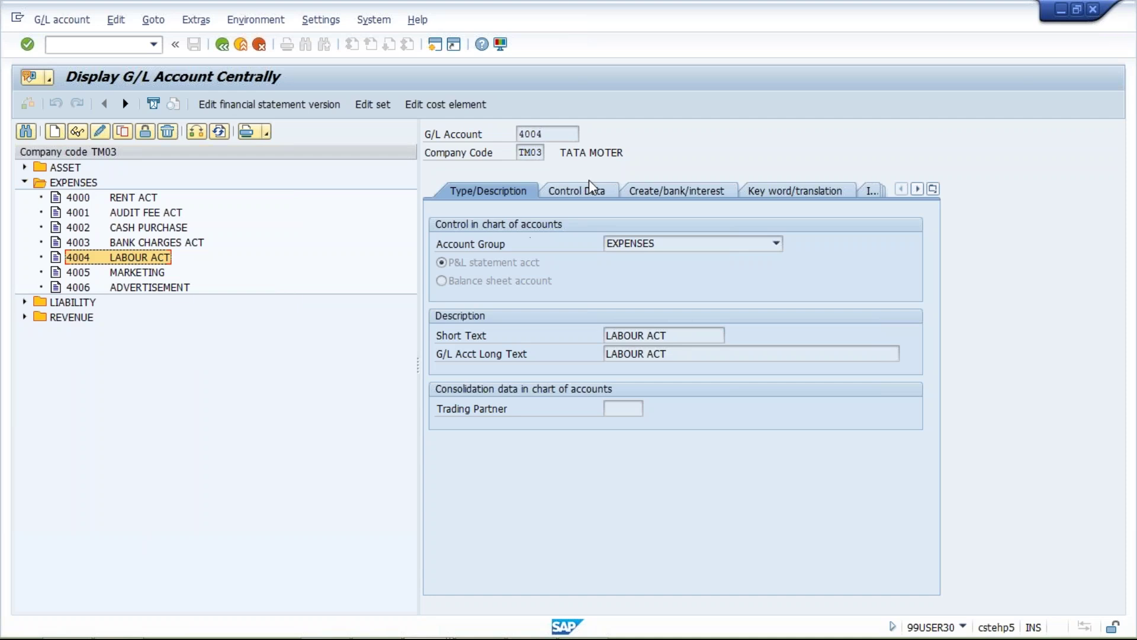
{"action": "left_click", "coordinate": [437, 105]}
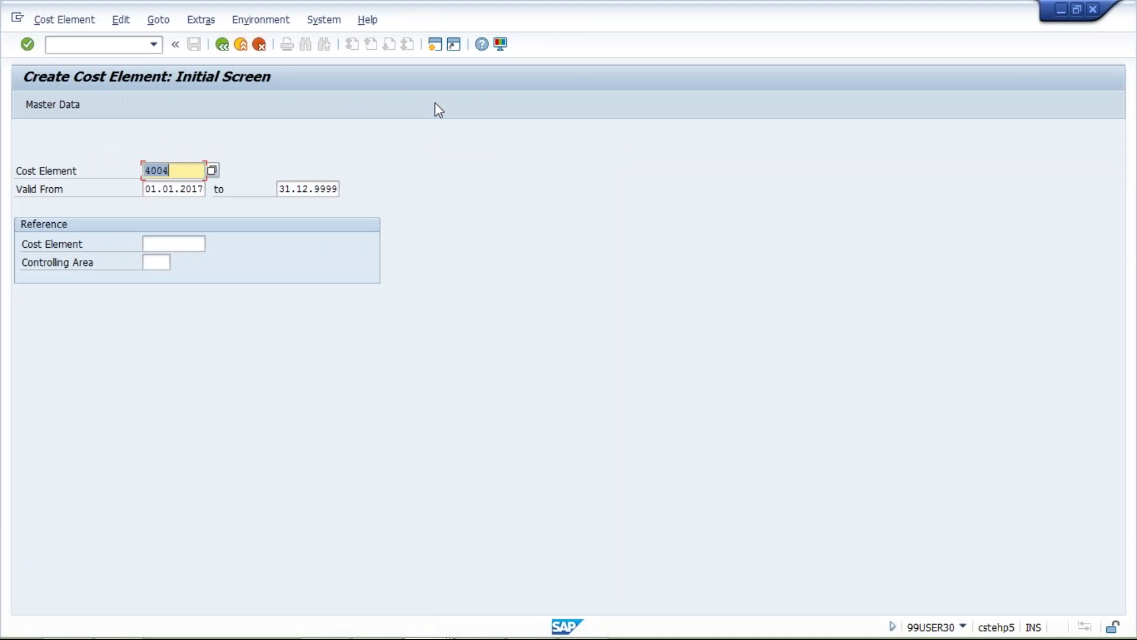
{"action": "key", "text": "Return"}
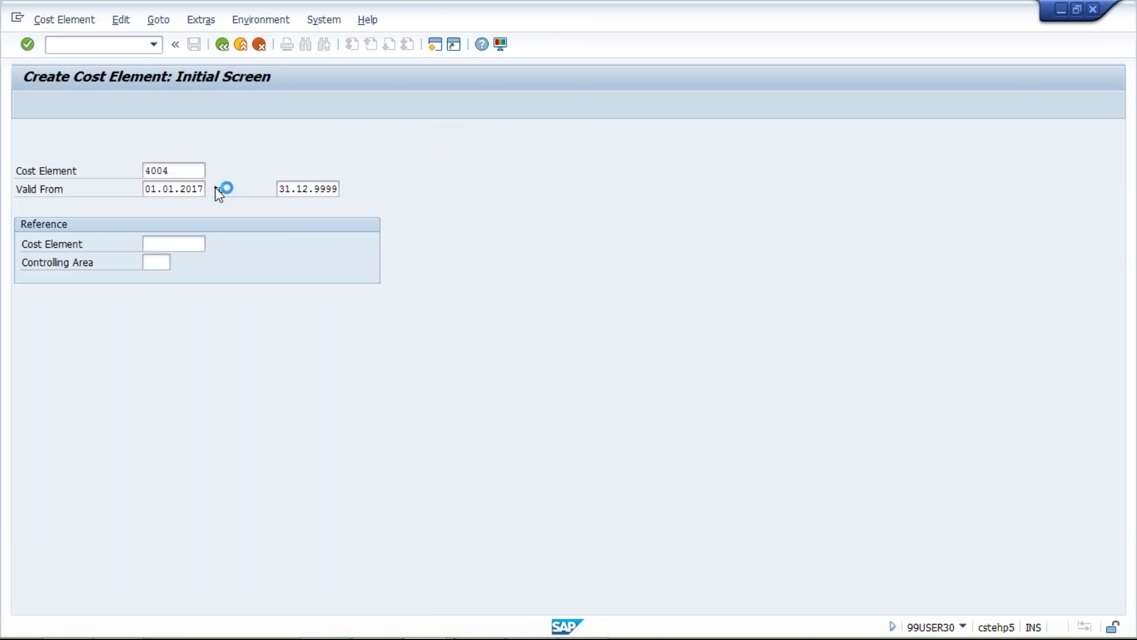
{"action": "left_click", "coordinate": [164, 337]}
{"action": "left_click", "coordinate": [156, 348]}
{"action": "left_click", "coordinate": [191, 49]}
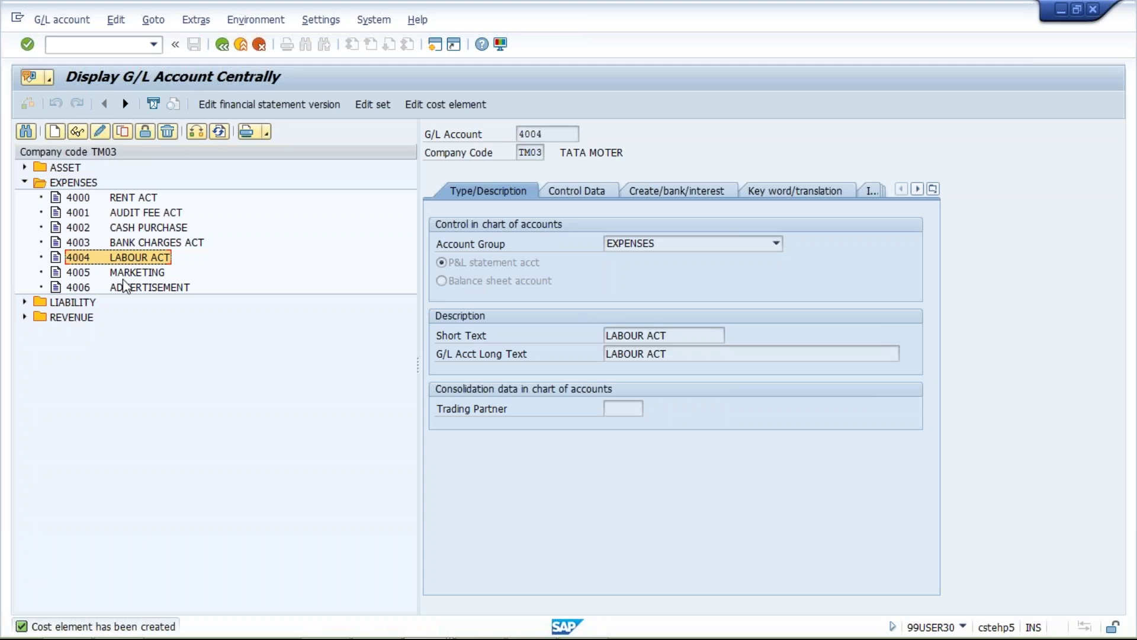
- Create and save a cost element for G/L account 4005 MARKETING with cost element category 1
{"action": "left_click", "coordinate": [122, 276]}
{"action": "left_click", "coordinate": [445, 105]}
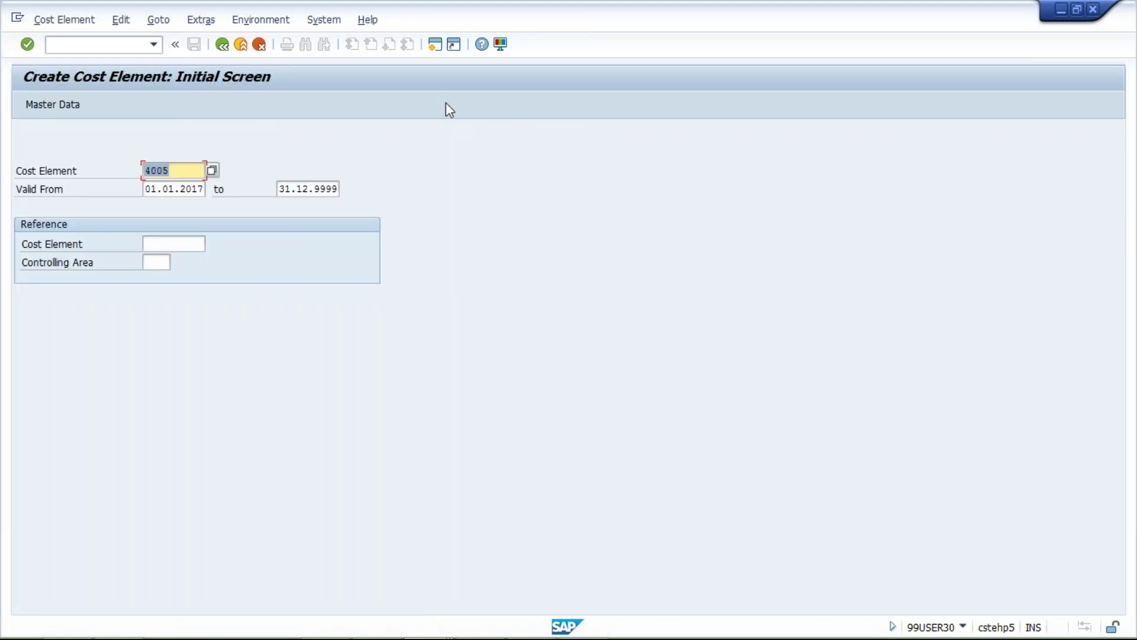
{"action": "key", "text": "Return"}
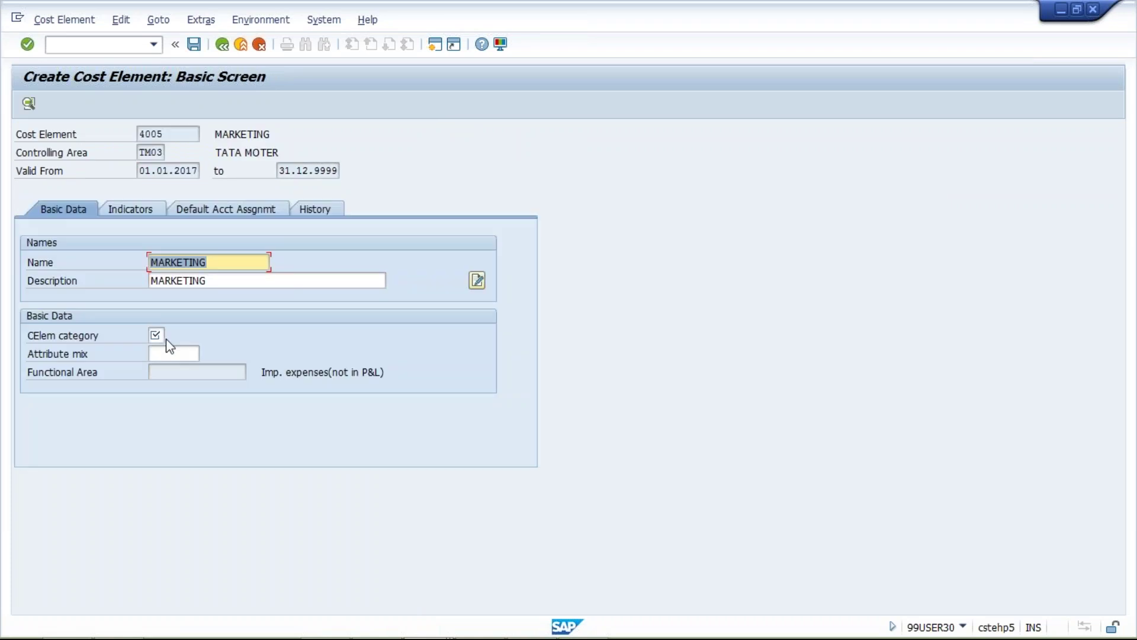
{"action": "left_click", "coordinate": [157, 336]}
{"action": "left_click", "coordinate": [161, 353]}
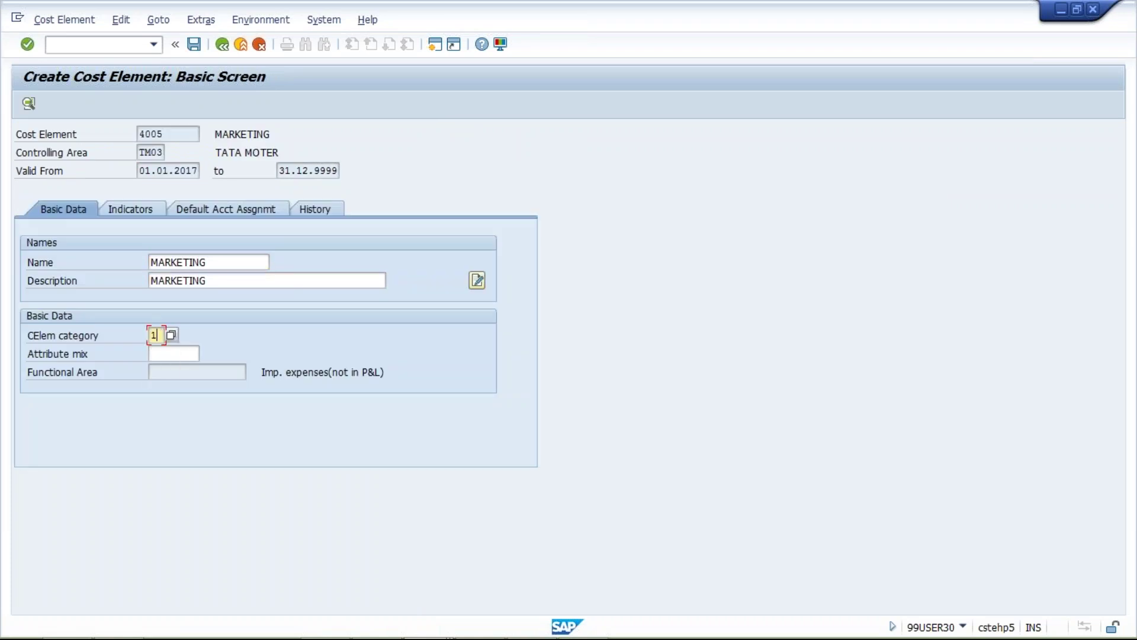
{"action": "left_click", "coordinate": [194, 44]}
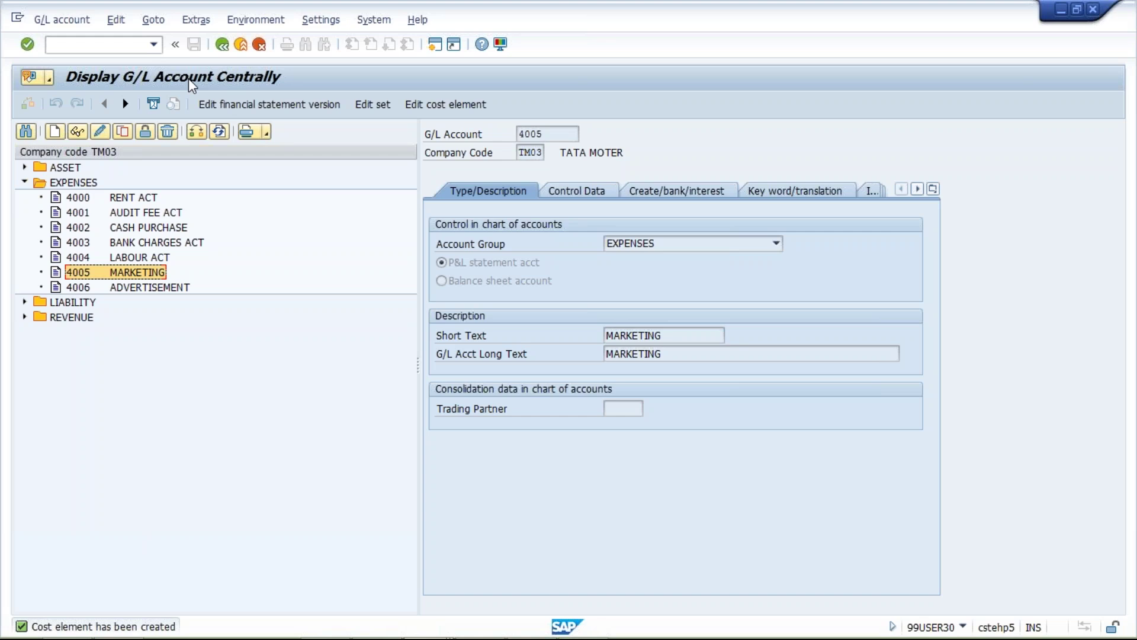
{"action": "left_click", "coordinate": [134, 290]}
{"action": "left_click", "coordinate": [130, 272]}
{"action": "left_click", "coordinate": [129, 260]}
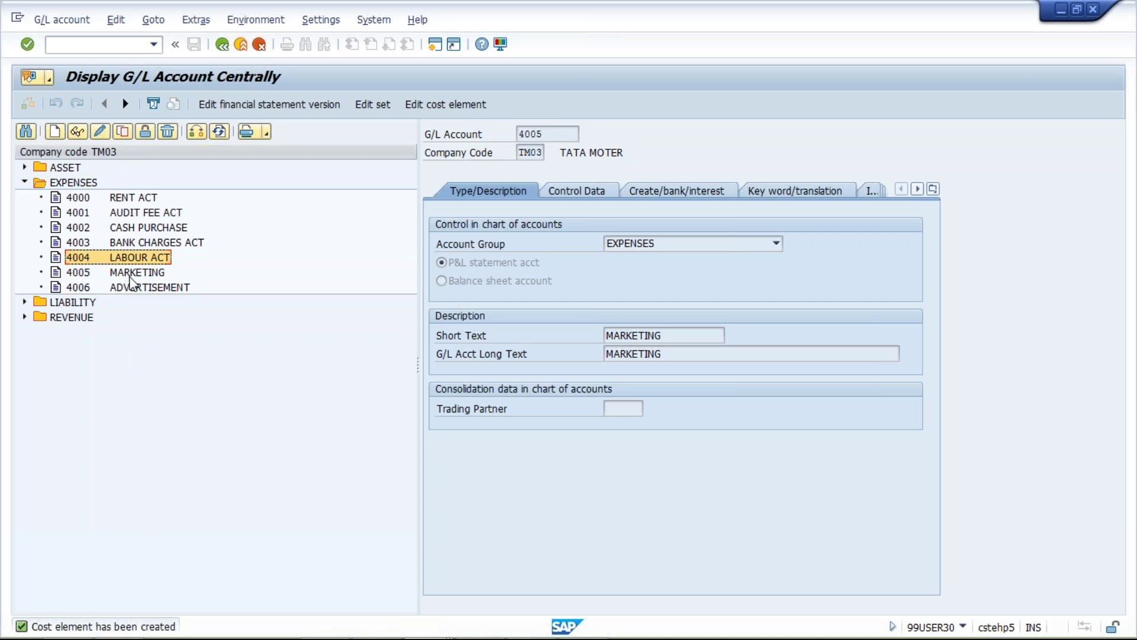
{"action": "left_click", "coordinate": [133, 275]}
{"action": "left_click", "coordinate": [135, 288]}
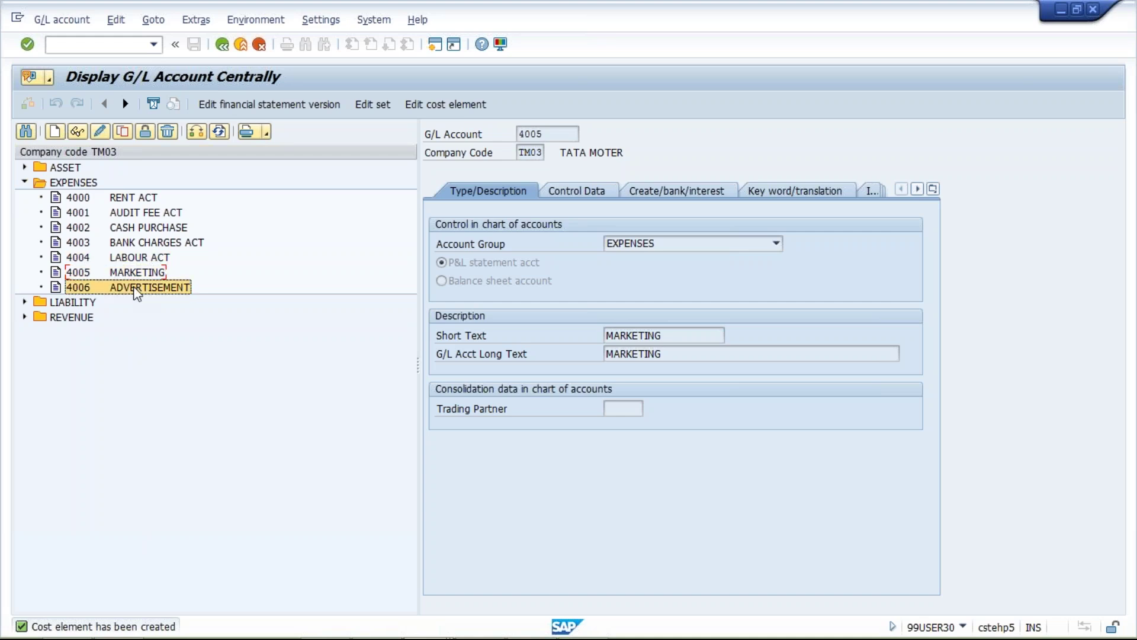
{"action": "left_click", "coordinate": [126, 258]}
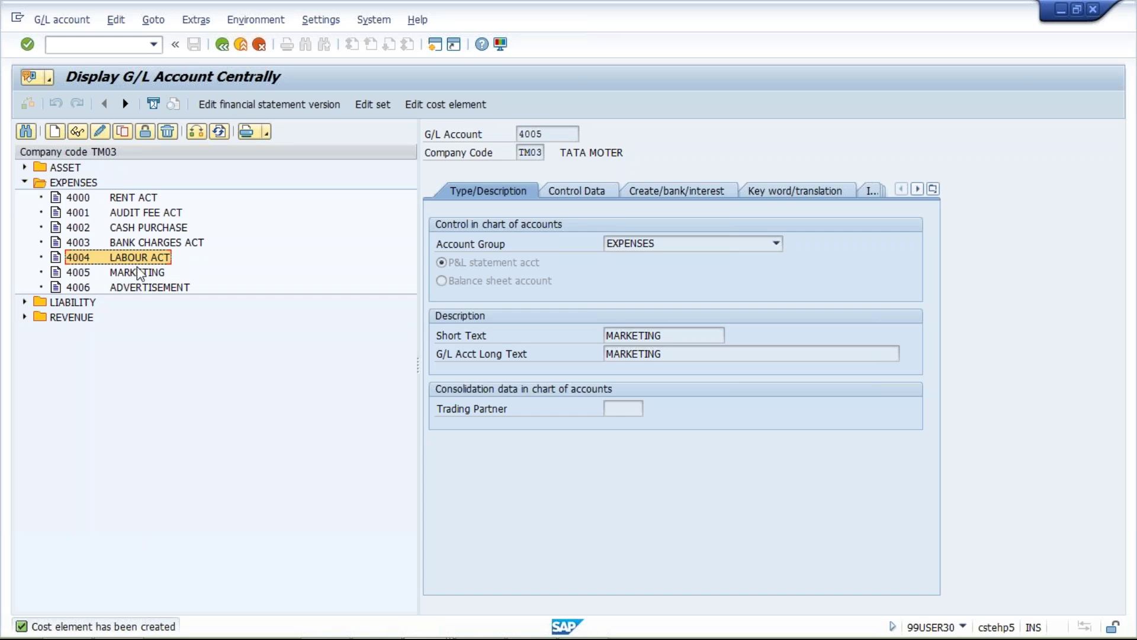
{"action": "left_click", "coordinate": [139, 273]}
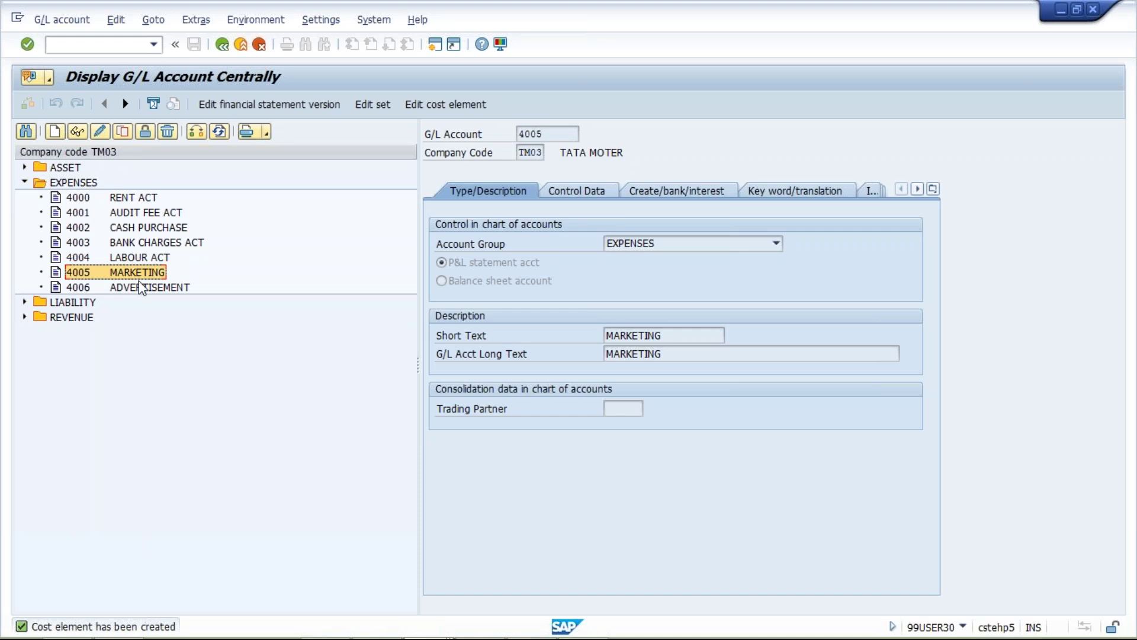
{"action": "left_click", "coordinate": [136, 259]}
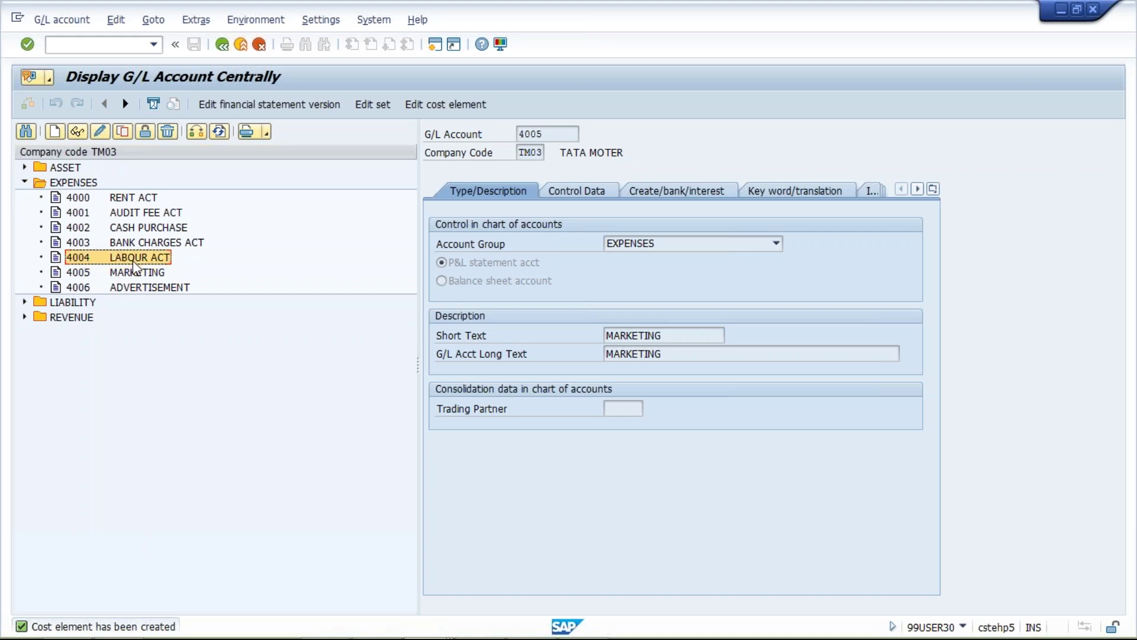
{"action": "left_click", "coordinate": [138, 276]}
{"action": "left_click", "coordinate": [142, 288]}
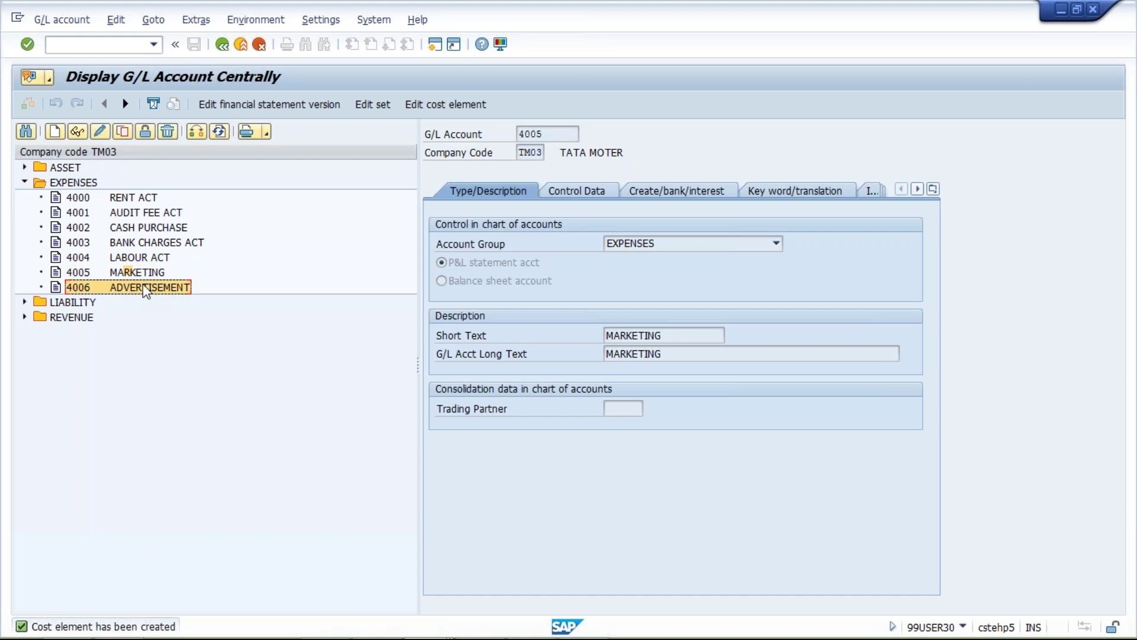
{"action": "left_click", "coordinate": [132, 270]}
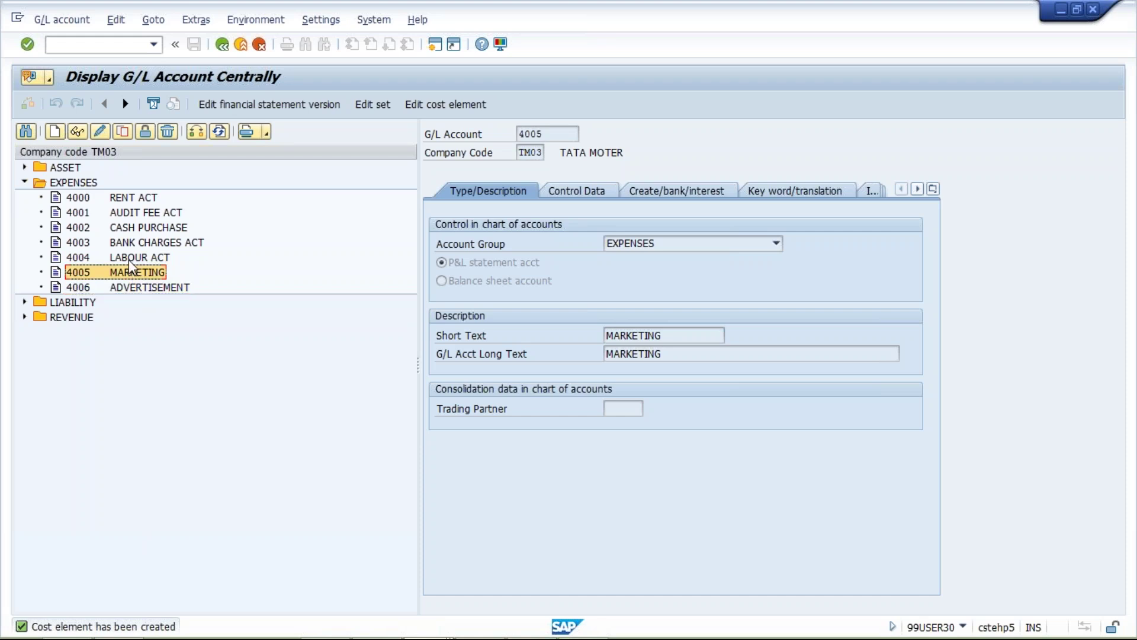
{"action": "left_click", "coordinate": [129, 261]}
{"action": "left_click", "coordinate": [132, 273]}
{"action": "left_click", "coordinate": [142, 289]}
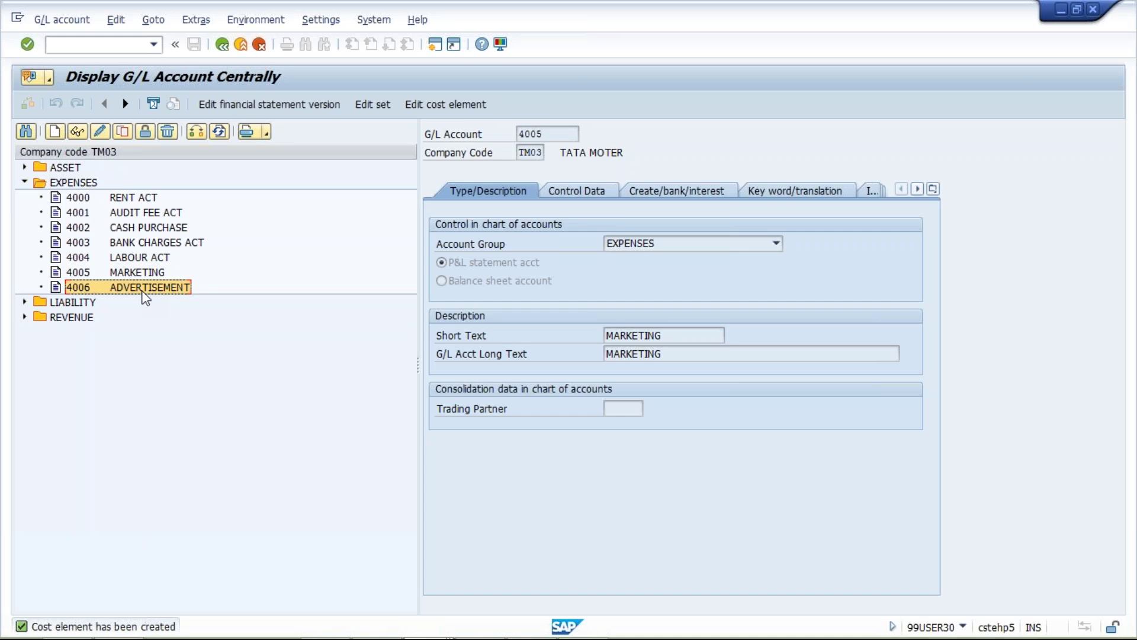
- Switch to the session displaying cost center C1000 and open G/L account document entry there
{"action": "mouse_move", "coordinate": [300, 622]}
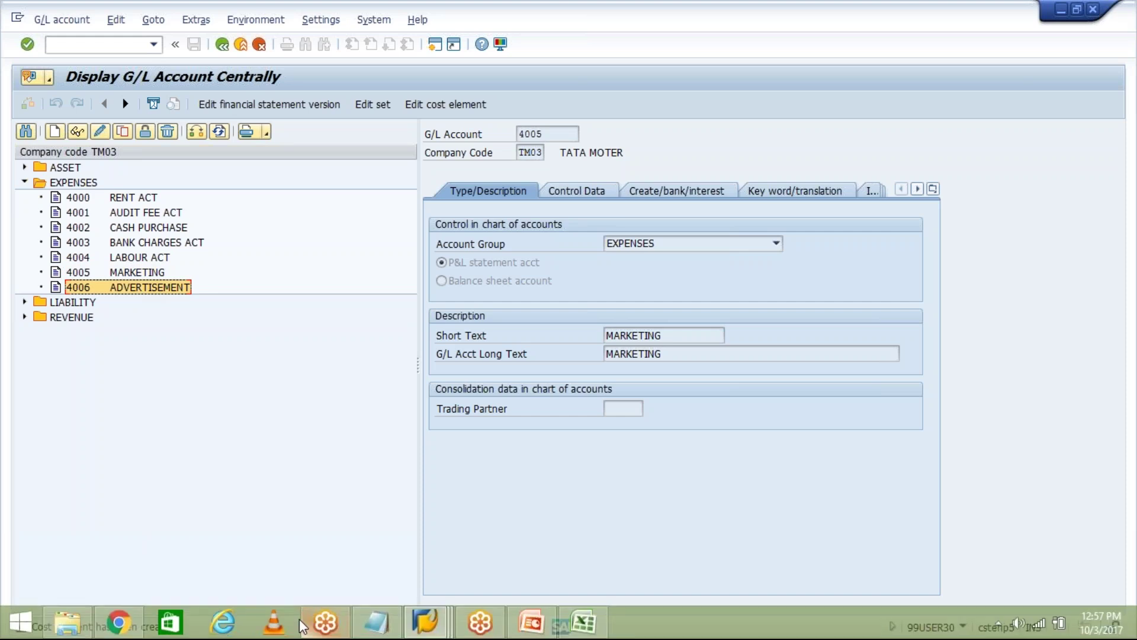
{"action": "left_click", "coordinate": [415, 628]}
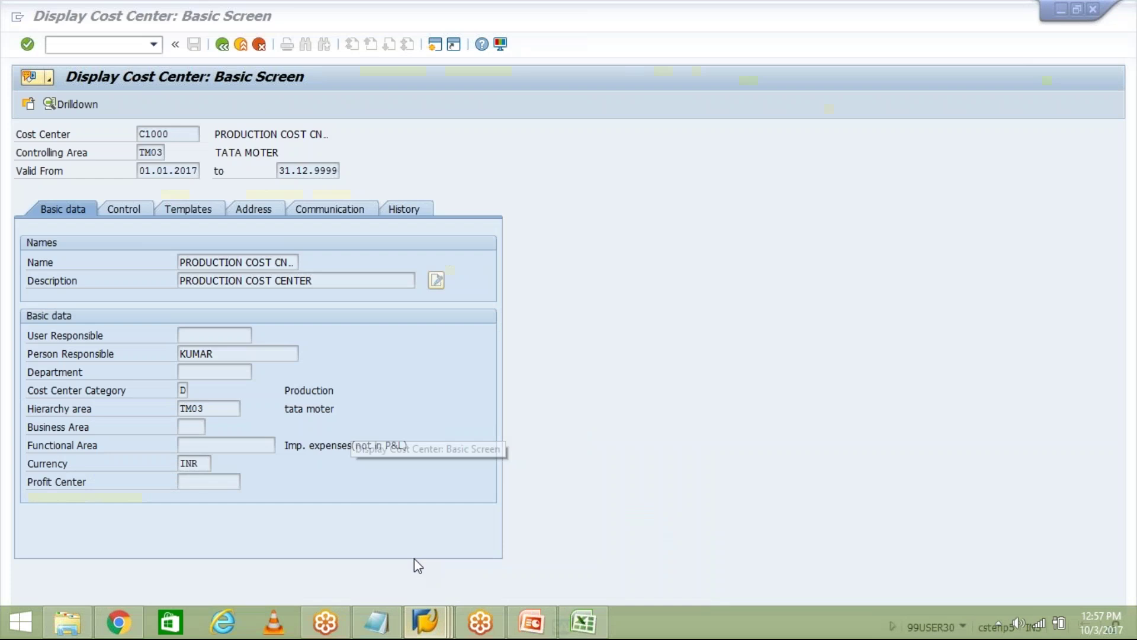
{"action": "left_click", "coordinate": [414, 558]}
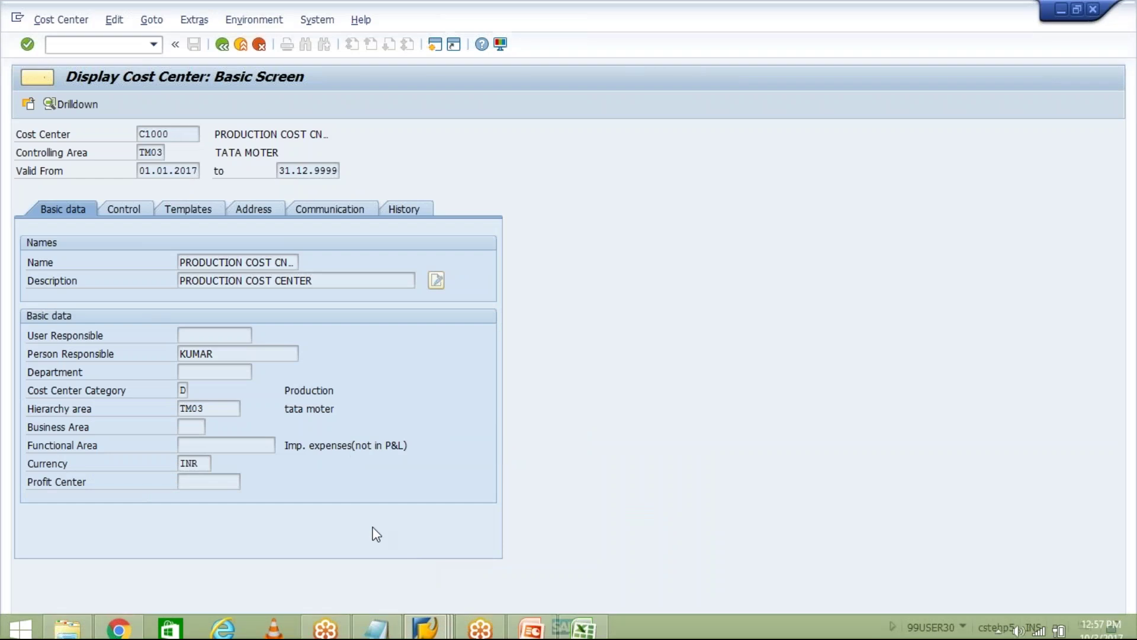
{"action": "left_click_drag", "start_coordinate": [173, 133], "coordinate": [139, 133]}
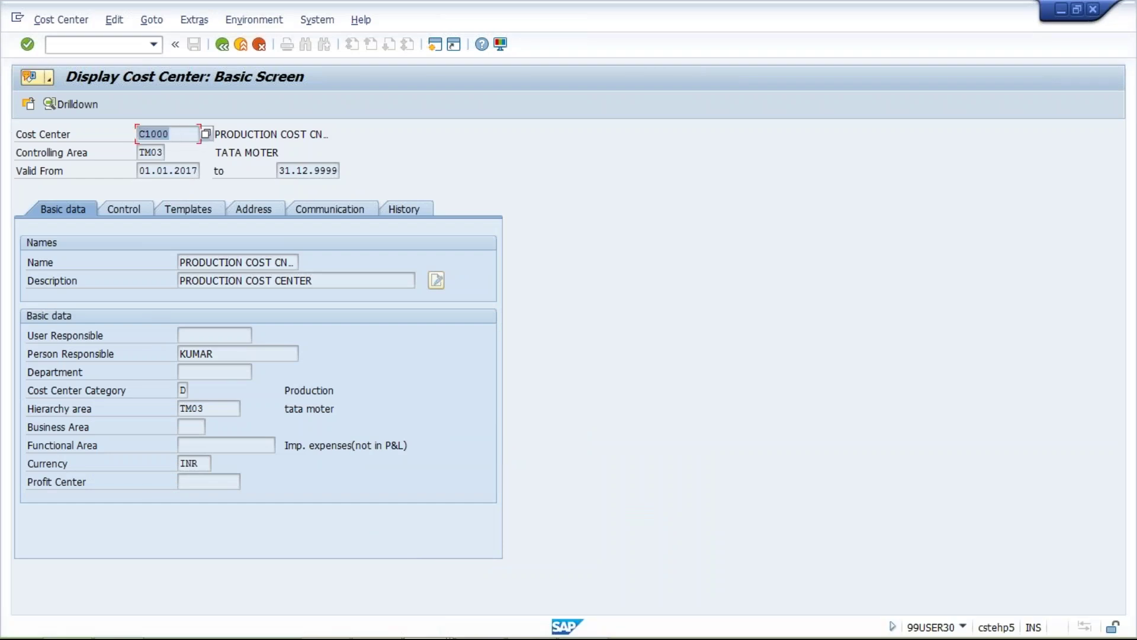
{"action": "left_click", "coordinate": [94, 45]}
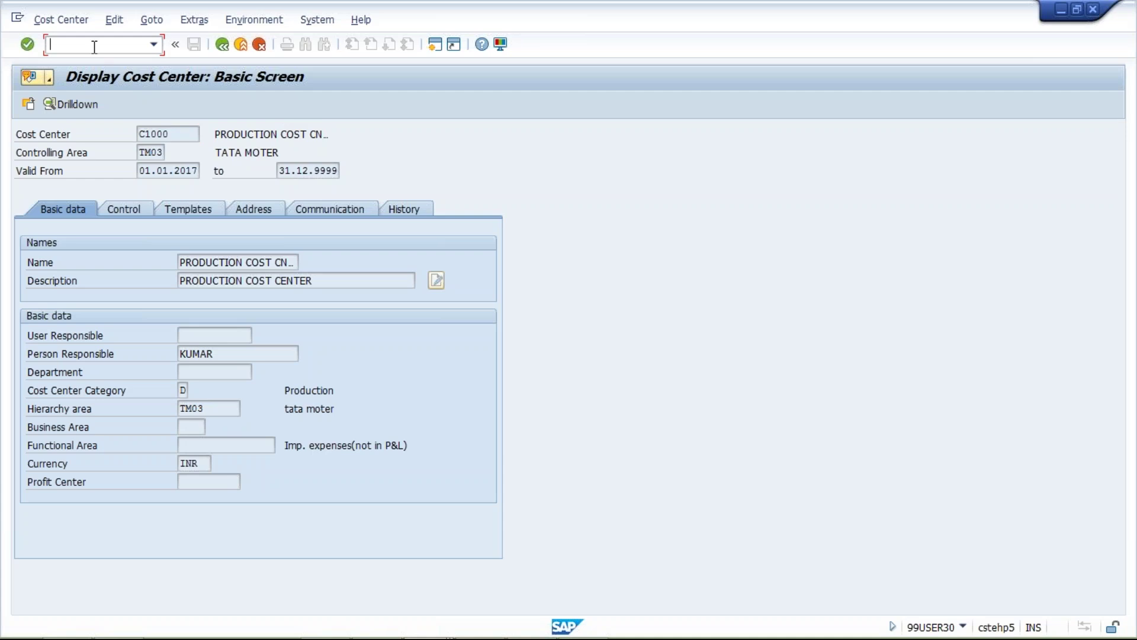
{"action": "type", "text": "/NF"}
{"action": "type", "text": "B03"}
{"action": "key", "text": "Return"}
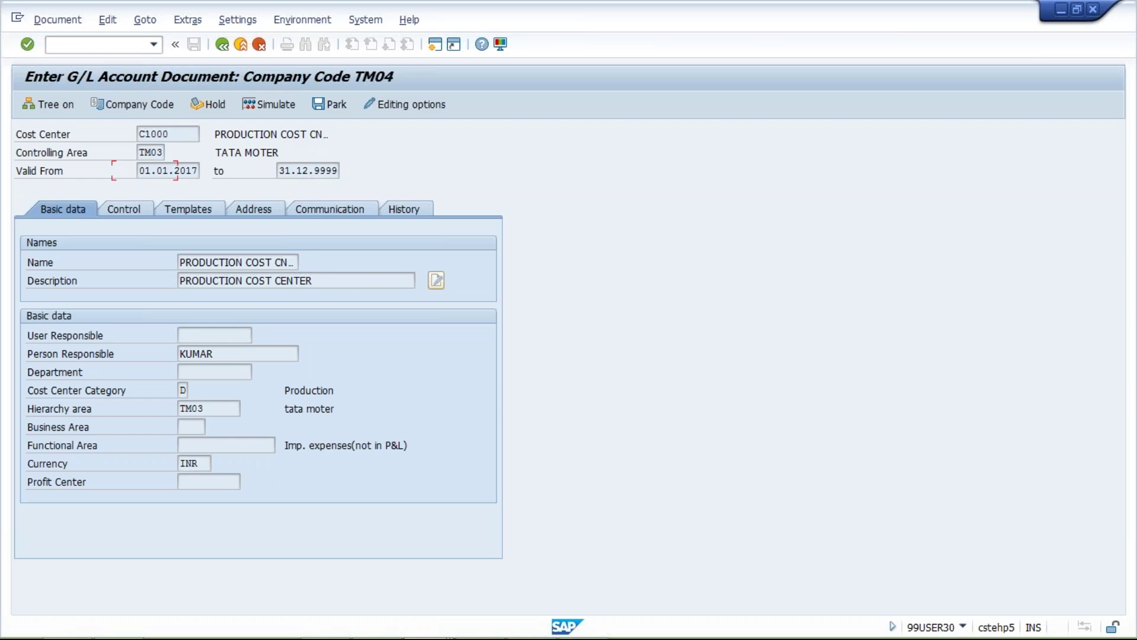
- Copy the posting date 03.10.2017 into the document date of the TM04 document
{"action": "double_click", "coordinate": [136, 190]}
{"action": "key", "text": "ctrl+c"}
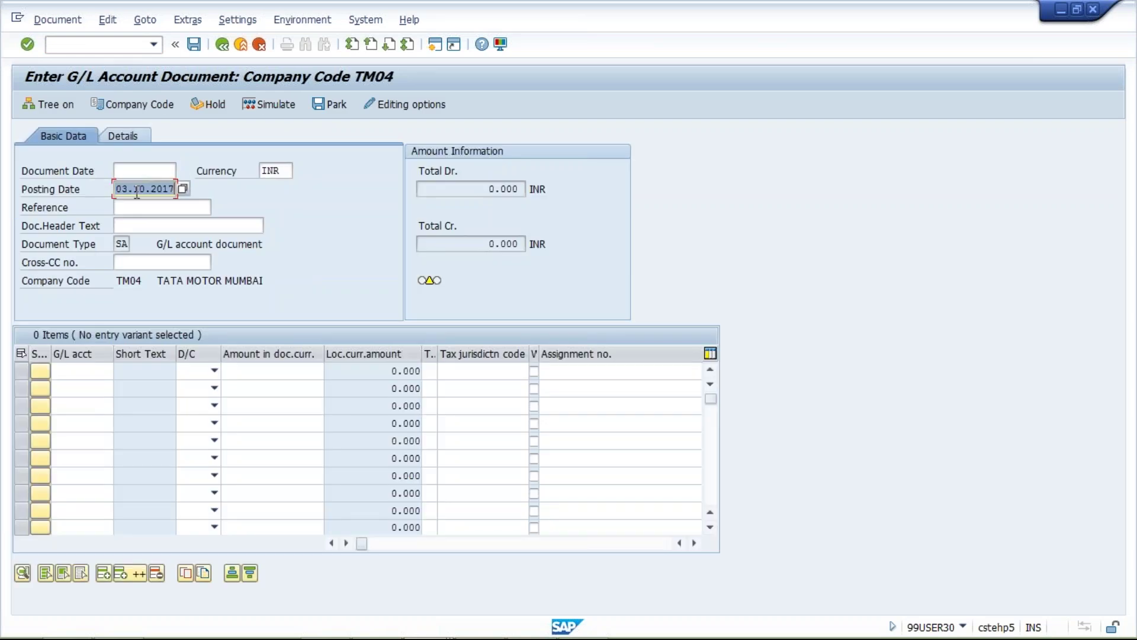
{"action": "left_click", "coordinate": [137, 171]}
{"action": "key", "text": "ctrl+v"}
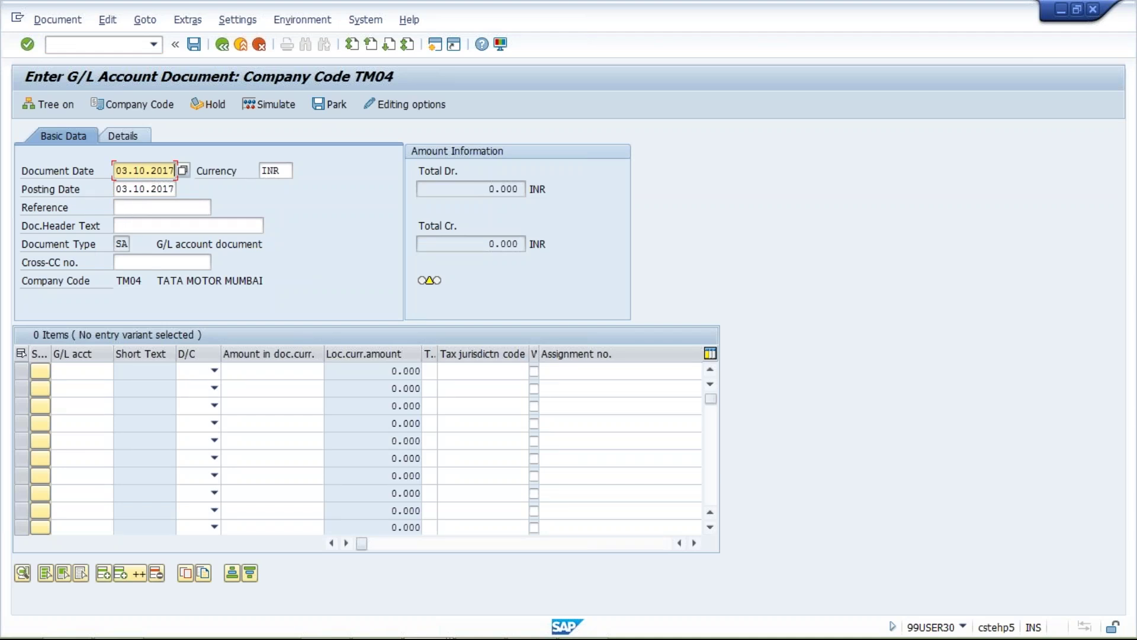
- Enter a debit of 6000 for G/L account 4004 on the first line item
{"action": "left_click", "coordinate": [82, 370]}
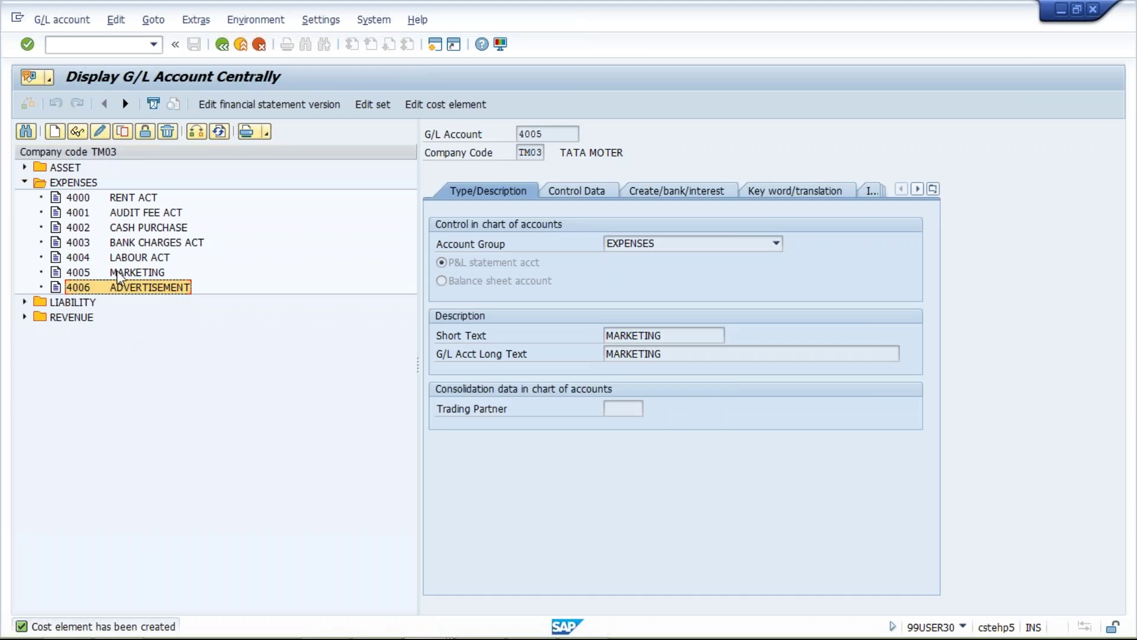
{"action": "left_click", "coordinate": [115, 257]}
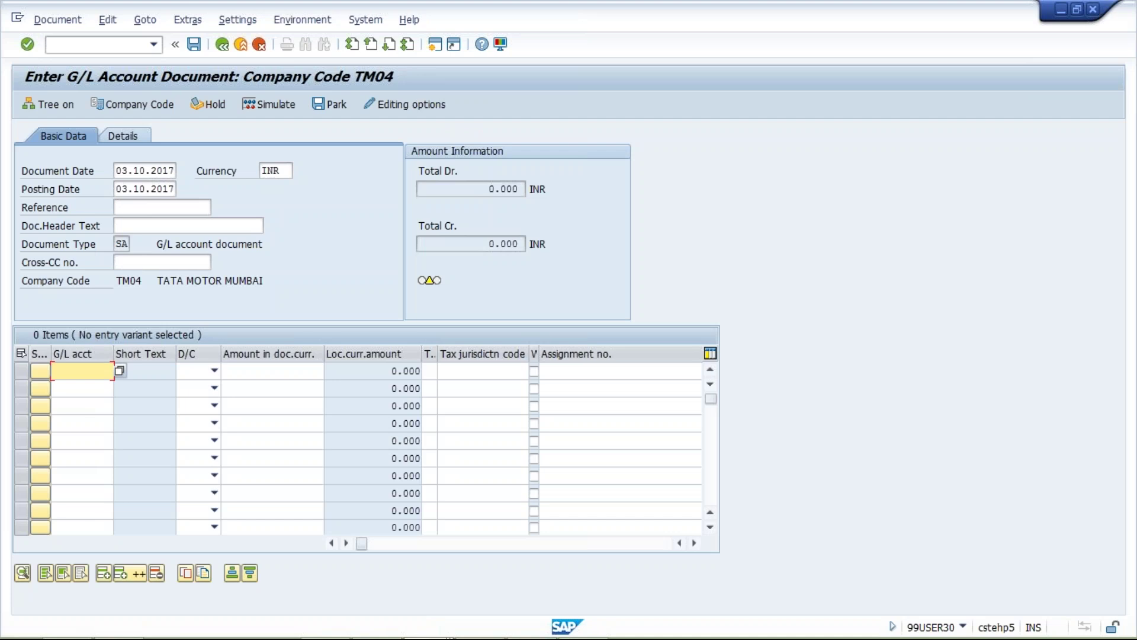
{"action": "type", "text": "4004"}
{"action": "key", "text": "Tab"}
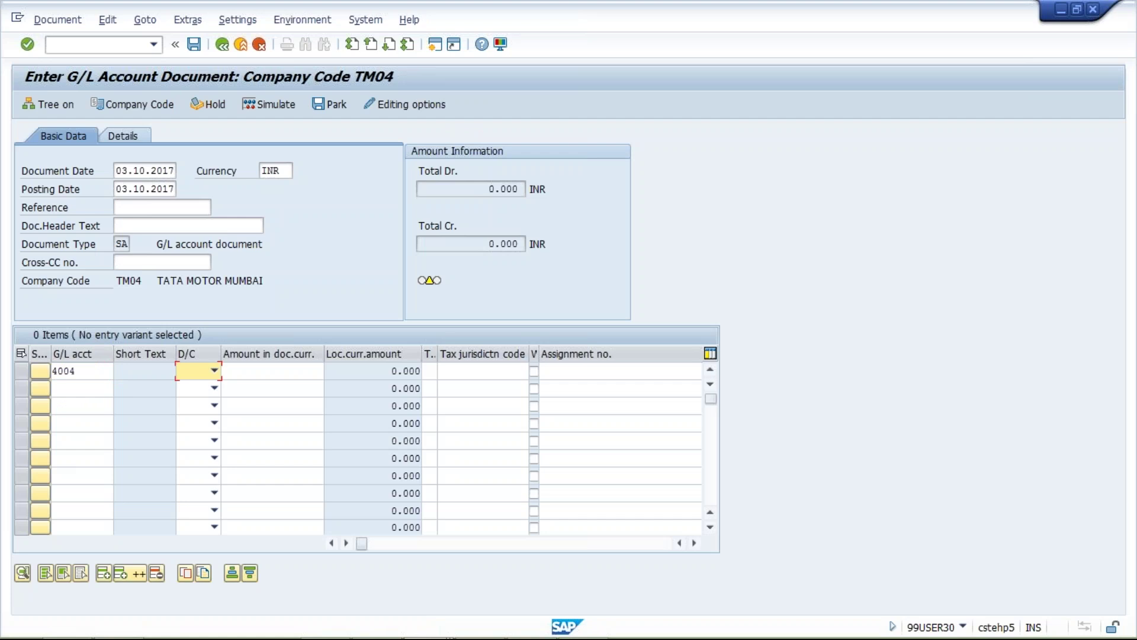
{"action": "key", "text": "d"}
{"action": "key", "text": "Tab"}
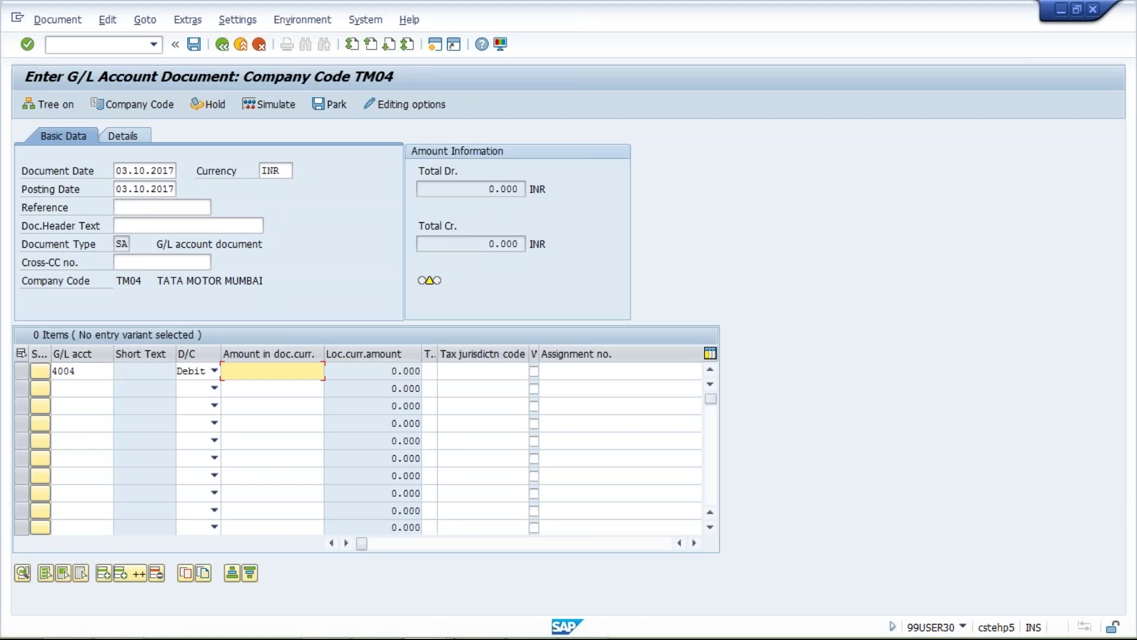
{"action": "type", "text": "6000"}
{"action": "key", "text": "BackSpace"}
{"action": "type", "text": "0"}
- Enter a credit of 6000 for G/L account 1000 on the second line item
{"action": "left_click", "coordinate": [91, 389]}
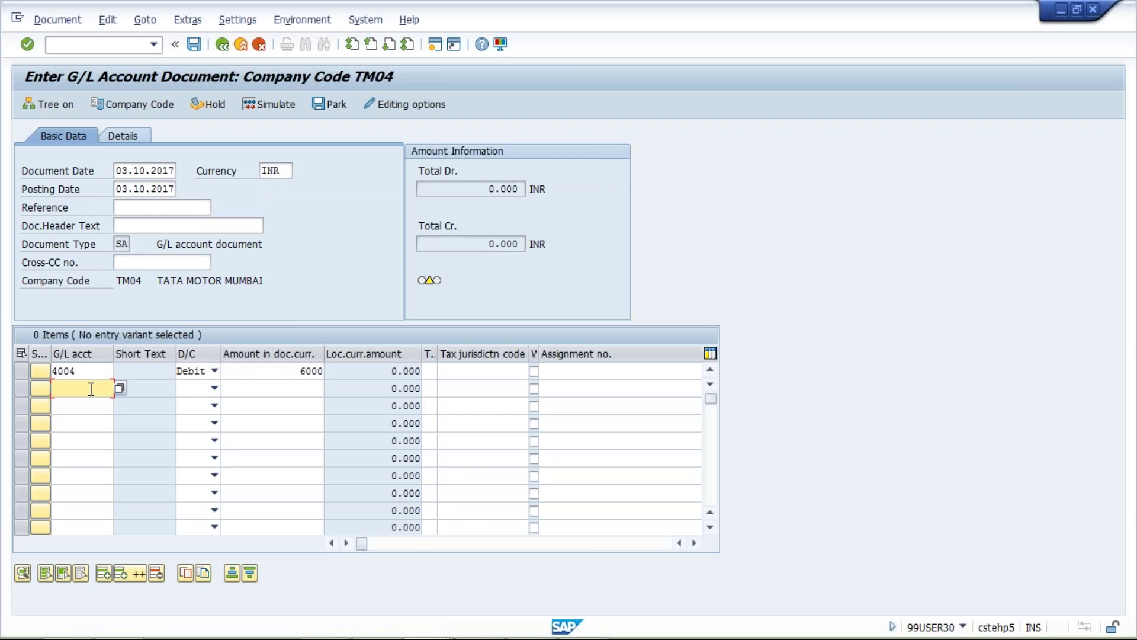
{"action": "type", "text": "10"}
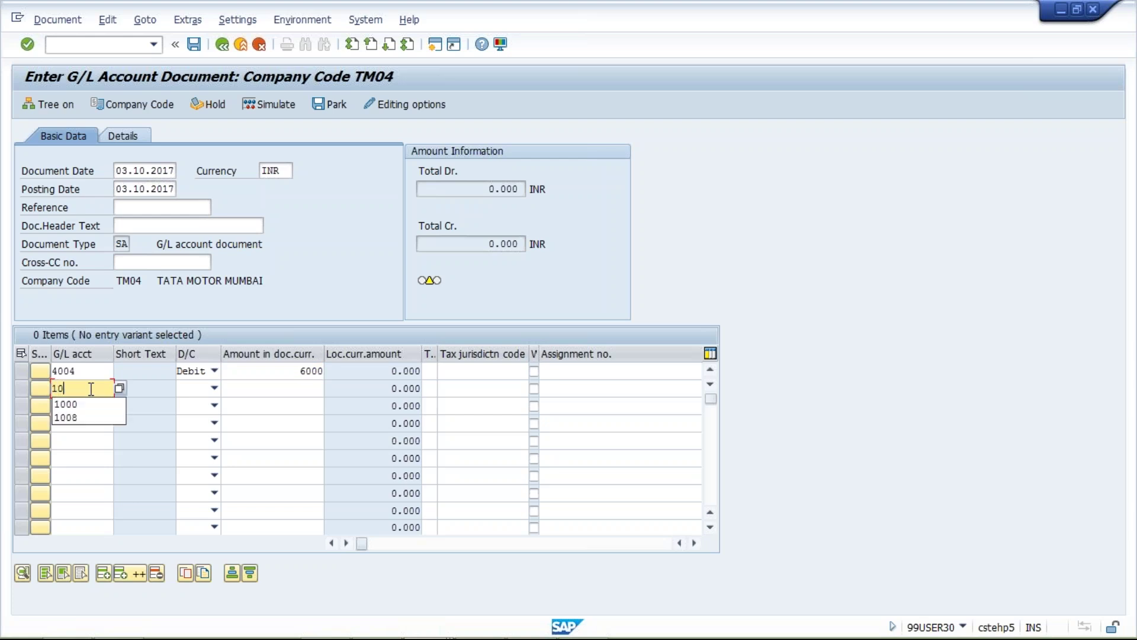
{"action": "type", "text": "00"}
{"action": "key", "text": "Tab"}
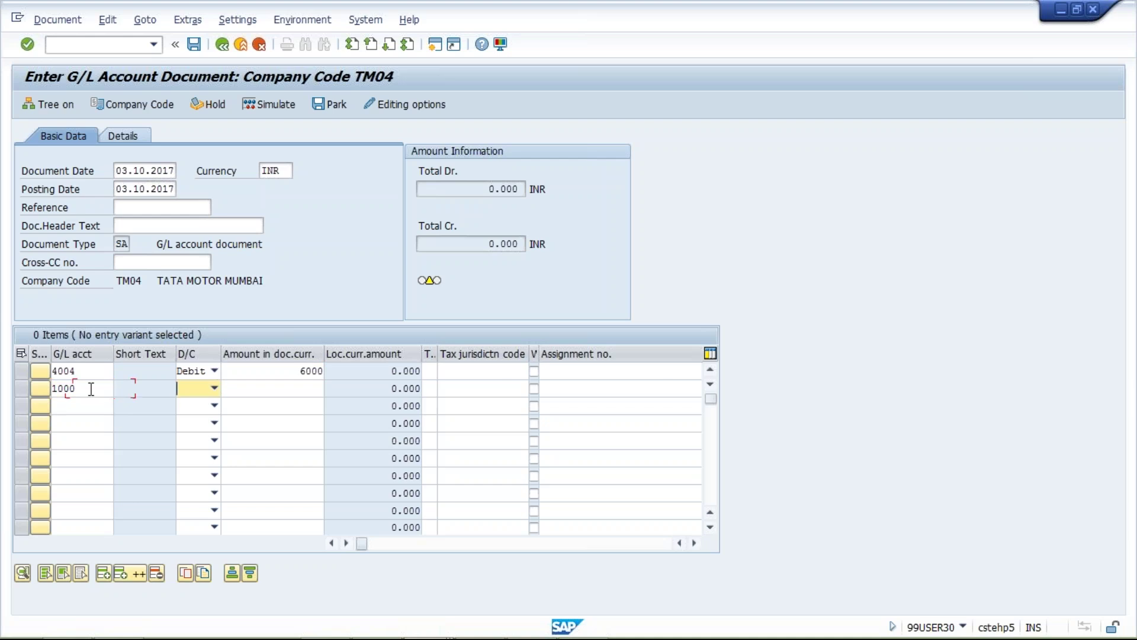
{"action": "key", "text": "c"}
{"action": "key", "text": "Tab"}
{"action": "type", "text": "6000"}
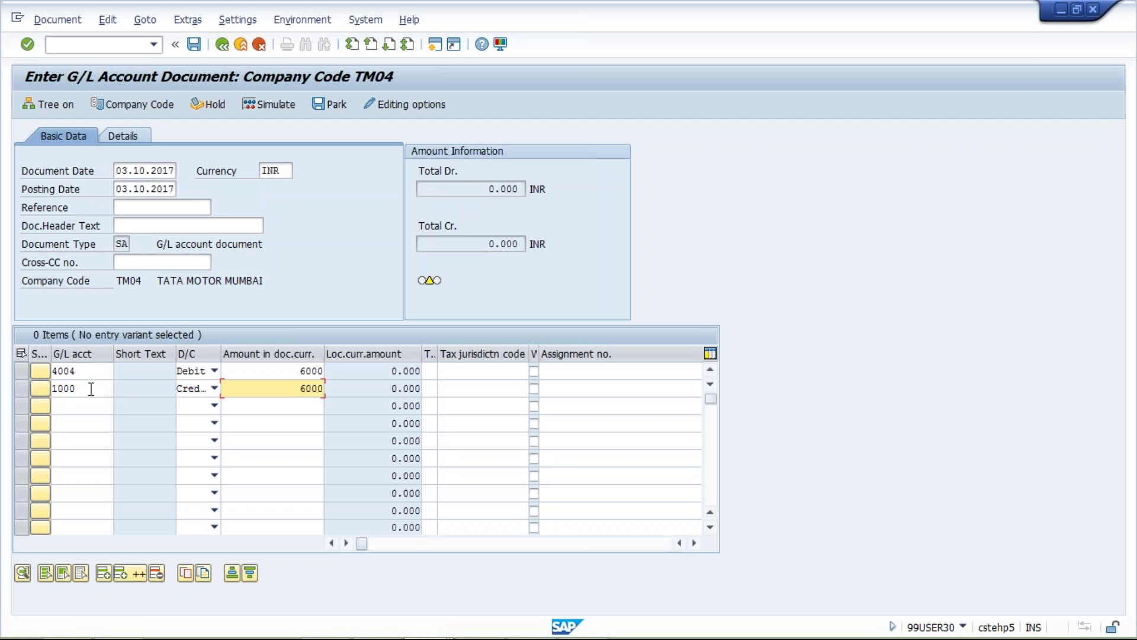
- Change the second line item to G/L account 4005 with a debit of 2000
{"action": "left_click", "coordinate": [87, 387]}
{"action": "key", "text": "BackSpace"}
{"action": "key", "text": "BackSpace"}
{"action": "key", "text": "BackSpace"}
{"action": "key", "text": "BackSpace"}
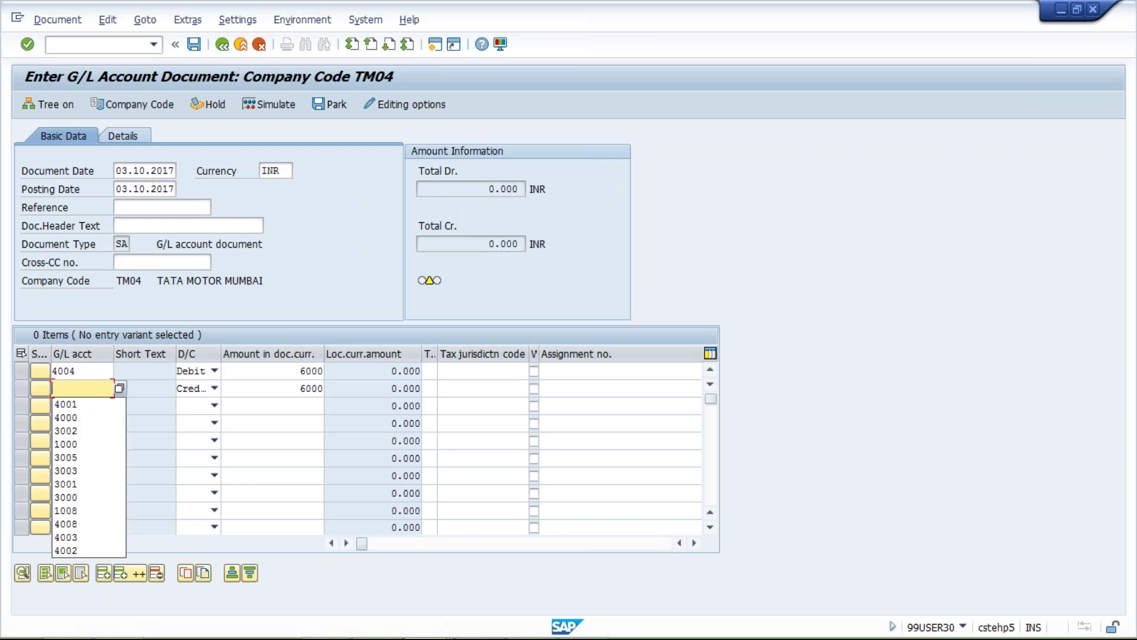
{"action": "left_click", "coordinate": [86, 387]}
{"action": "type", "text": "4005"}
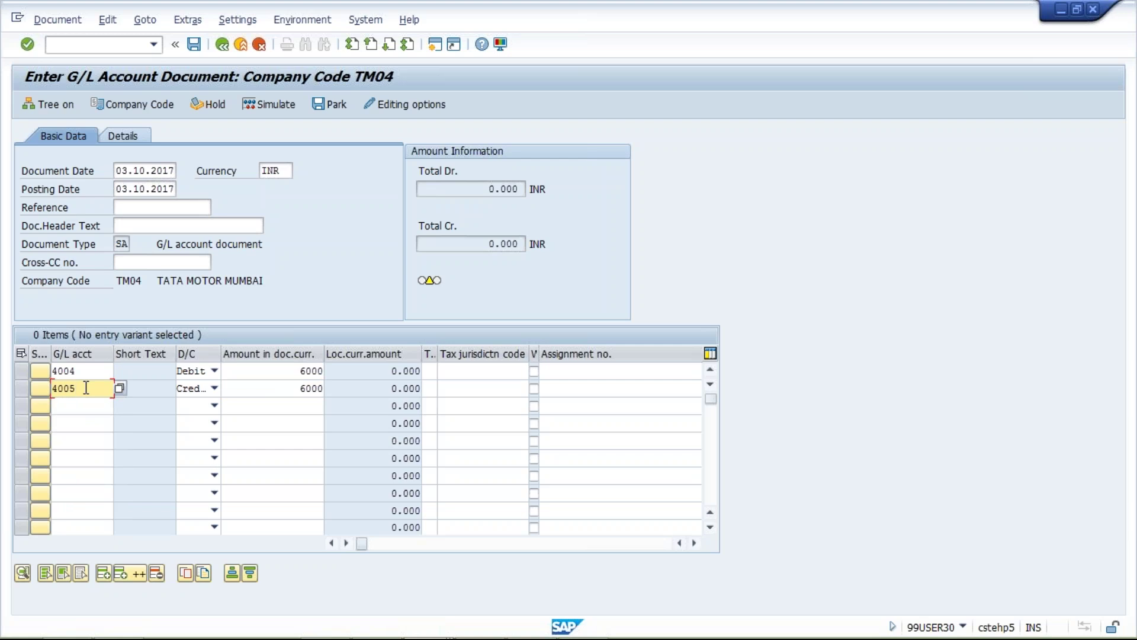
{"action": "key", "text": "Tab"}
{"action": "key", "text": "Up"}
{"action": "key", "text": "Tab"}
{"action": "type", "text": "2000"}
- Enter a debit of 1000 for G/L account 4006 on the third line item
{"action": "left_click", "coordinate": [82, 406]}
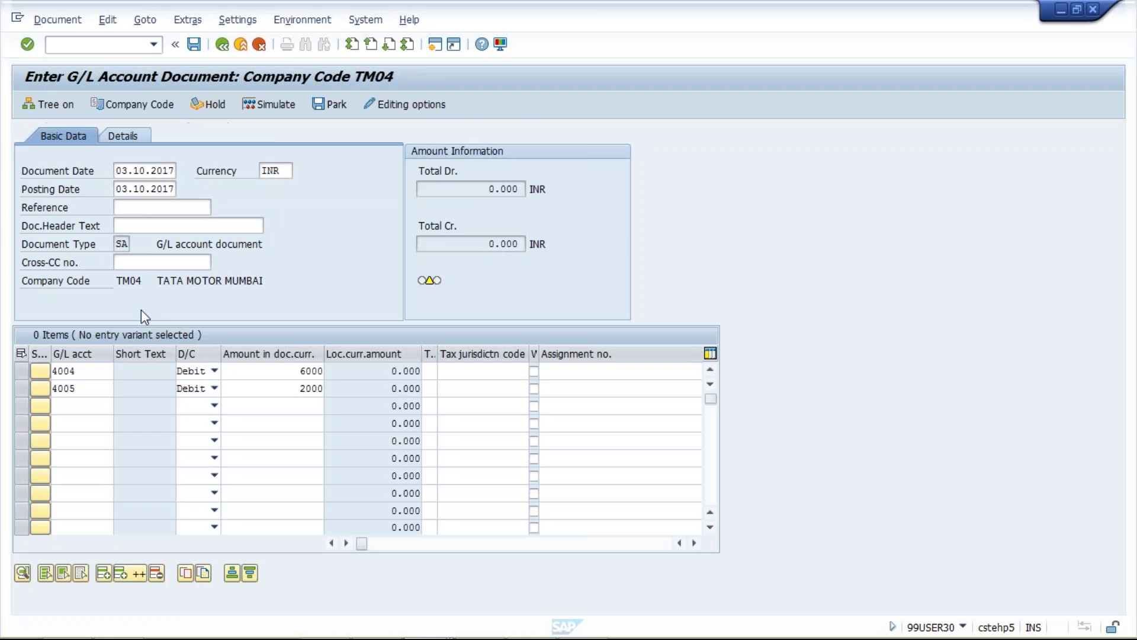
{"action": "type", "text": "4"}
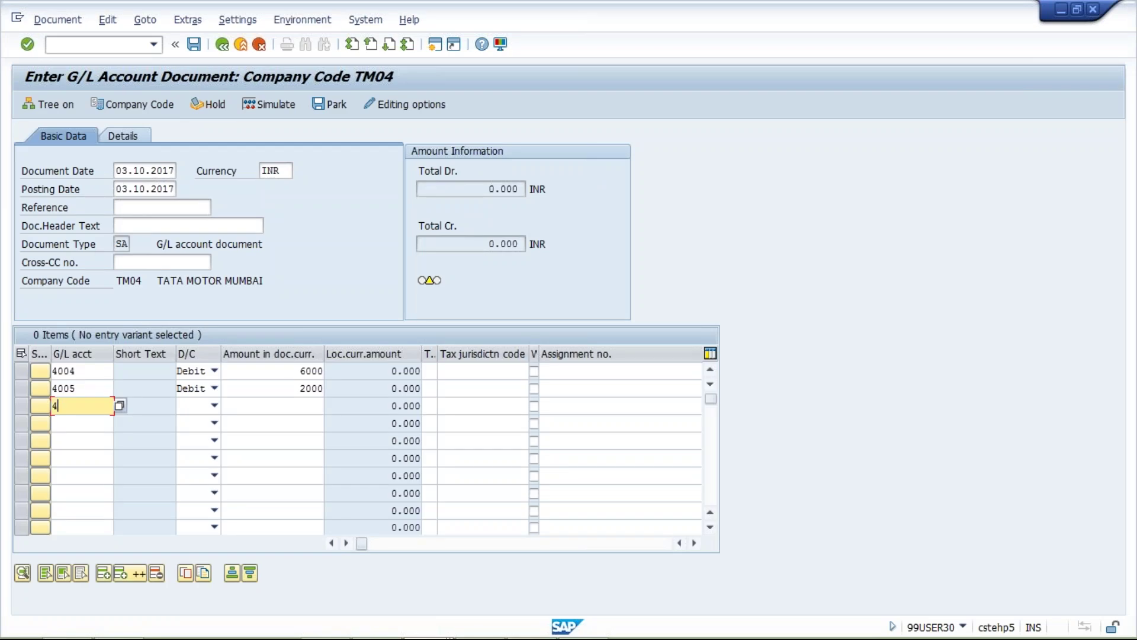
{"action": "type", "text": "006"}
{"action": "key", "text": "Tab"}
{"action": "key", "text": "d"}
{"action": "key", "text": "Tab"}
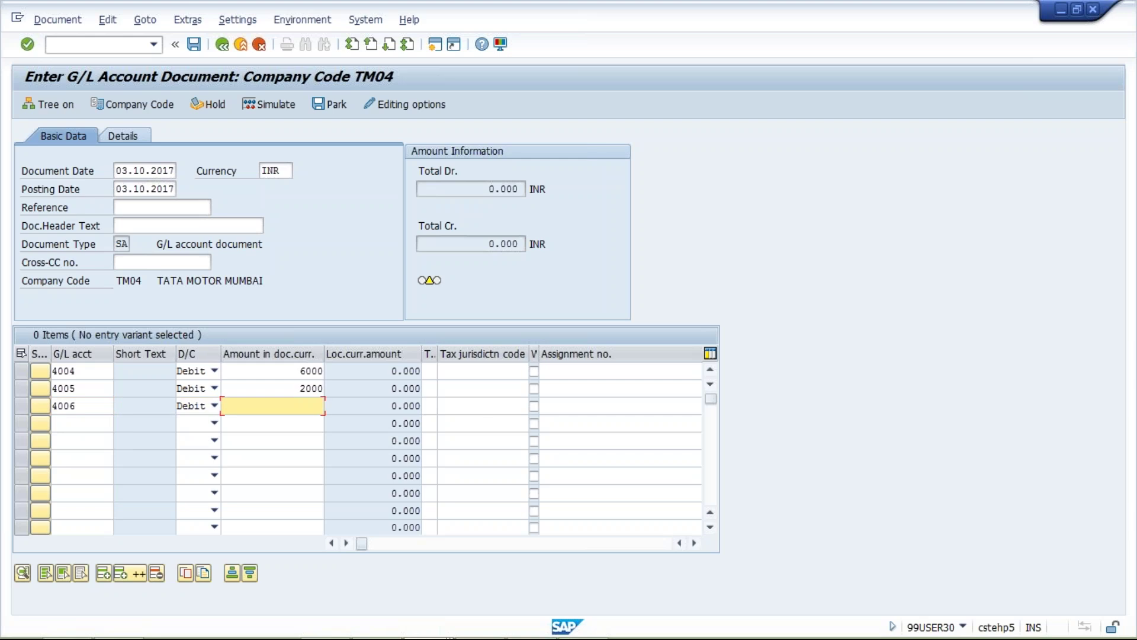
{"action": "type", "text": "1000"}
- Enter a credit of 9000 for G/L account 1000 on the fourth line item and validate the entries
{"action": "left_click", "coordinate": [70, 422]}
{"action": "type", "text": "1000"}
{"action": "key", "text": "Tab"}
{"action": "key", "text": "Tab"}
{"action": "key", "text": "shift+Tab"}
{"action": "key", "text": "c"}
{"action": "key", "text": "Tab"}
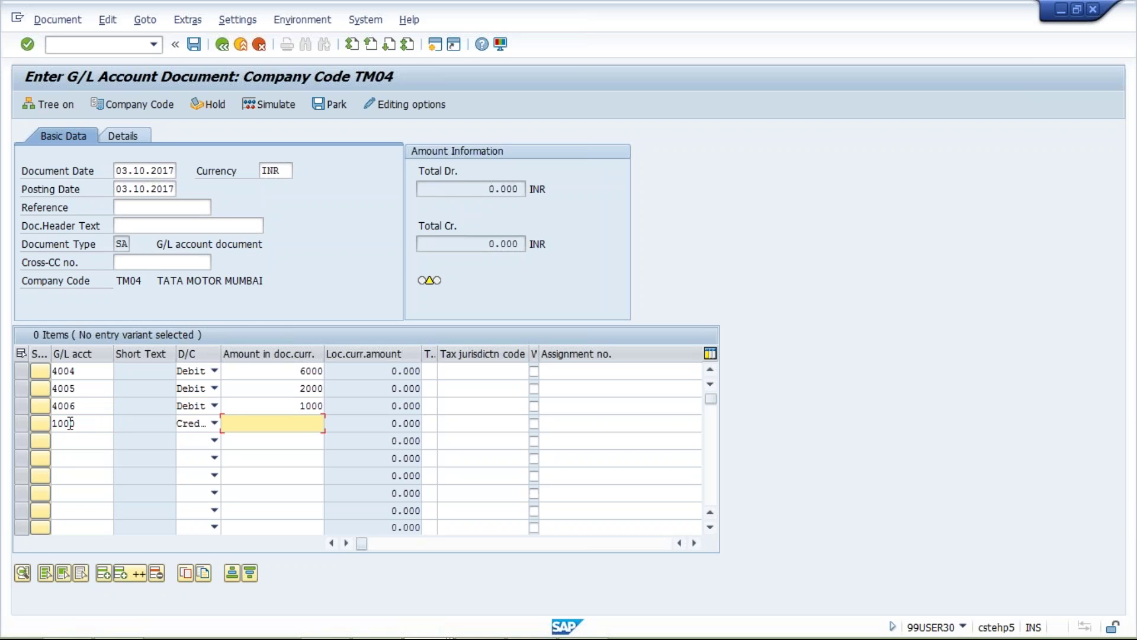
{"action": "type", "text": "9000"}
{"action": "key", "text": "Return"}
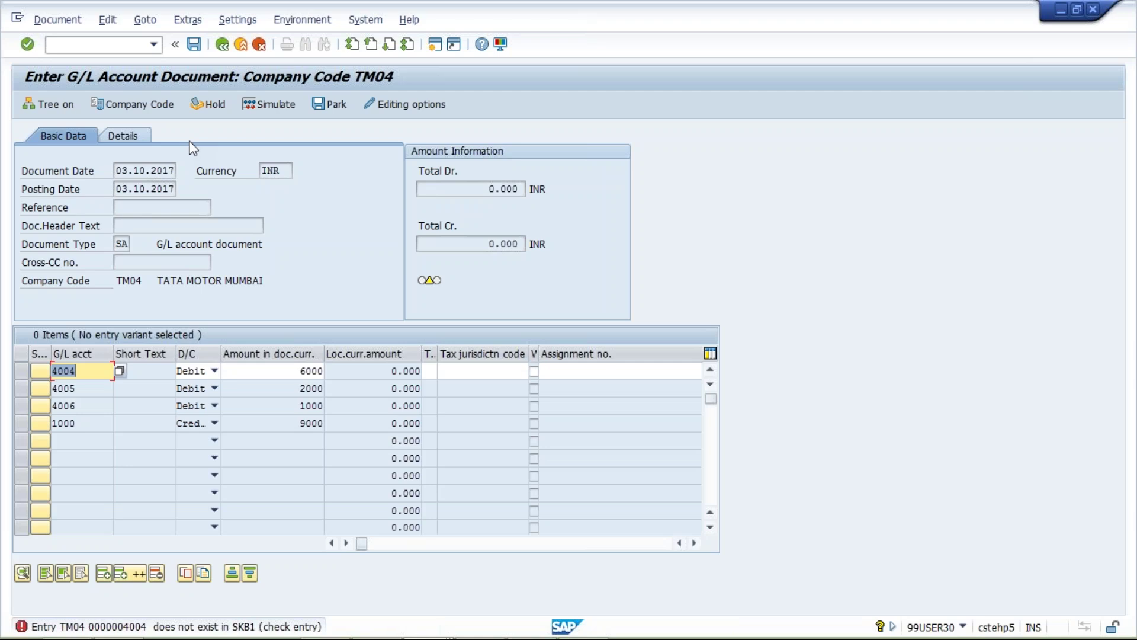
- Change the company code of the G/L document entry to TM03
{"action": "left_click", "coordinate": [120, 282]}
{"action": "left_click_drag", "start_coordinate": [119, 281], "coordinate": [148, 282]}
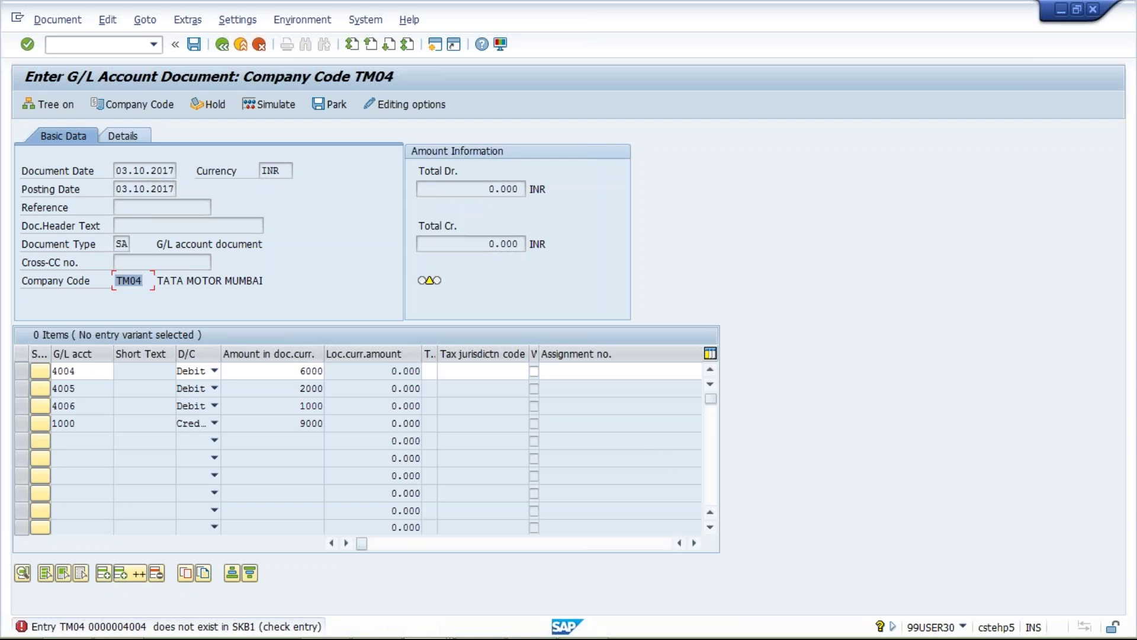
{"action": "left_click", "coordinate": [127, 102]}
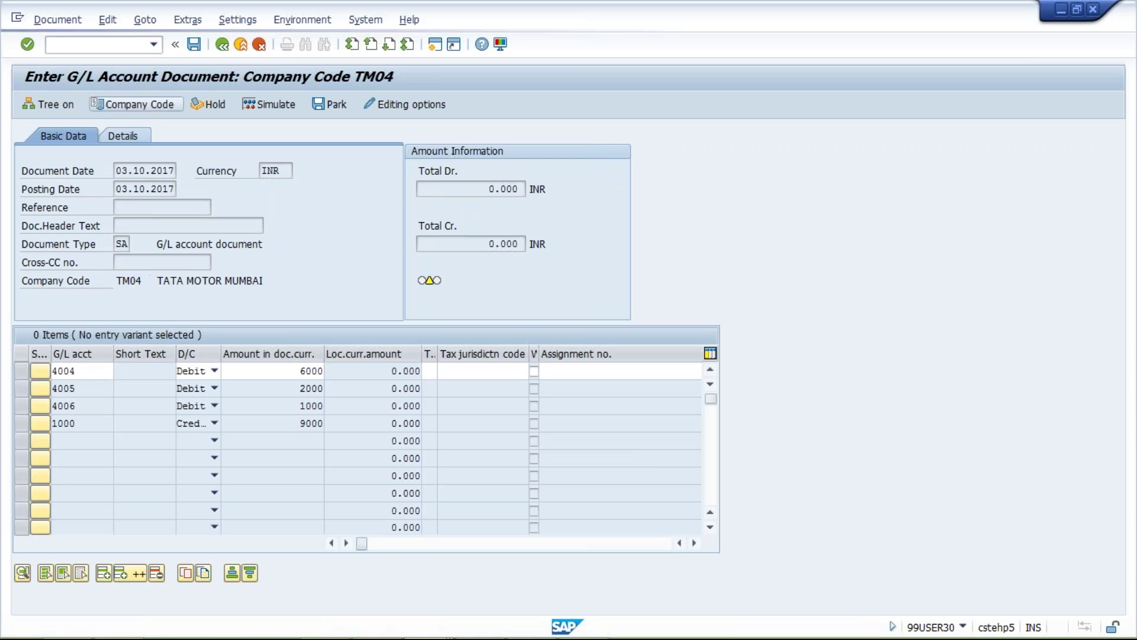
{"action": "key", "text": "Right"}
{"action": "key", "text": "BackSpace"}
{"action": "type", "text": "3"}
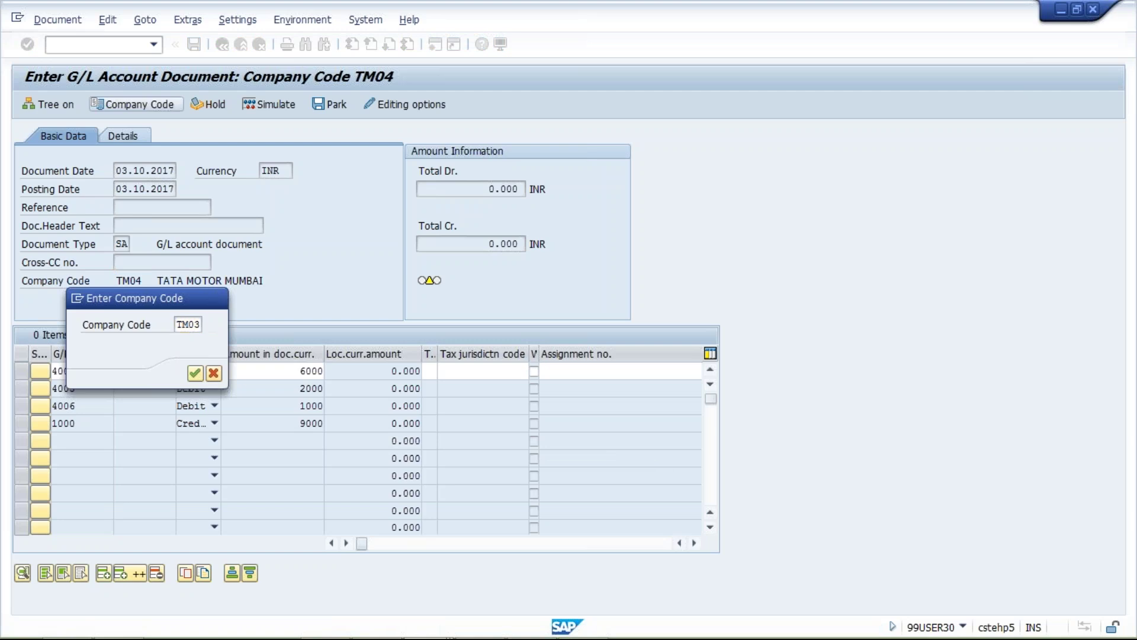
{"action": "key", "text": "Return"}
- Set the document date of the TM03 document to 03.10.2017
{"action": "key", "text": "BackSpace"}
{"action": "key", "text": "Down"}
{"action": "key", "text": "Return"}
- Enter a debit of 6000 for G/L account 4006 on the first line item
{"action": "key", "text": "Tab"}
{"action": "key", "text": "Tab"}
{"action": "key", "text": "Tab"}
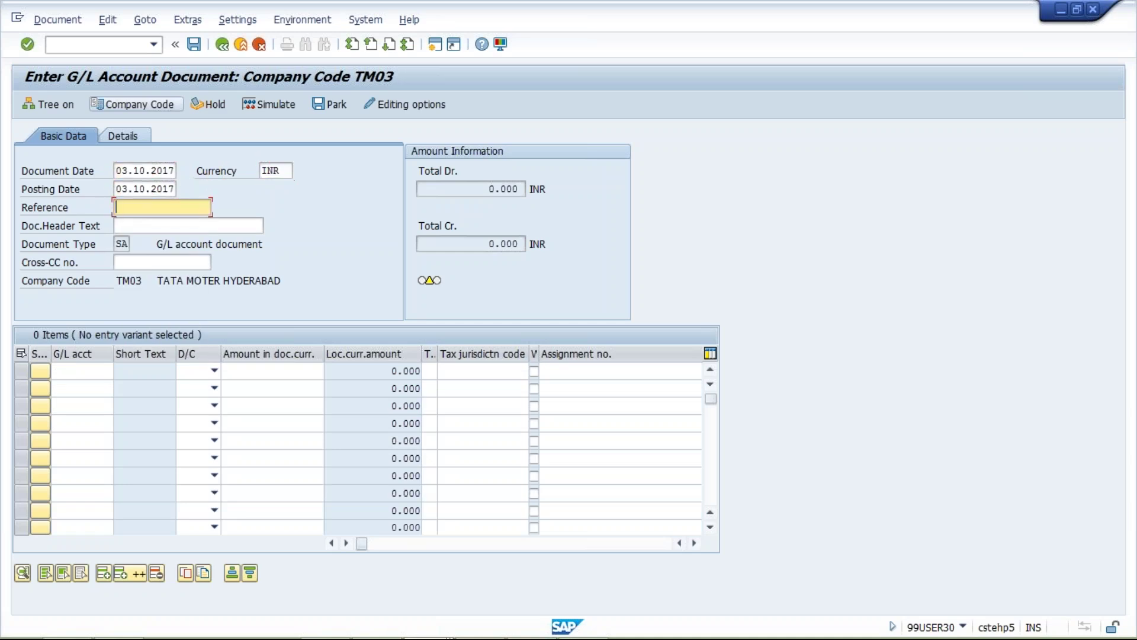
{"action": "key", "text": "ctrl+Tab"}
{"action": "key", "text": "ctrl+Tab"}
{"action": "key", "text": "Tab"}
{"action": "key", "text": "Tab"}
{"action": "key", "text": "BackSpace"}
{"action": "key", "text": "Down"}
{"action": "key", "text": "Return"}
{"action": "key", "text": "Tab"}
{"action": "key", "text": "d"}
{"action": "key", "text": "Tab"}
{"action": "type", "text": "6000"}
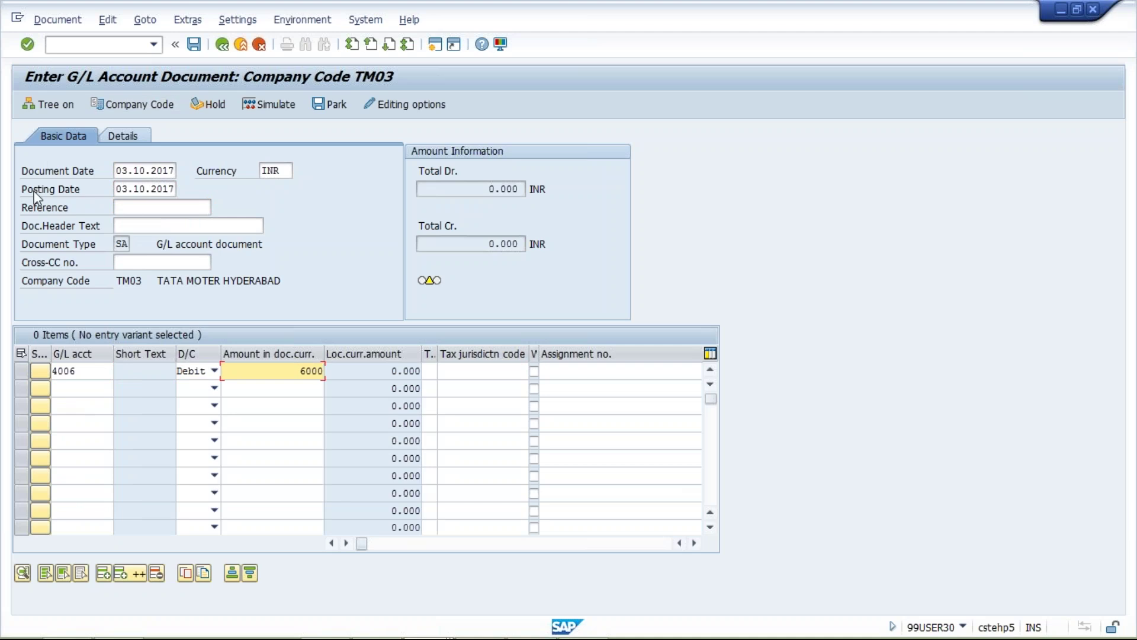
- Enter a debit of 3000 for G/L account 4005 on the second line item
{"action": "left_click", "coordinate": [87, 388]}
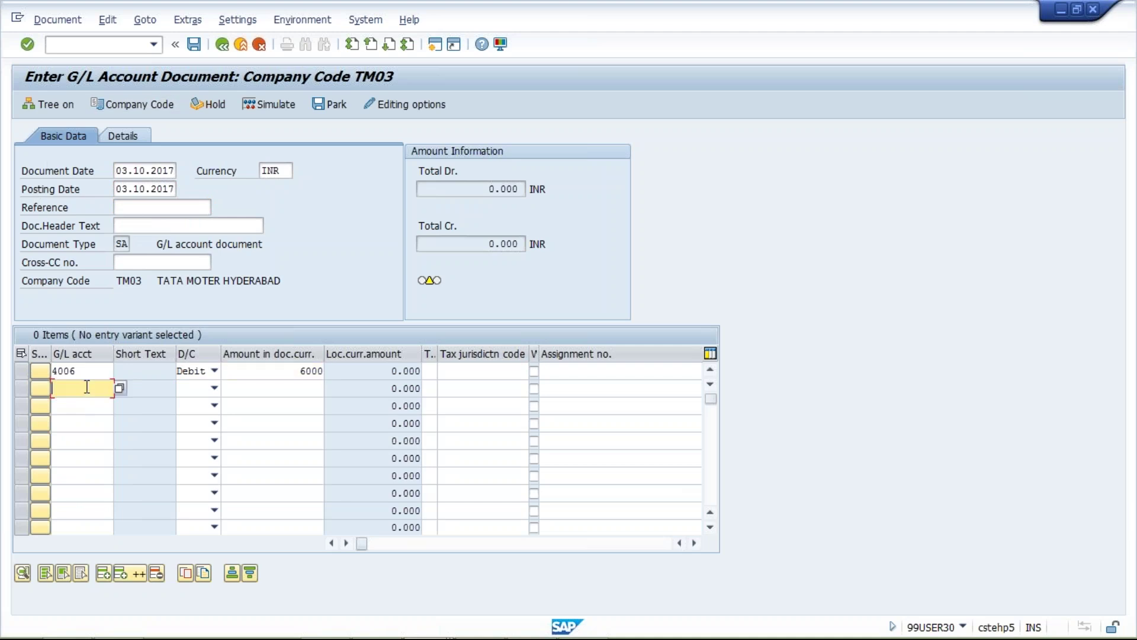
{"action": "type", "text": "4"}
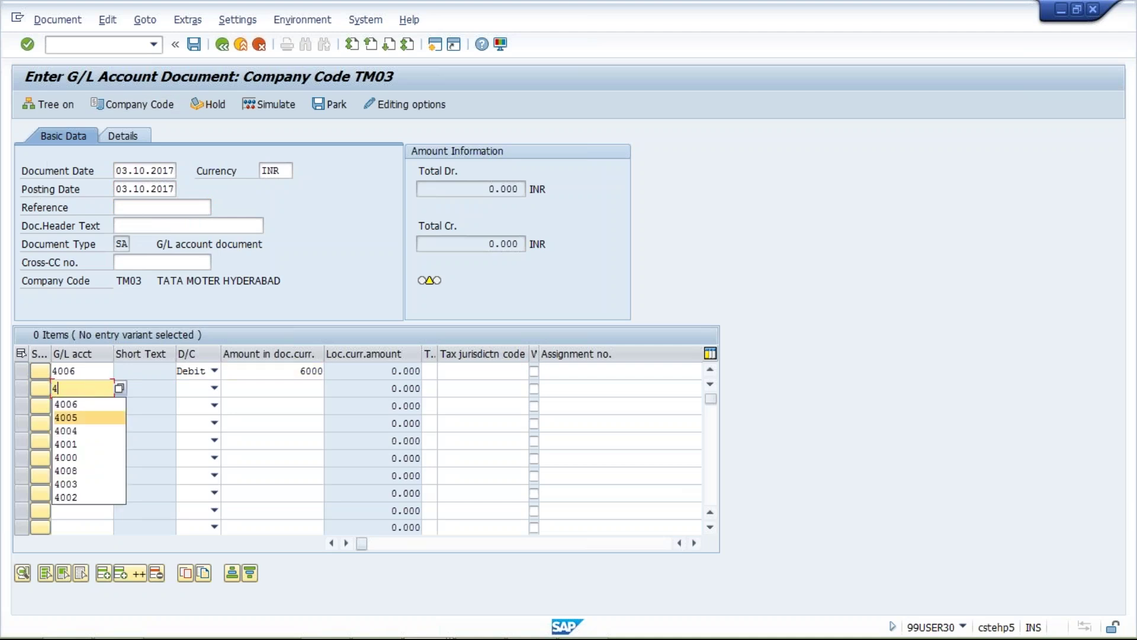
{"action": "left_click", "coordinate": [87, 417]}
{"action": "left_click", "coordinate": [198, 388]}
{"action": "left_click", "coordinate": [201, 417]}
{"action": "left_click", "coordinate": [303, 389]}
{"action": "type", "text": "3000"}
- Enter a debit of 4500 for G/L account 4004 on the third line item
{"action": "left_click", "coordinate": [88, 410]}
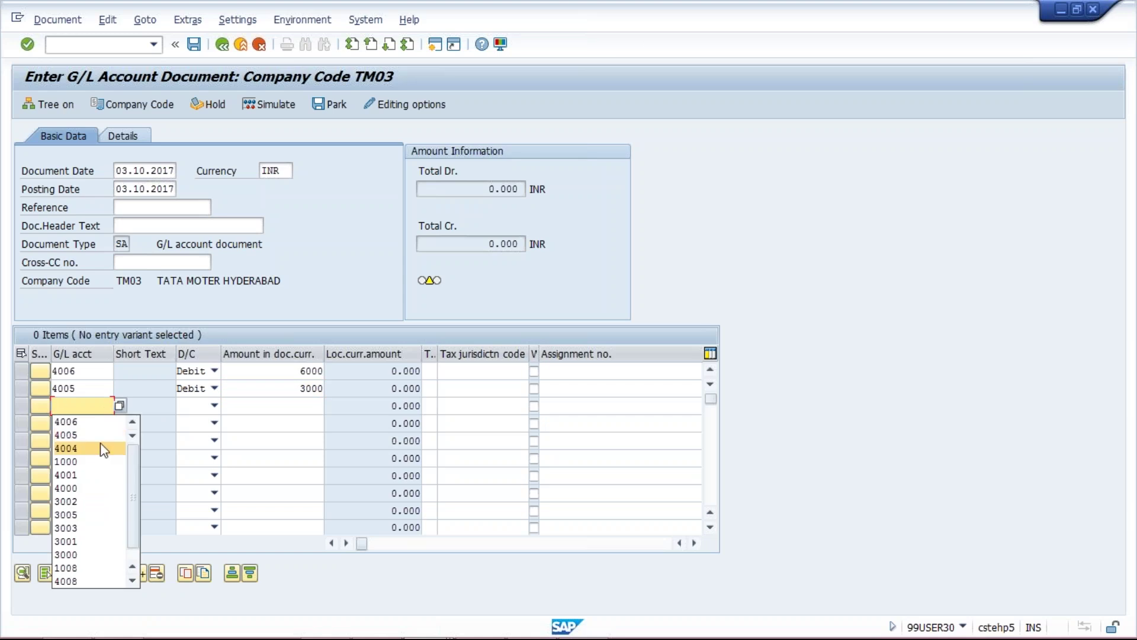
{"action": "left_click", "coordinate": [69, 448]}
{"action": "left_click", "coordinate": [189, 409]}
{"action": "left_click", "coordinate": [193, 415]}
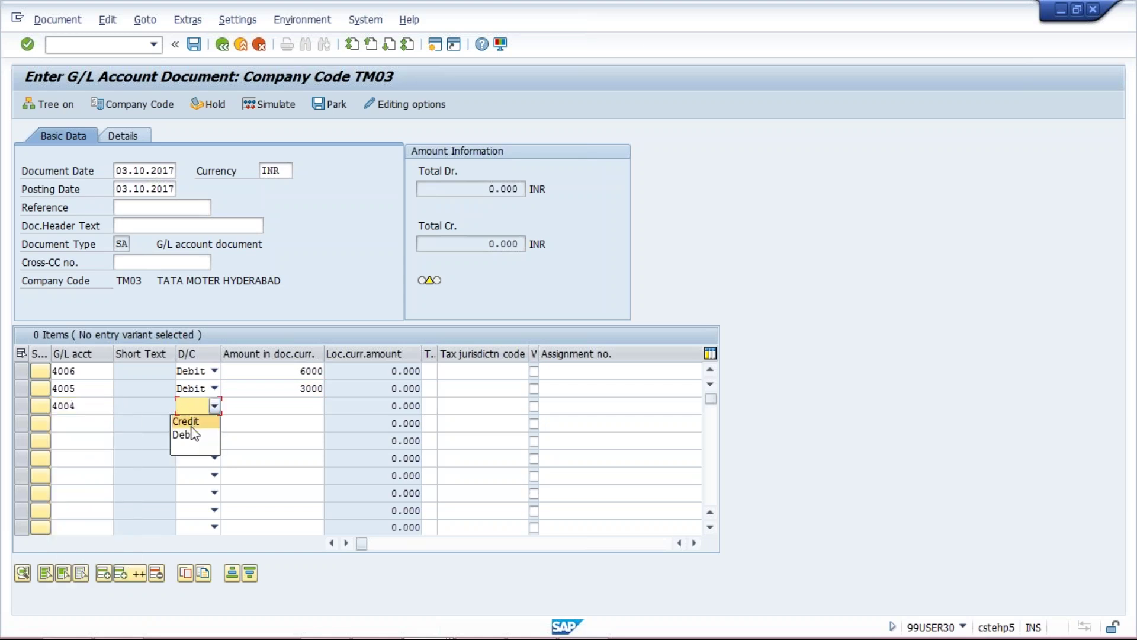
{"action": "left_click", "coordinate": [193, 437]}
{"action": "left_click", "coordinate": [293, 409]}
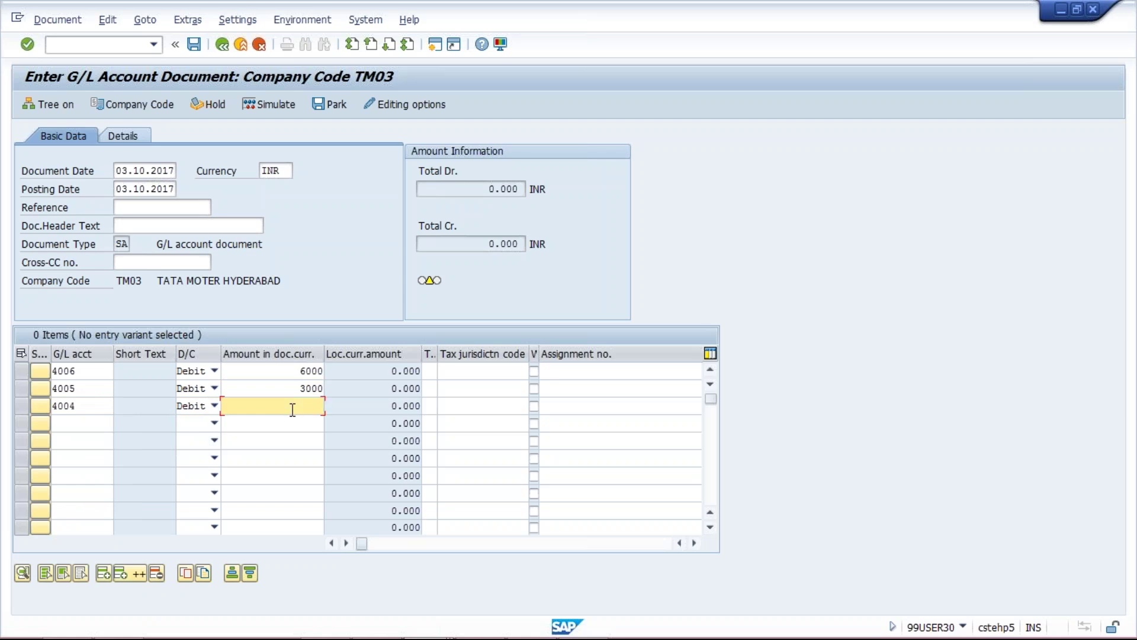
{"action": "type", "text": "4500"}
- Enter G/L account 1000 as a credit on the fourth line item
{"action": "left_click", "coordinate": [83, 422]}
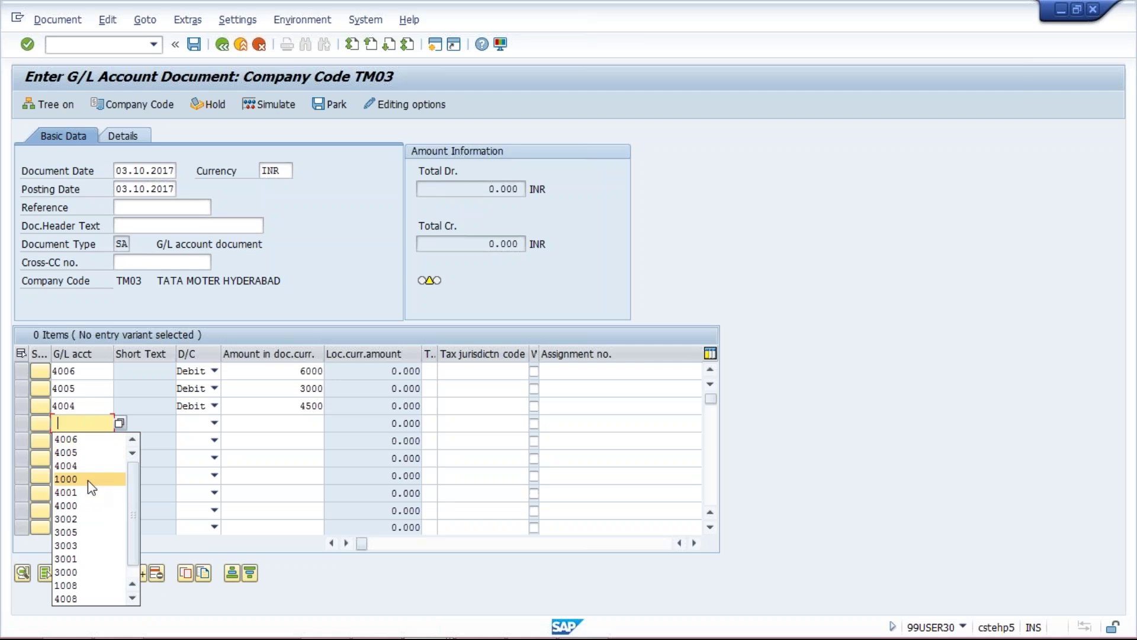
{"action": "left_click", "coordinate": [65, 479]}
{"action": "left_click", "coordinate": [214, 423]}
{"action": "left_click", "coordinate": [185, 438]}
{"action": "left_click", "coordinate": [310, 422]}
- Set the debit for account 4004 to 1000 and the credit for account 1000 to 10000, and validate the entries
{"action": "left_click", "coordinate": [300, 405]}
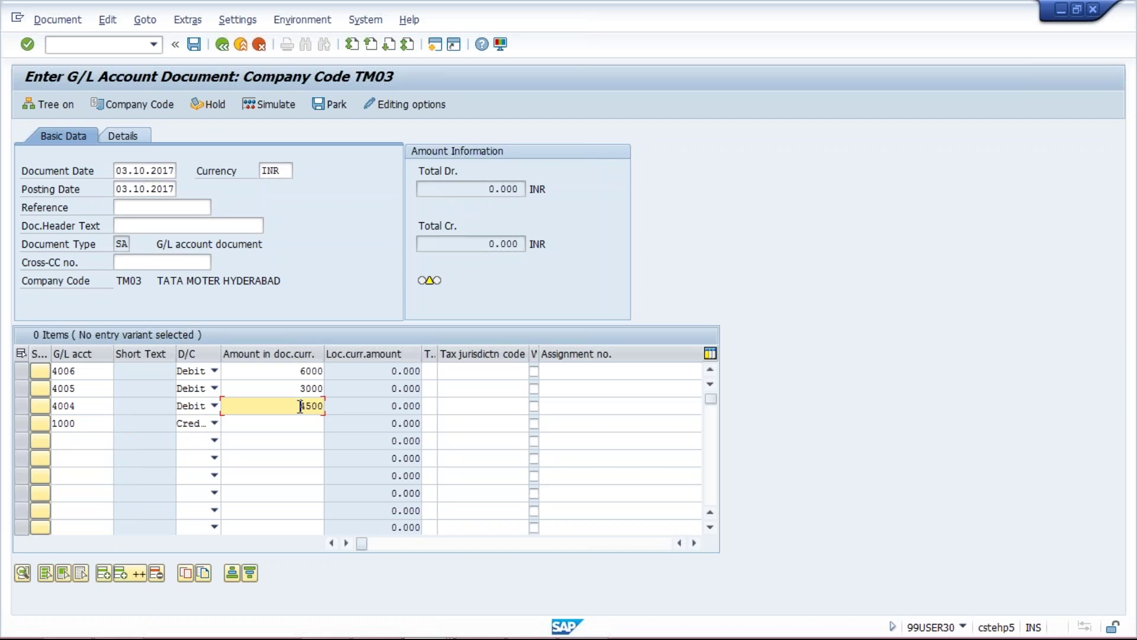
{"action": "key", "text": "Delete"}
{"action": "key", "text": "Delete"}
{"action": "key", "text": "Delete"}
{"action": "key", "text": "Delete"}
{"action": "type", "text": "1000"}
{"action": "left_click", "coordinate": [307, 424]}
{"action": "type", "text": "10000"}
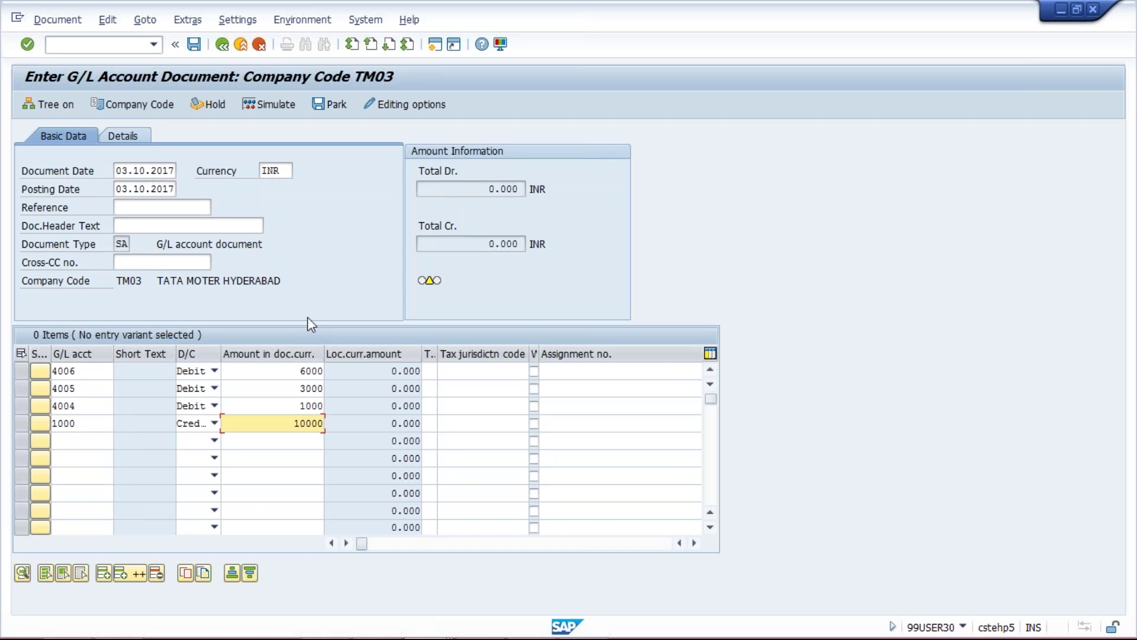
{"action": "key", "text": "Return"}
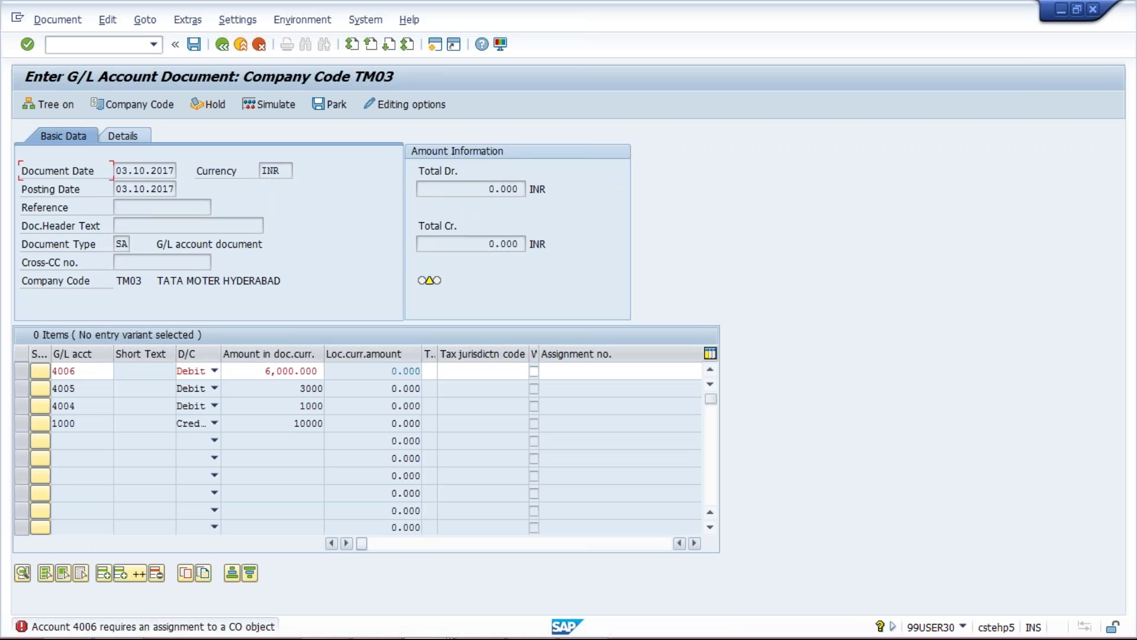
- Try to assign cost center C1000 to the line item of account 4006
{"action": "left_click", "coordinate": [694, 543]}
{"action": "left_click", "coordinate": [695, 543]}
{"action": "left_click", "coordinate": [694, 543]}
{"action": "left_click", "coordinate": [694, 543]}
{"action": "left_click", "coordinate": [694, 543]}
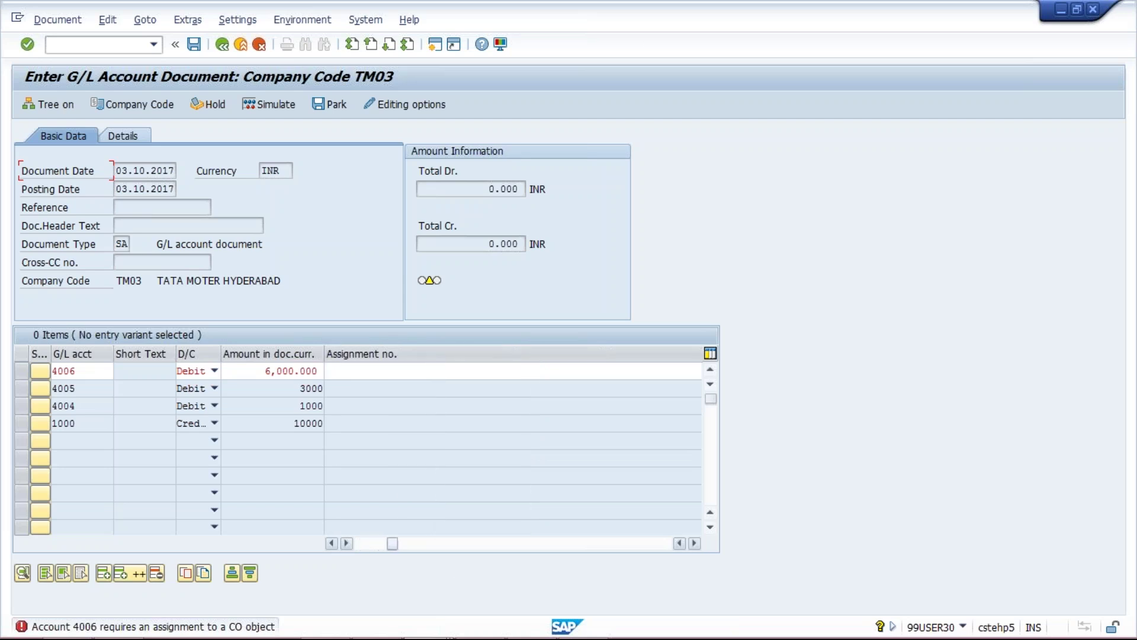
{"action": "left_click", "coordinate": [694, 543]}
{"action": "left_click", "coordinate": [485, 369]}
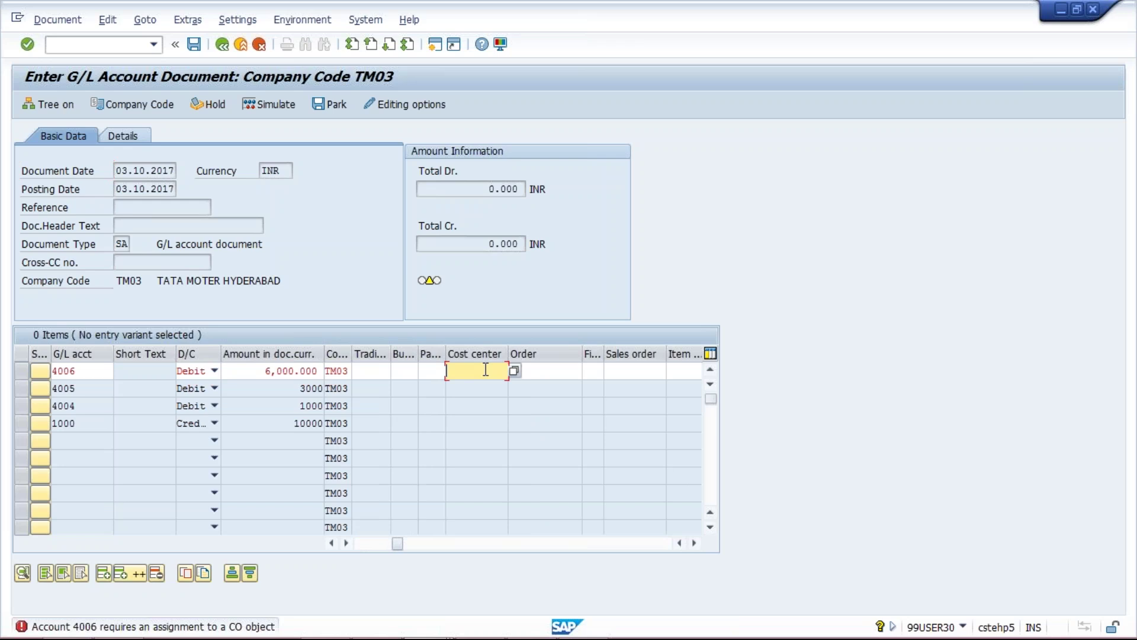
{"action": "type", "text": "C1000"}
{"action": "key", "text": "Return"}
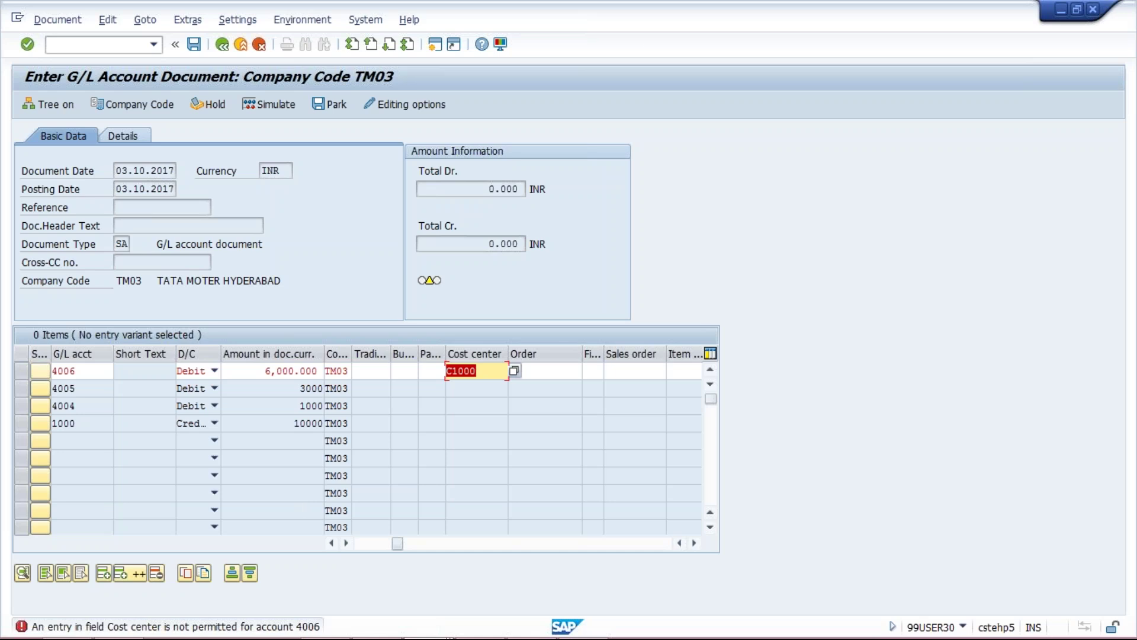
{"action": "left_click", "coordinate": [481, 370]}
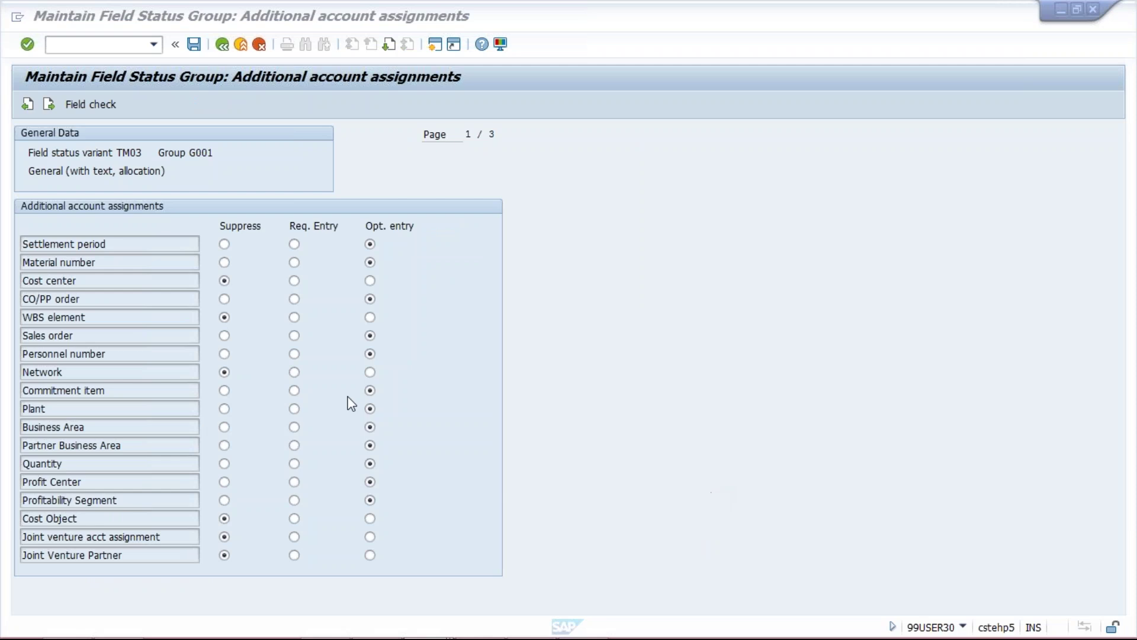
- Make Cost center an optional entry in group G001 of field status variant TM03 and save it, accepting the customizing request
{"action": "left_click", "coordinate": [370, 281]}
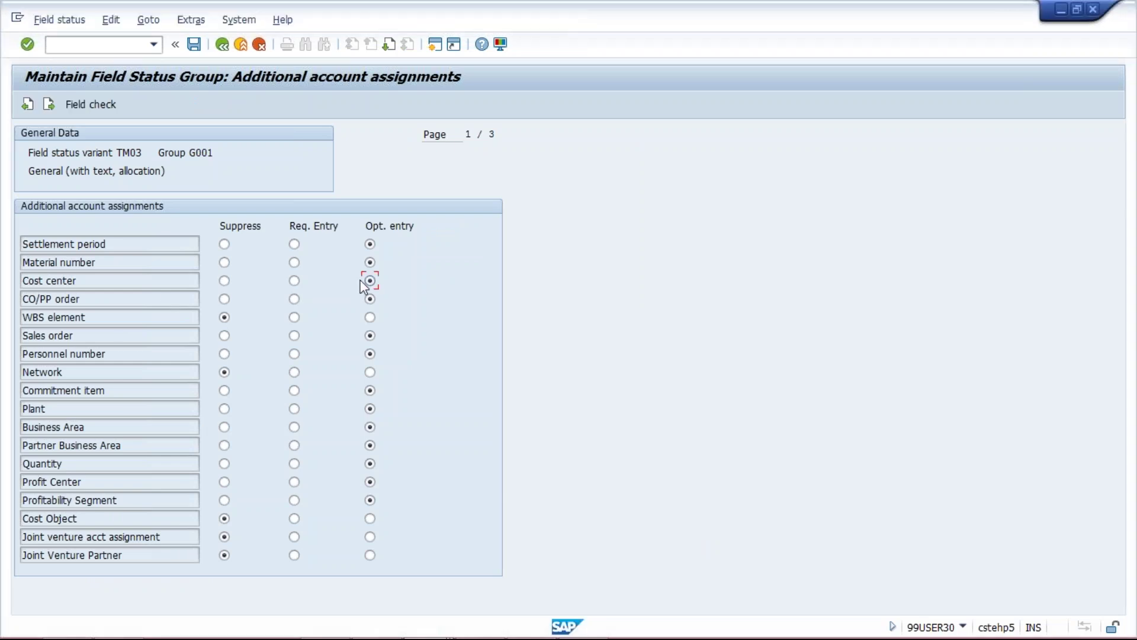
{"action": "mouse_move", "coordinate": [425, 637]}
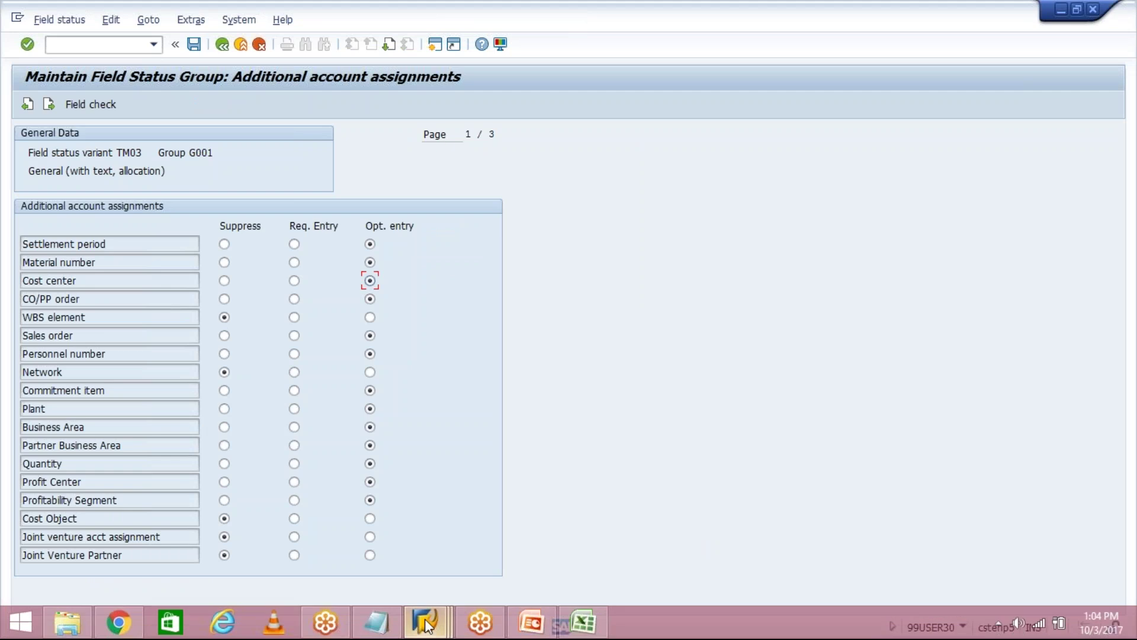
{"action": "left_click", "coordinate": [337, 578]}
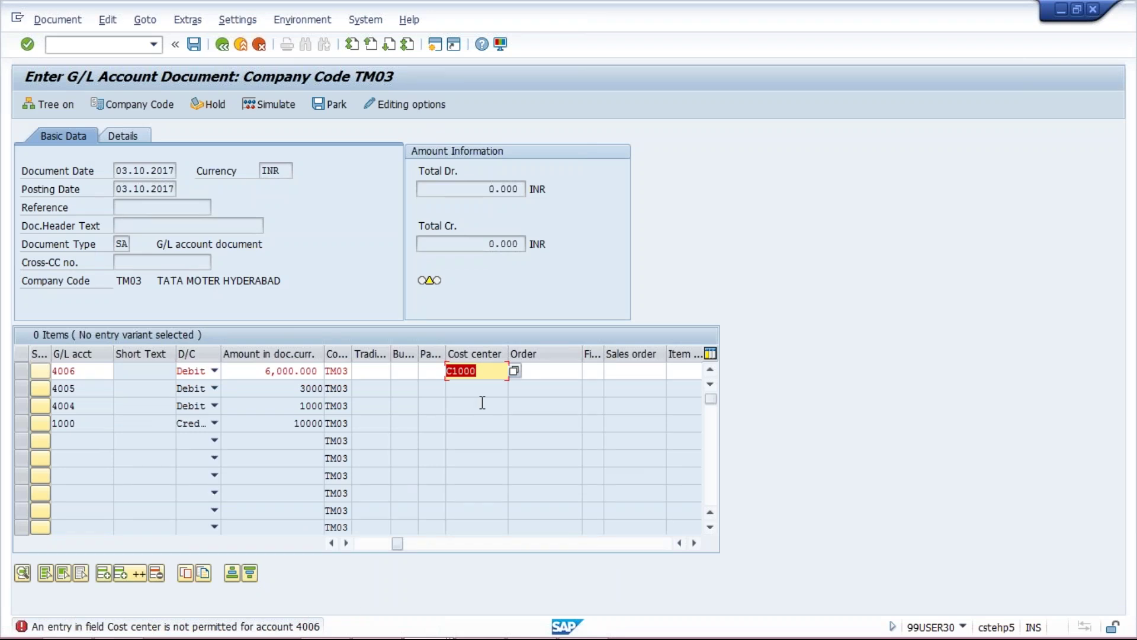
{"action": "left_click", "coordinate": [489, 372]}
{"action": "mouse_move", "coordinate": [444, 629]}
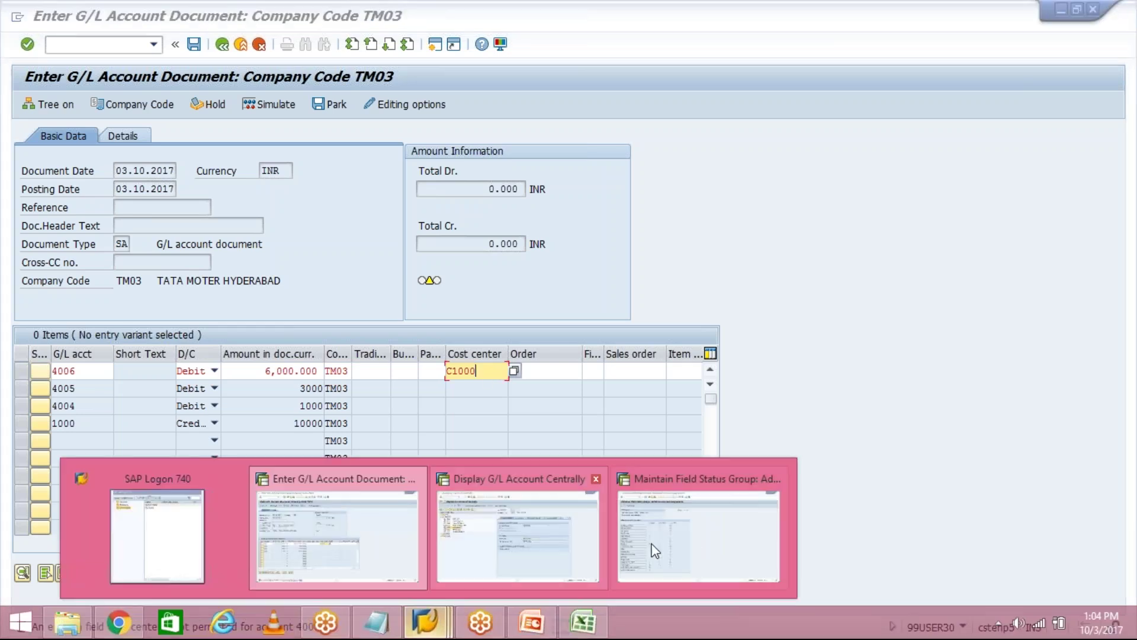
{"action": "mouse_move", "coordinate": [650, 548]}
{"action": "left_click", "coordinate": [646, 548]}
{"action": "left_click", "coordinate": [225, 281]}
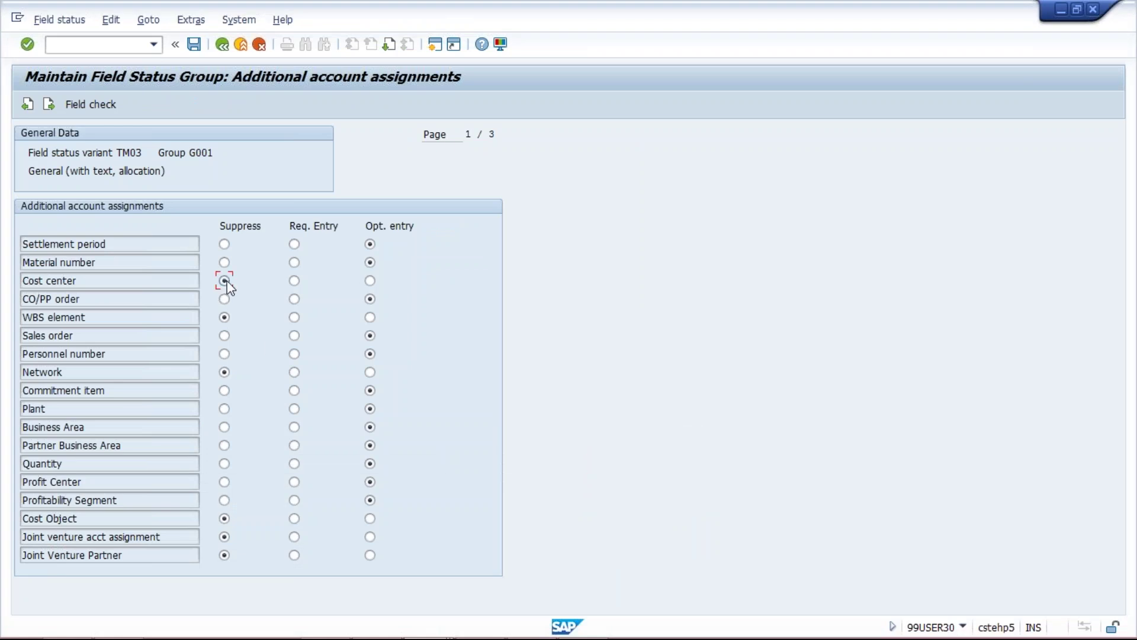
{"action": "left_click", "coordinate": [370, 281]}
{"action": "left_click", "coordinate": [194, 44]}
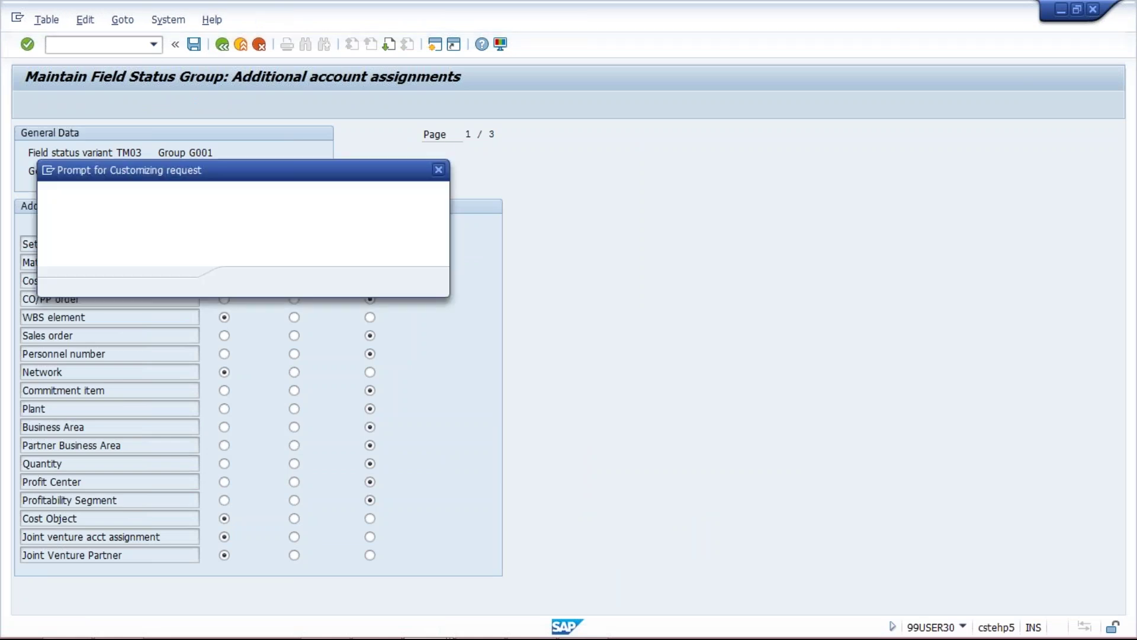
{"action": "left_click", "coordinate": [244, 283]}
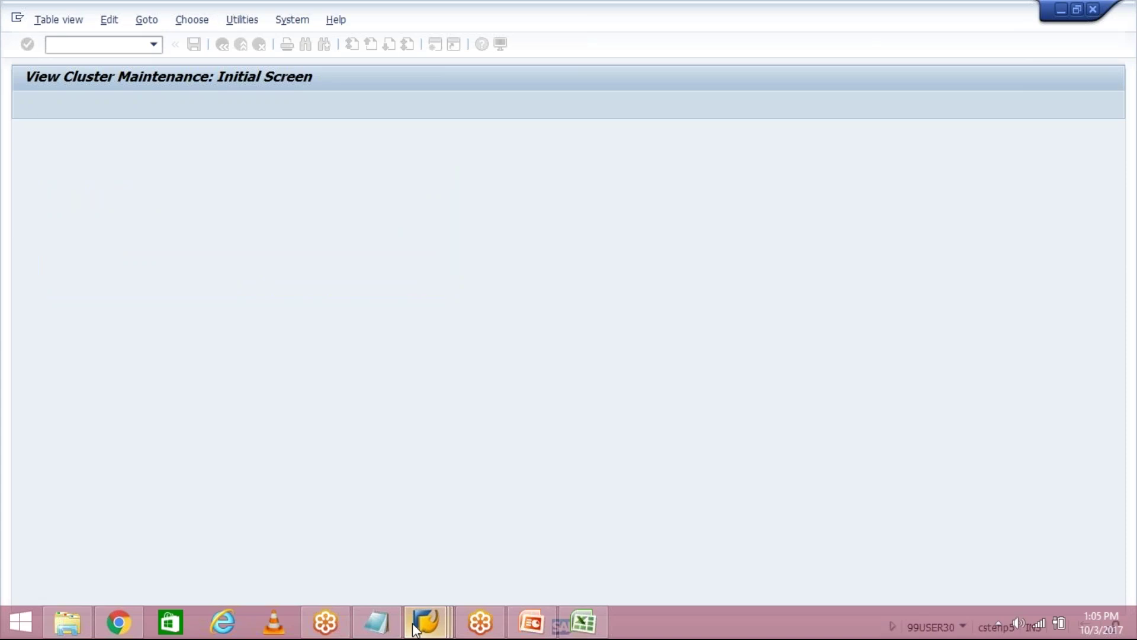
- Switch to the G/L account document window and restart the entry with transaction /NFB50
{"action": "left_click", "coordinate": [416, 630]}
{"action": "left_click", "coordinate": [379, 537]}
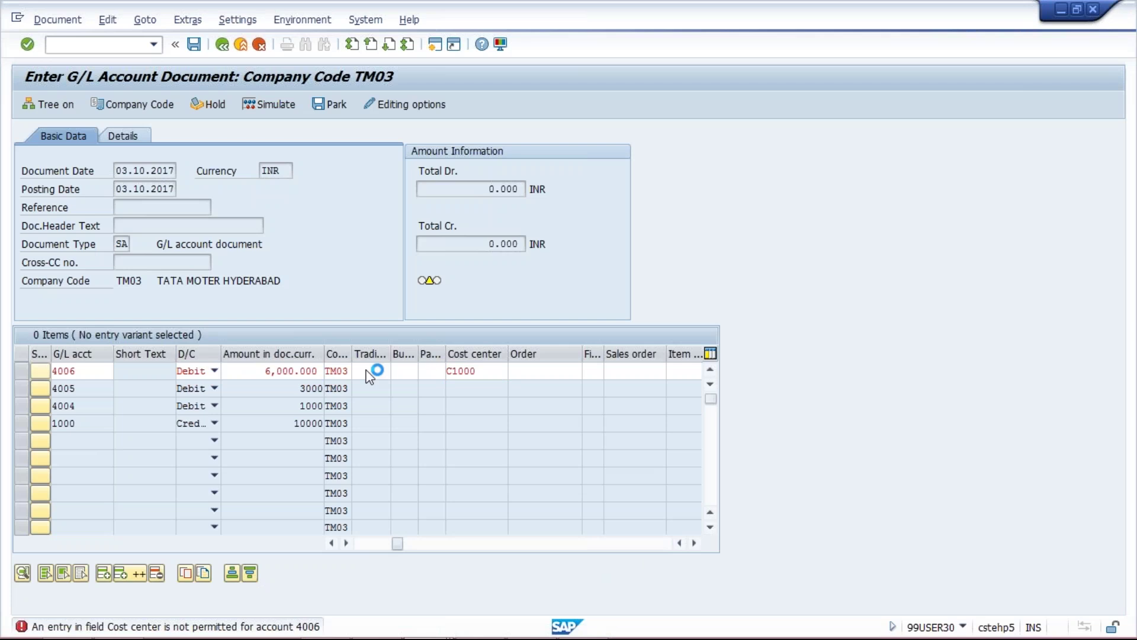
{"action": "double_click", "coordinate": [474, 371]}
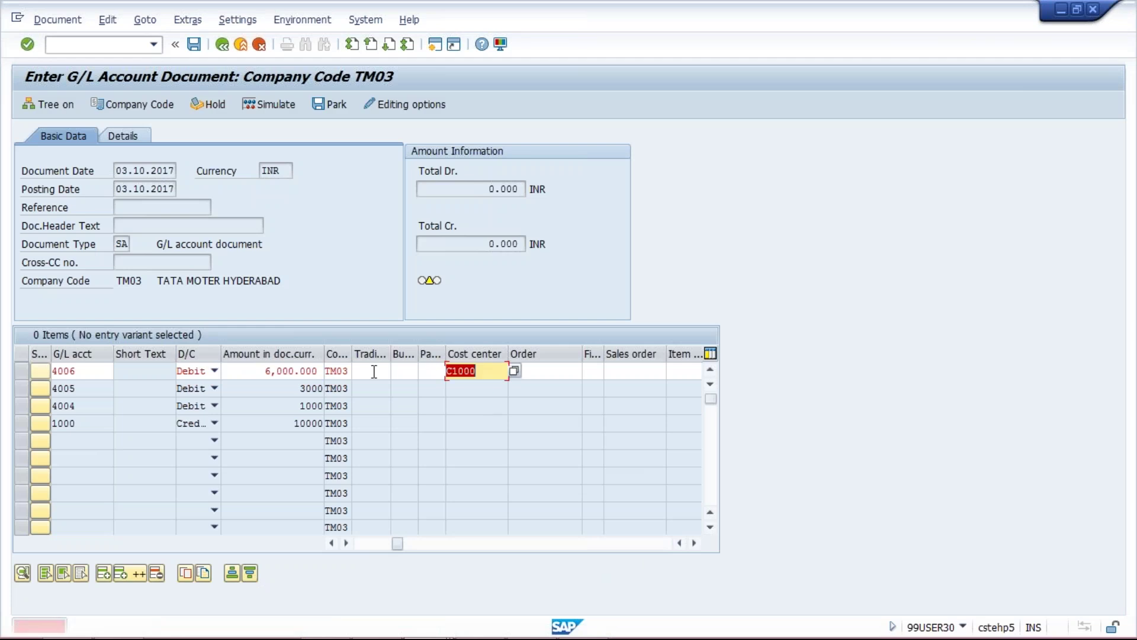
{"action": "left_click", "coordinate": [155, 46]}
{"action": "left_click", "coordinate": [135, 88]}
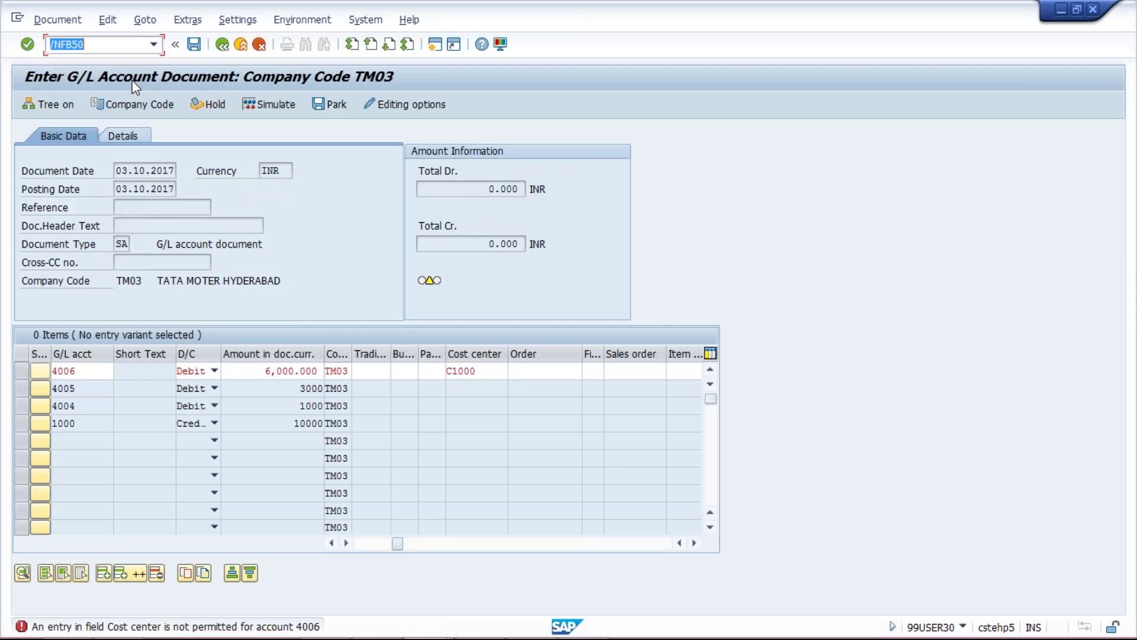
{"action": "key", "text": "Return"}
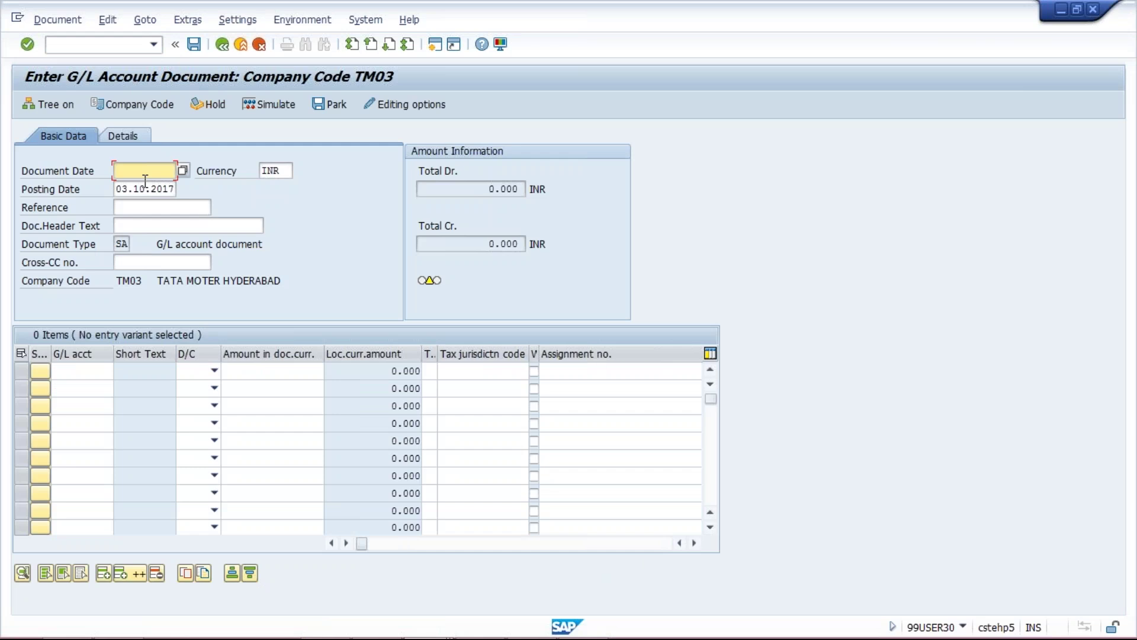
- Set the document date to 03.10.2017 and enter G/L accounts 4006, 4005 and 4004 on the first three line items
{"action": "key", "text": "Return"}
{"action": "left_click", "coordinate": [83, 371]}
{"action": "left_click", "coordinate": [82, 387]}
{"action": "left_click", "coordinate": [81, 389]}
{"action": "left_click", "coordinate": [66, 417]}
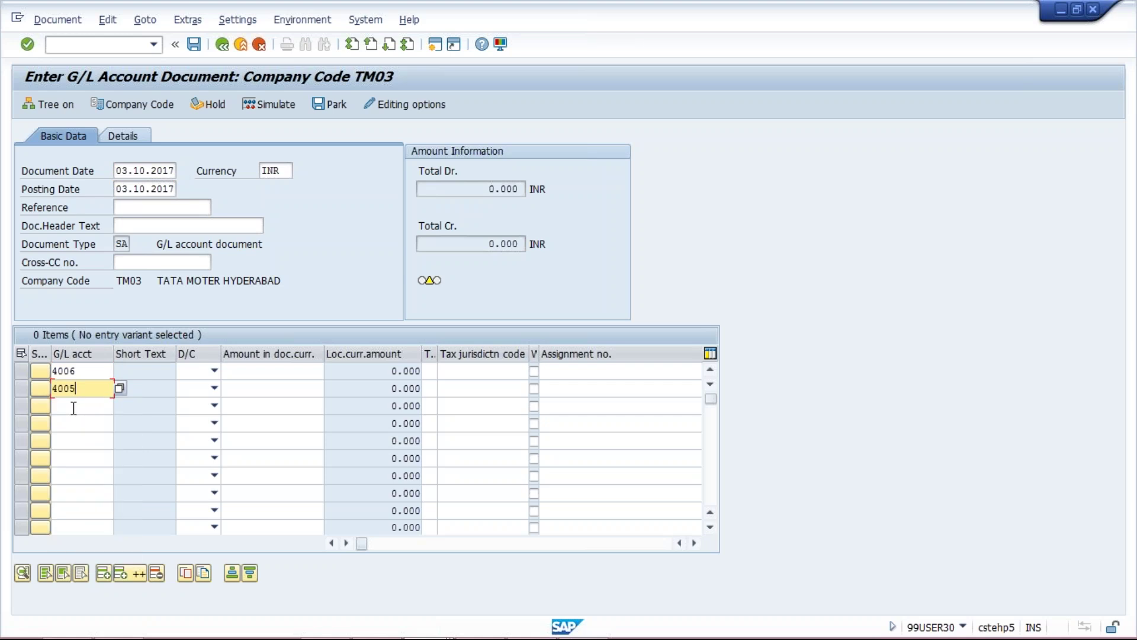
{"action": "left_click", "coordinate": [79, 405]}
{"action": "left_click", "coordinate": [66, 447]}
- Enter the amounts 6000, 3000, 1000 and 10000 on the first four line items and validate the entries
{"action": "left_click", "coordinate": [276, 370]}
{"action": "left_click", "coordinate": [287, 390]}
{"action": "left_click", "coordinate": [278, 392]}
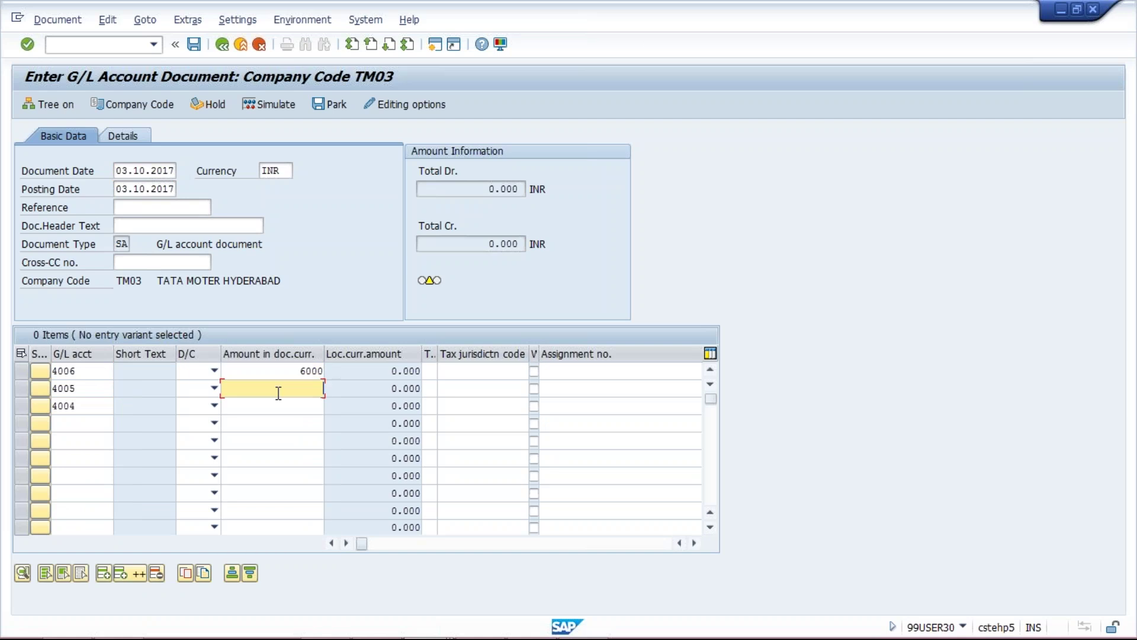
{"action": "left_click", "coordinate": [294, 431]}
{"action": "left_click", "coordinate": [288, 421]}
{"action": "left_click", "coordinate": [287, 406]}
{"action": "left_click", "coordinate": [291, 436]}
{"action": "left_click", "coordinate": [275, 422]}
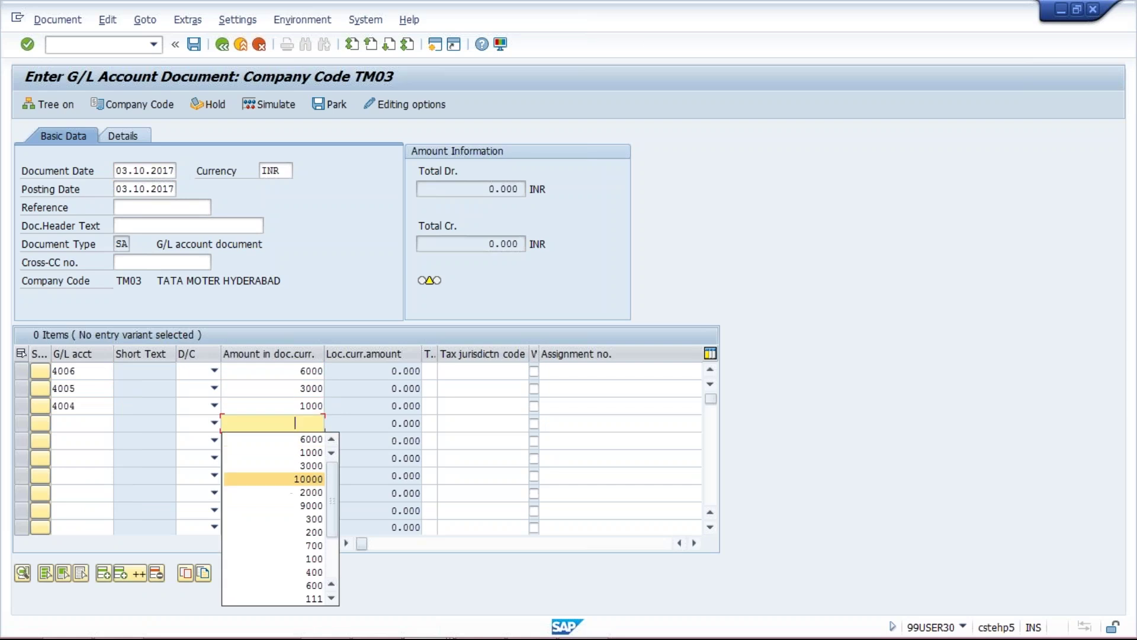
{"action": "left_click", "coordinate": [275, 480]}
{"action": "key", "text": "Return"}
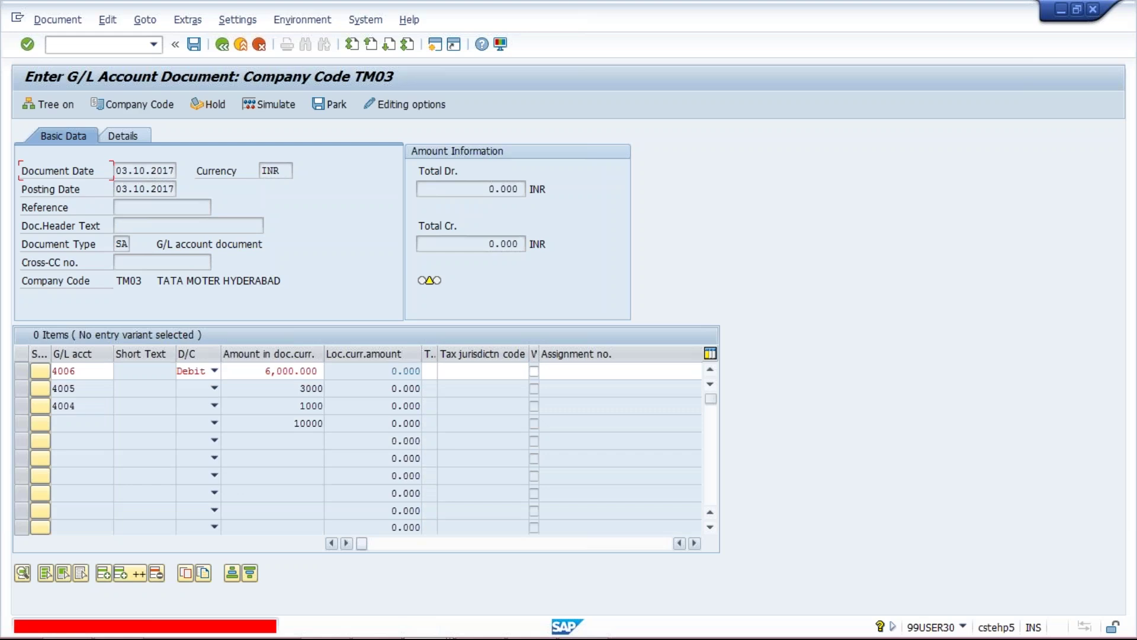
- Assign cost center C1000 to the line item of account 4006
{"action": "left_click", "coordinate": [694, 543]}
{"action": "left_click", "coordinate": [694, 543]}
{"action": "left_click", "coordinate": [694, 543]}
{"action": "left_click", "coordinate": [694, 544]}
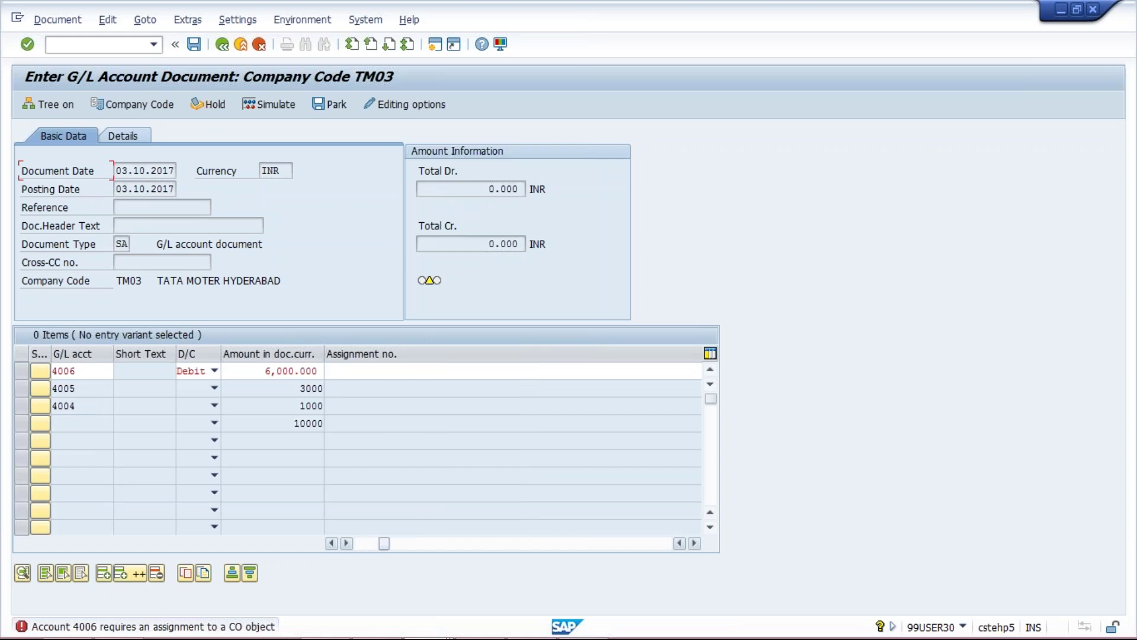
{"action": "left_click", "coordinate": [694, 543]}
{"action": "left_click", "coordinate": [694, 543]}
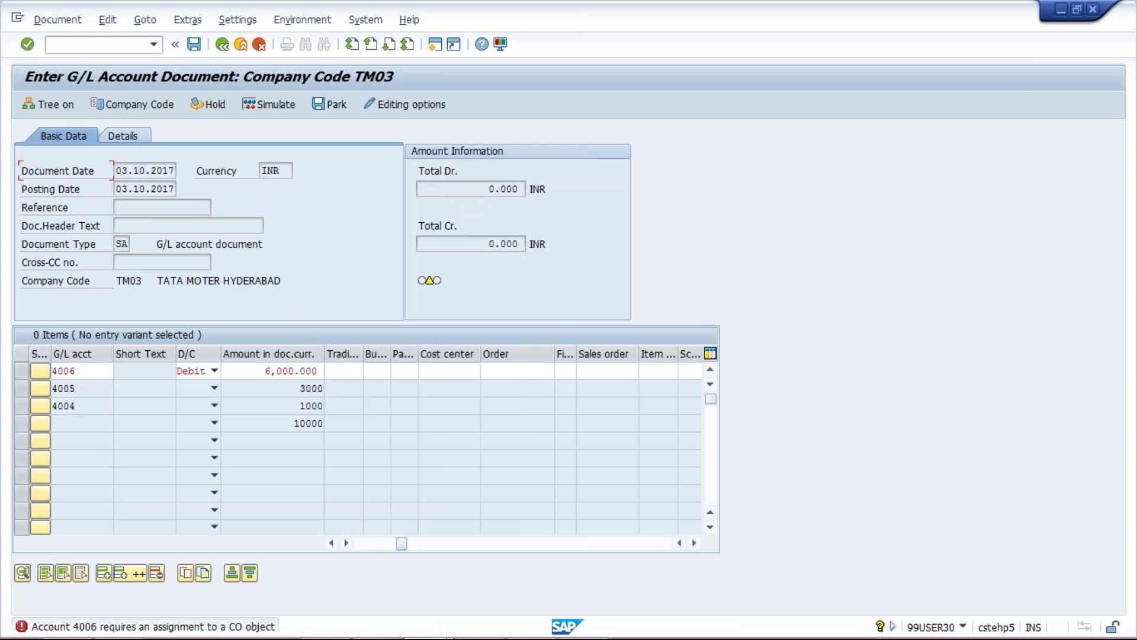
{"action": "left_click", "coordinate": [450, 375]}
{"action": "type", "text": "C1000"}
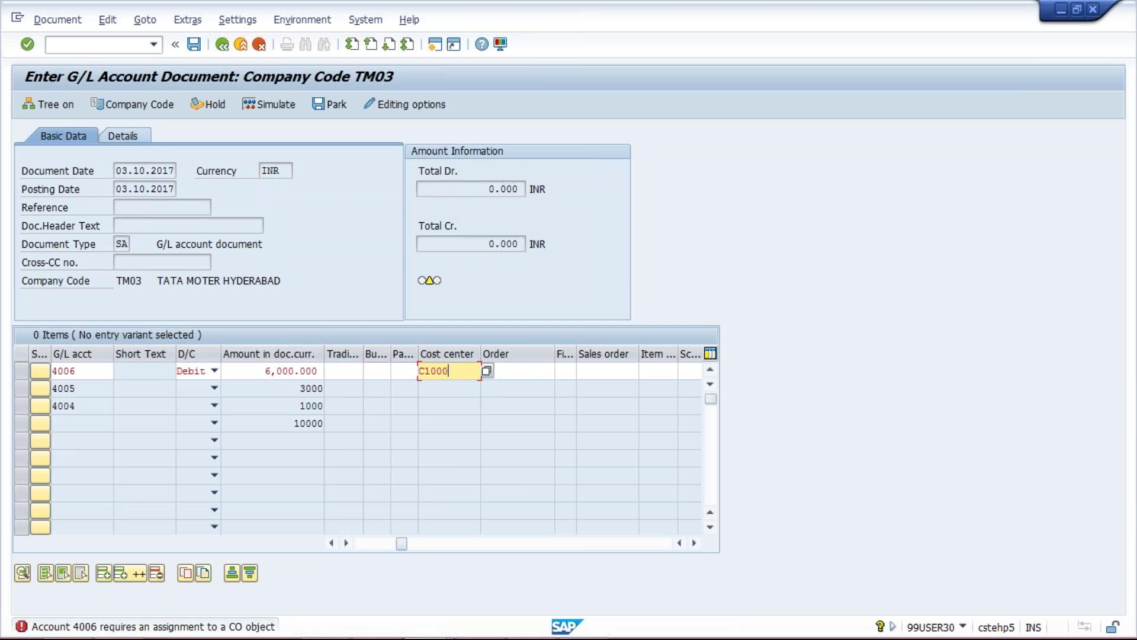
{"action": "key", "text": "Return"}
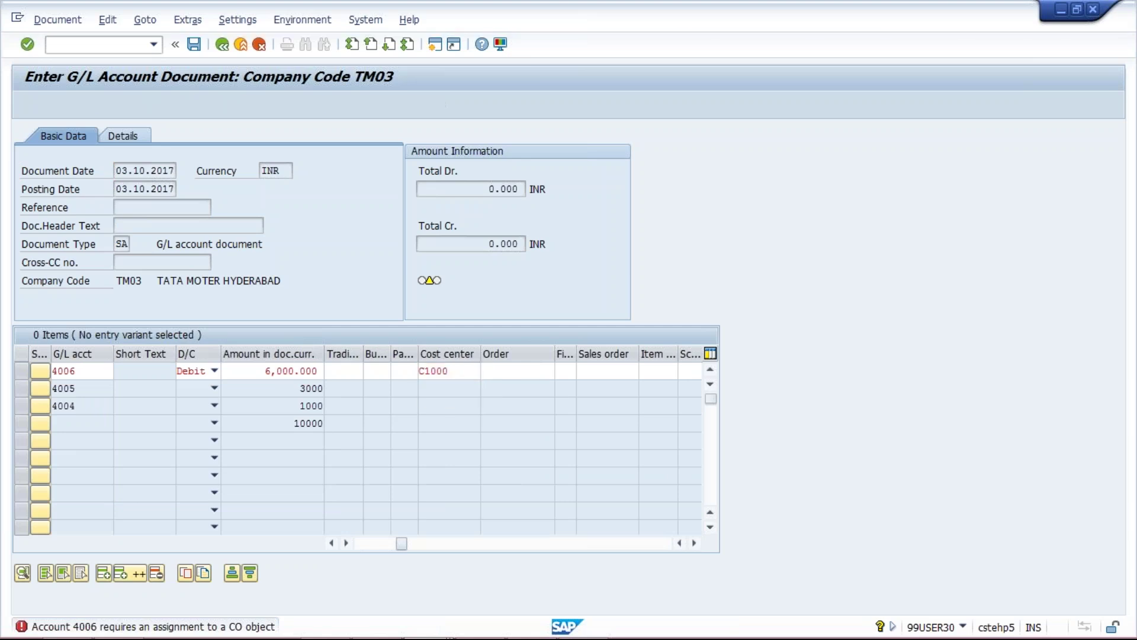
- Assign cost center C1000 to the line items of accounts 4005 and 4004
{"action": "left_click", "coordinate": [449, 389]}
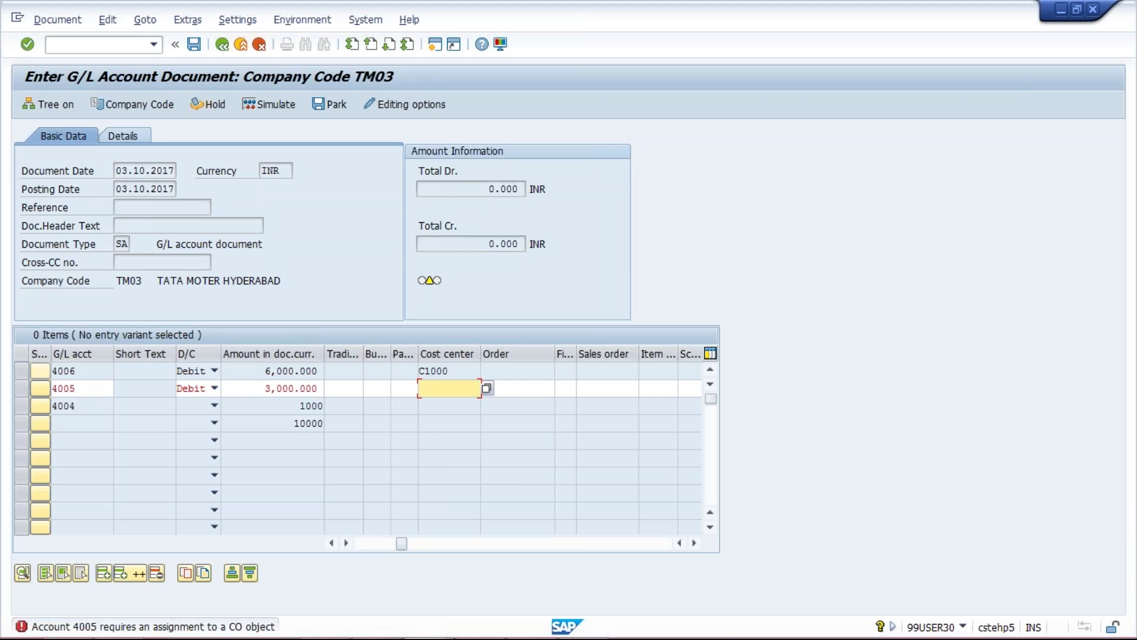
{"action": "key", "text": "Down"}
{"action": "key", "text": "Return"}
{"action": "key", "text": "Return"}
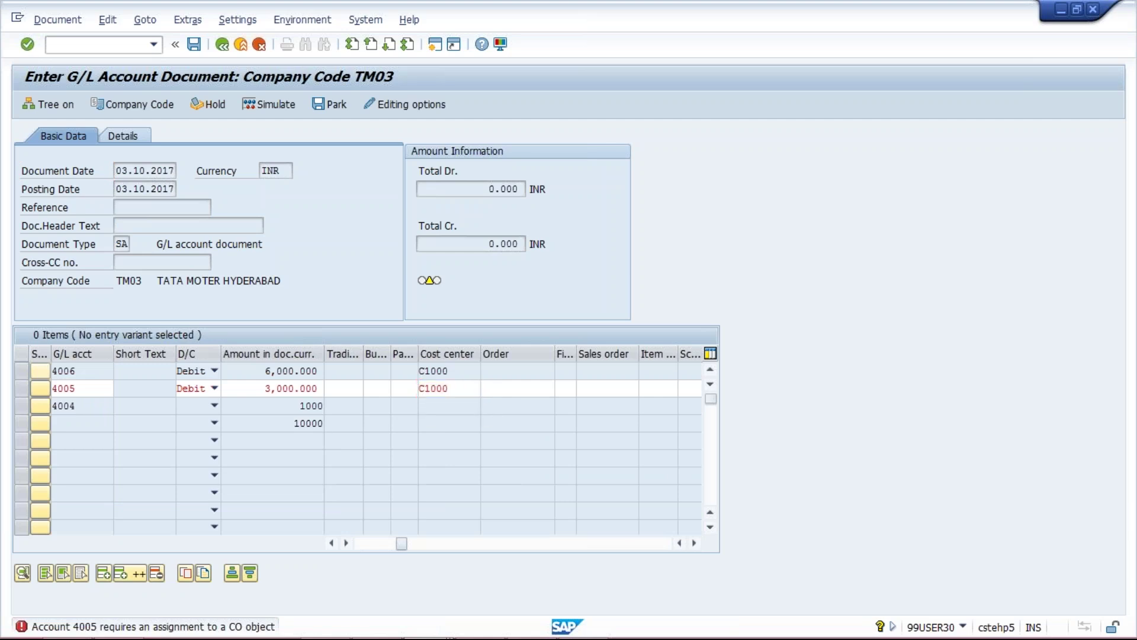
{"action": "left_click", "coordinate": [440, 407]}
{"action": "key", "text": "Down"}
{"action": "key", "text": "Return"}
{"action": "key", "text": "Return"}
{"action": "key", "text": "Return"}
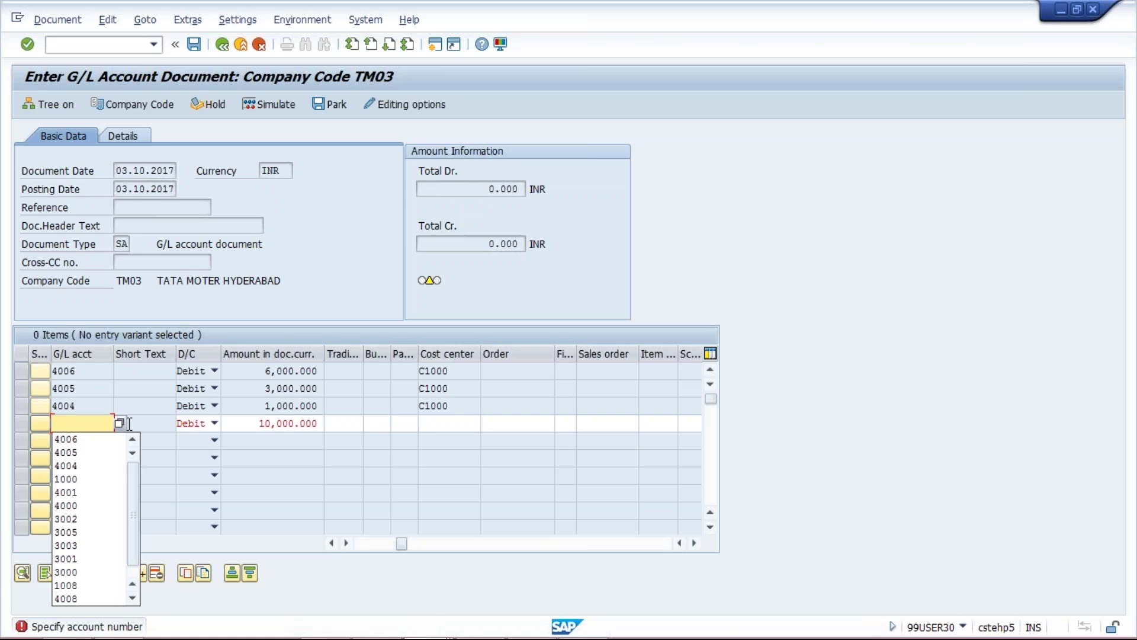
- Set the fourth line item to G/L account 1000 as a credit and validate the document
{"action": "left_click", "coordinate": [77, 484]}
{"action": "left_click", "coordinate": [215, 423]}
{"action": "left_click", "coordinate": [185, 438]}
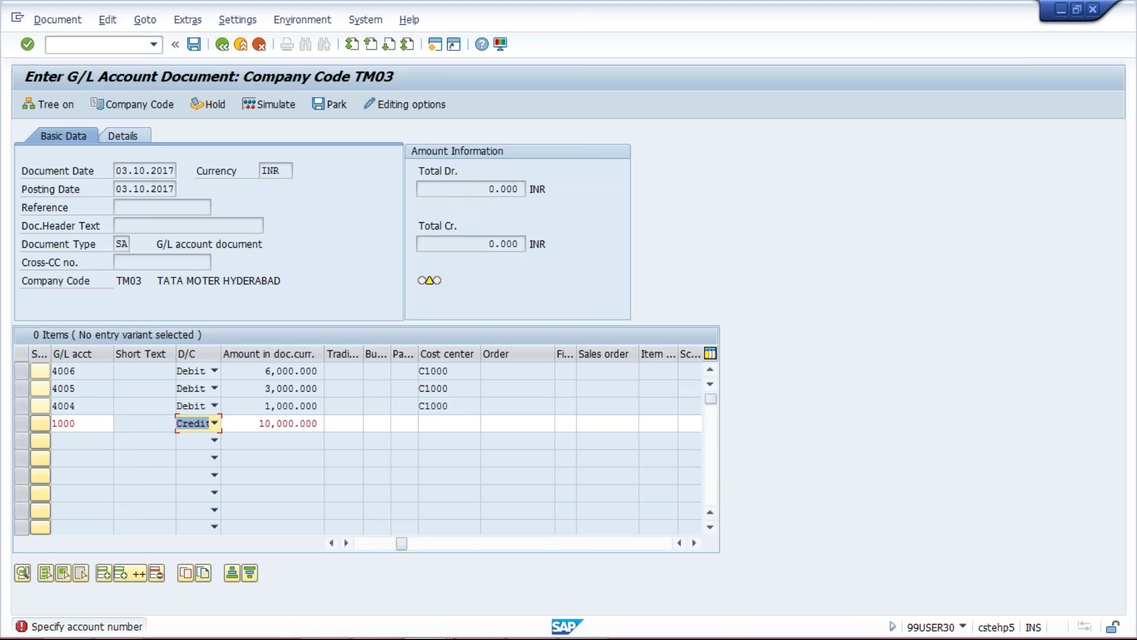
{"action": "key", "text": "Return"}
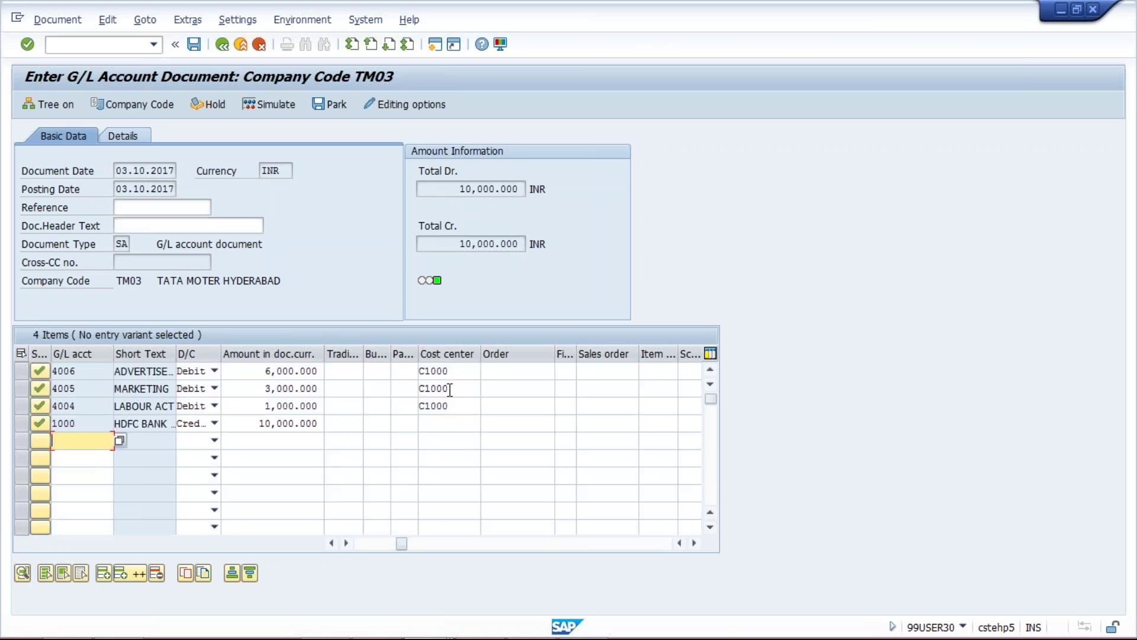
- Start transaction OKB9 in a new session to maintain the default account assignments
{"action": "left_click", "coordinate": [454, 371]}
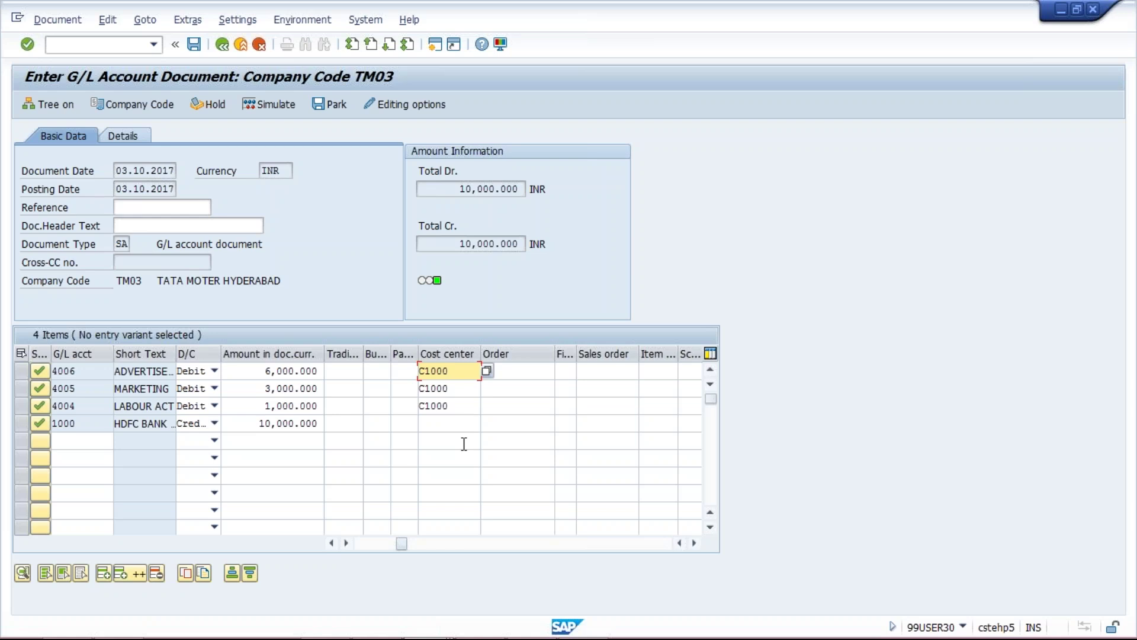
{"action": "left_click", "coordinate": [435, 45]}
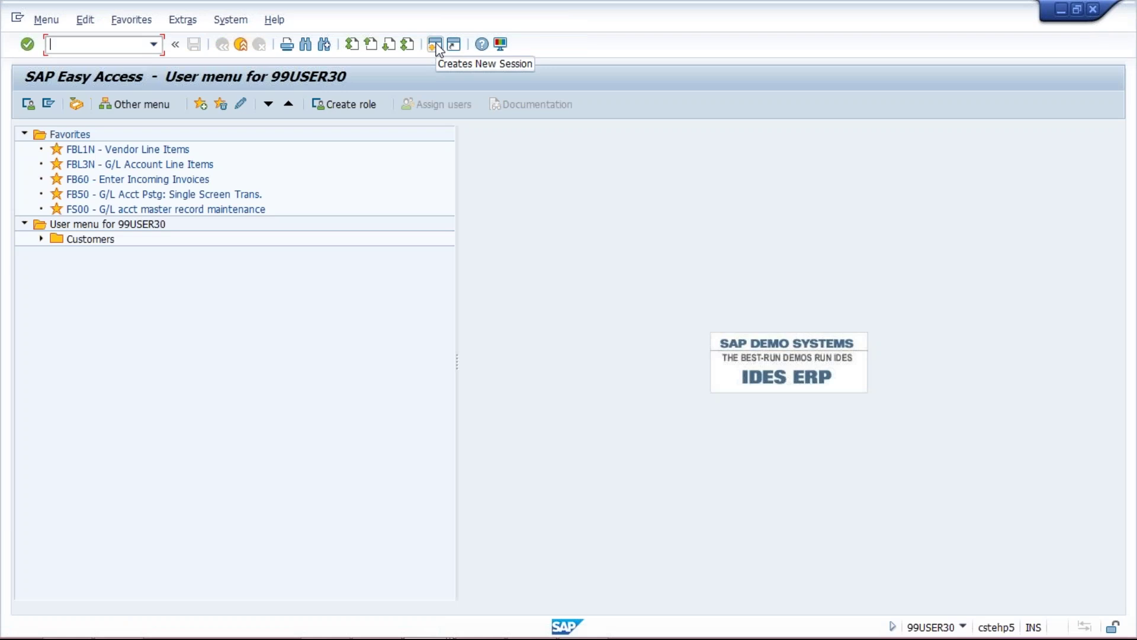
{"action": "type", "text": "O"}
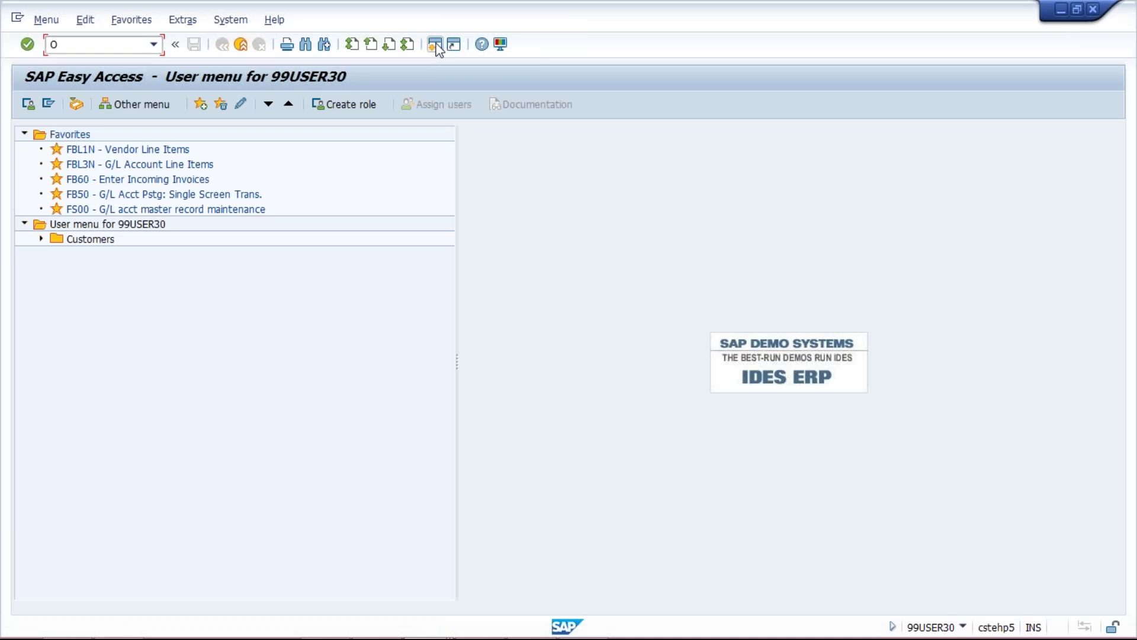
{"action": "type", "text": "KB9"}
{"action": "key", "text": "Return"}
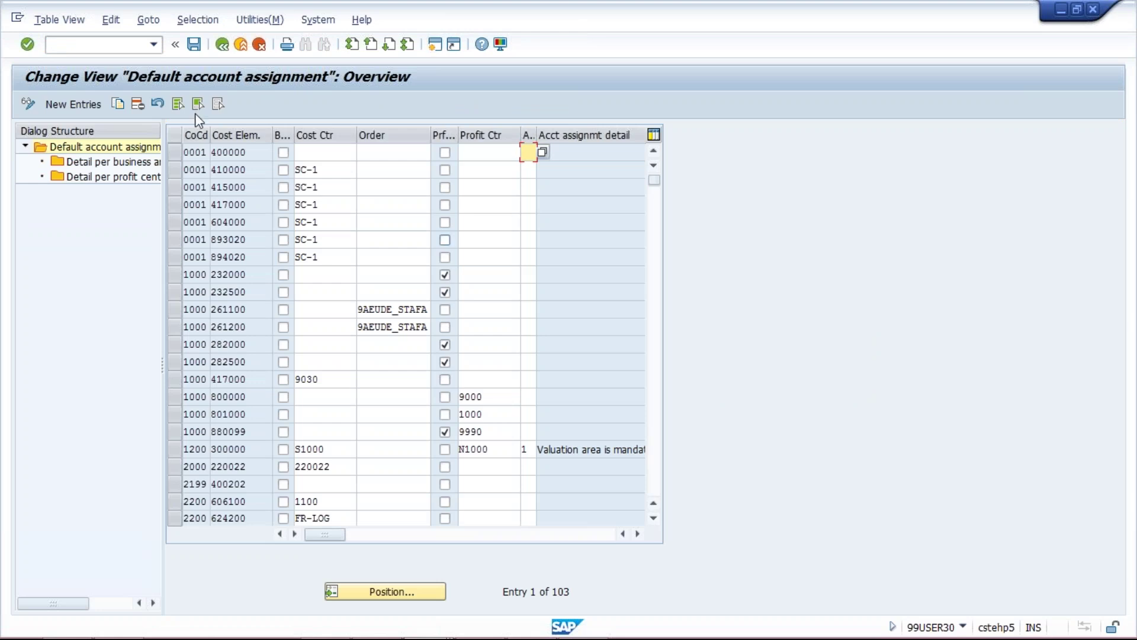
- Add a new default account assignment for company code TM03 with cost element 4004 and cost center C1000
{"action": "left_click", "coordinate": [56, 104]}
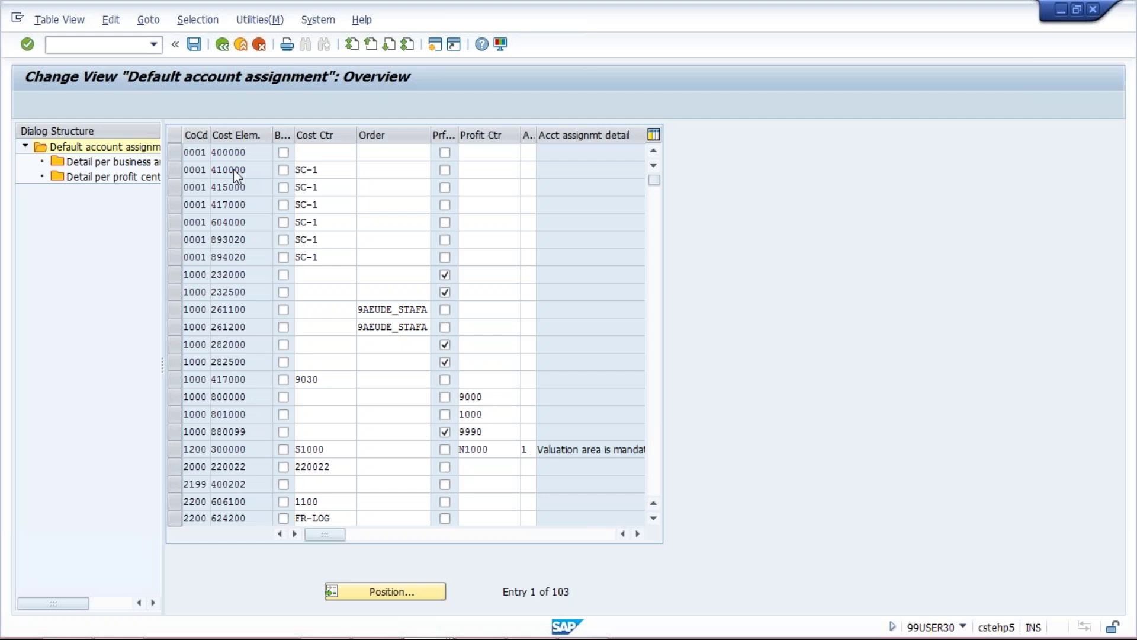
{"action": "type", "text": "TM03"}
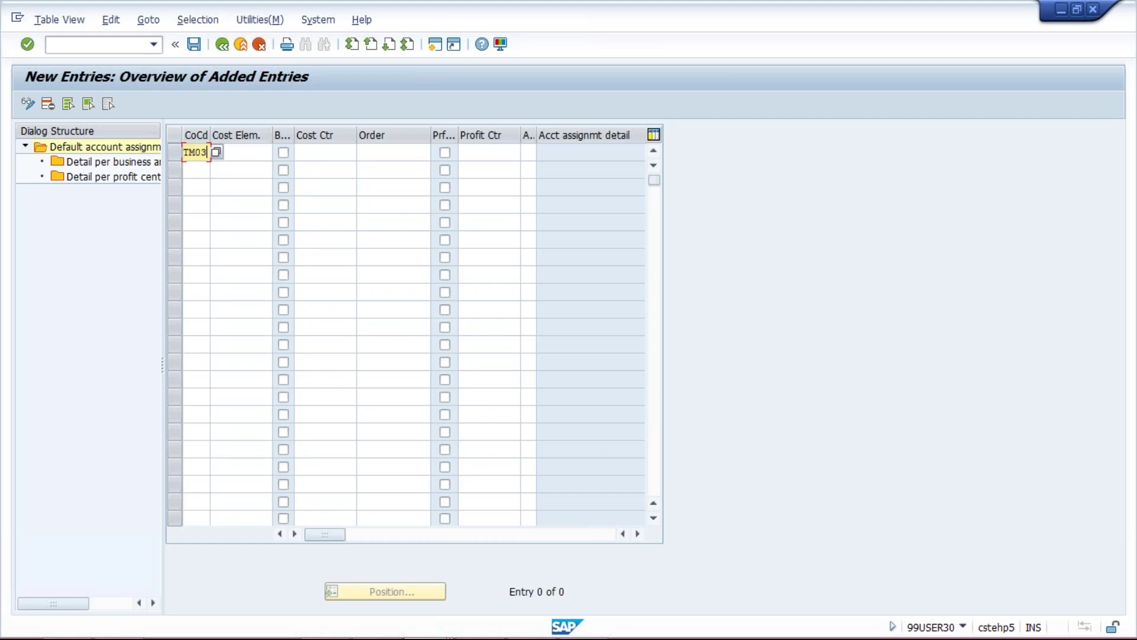
{"action": "left_click", "coordinate": [250, 152]}
{"action": "type", "text": "400"}
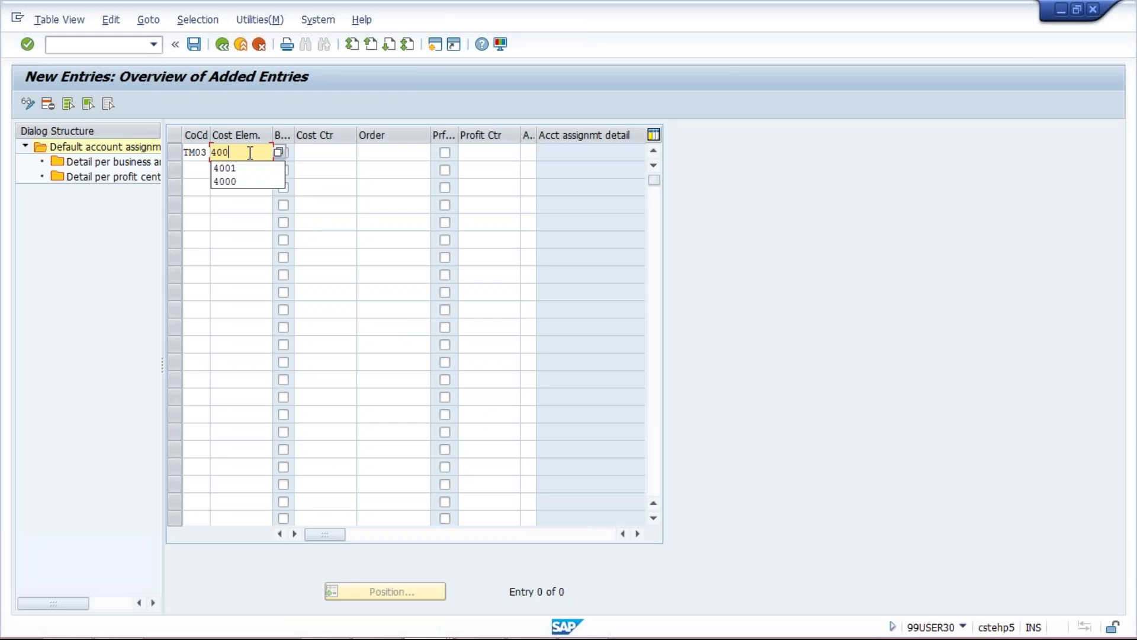
{"action": "type", "text": "4"}
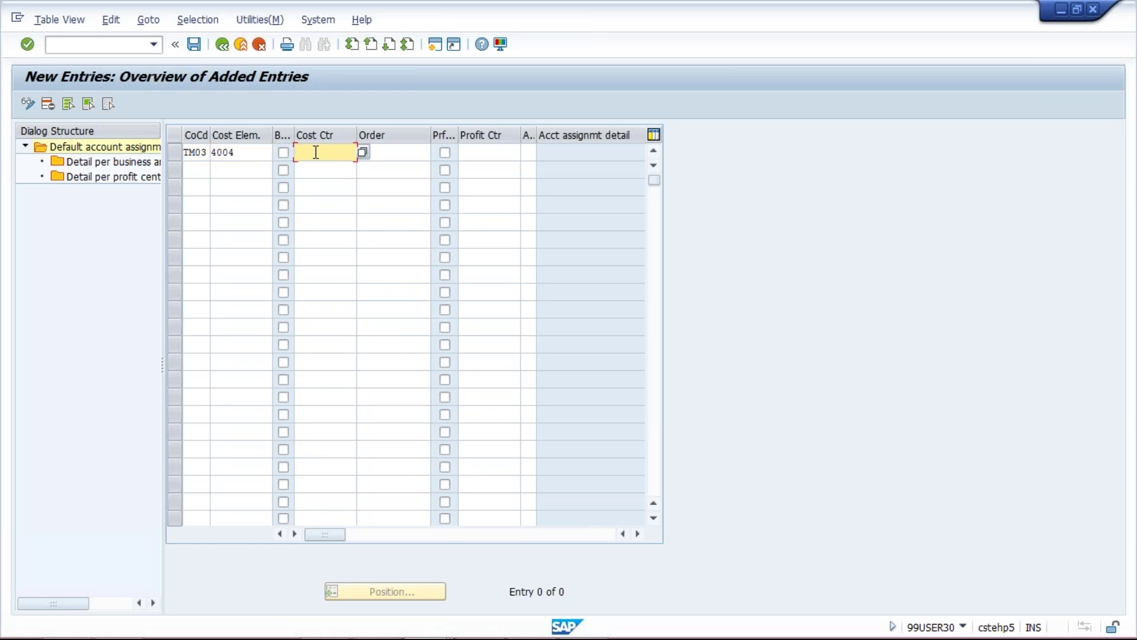
{"action": "left_click", "coordinate": [251, 152]}
{"action": "left_click", "coordinate": [323, 149]}
{"action": "type", "text": "C1000"}
{"action": "left_click", "coordinate": [241, 153]}
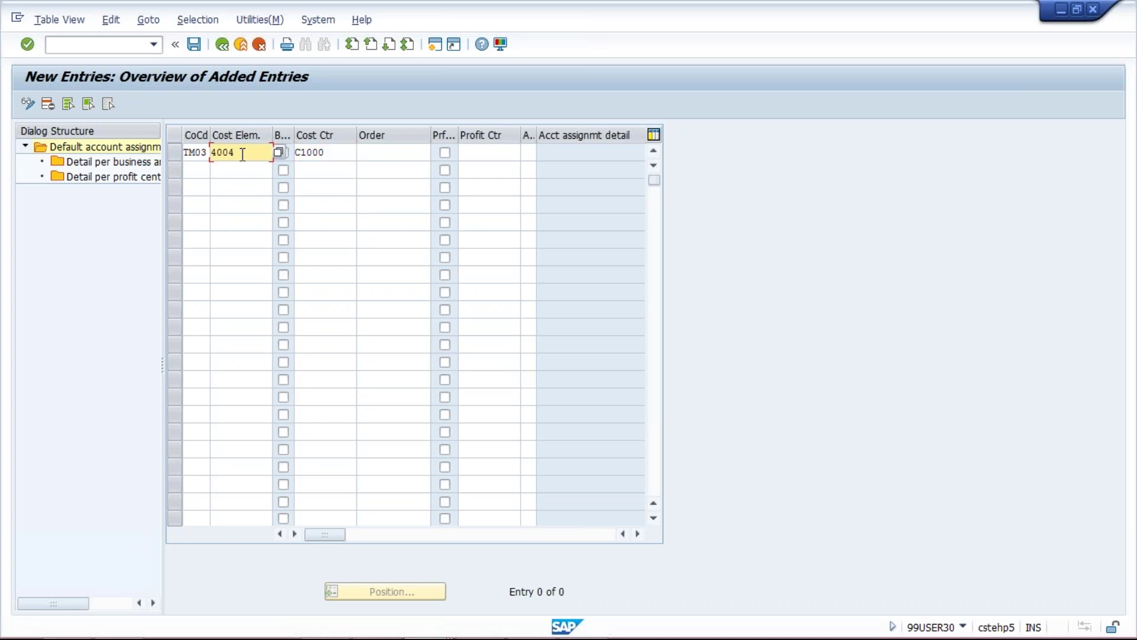
{"action": "left_click", "coordinate": [327, 153]}
- Add a second entry for company code TM03 with cost element 4005 and cost center C1000
{"action": "left_click", "coordinate": [196, 170]}
{"action": "left_click", "coordinate": [198, 168]}
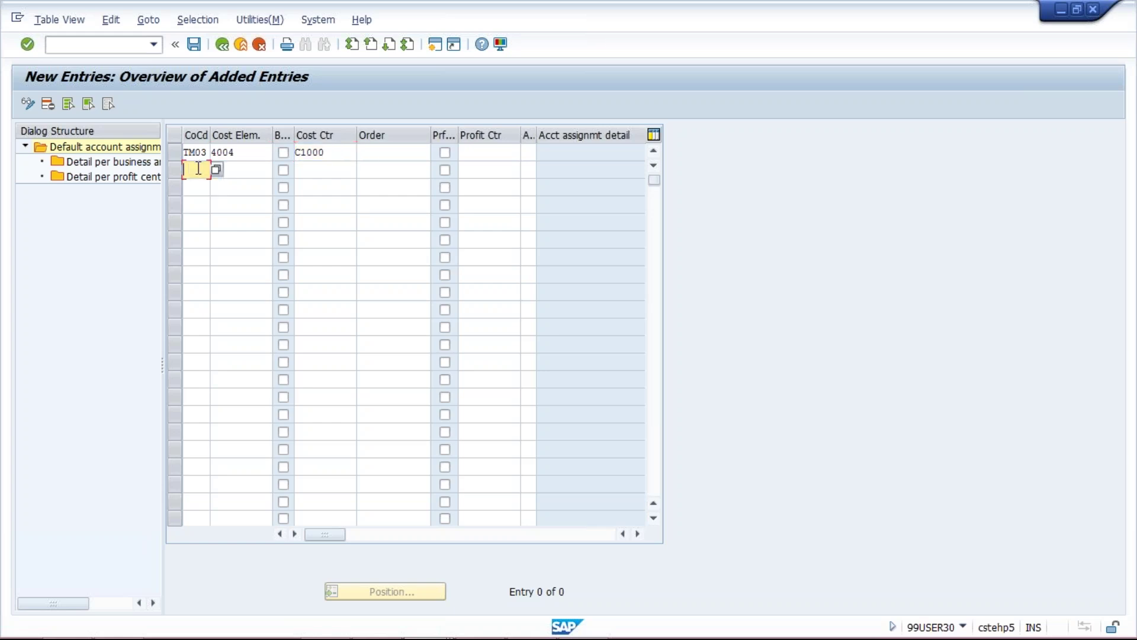
{"action": "type", "text": "TM03"}
{"action": "key", "text": "Tab"}
{"action": "type", "text": "R"}
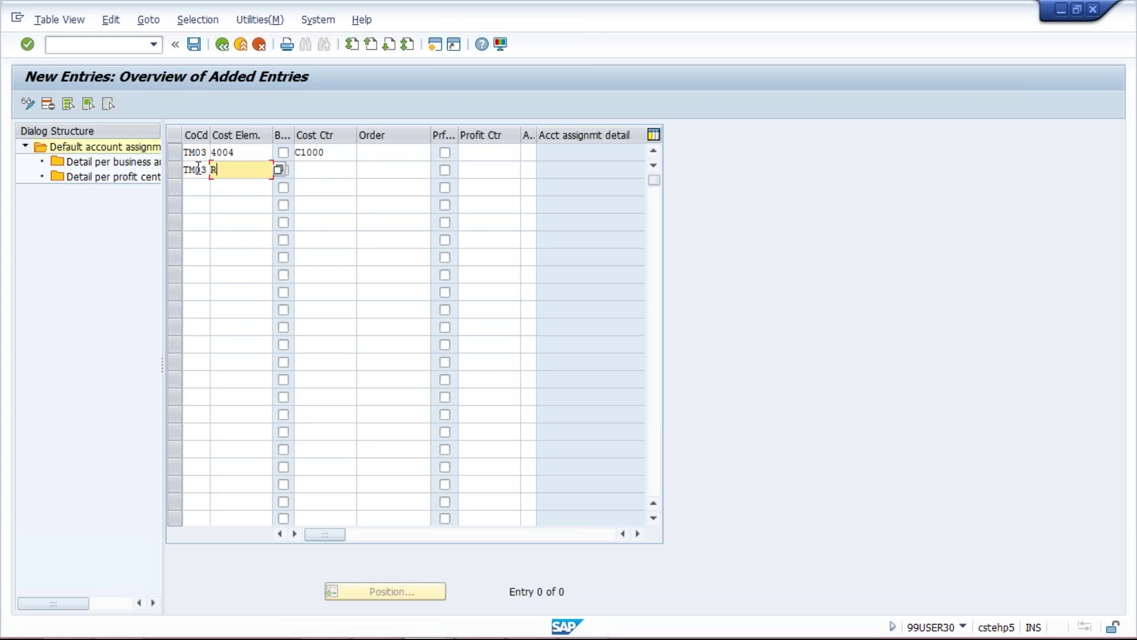
{"action": "key", "text": "BackSpace"}
{"action": "type", "text": "4005"}
{"action": "key", "text": "Tab"}
{"action": "key", "text": "Tab"}
{"action": "type", "text": "C1000"}
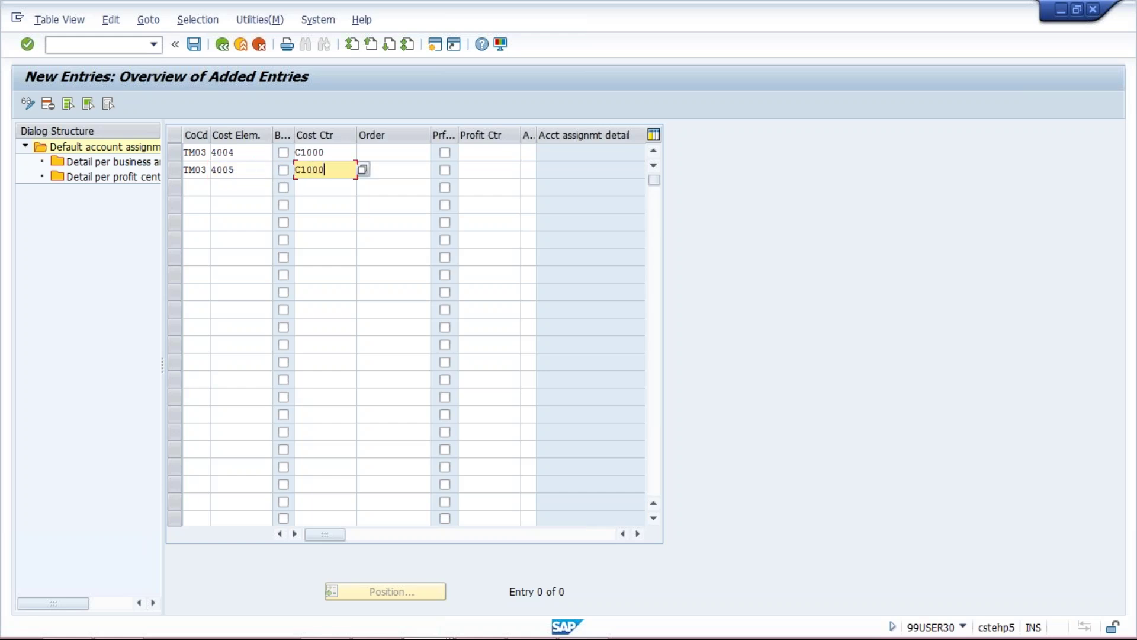
- Add a third entry for company code TM03 with cost element 4006 and cost center C1000
{"action": "left_click", "coordinate": [199, 189]}
{"action": "type", "text": "TM03"}
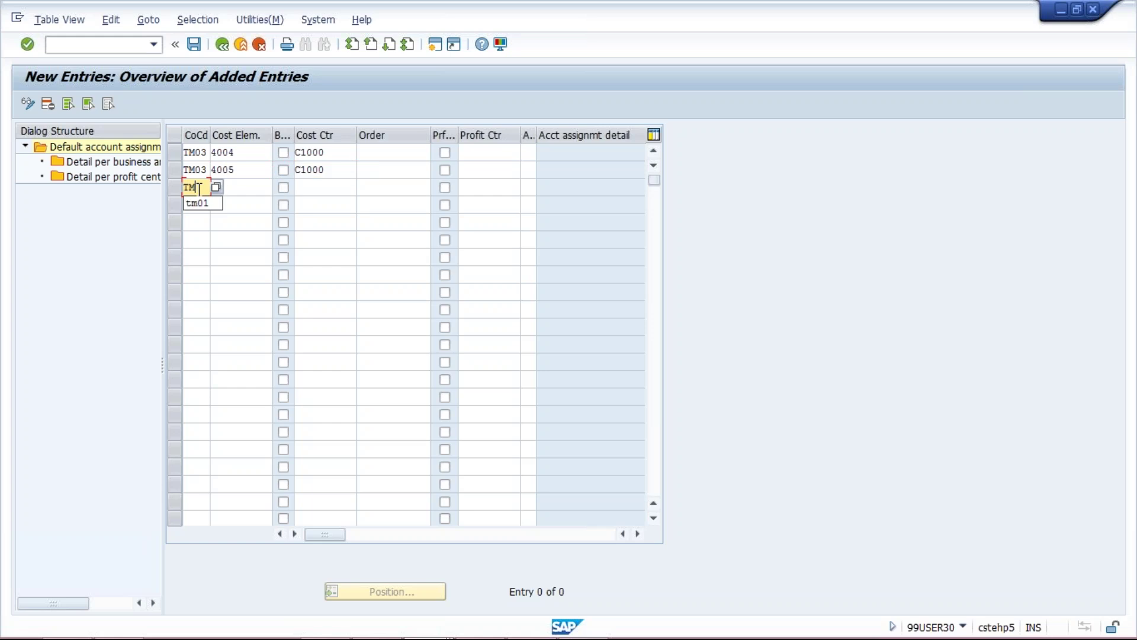
{"action": "key", "text": "Tab"}
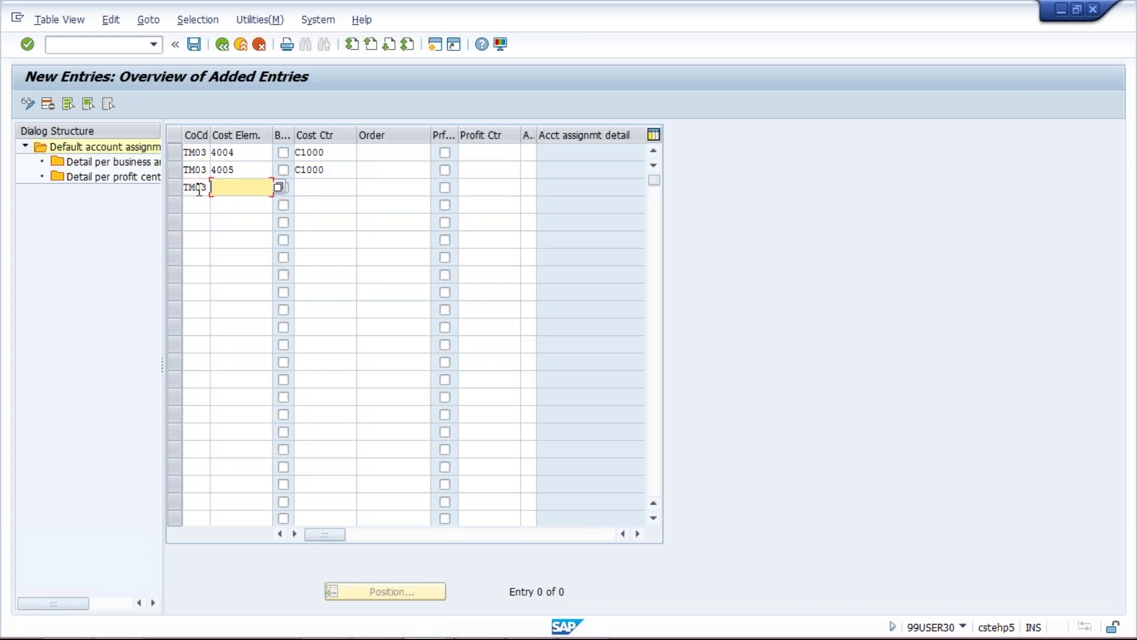
{"action": "type", "text": "4.."}
{"action": "key", "text": "BackSpace"}
{"action": "key", "text": "BackSpace"}
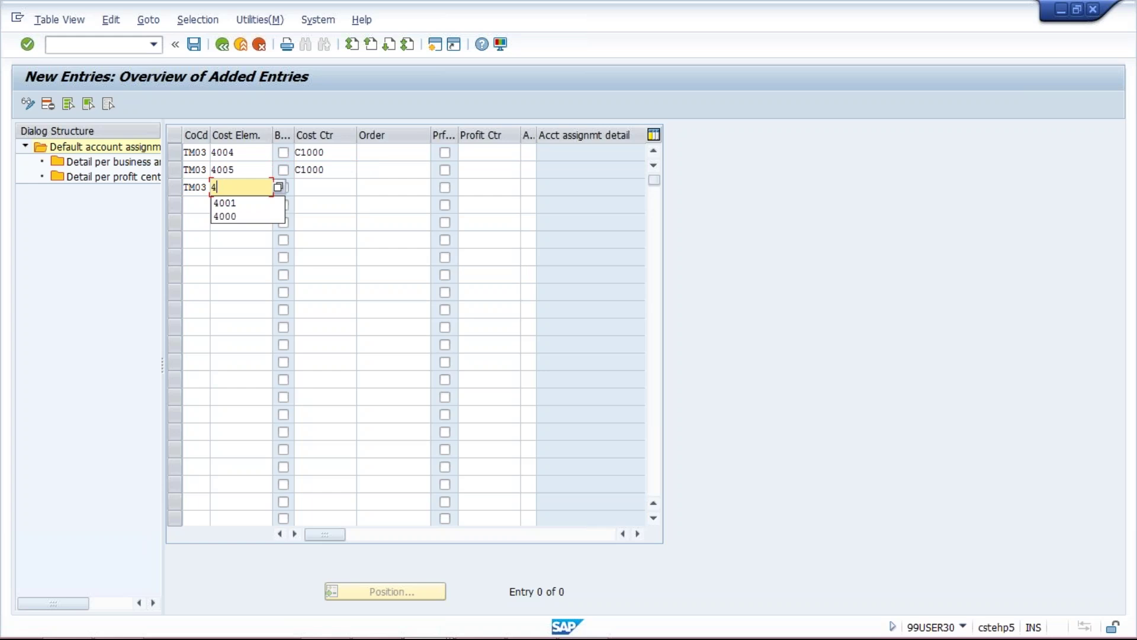
{"action": "type", "text": "006"}
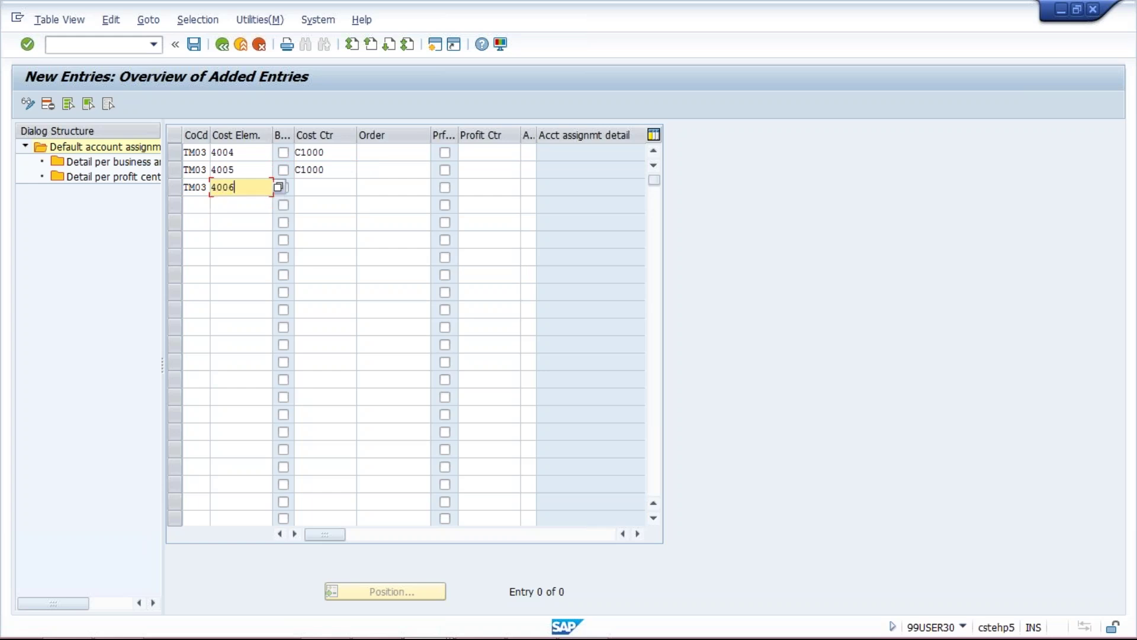
{"action": "key", "text": "Tab"}
{"action": "type", "text": "C"}
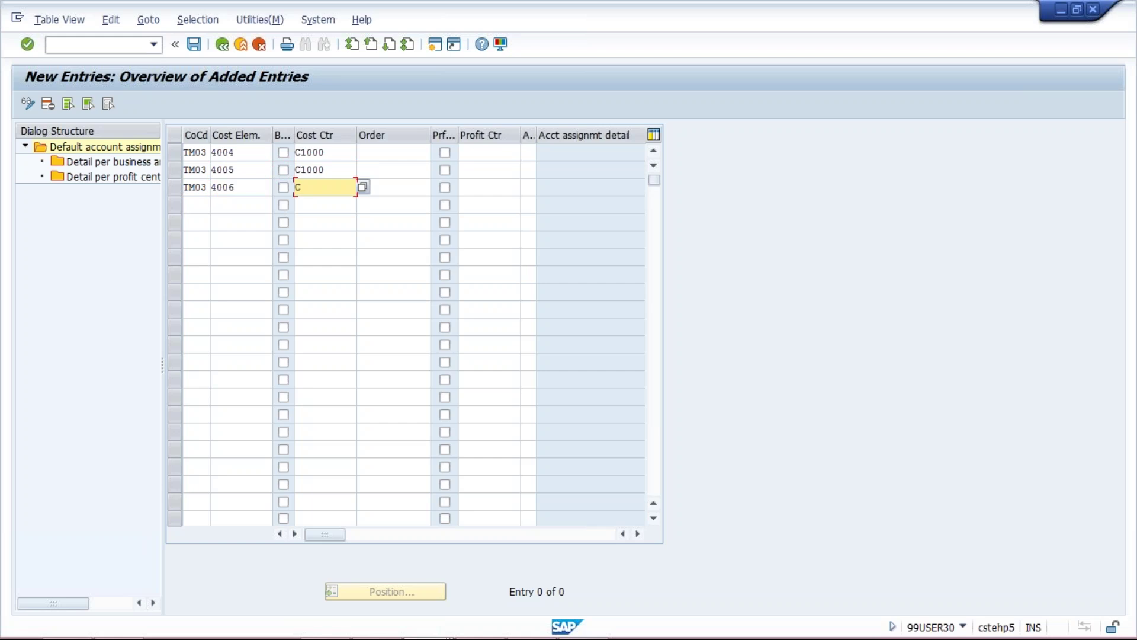
{"action": "type", "text": "1000"}
{"action": "left_click", "coordinate": [240, 202]}
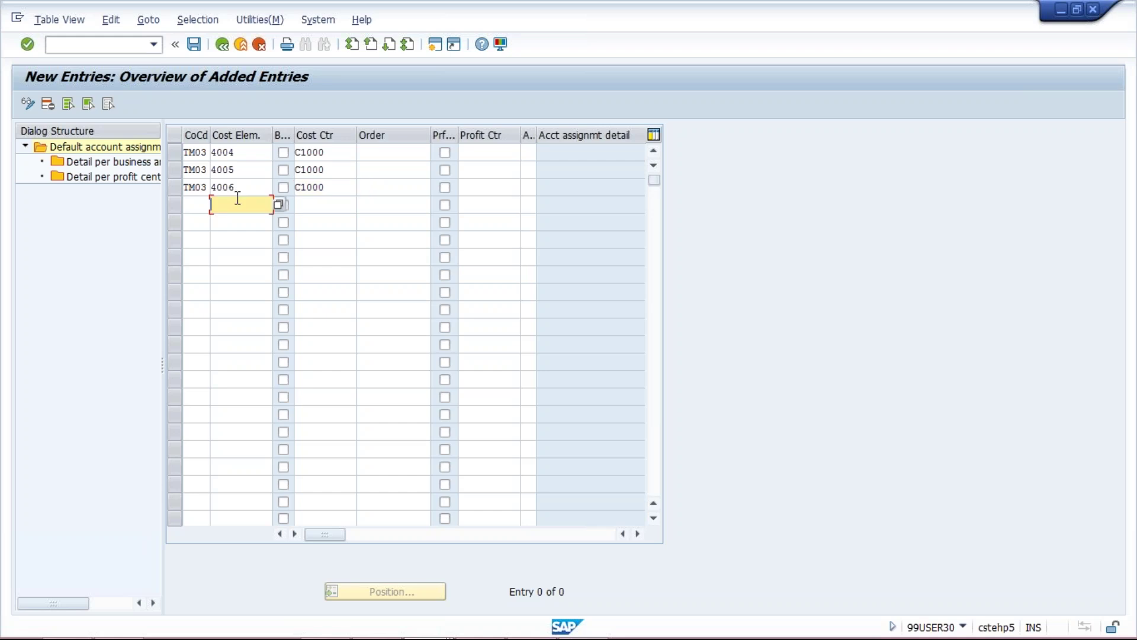
{"action": "left_click", "coordinate": [317, 205]}
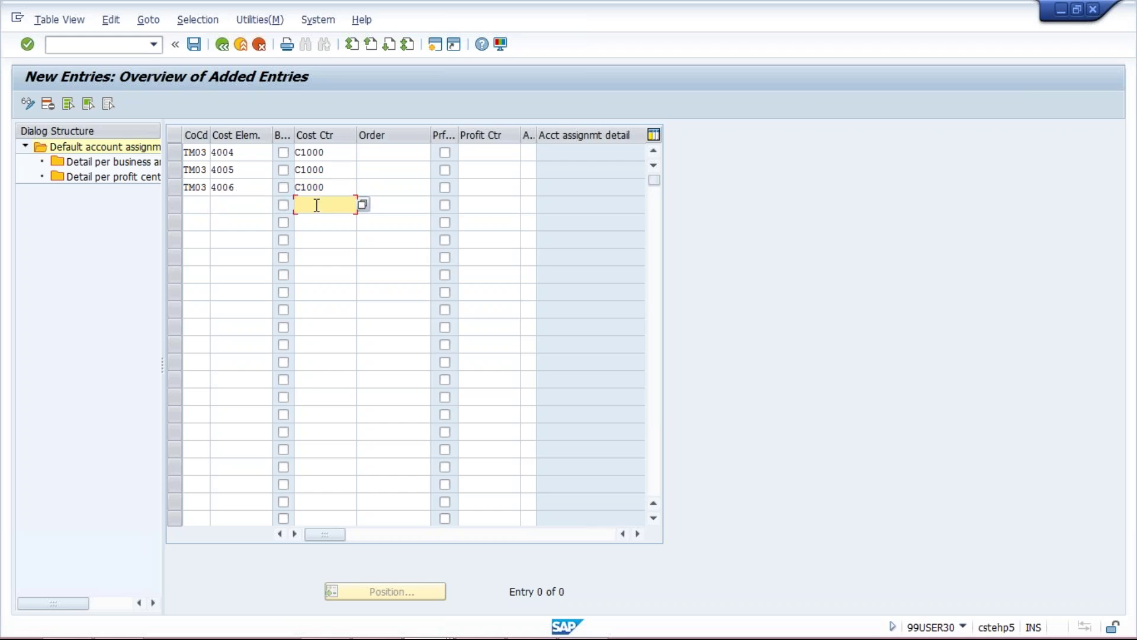
- Save the new default account assignments under the proposed TATA MOTOR customizing request
{"action": "left_click", "coordinate": [194, 45]}
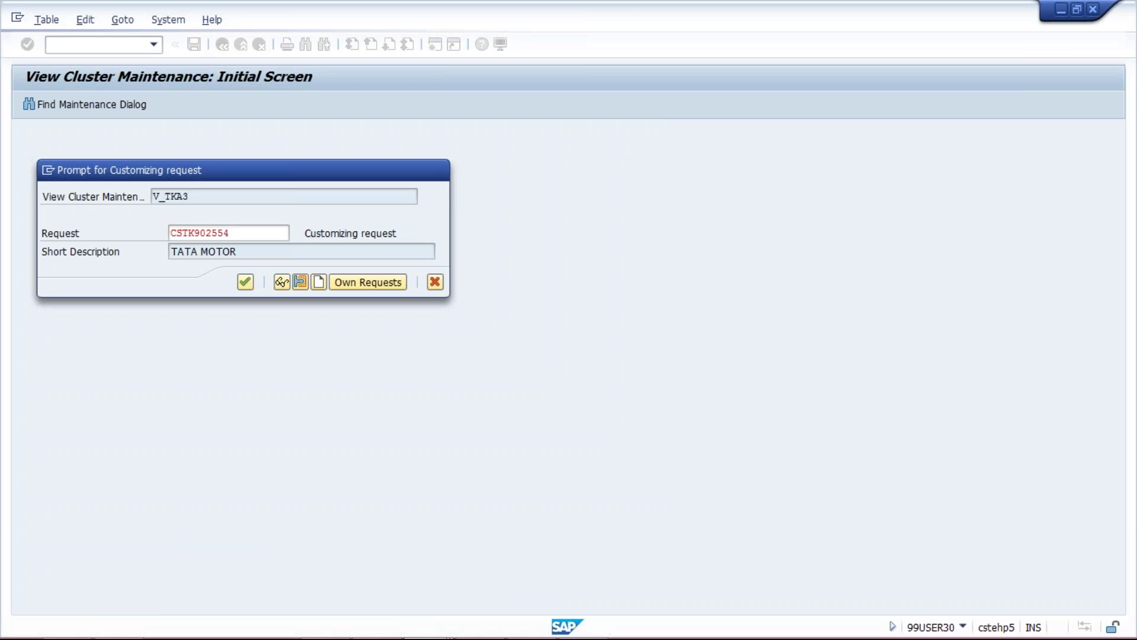
{"action": "key", "text": "Return"}
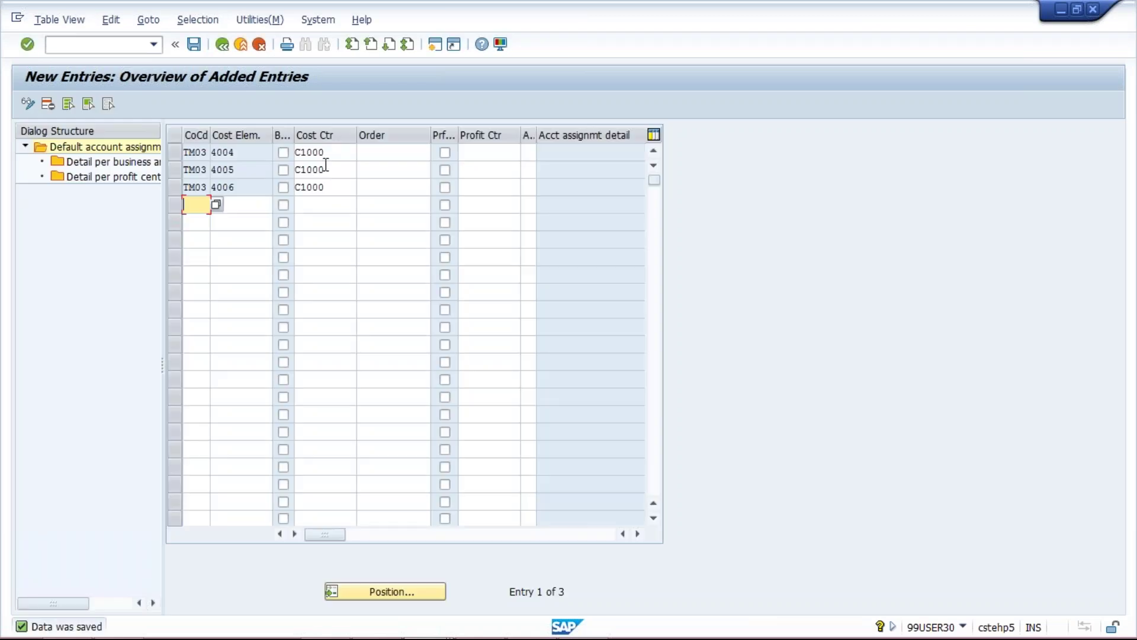
{"action": "left_click", "coordinate": [249, 152]}
{"action": "left_click", "coordinate": [246, 169]}
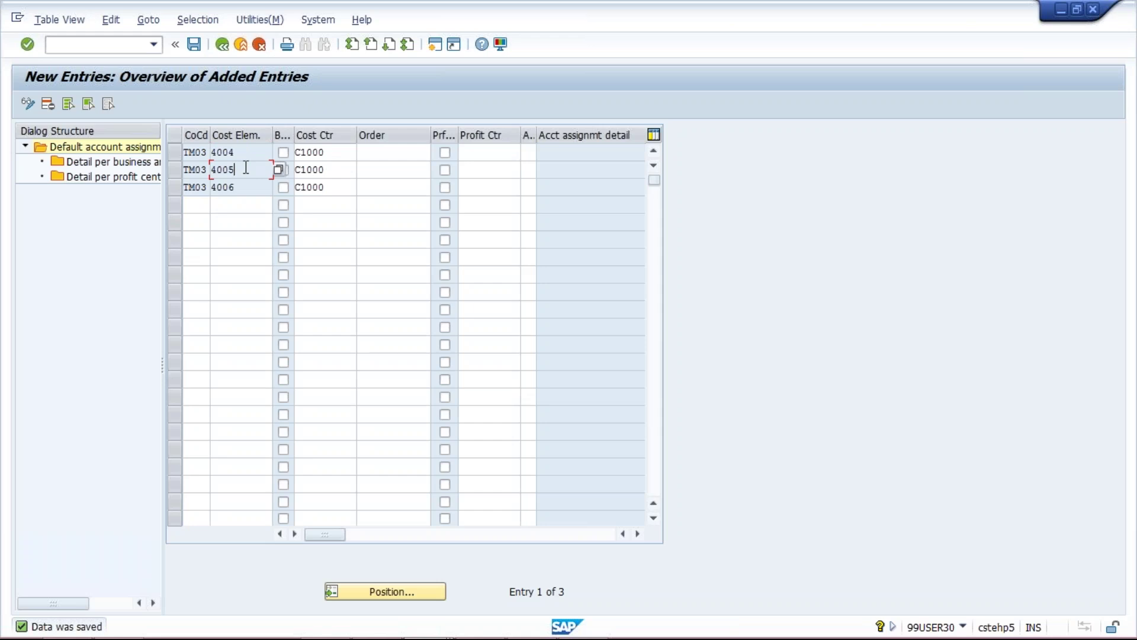
- Return to the G/L account document session and restart the entry with transaction /NFB50, discarding the current document
{"action": "mouse_move", "coordinate": [455, 633]}
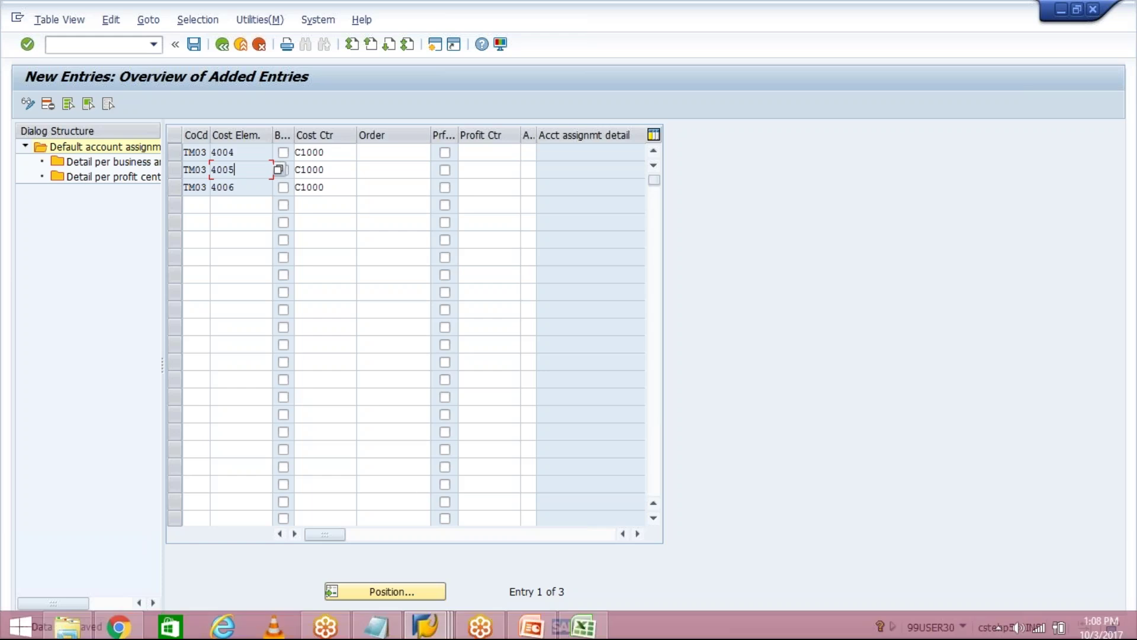
{"action": "left_click", "coordinate": [440, 625]}
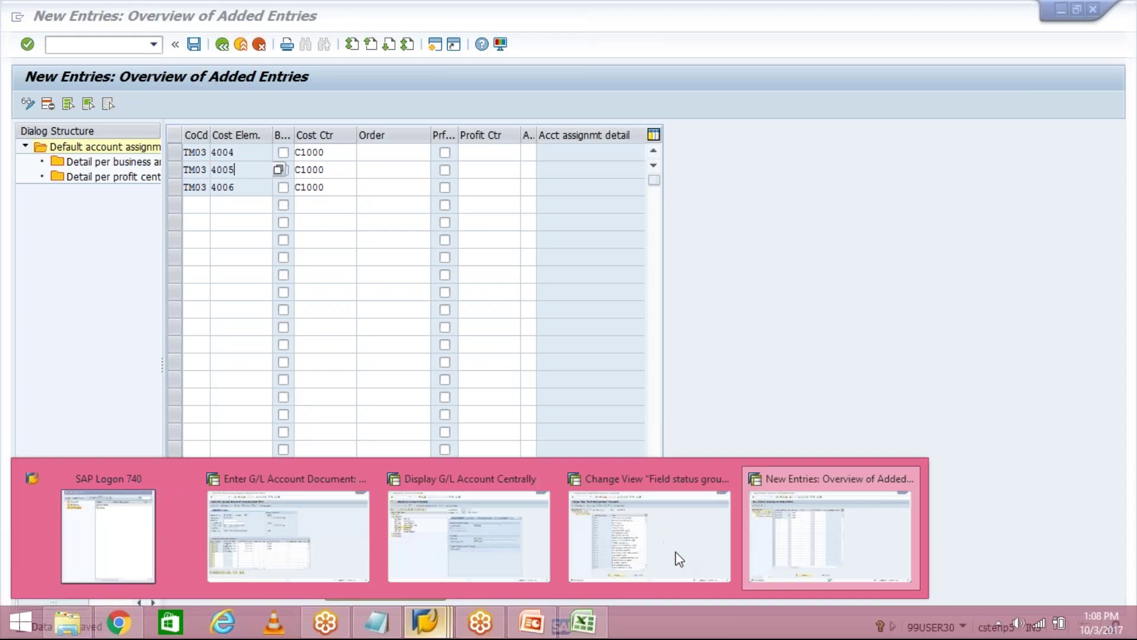
{"action": "left_click", "coordinate": [330, 544]}
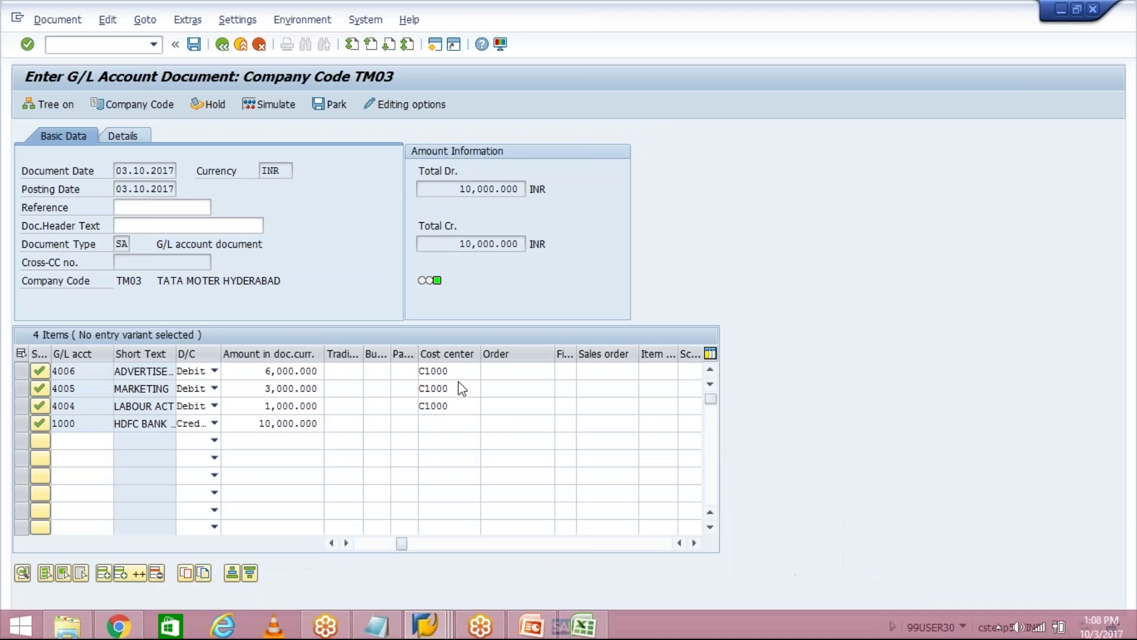
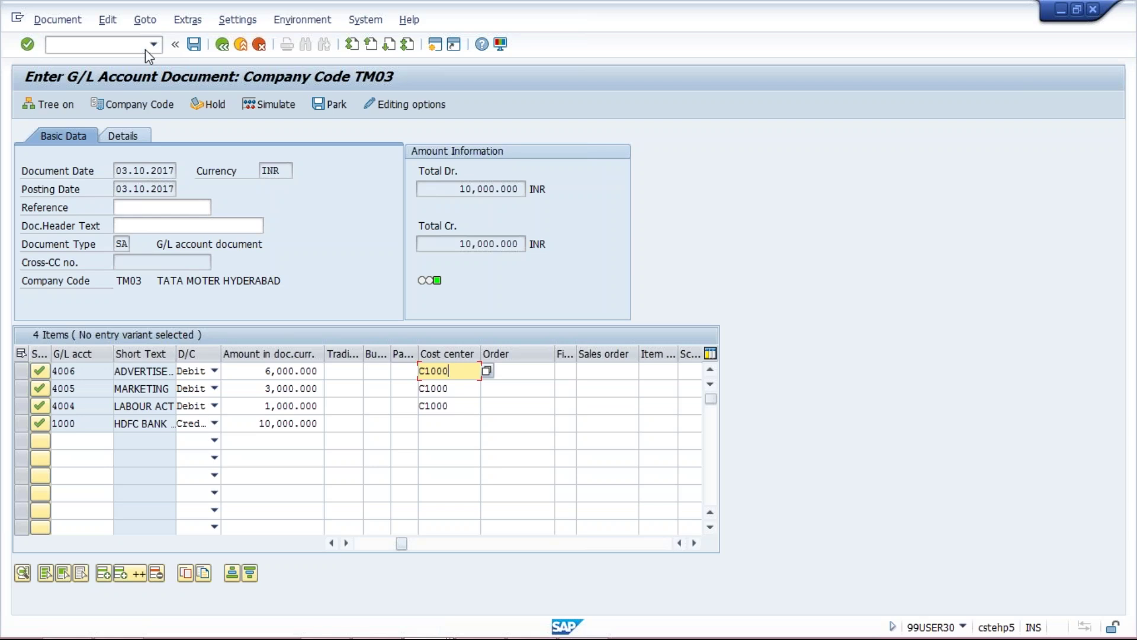
{"action": "left_click", "coordinate": [152, 47]}
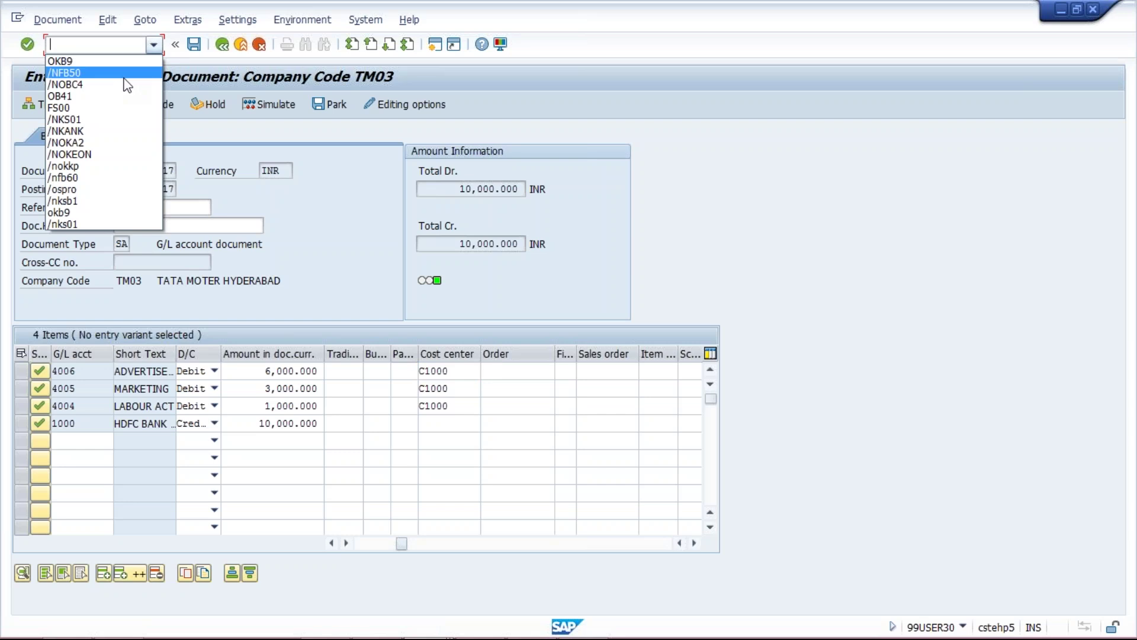
{"action": "left_click", "coordinate": [125, 74]}
{"action": "key", "text": "Return"}
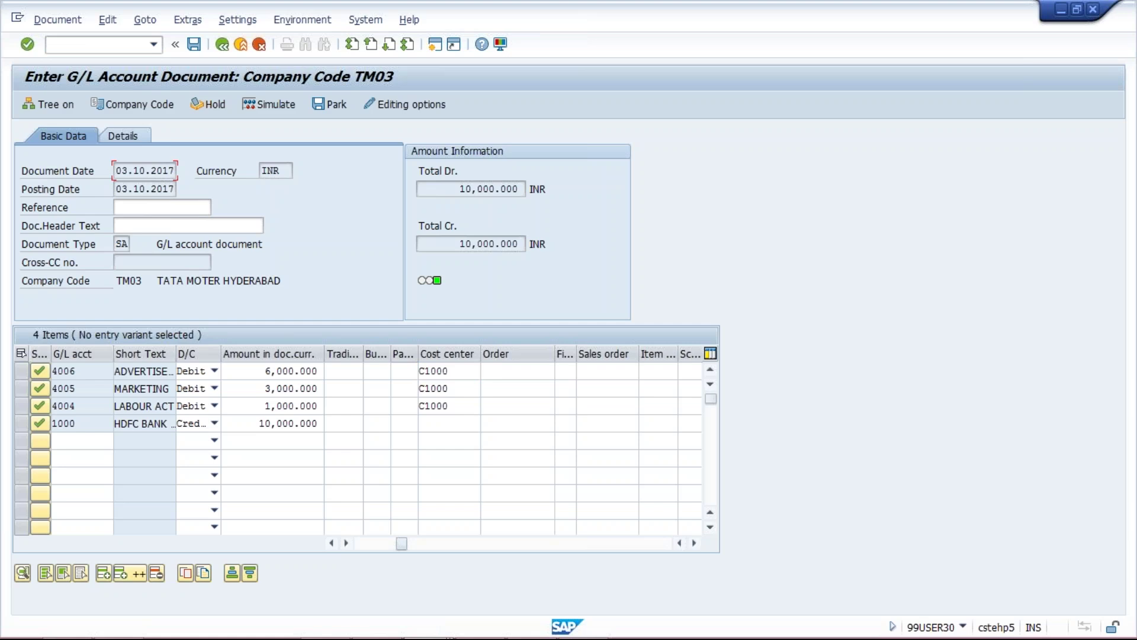
- Set the document date of the new G/L document to 03.10.2017
{"action": "key", "text": "Down"}
{"action": "key", "text": "Down"}
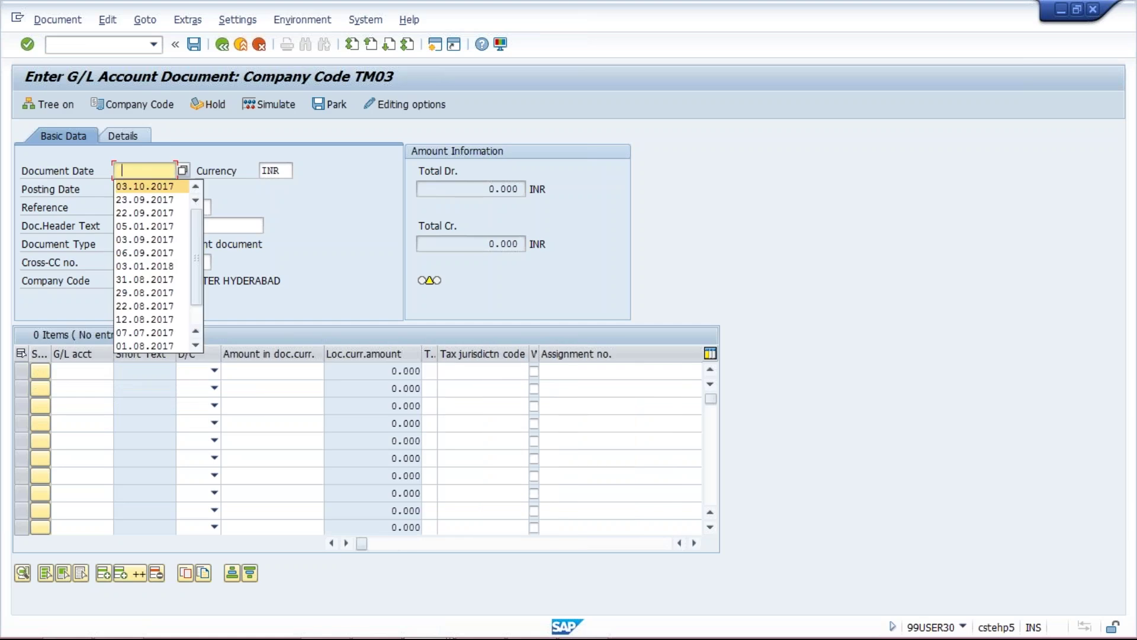
{"action": "key", "text": "Return"}
{"action": "key", "text": "Tab"}
{"action": "key", "text": "ctrl+Tab"}
{"action": "key", "text": "ctrl+Tab"}
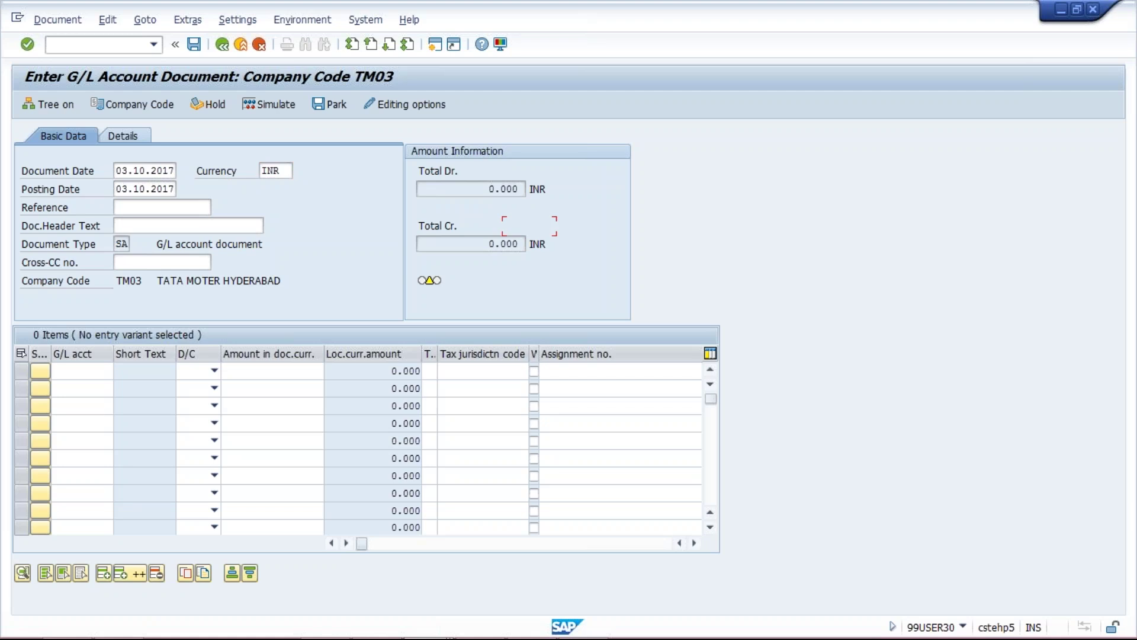
- Fill in the first line item with G/L account 4006 as a debit of 6000
{"action": "key", "text": "Down"}
{"action": "key", "text": "Down"}
{"action": "key", "text": "Down"}
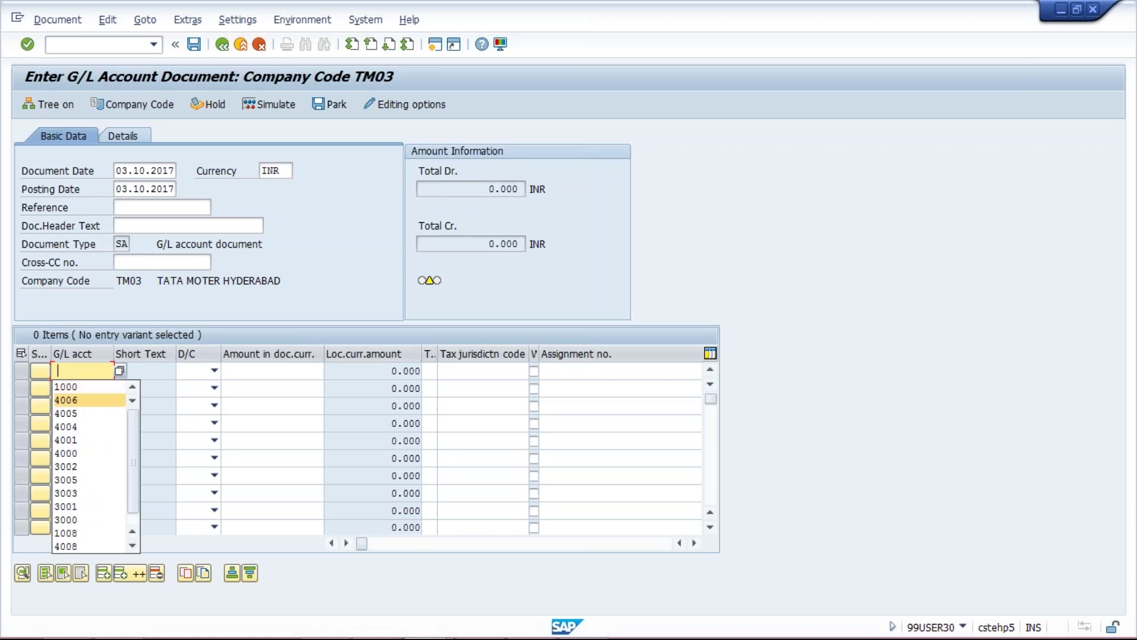
{"action": "key", "text": "Return"}
{"action": "key", "text": "Tab"}
{"action": "key", "text": "Tab"}
{"action": "key", "text": "shift+Tab"}
{"action": "key", "text": "d"}
{"action": "key", "text": "Tab"}
{"action": "type", "text": "4000"}
{"action": "key", "text": "BackSpace"}
{"action": "key", "text": "BackSpace"}
{"action": "key", "text": "BackSpace"}
{"action": "key", "text": "BackSpace"}
{"action": "type", "text": "6000"}
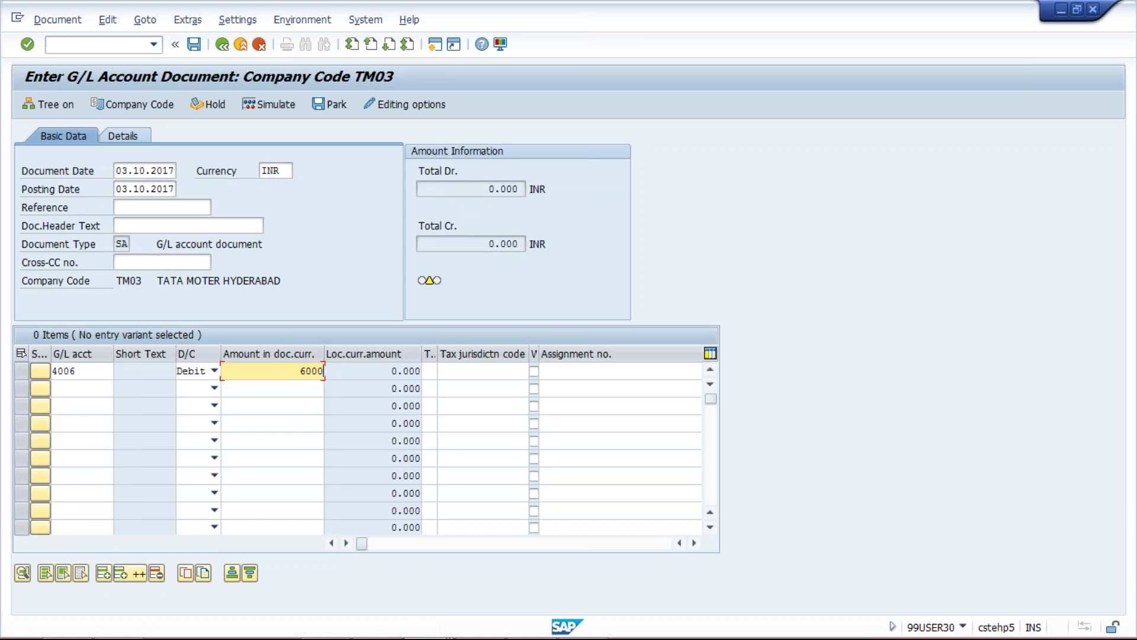
- Fill in the second line item with G/L account 4005 as a debit of 3000
{"action": "left_click", "coordinate": [92, 387]}
{"action": "left_click", "coordinate": [94, 434]}
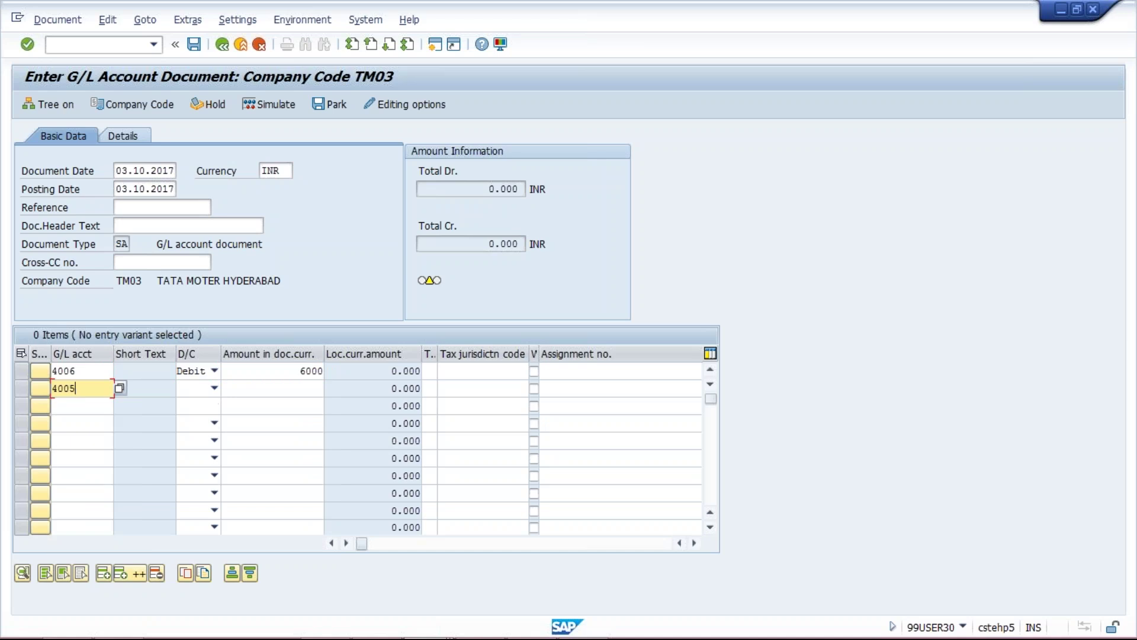
{"action": "left_click", "coordinate": [214, 387]}
{"action": "left_click", "coordinate": [185, 403]}
{"action": "left_click", "coordinate": [215, 387]}
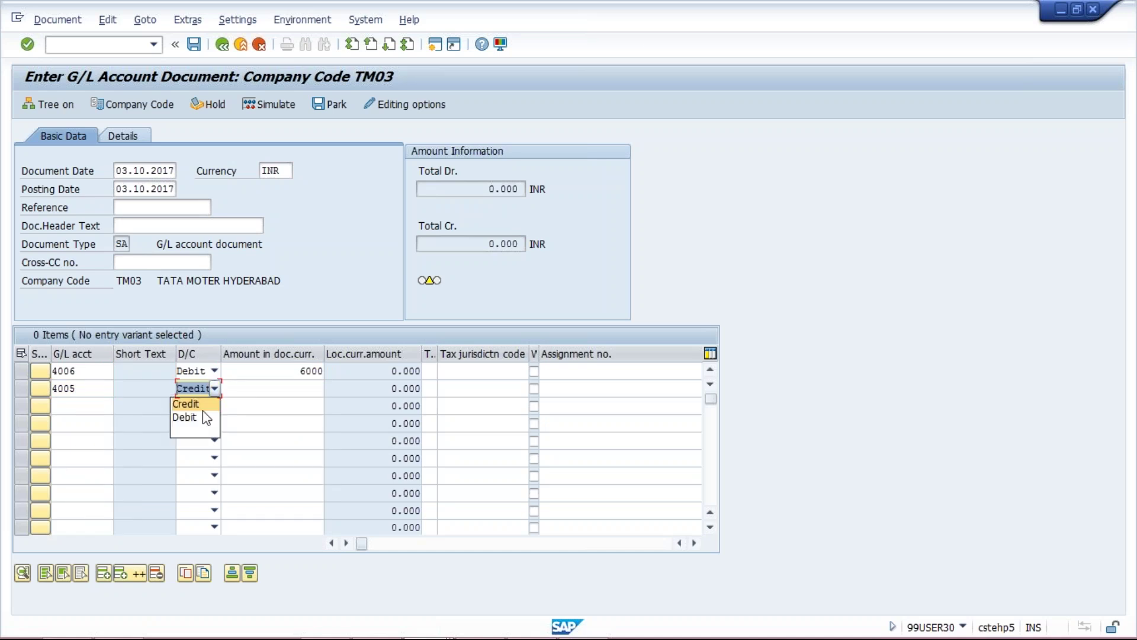
{"action": "left_click", "coordinate": [203, 414]}
{"action": "left_click", "coordinate": [265, 390]}
{"action": "type", "text": "4000"}
{"action": "key", "text": "BackSpace"}
{"action": "key", "text": "BackSpace"}
{"action": "key", "text": "BackSpace"}
{"action": "key", "text": "BackSpace"}
{"action": "type", "text": "3000"}
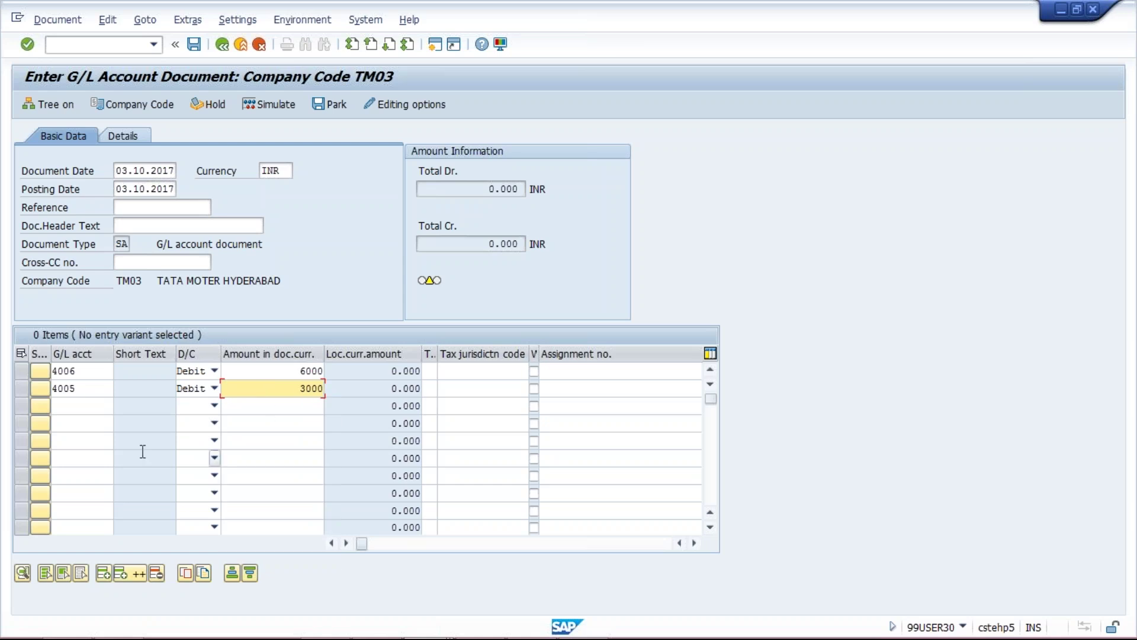
- Fill in the third line item with G/L account 4004 as a debit of 1000
{"action": "left_click", "coordinate": [81, 406]}
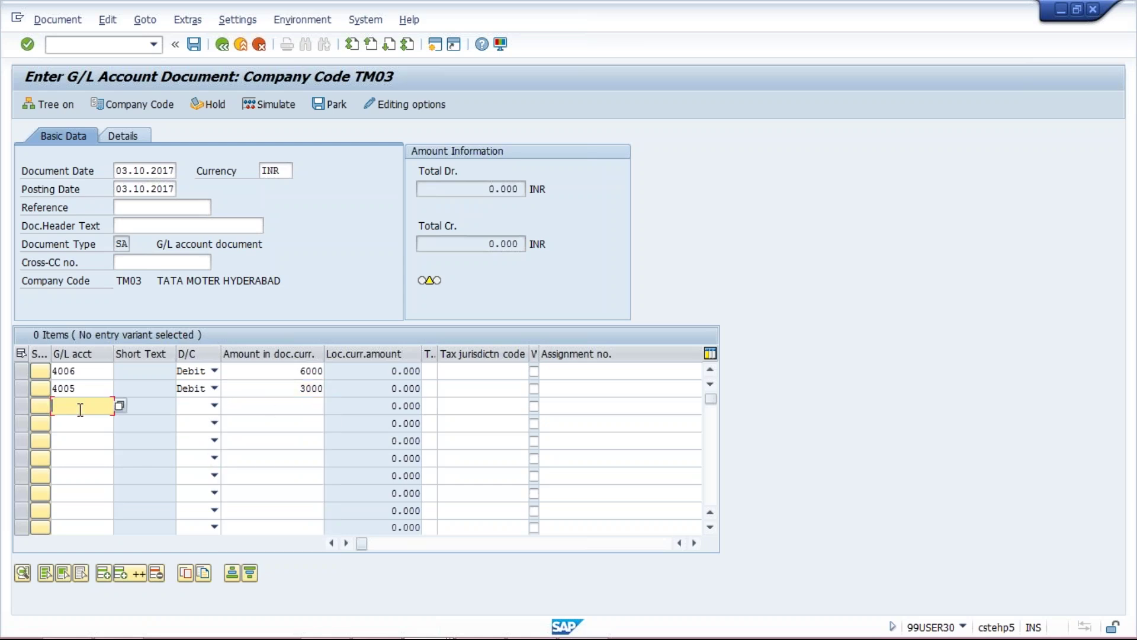
{"action": "left_click", "coordinate": [89, 462]}
{"action": "left_click", "coordinate": [198, 408]}
{"action": "left_click", "coordinate": [200, 432]}
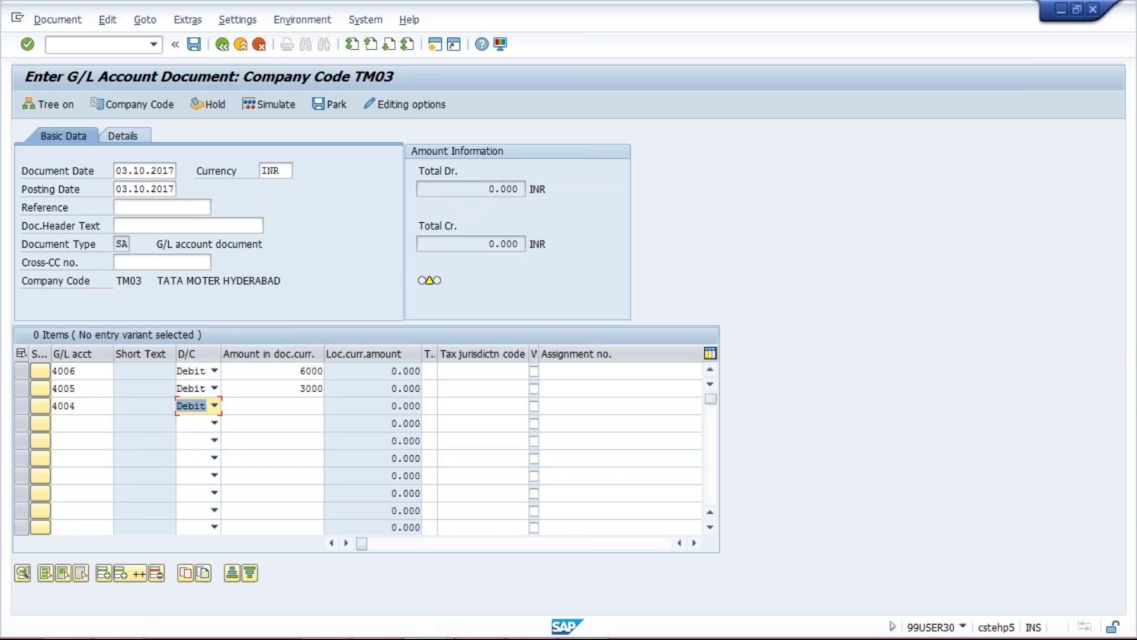
{"action": "left_click", "coordinate": [304, 412]}
{"action": "type", "text": "1000"}
- Fill in the fourth line item with G/L account 1000 as a credit of 10000 and validate the entered items
{"action": "left_click", "coordinate": [69, 424]}
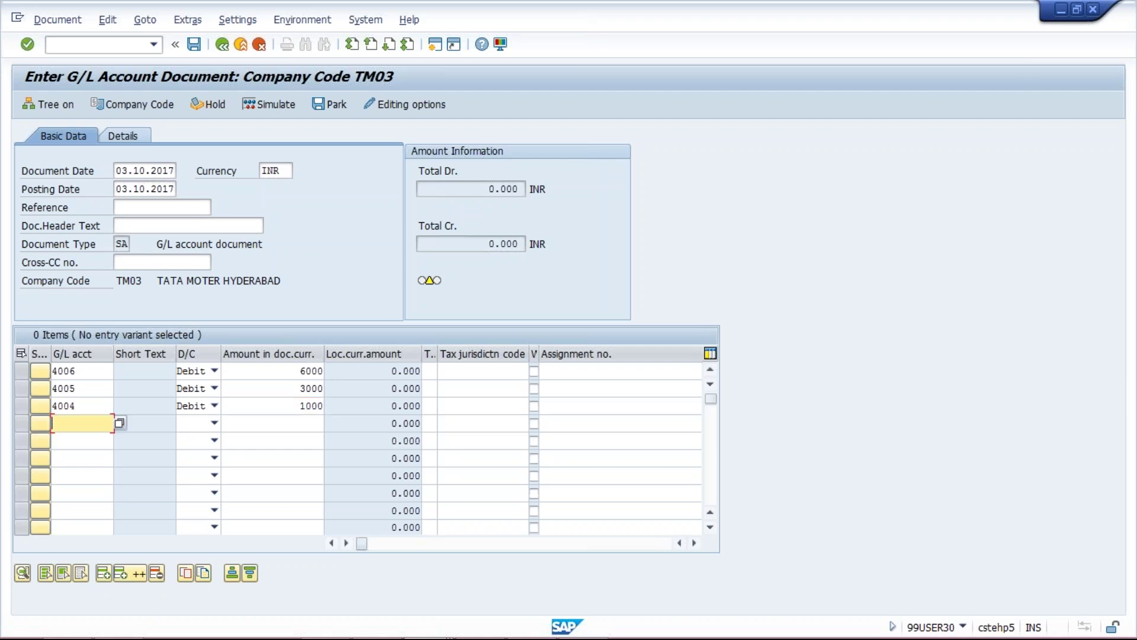
{"action": "left_click", "coordinate": [81, 441]}
{"action": "left_click", "coordinate": [213, 436]}
{"action": "left_click", "coordinate": [196, 427]}
{"action": "left_click", "coordinate": [196, 426]}
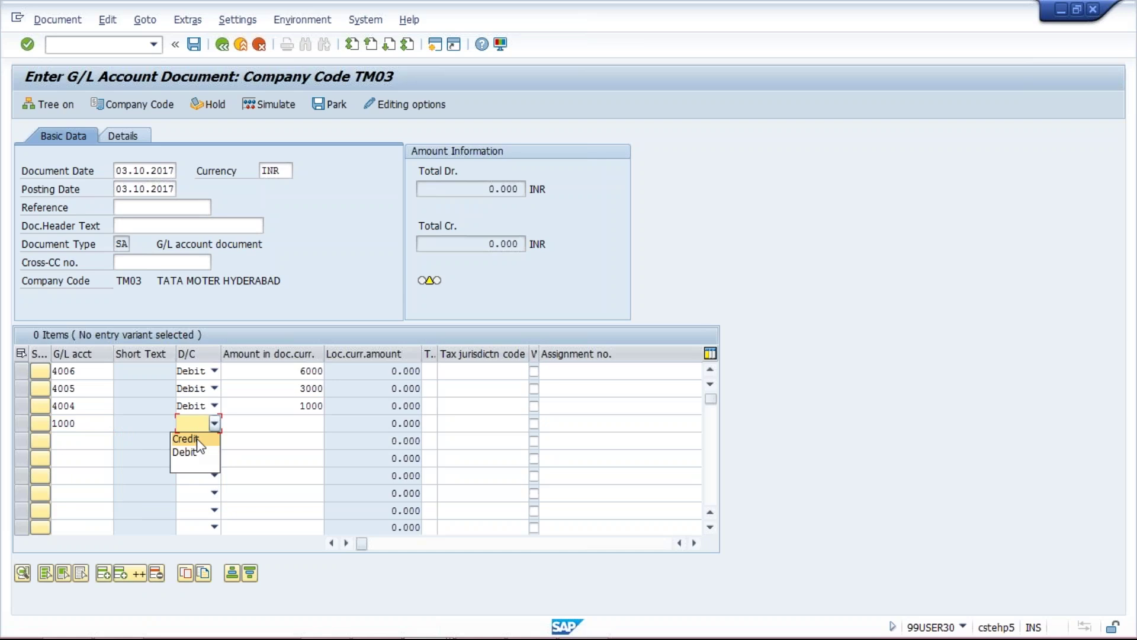
{"action": "left_click", "coordinate": [201, 439]}
{"action": "left_click", "coordinate": [273, 424]}
{"action": "type", "text": "10000"}
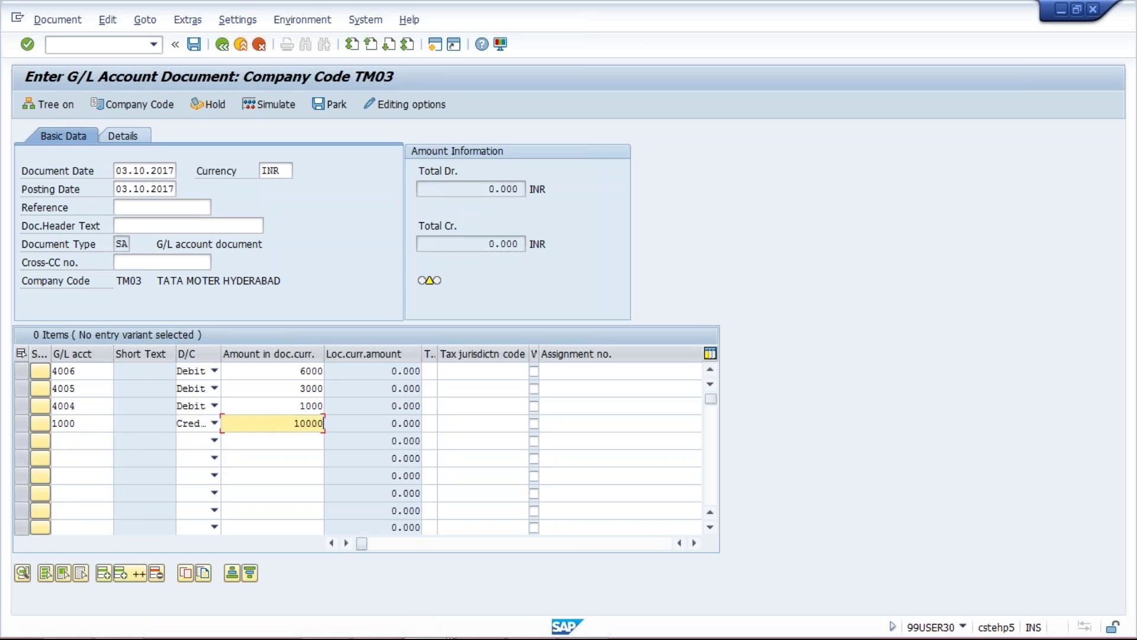
{"action": "key", "text": "Return"}
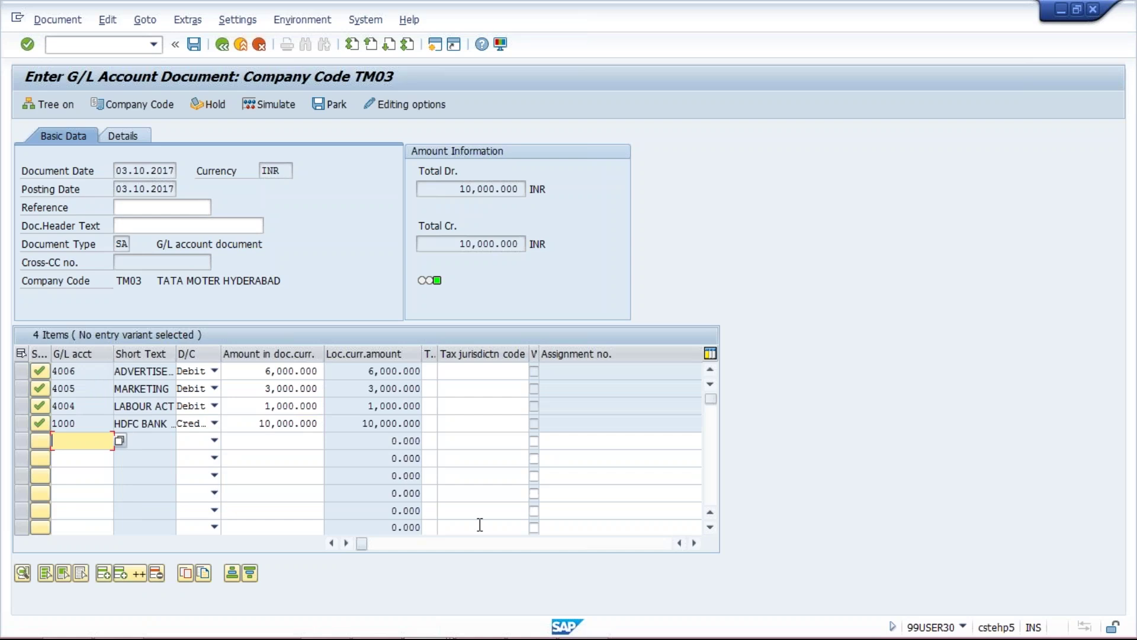
- Check the cost center assigned to the line items for accounts 4006, 4005 and 4004
{"action": "left_click", "coordinate": [694, 542]}
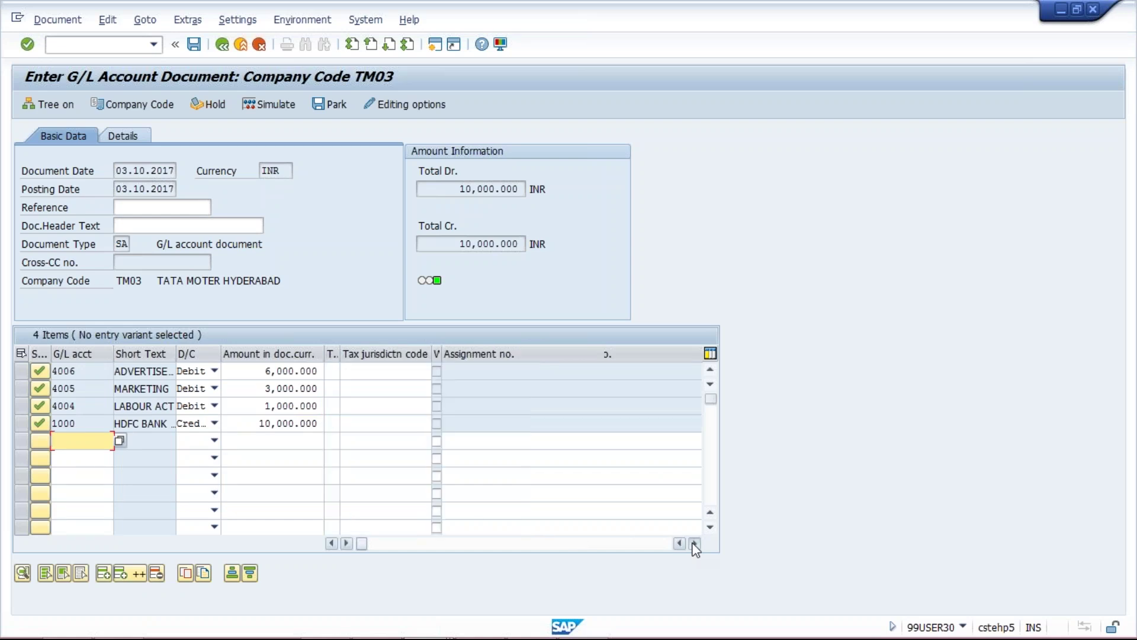
{"action": "left_click", "coordinate": [694, 543]}
{"action": "left_click", "coordinate": [694, 543]}
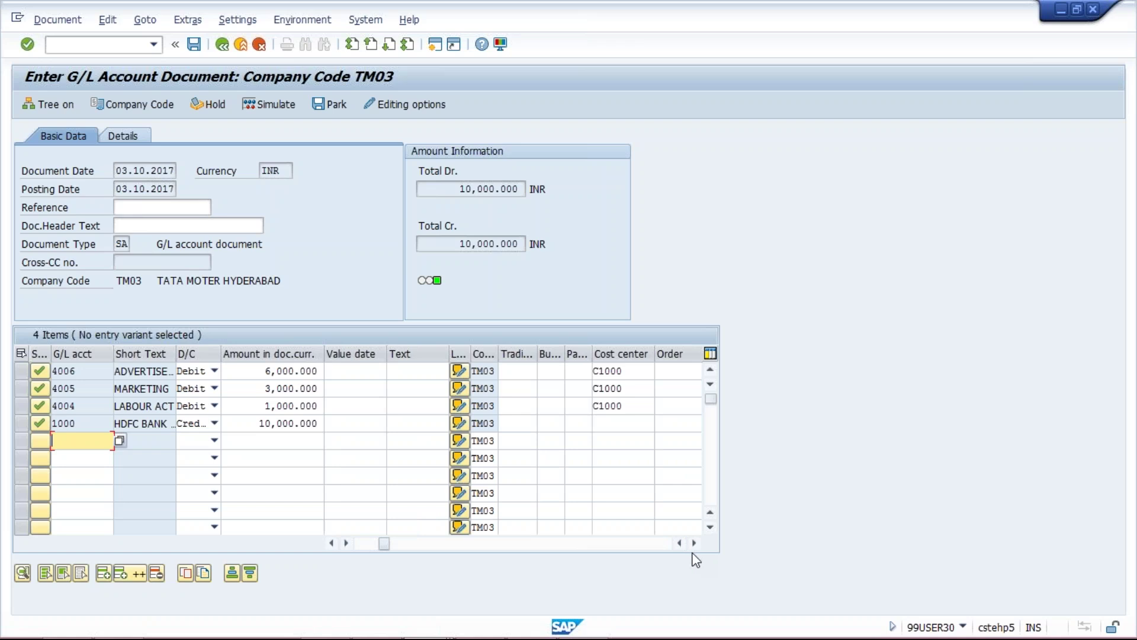
{"action": "left_click", "coordinate": [642, 376]}
{"action": "left_click", "coordinate": [640, 388]}
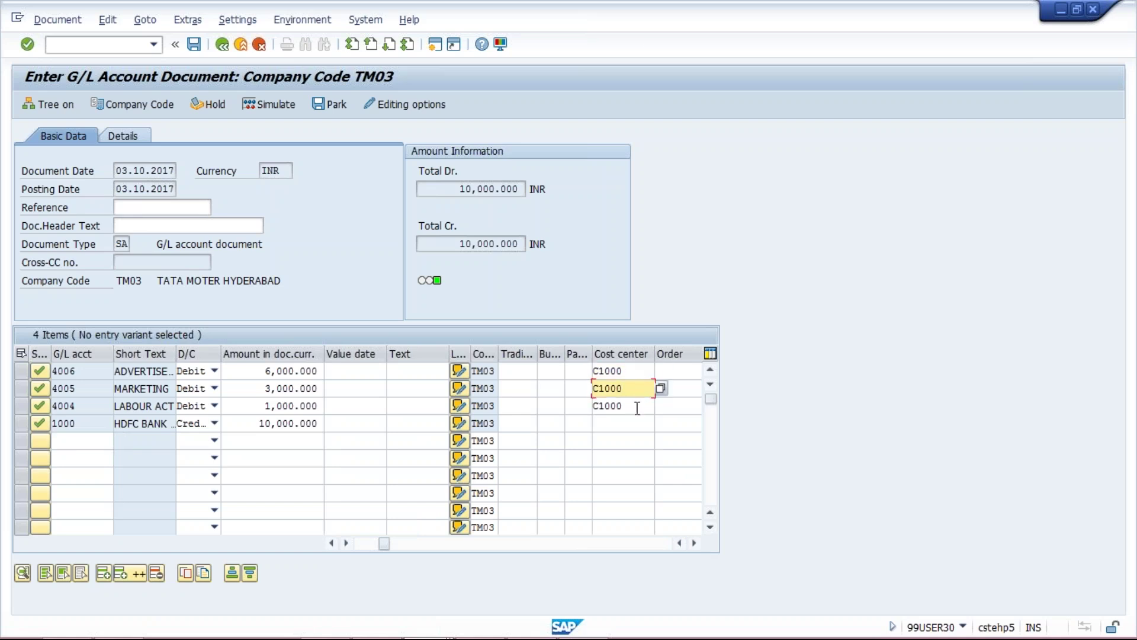
{"action": "left_click", "coordinate": [637, 407]}
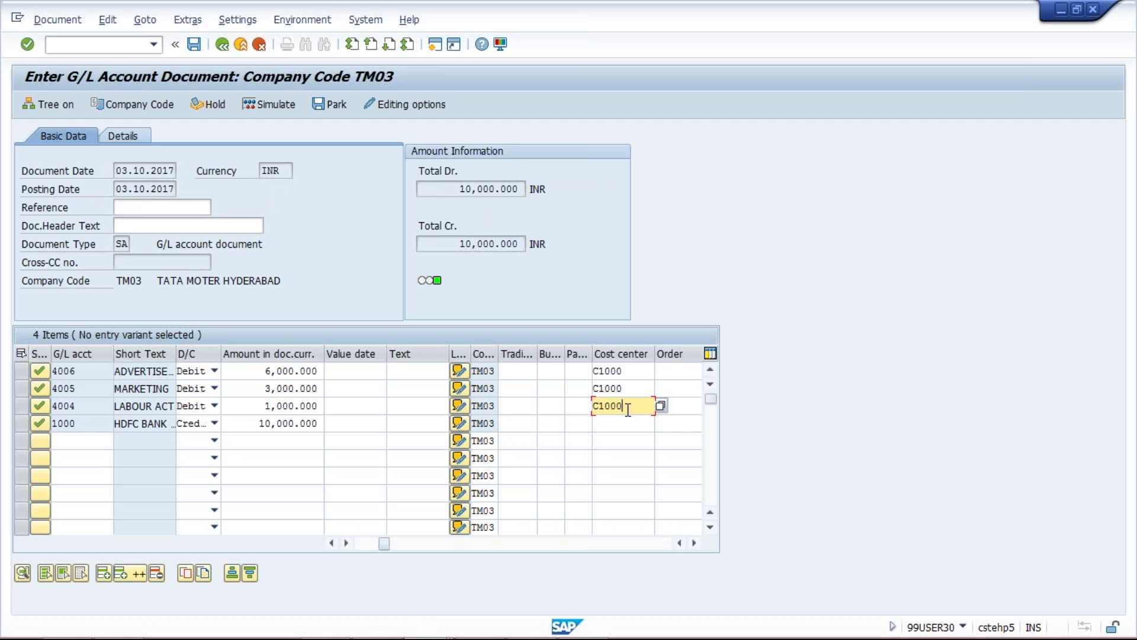
{"action": "left_click", "coordinate": [631, 370]}
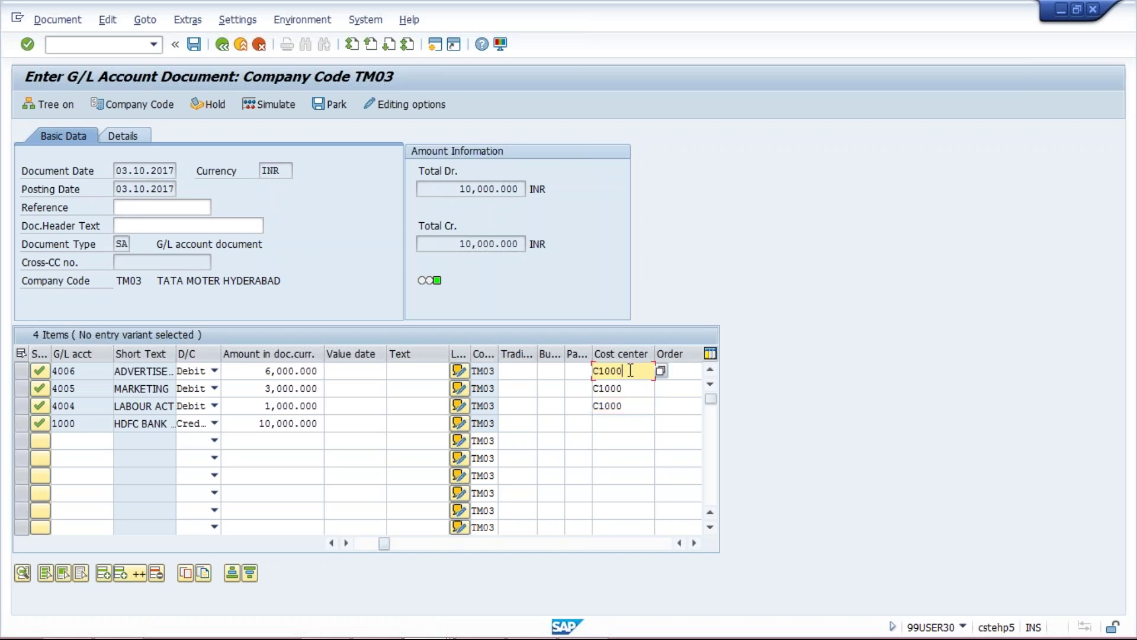
{"action": "left_click", "coordinate": [632, 385]}
{"action": "left_click", "coordinate": [633, 405]}
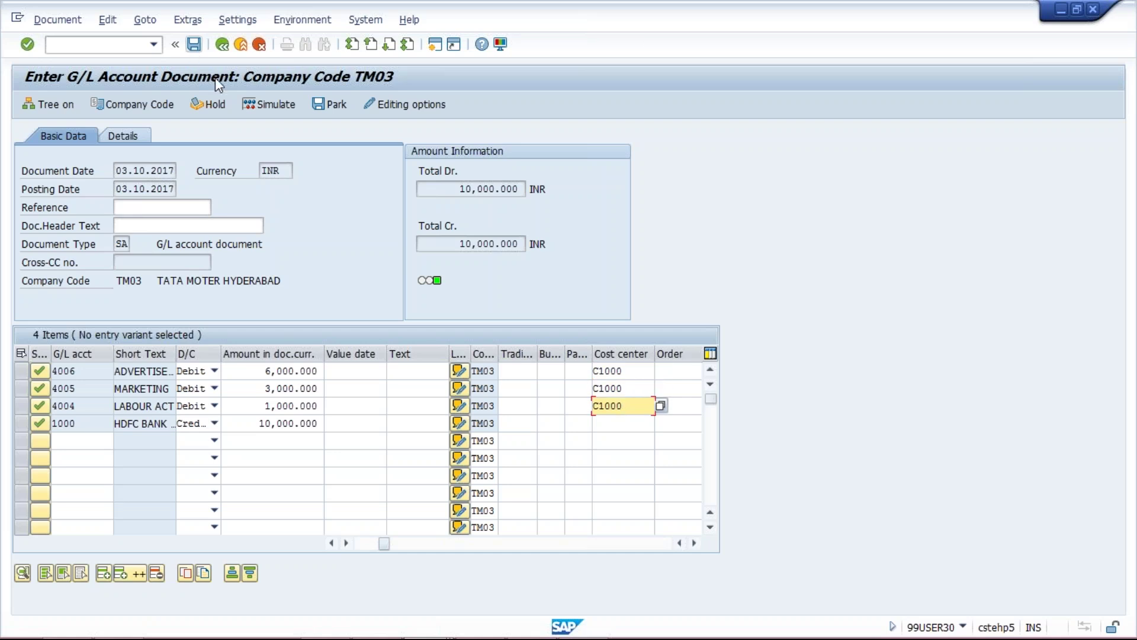
- Simulate the G/L document, review its expense lines in the overview and post it
{"action": "left_click", "coordinate": [263, 106]}
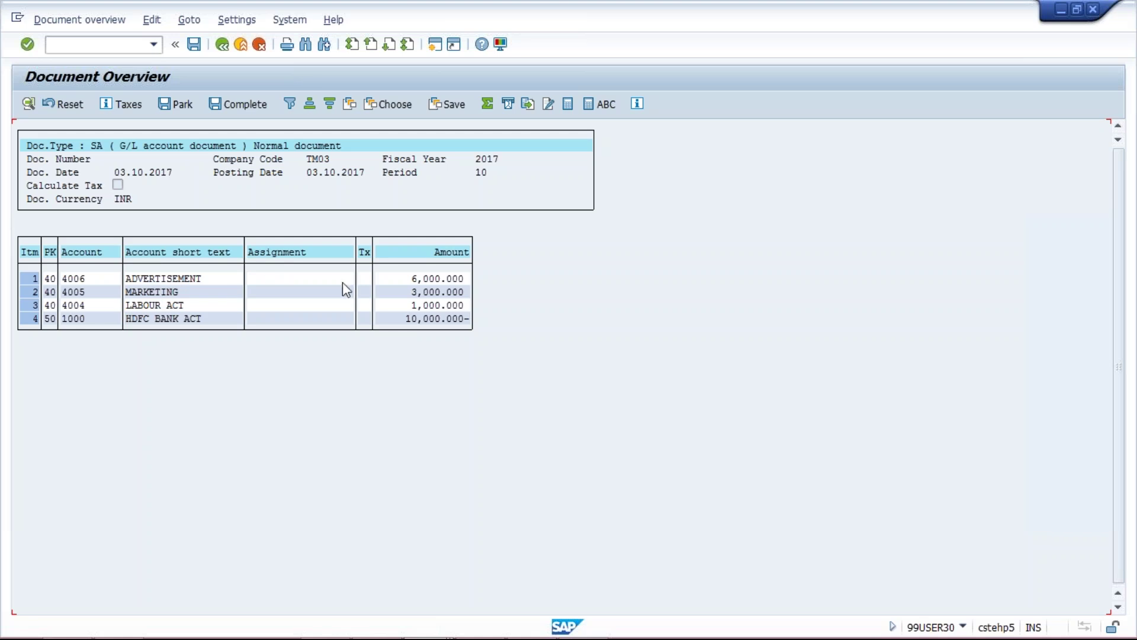
{"action": "left_click", "coordinate": [152, 291]}
{"action": "left_click", "coordinate": [158, 305]}
{"action": "left_click", "coordinate": [194, 45]}
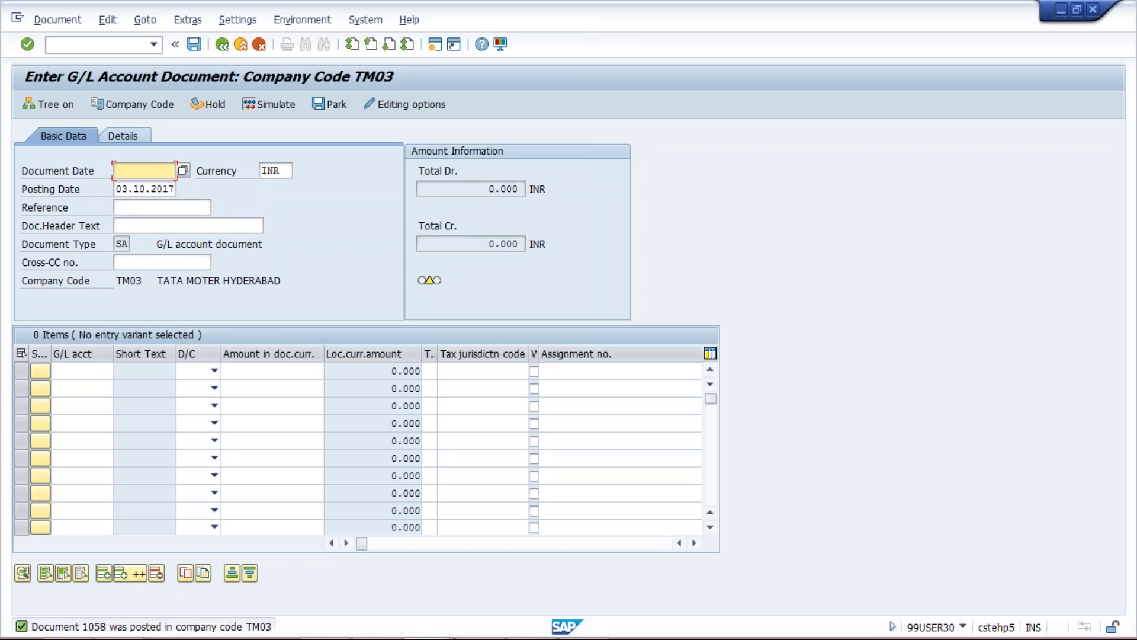
- Look up the cost center report code in the PowerPoint slides, return to SAP and start transaction /NKSB1
{"action": "left_click", "coordinate": [102, 42]}
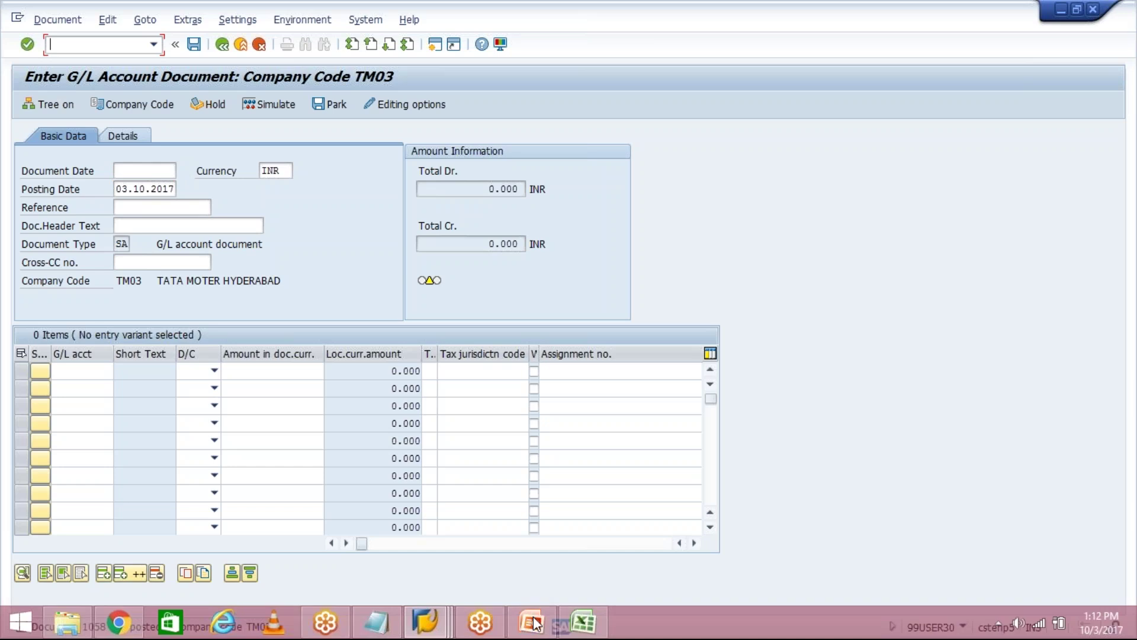
{"action": "left_click", "coordinate": [536, 622]}
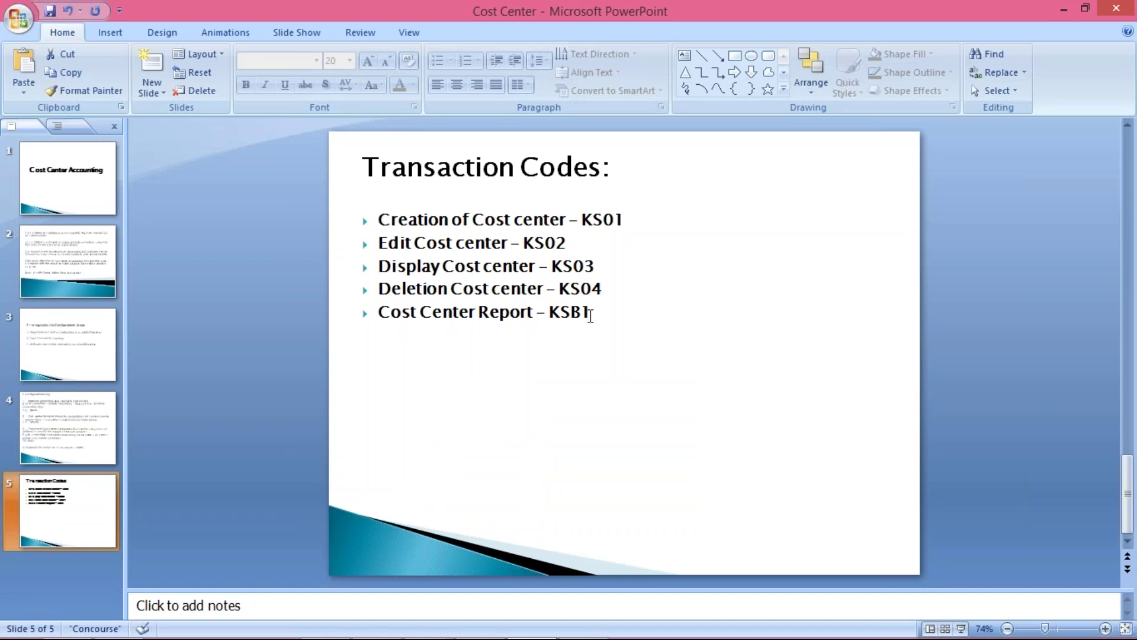
{"action": "key", "text": "alt+Tab"}
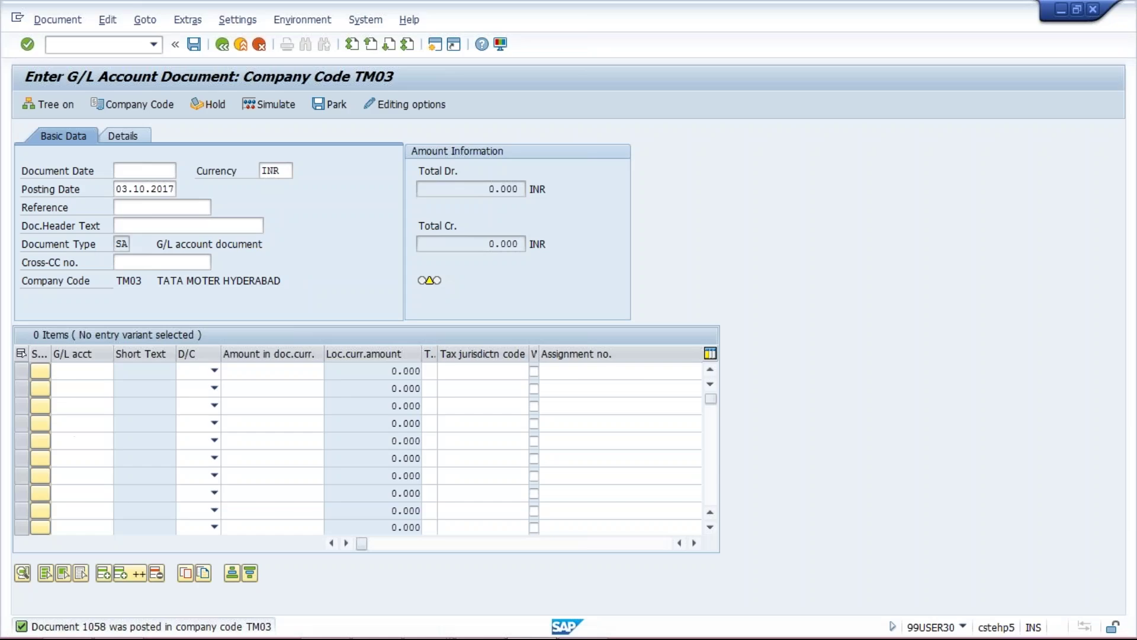
{"action": "type", "text": "/NKSB1"}
{"action": "key", "text": "Return"}
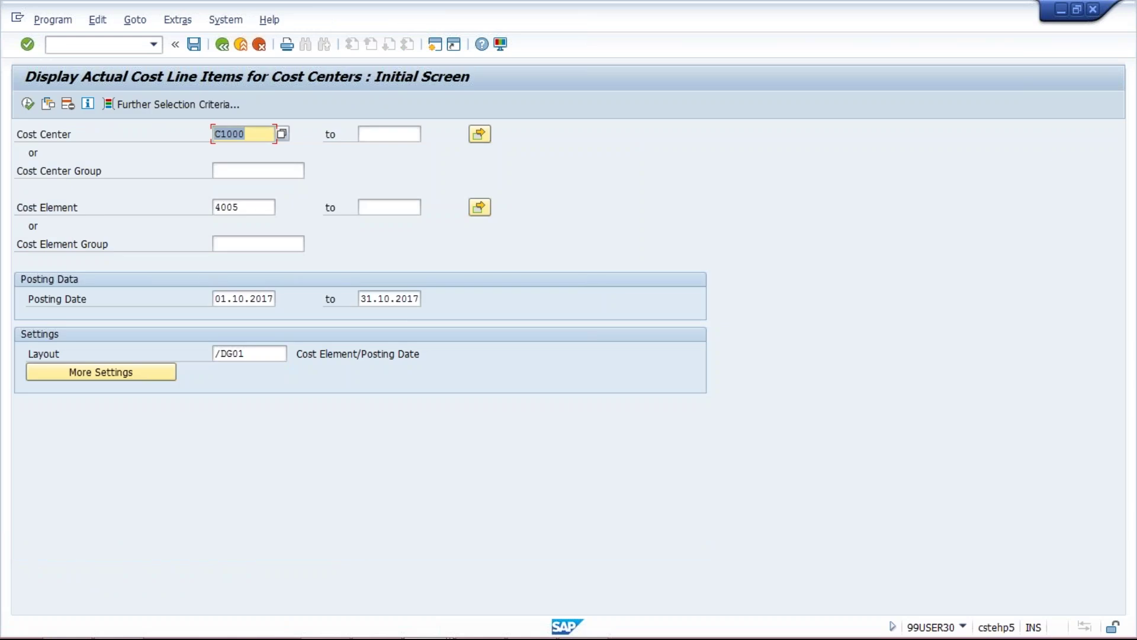
- Clear the cost element selection and run the report for cost center C1000 with posting dates 01.10.2017 to 31.10.2017
{"action": "left_click", "coordinate": [258, 206]}
{"action": "key", "text": "BackSpace"}
{"action": "key", "text": "BackSpace"}
{"action": "key", "text": "BackSpace"}
{"action": "key", "text": "BackSpace"}
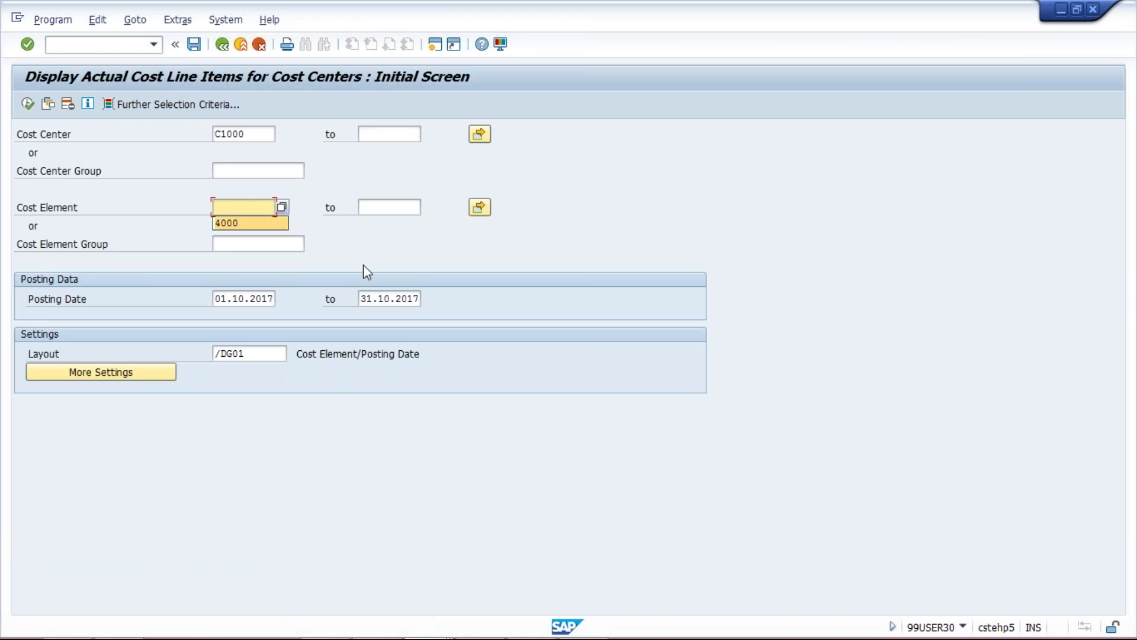
{"action": "left_click", "coordinate": [246, 299]}
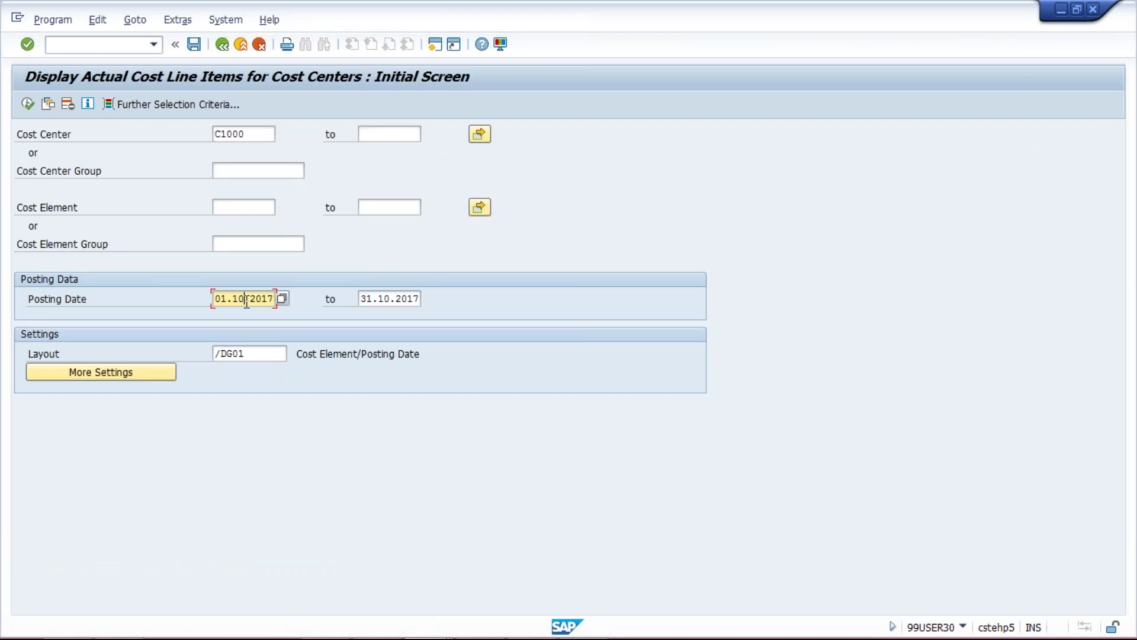
{"action": "left_click", "coordinate": [385, 301]}
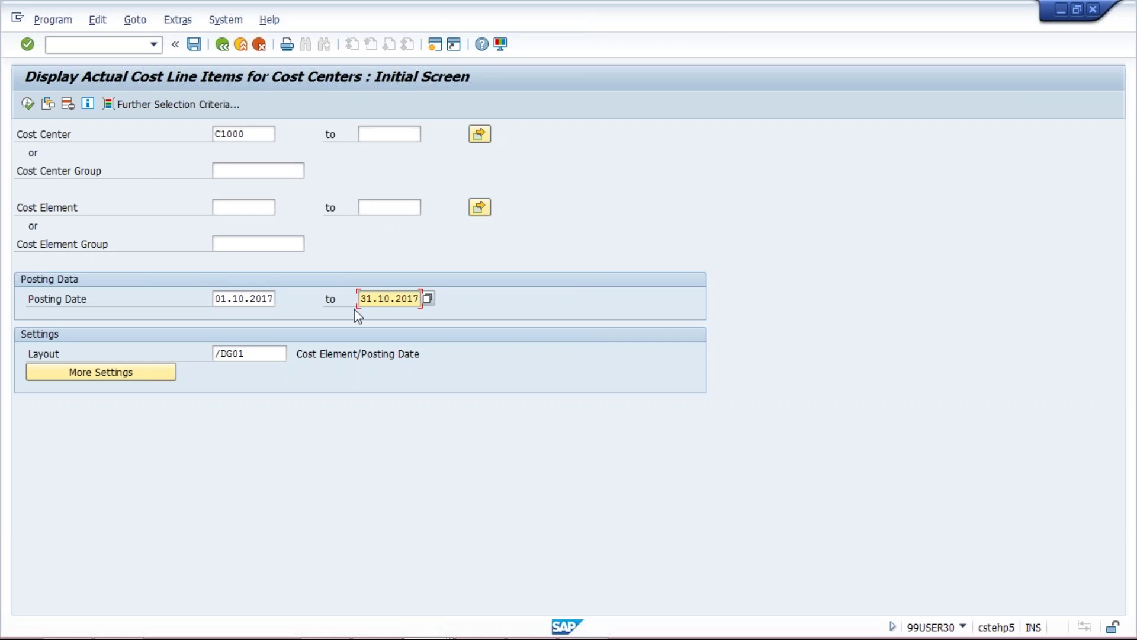
{"action": "left_click", "coordinate": [249, 298]}
{"action": "left_click", "coordinate": [410, 298]}
{"action": "left_click", "coordinate": [28, 104]}
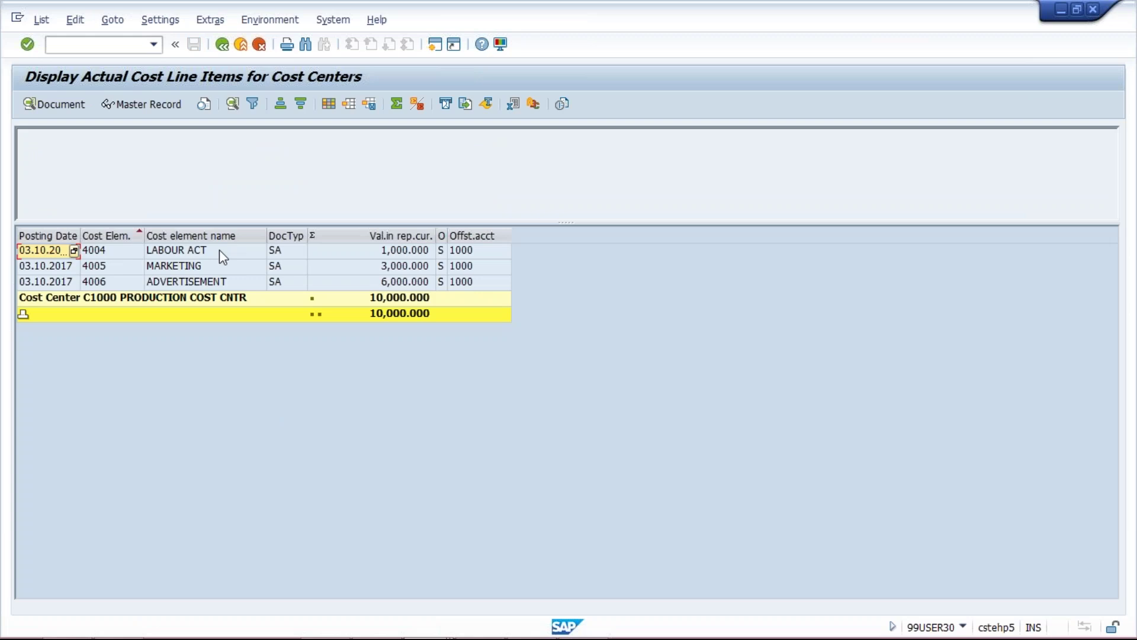
- Examine the amounts and offsetting accounts of the listed cost elements and the total for cost center C1000
{"action": "left_click", "coordinate": [398, 250]}
{"action": "left_click", "coordinate": [400, 271]}
{"action": "left_click", "coordinate": [401, 283]}
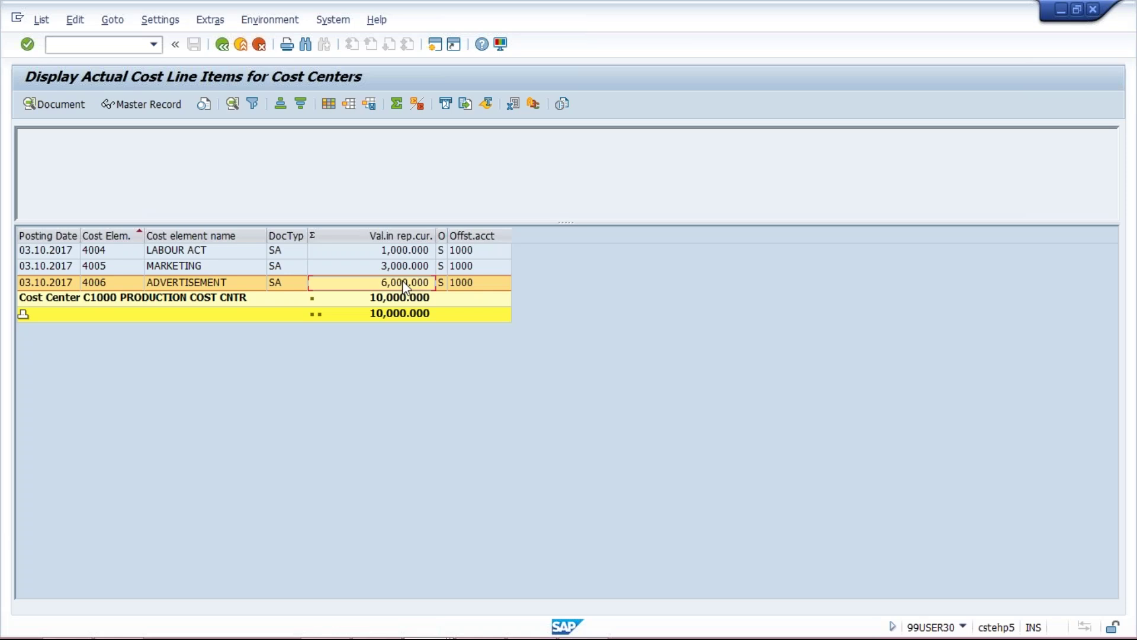
{"action": "left_click", "coordinate": [486, 250]}
{"action": "left_click", "coordinate": [485, 264]}
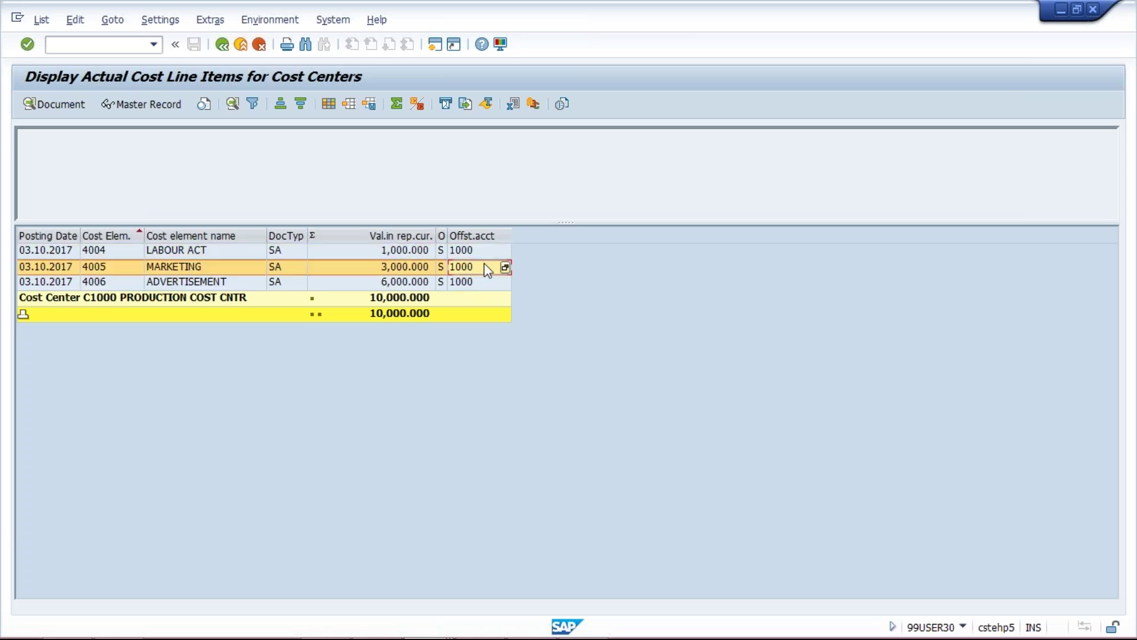
{"action": "left_click", "coordinate": [424, 254]}
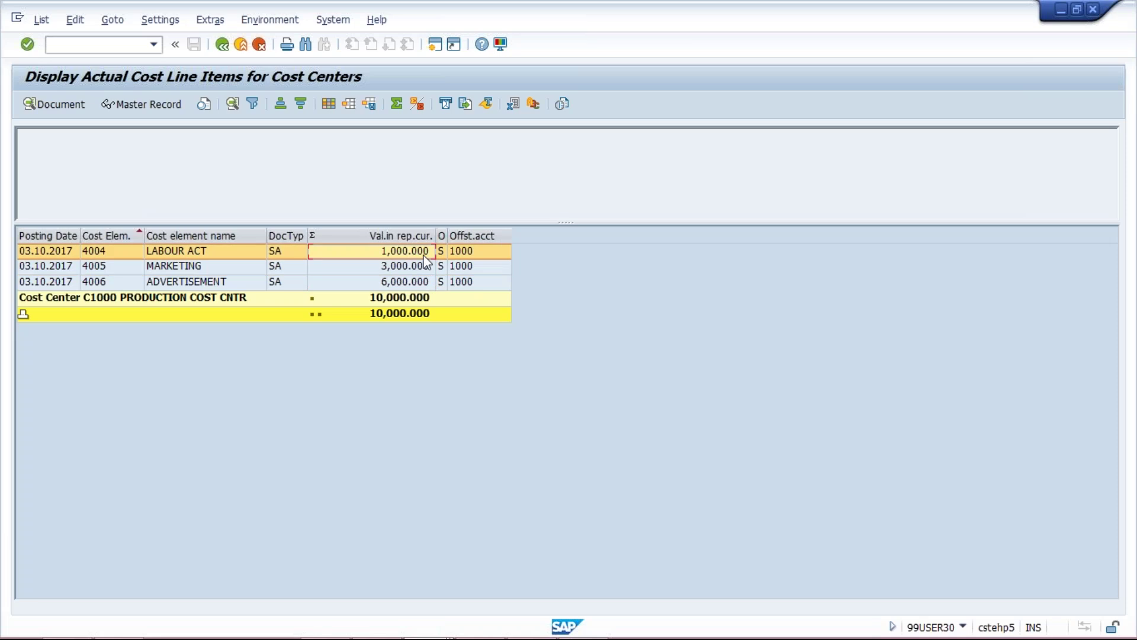
{"action": "left_click", "coordinate": [475, 249]}
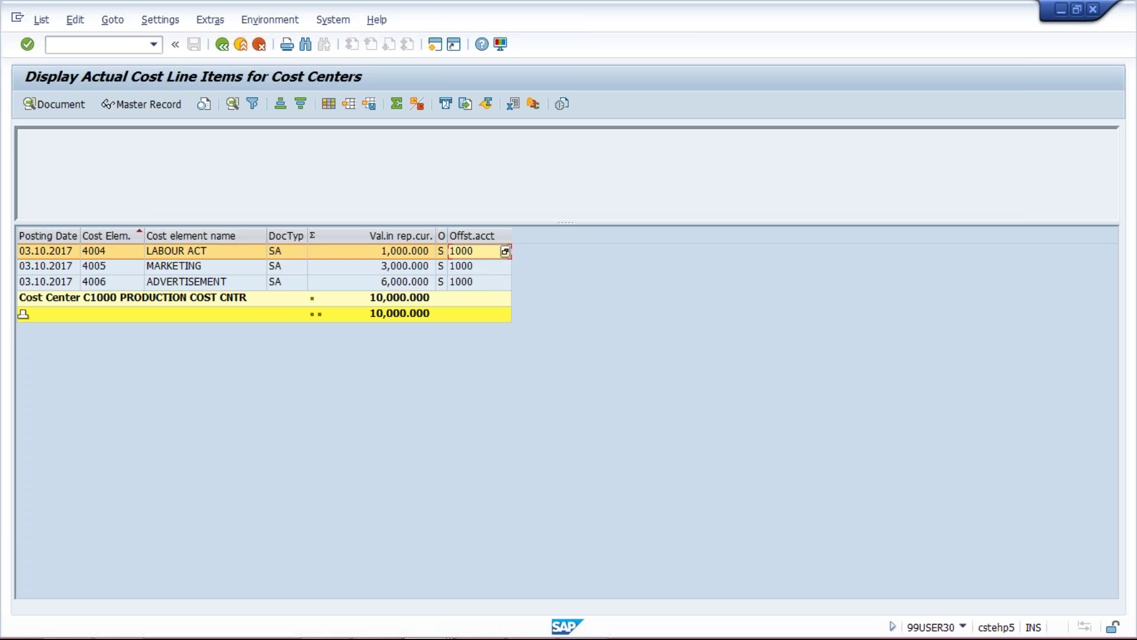
{"action": "left_click", "coordinate": [193, 302]}
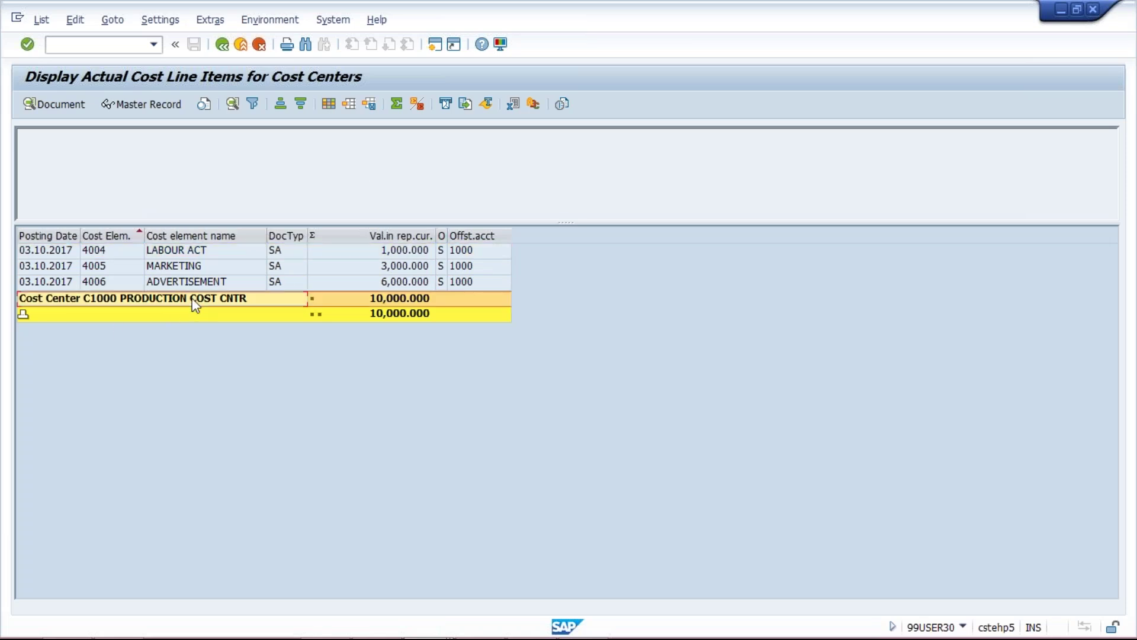
{"action": "left_click", "coordinate": [382, 305]}
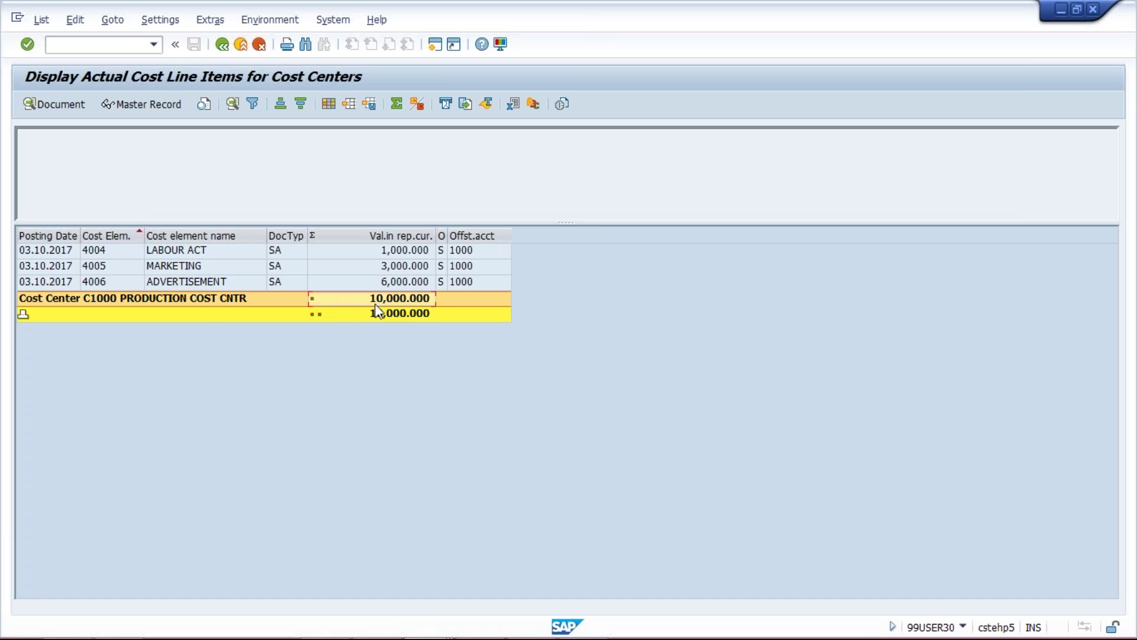
{"action": "left_click", "coordinate": [181, 267]}
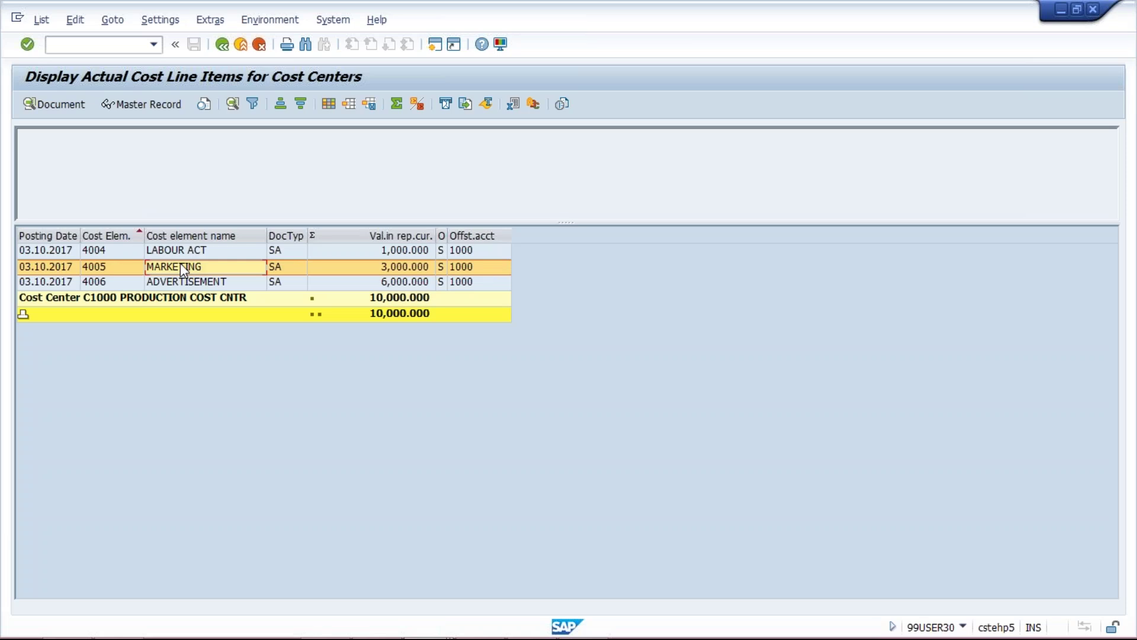
{"action": "left_click", "coordinate": [397, 266]}
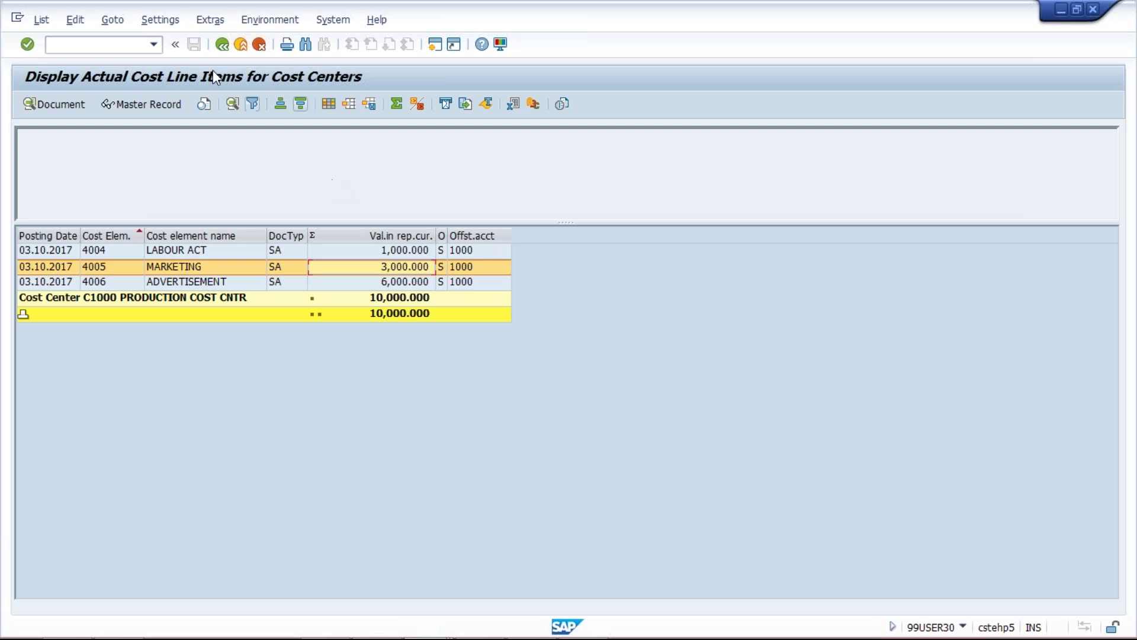
- Exit the cost line item list and return to the report's selection screen
{"action": "left_click", "coordinate": [222, 44]}
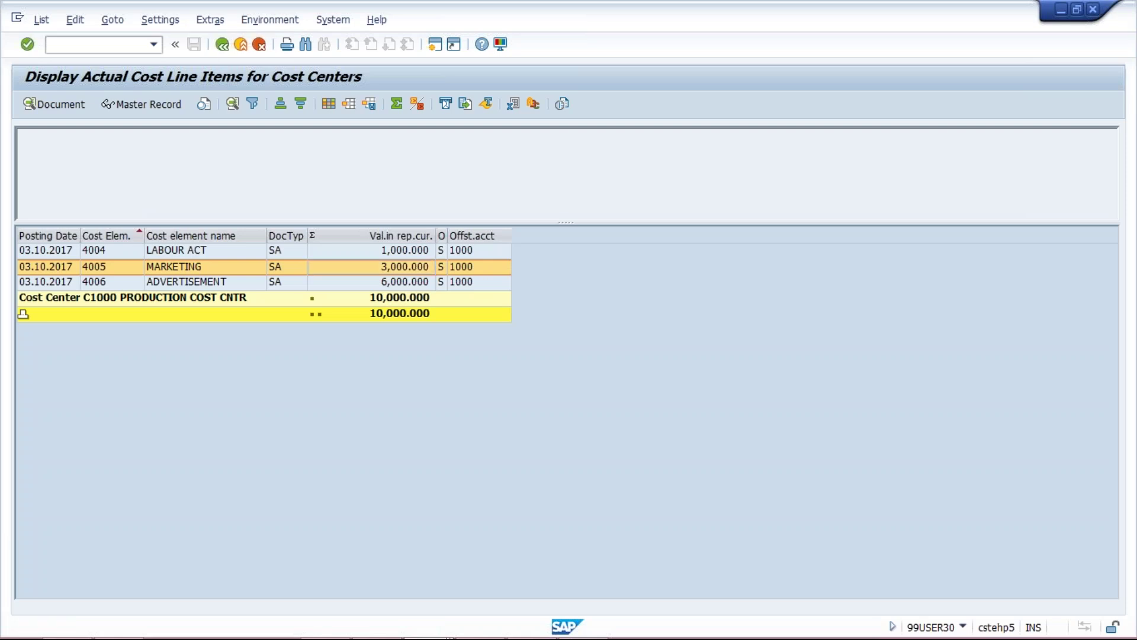
{"action": "left_click", "coordinate": [285, 306]}
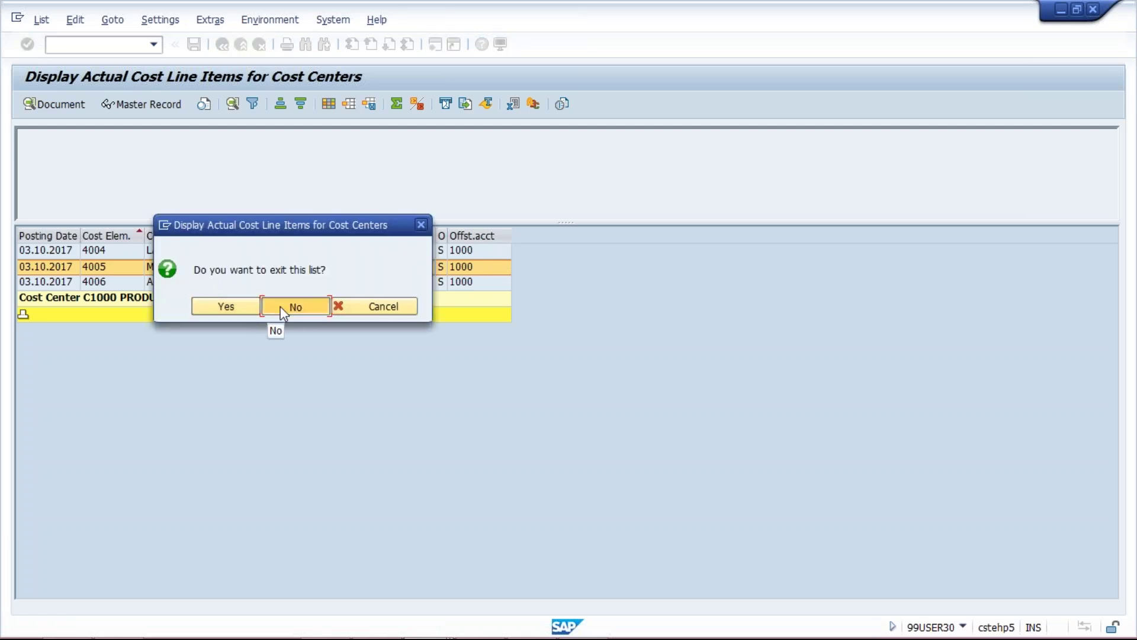
{"action": "left_click", "coordinate": [223, 45]}
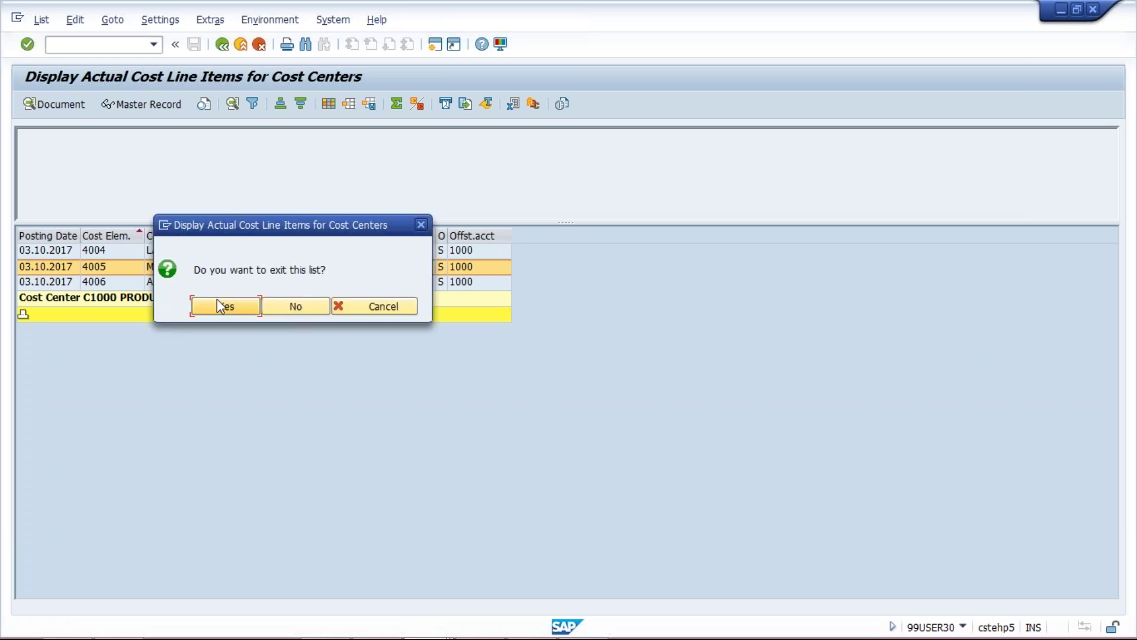
{"action": "left_click", "coordinate": [217, 301]}
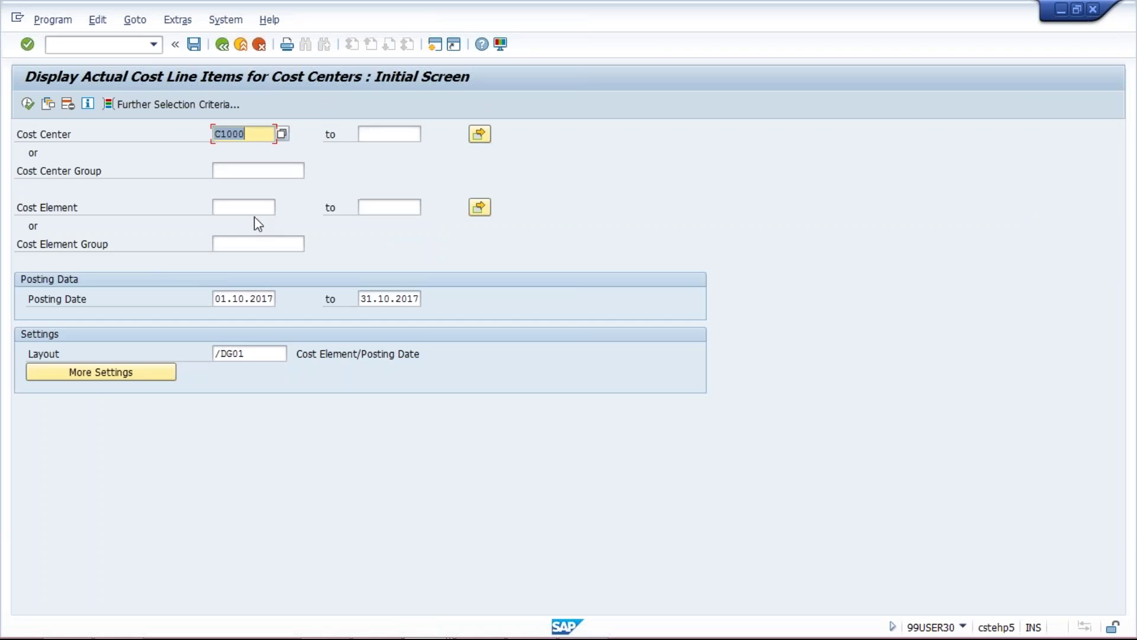
- Run the cost center C1000 report for cost element 4005 only and check its line item amount
{"action": "left_click", "coordinate": [236, 204]}
{"action": "type", "text": "4000"}
{"action": "type", "text": "5"}
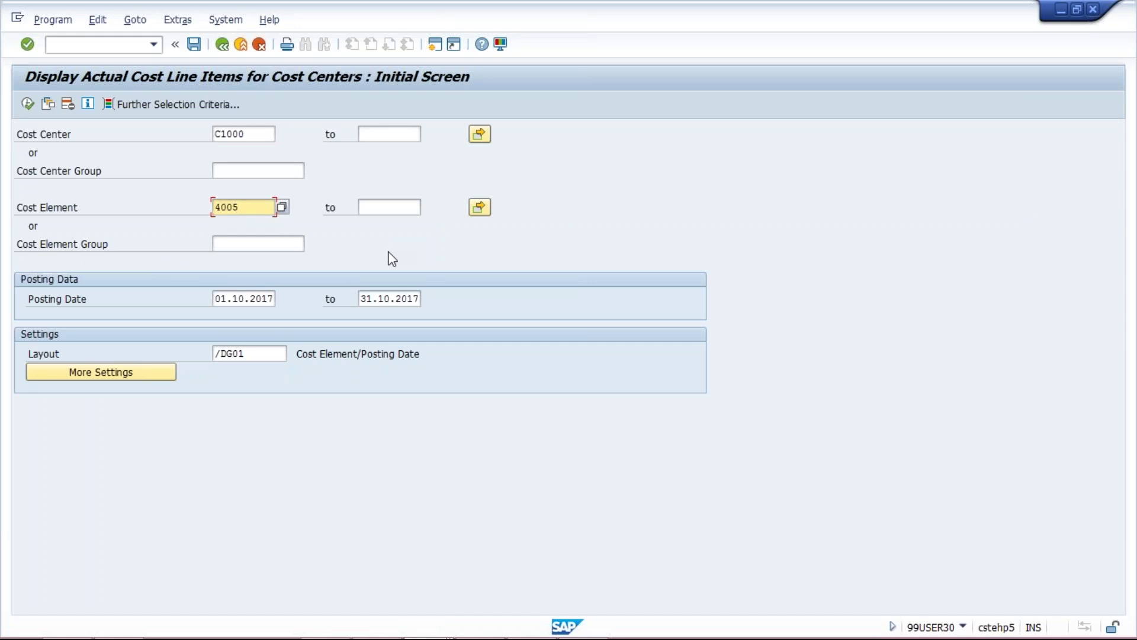
{"action": "left_click", "coordinate": [27, 104]}
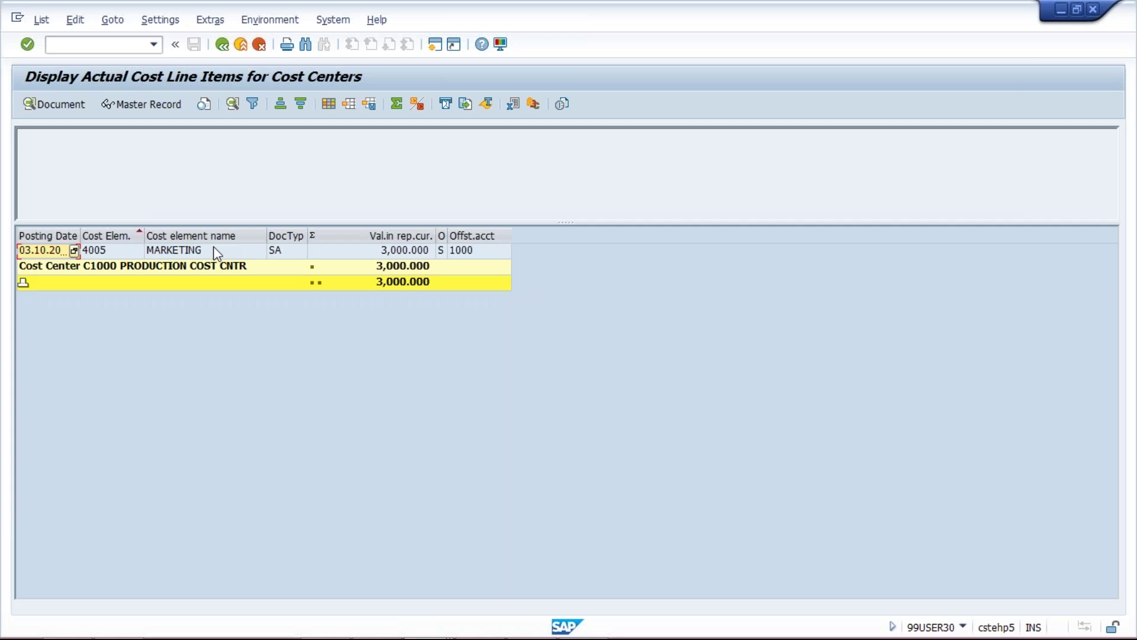
{"action": "left_click", "coordinate": [213, 251]}
{"action": "left_click", "coordinate": [423, 255]}
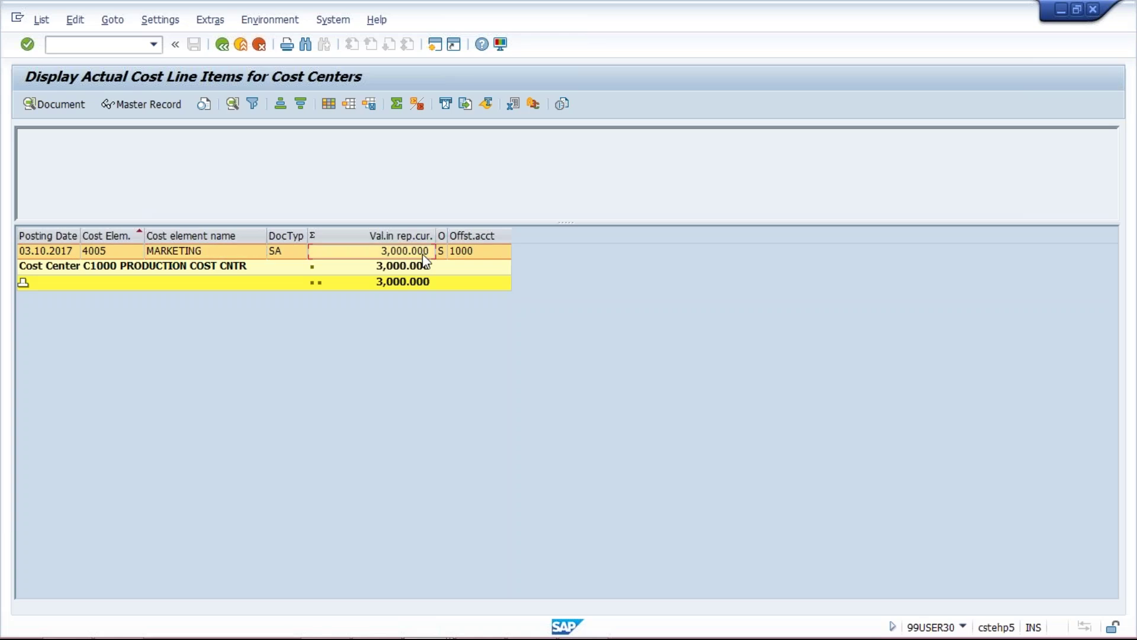